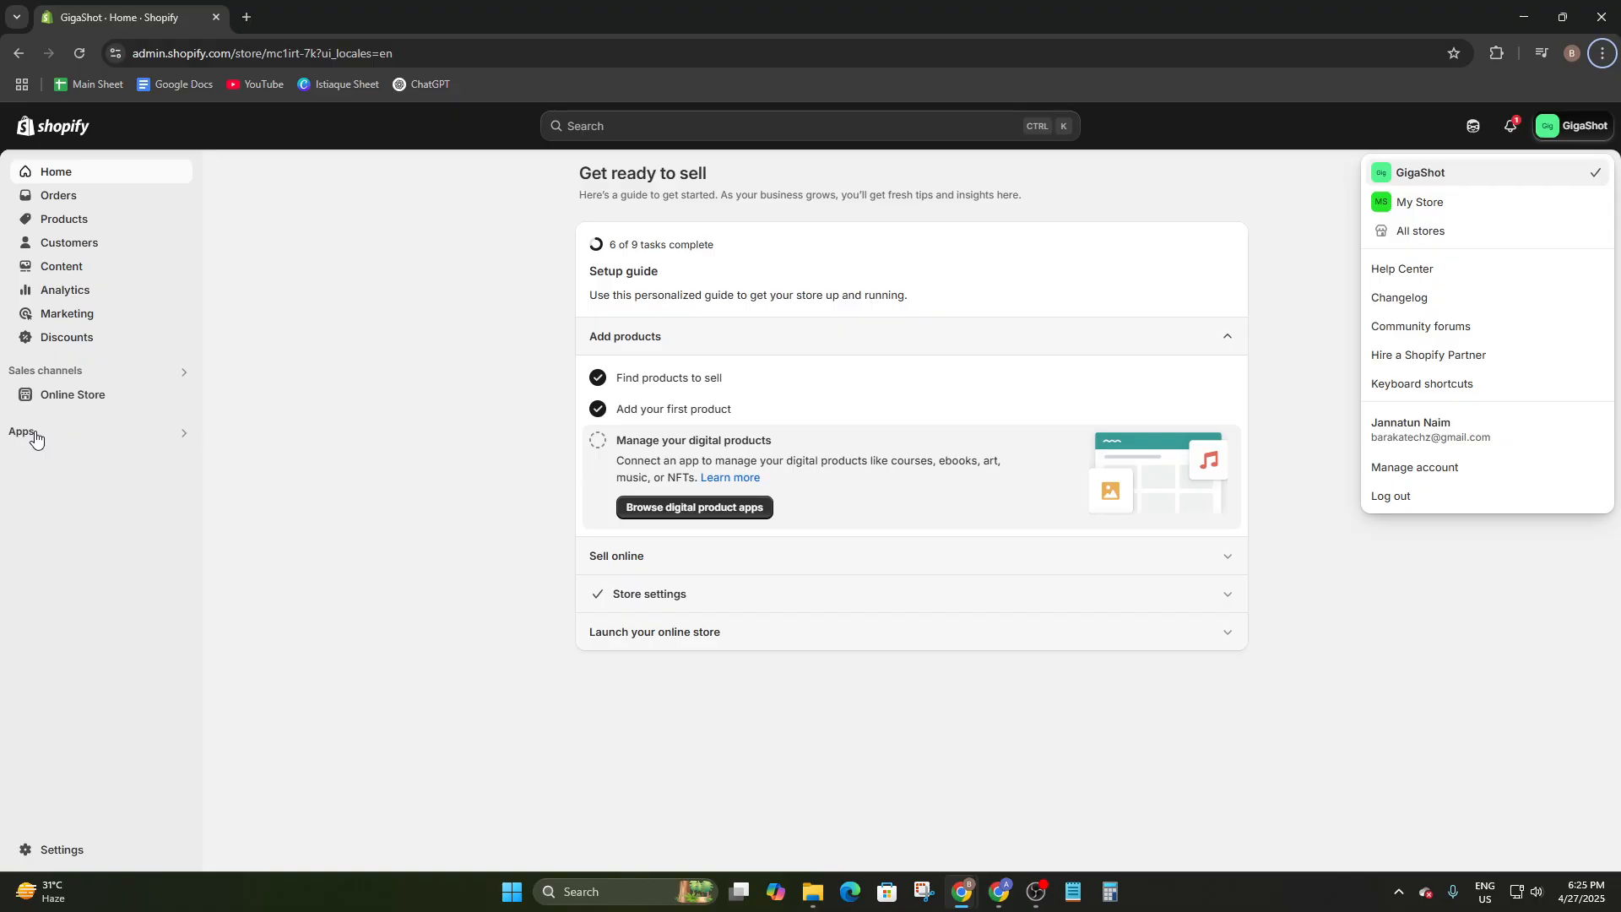
- Open the Shopify App Store from the store's app and sales channel settings
left_click(36, 437)
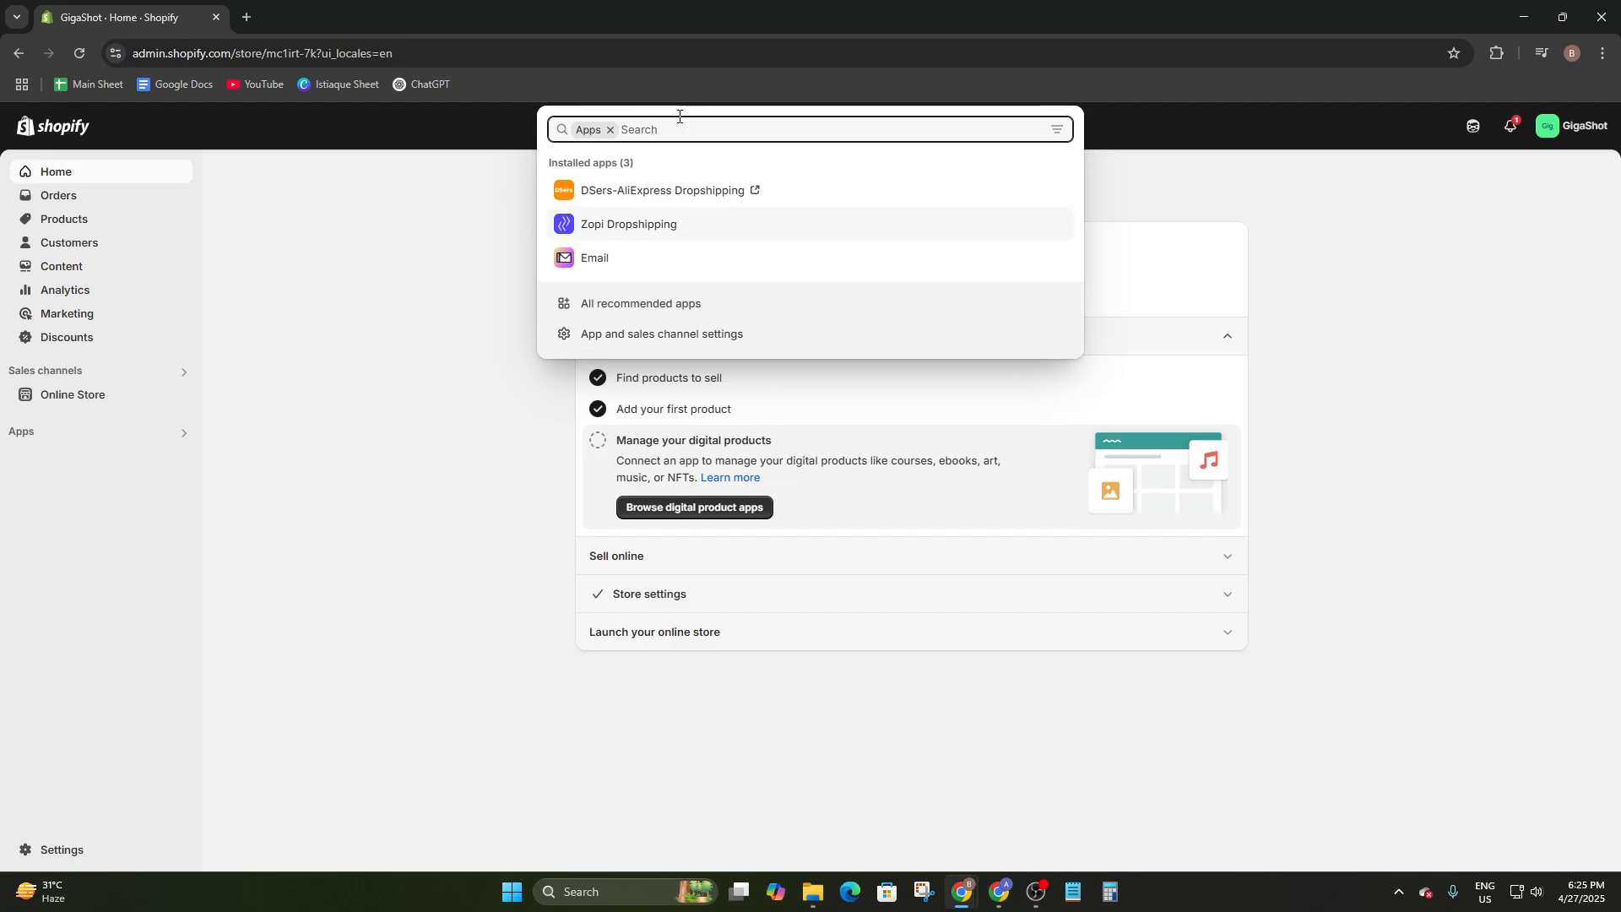
left_click(629, 335)
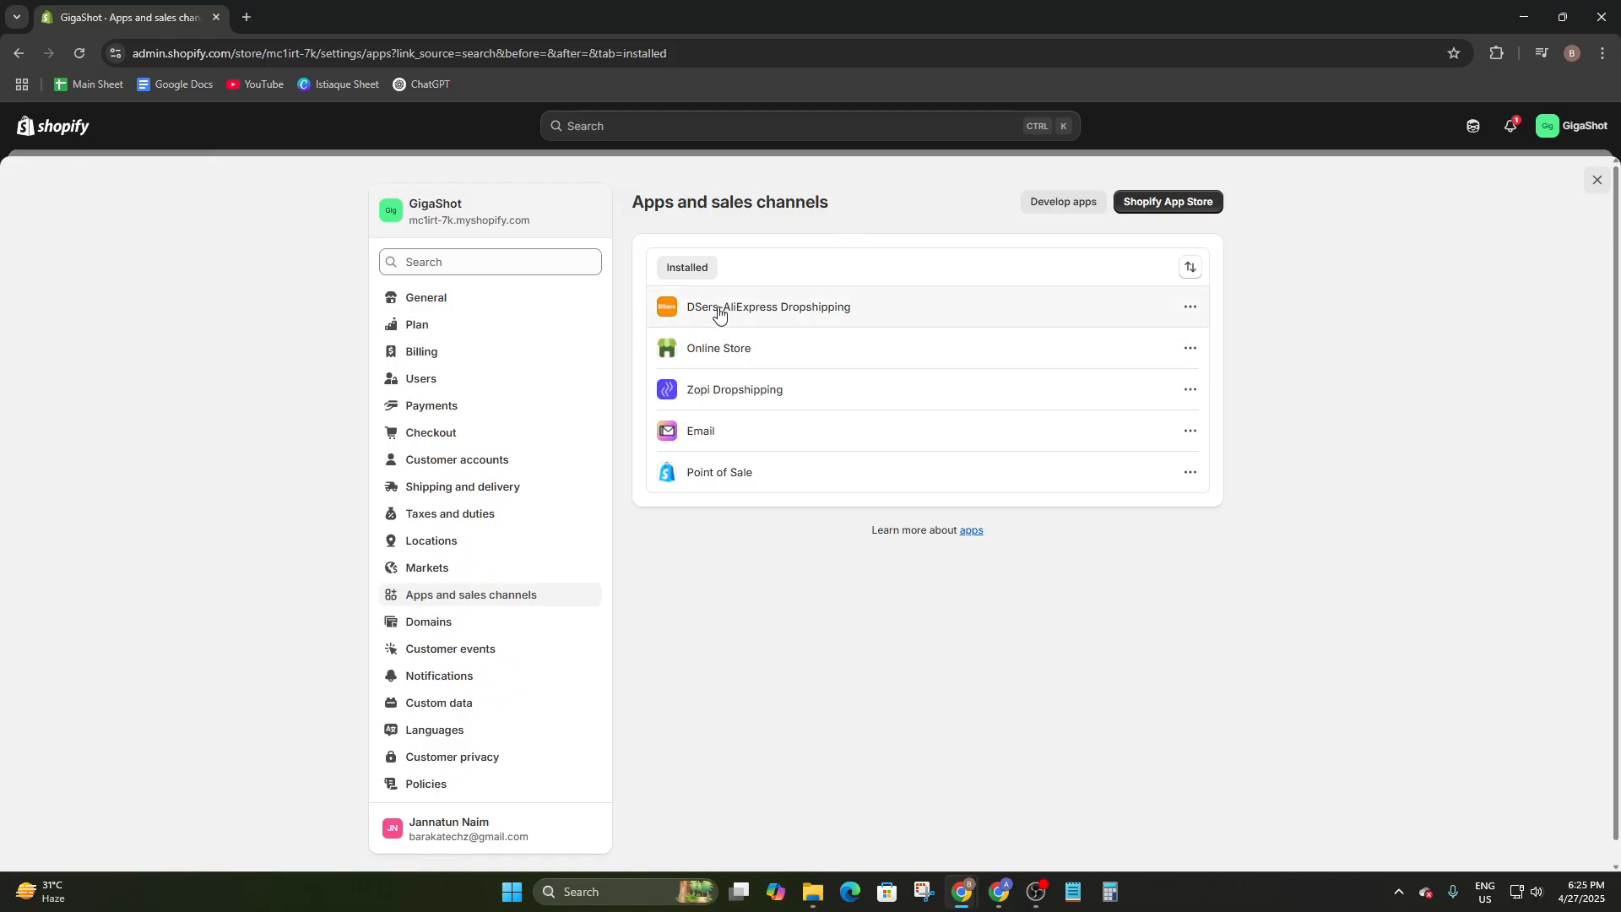
left_click(1165, 214)
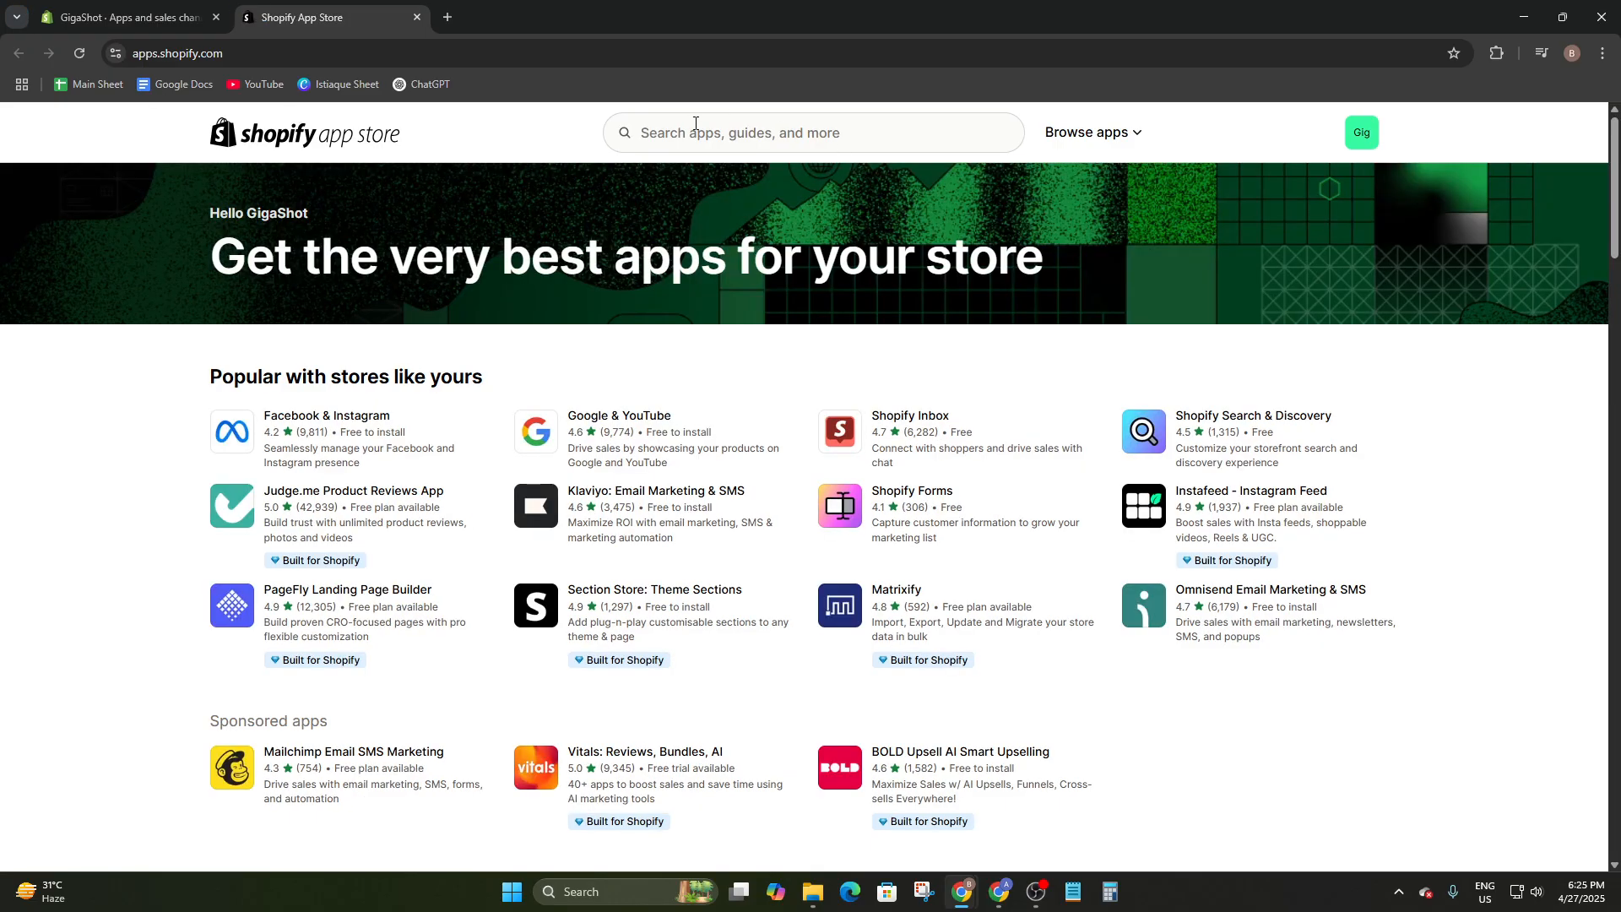
- Search the app store for "popup" and open the Pop Convert - Pop Ups, Banners listing
left_click(686, 131)
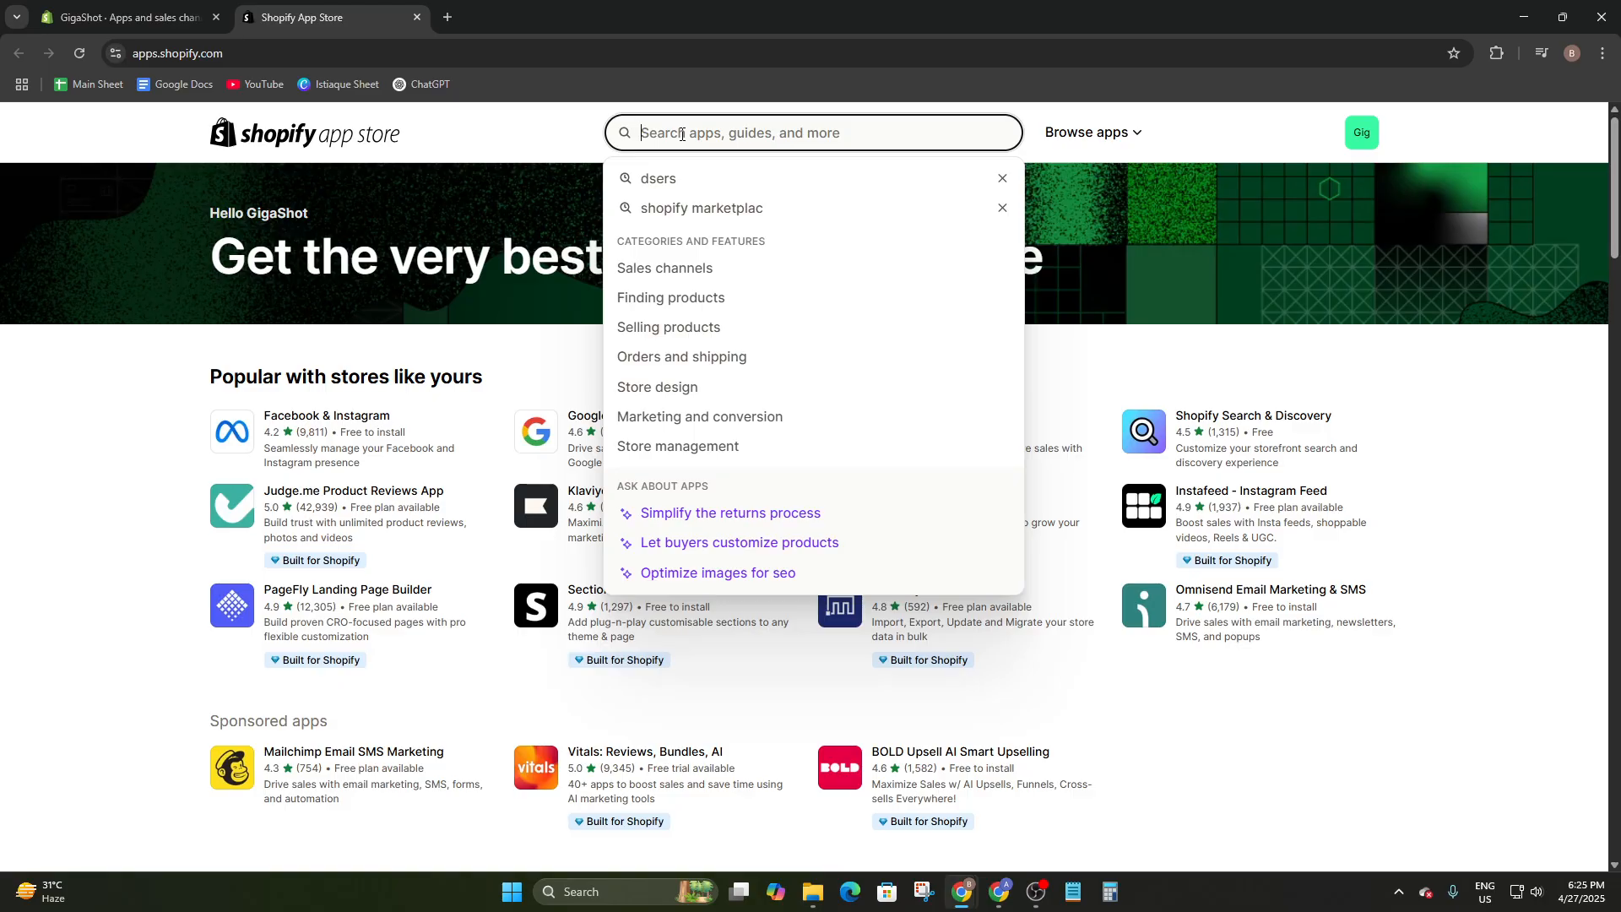
type("popup")
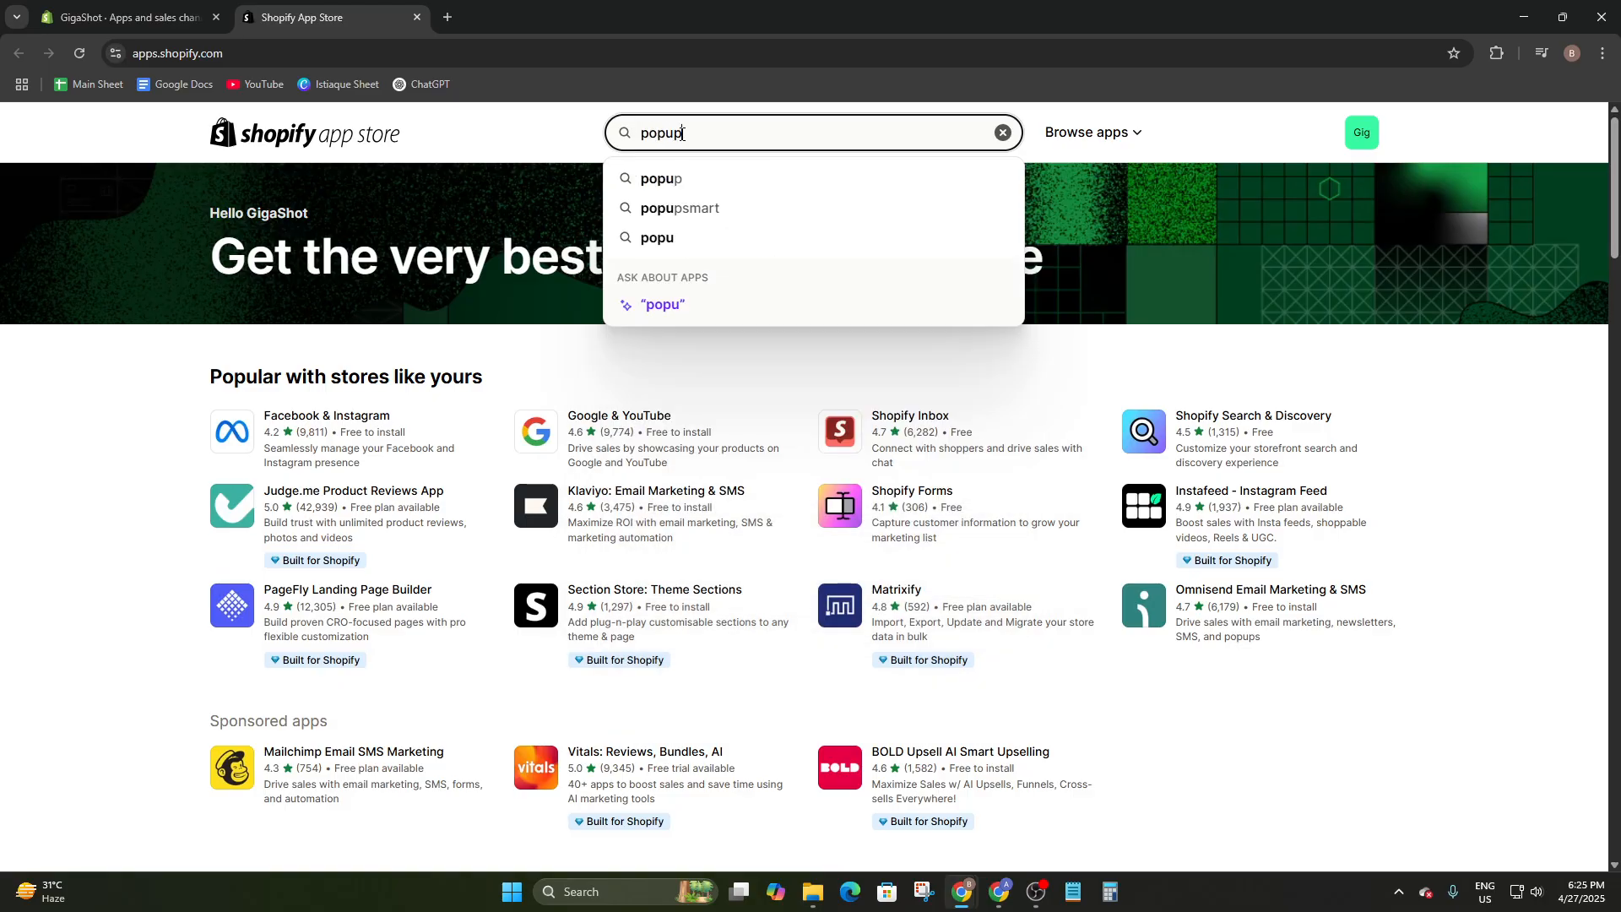
key("Return")
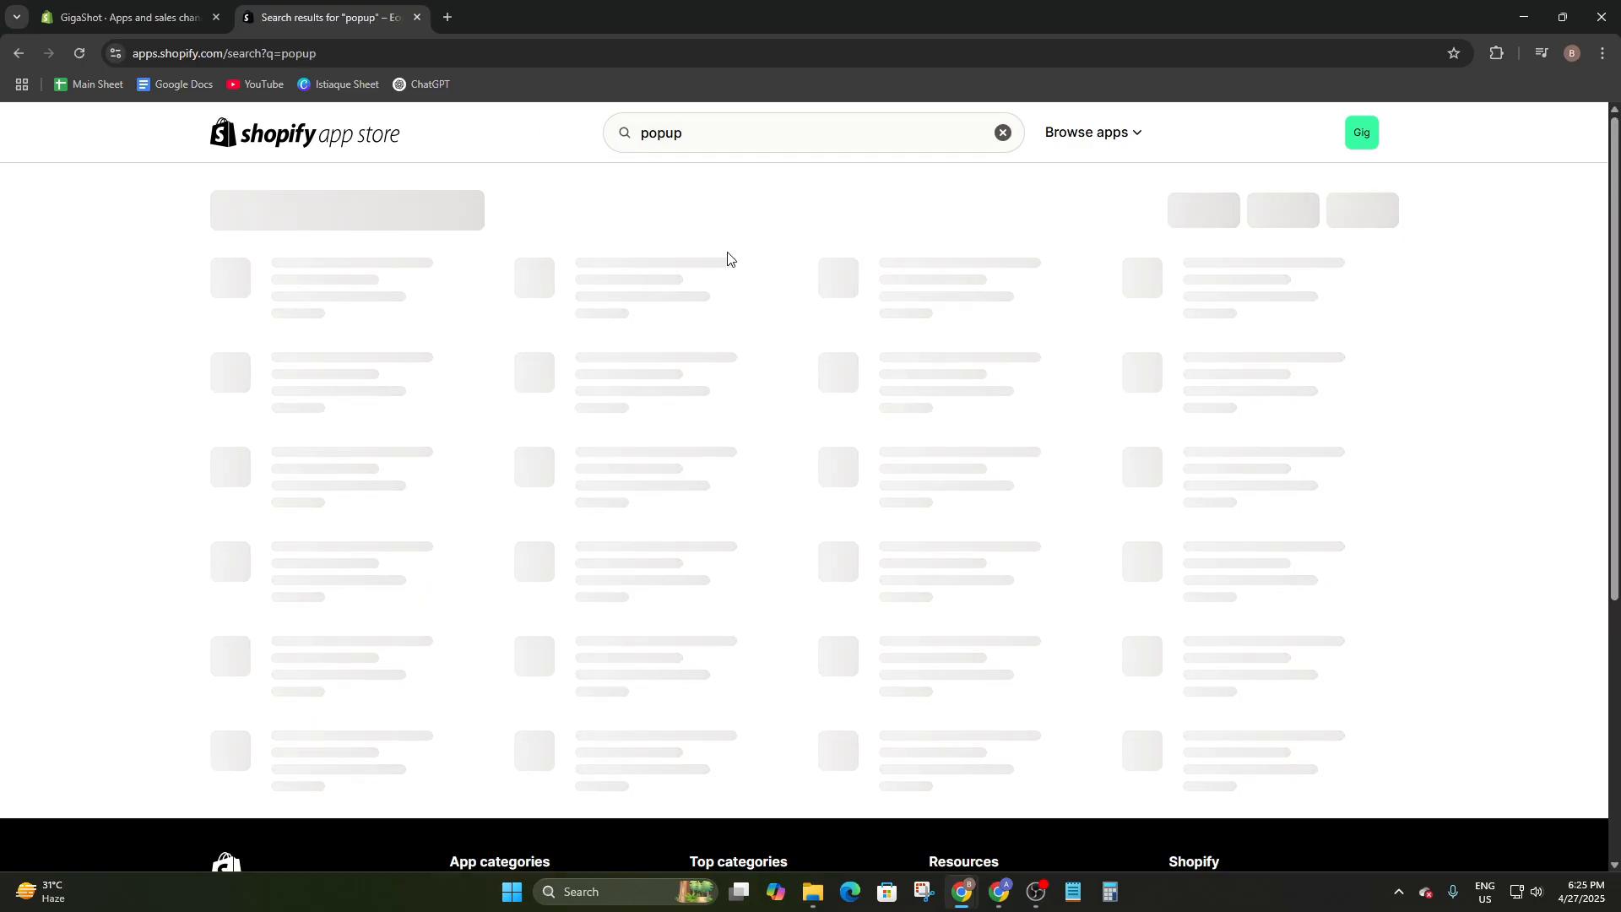
scroll(434, 417, "down", 2)
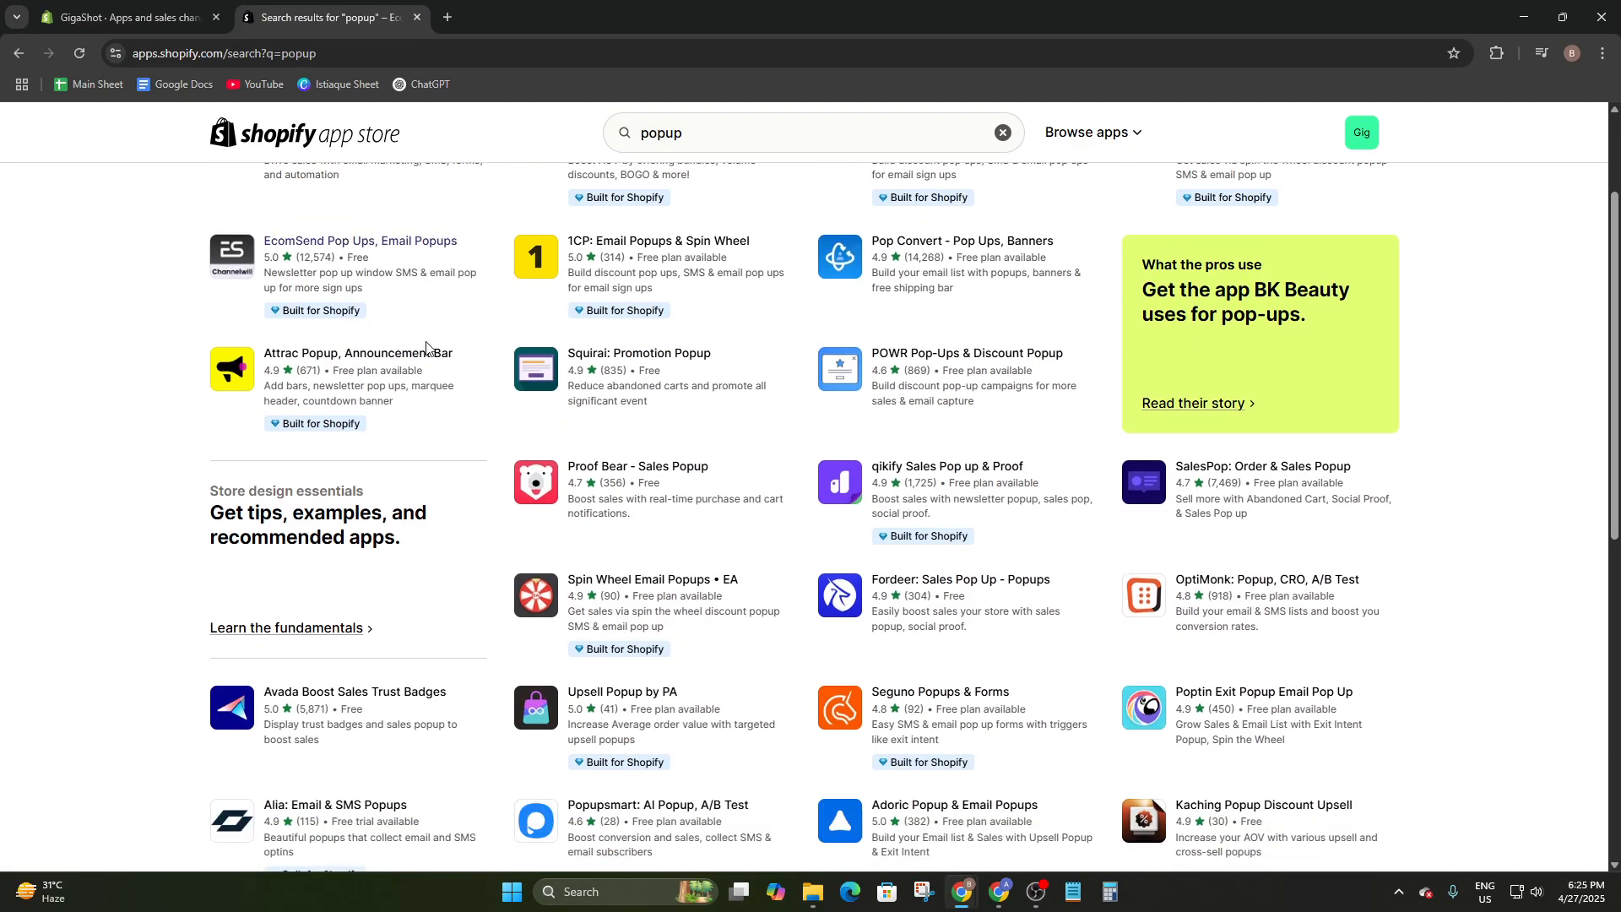
scroll(434, 351, "up", 2)
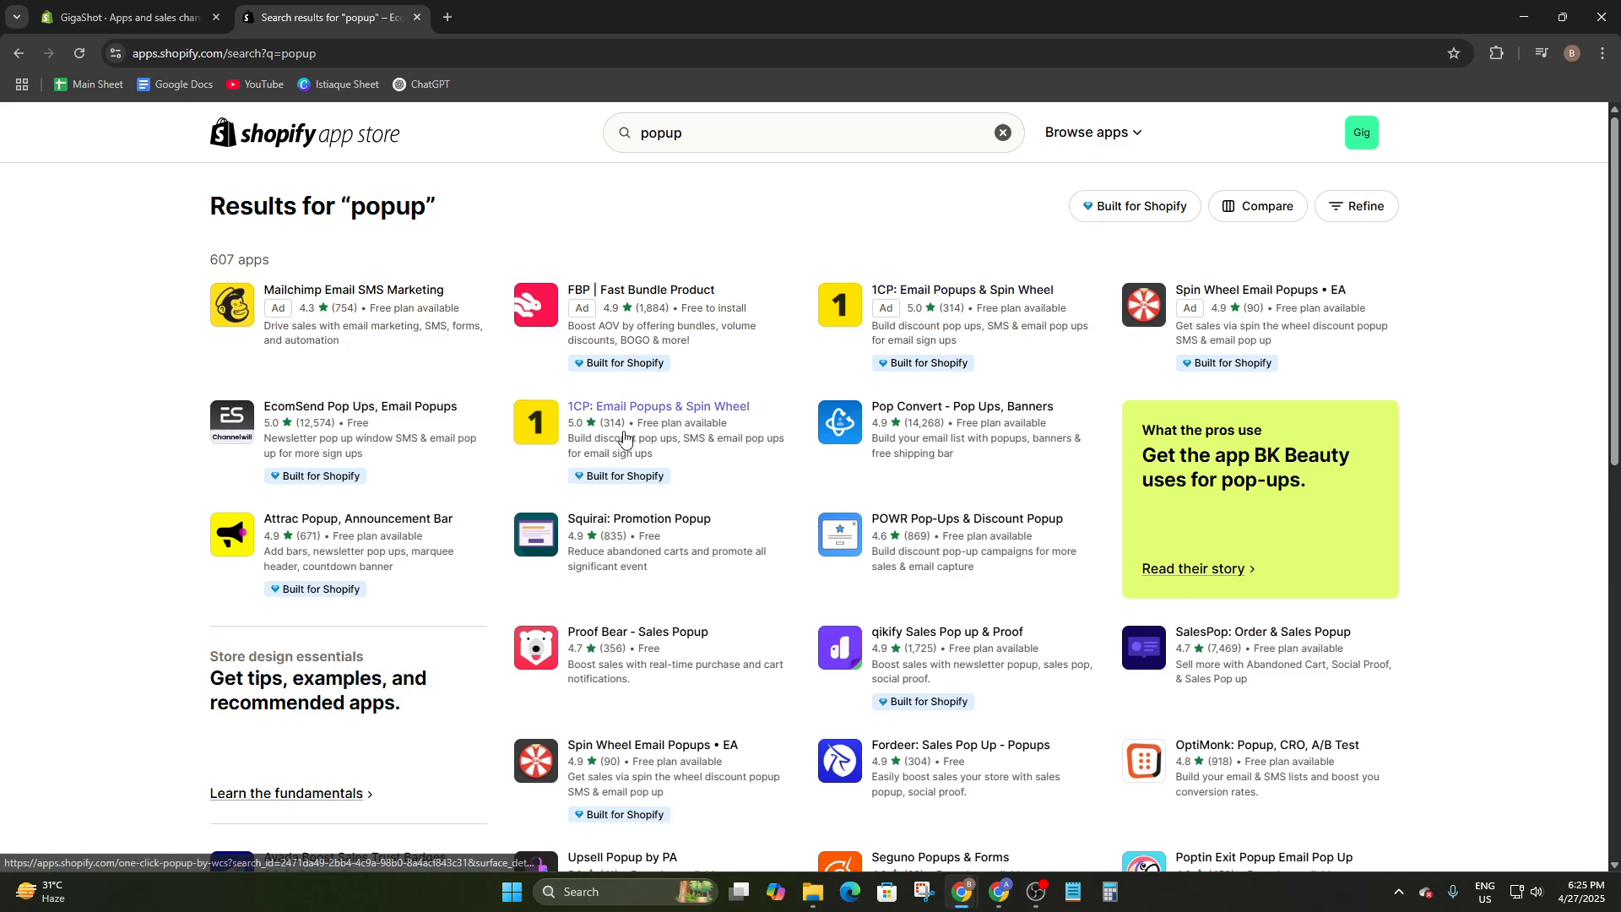
scroll(650, 433, "down", 1)
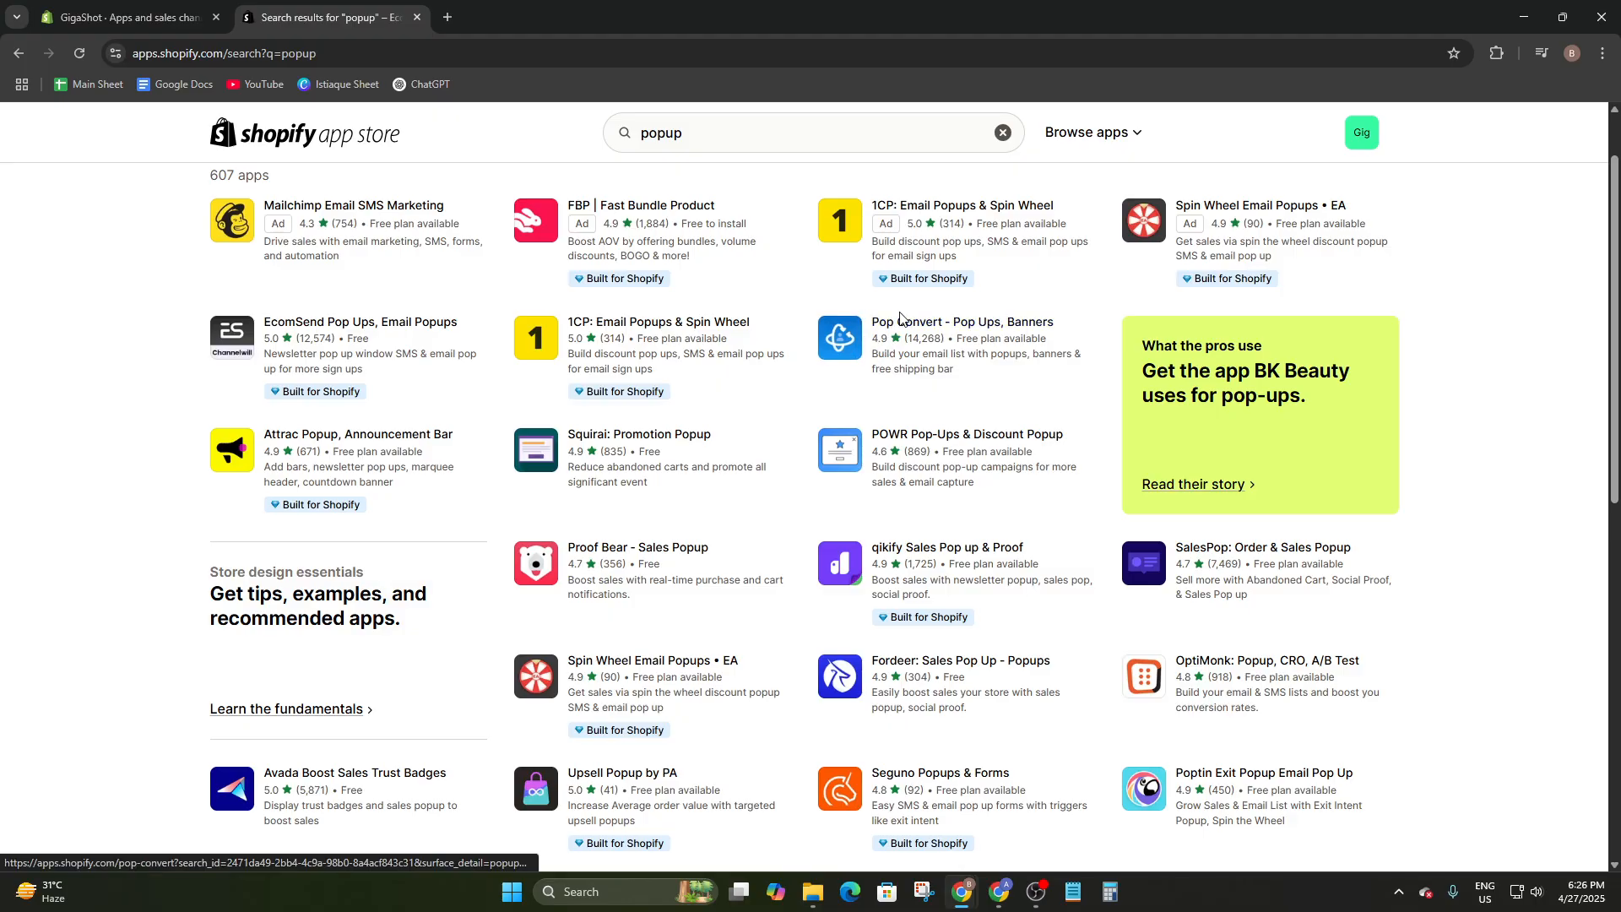
left_click(907, 326)
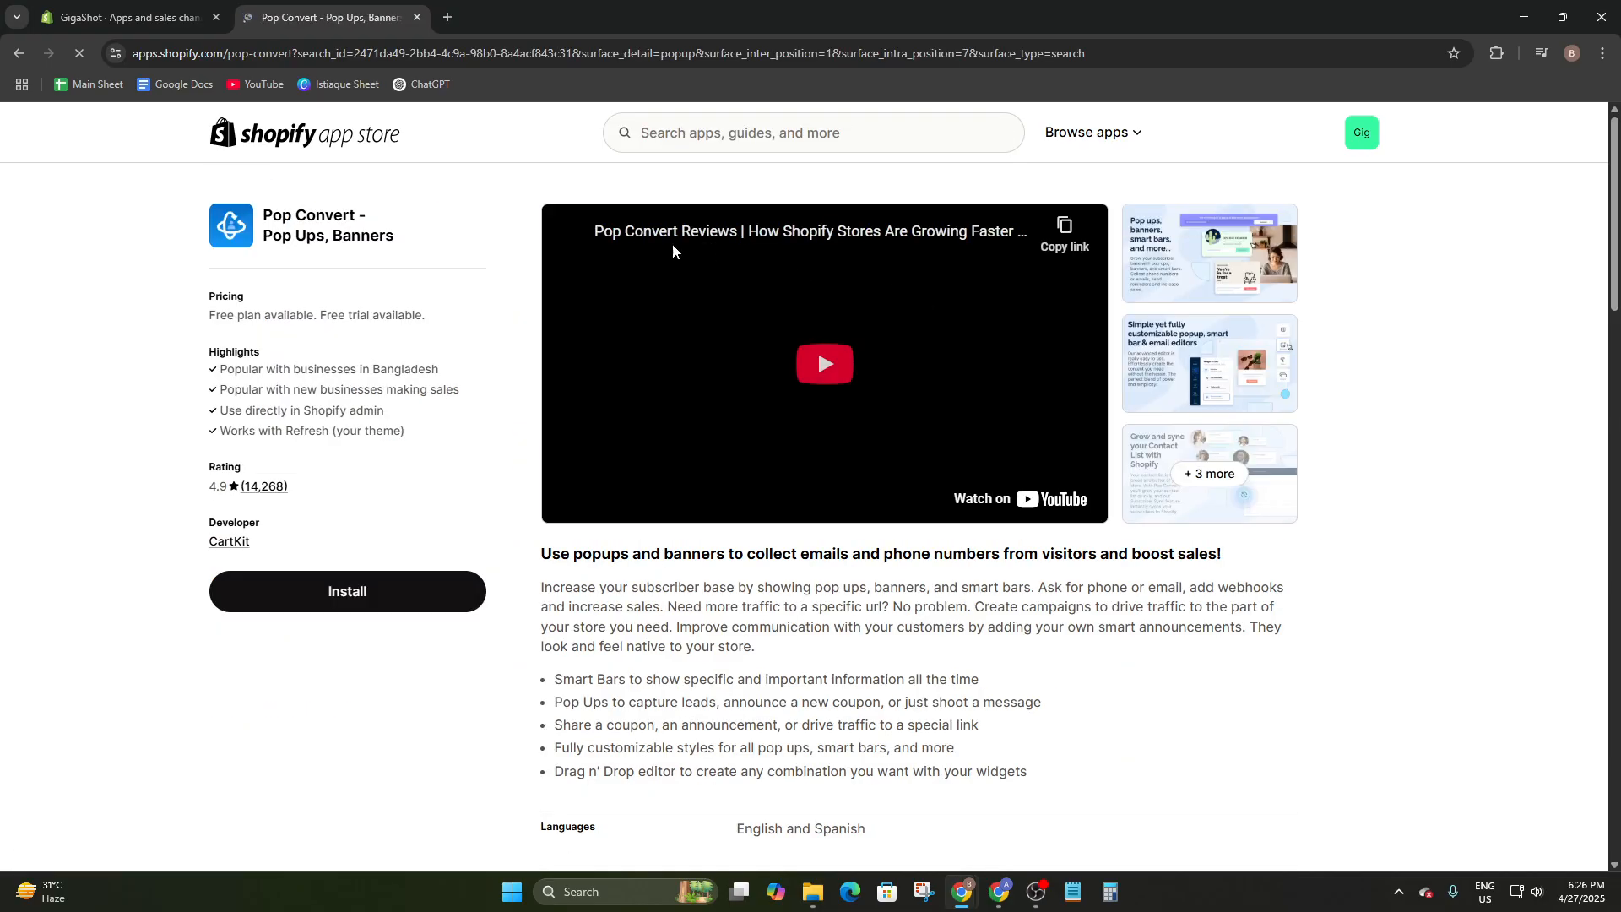
- Examine the Pop Convert description and pricing plans, especially the Free plan's monthly visitor and subscriber limits
scroll(560, 354, "down", 10)
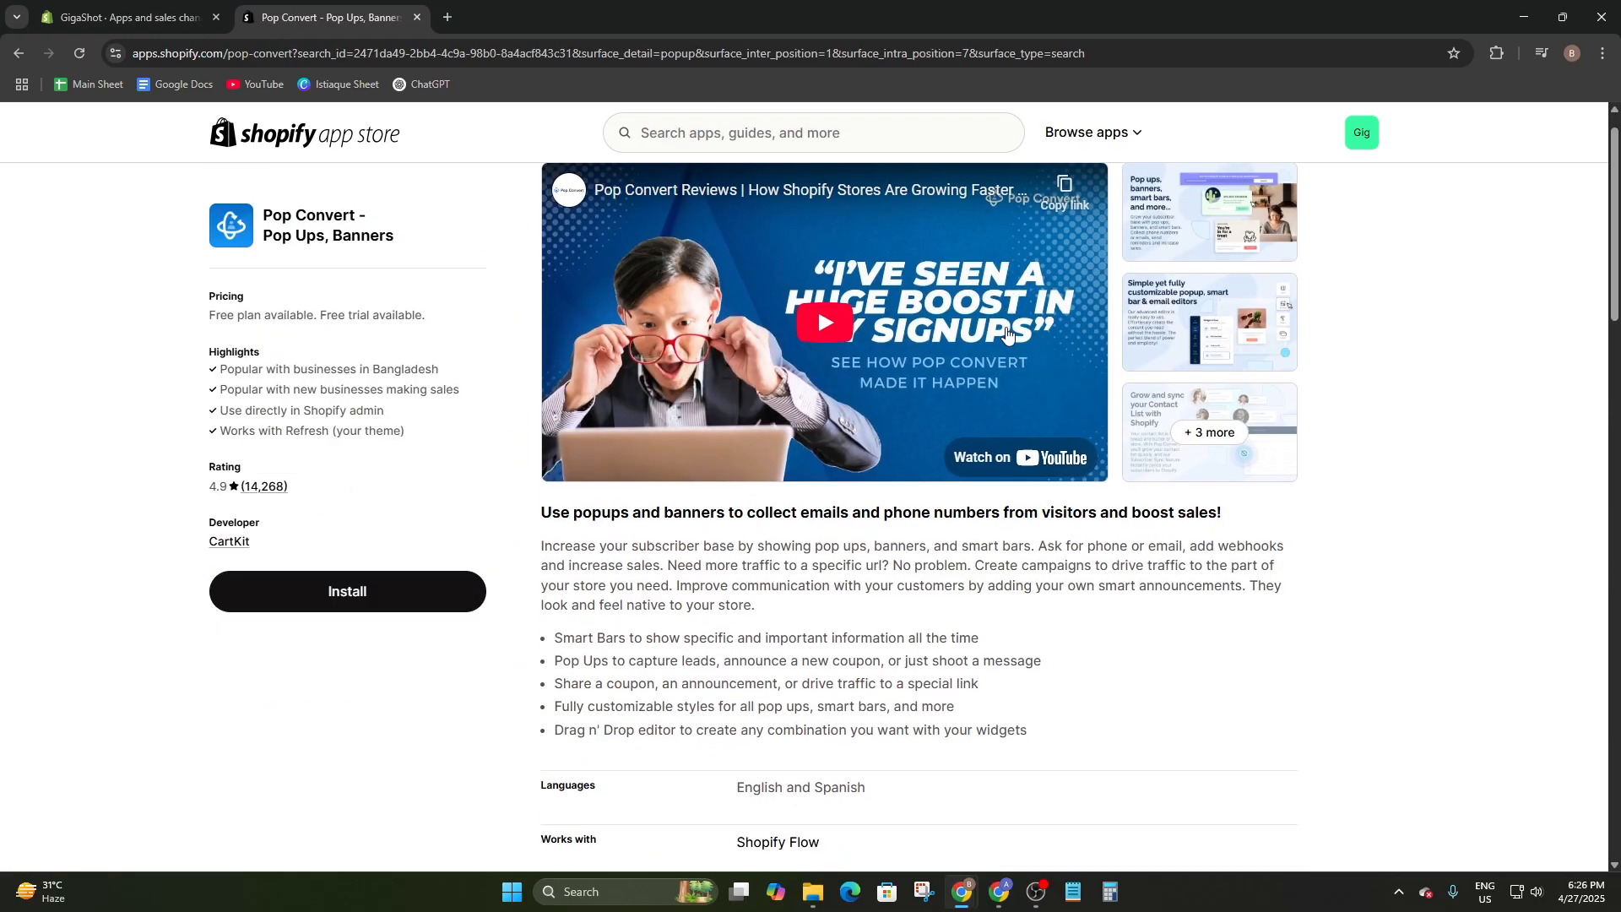
scroll(902, 344, "up", 4)
scroll(450, 490, "down", 1)
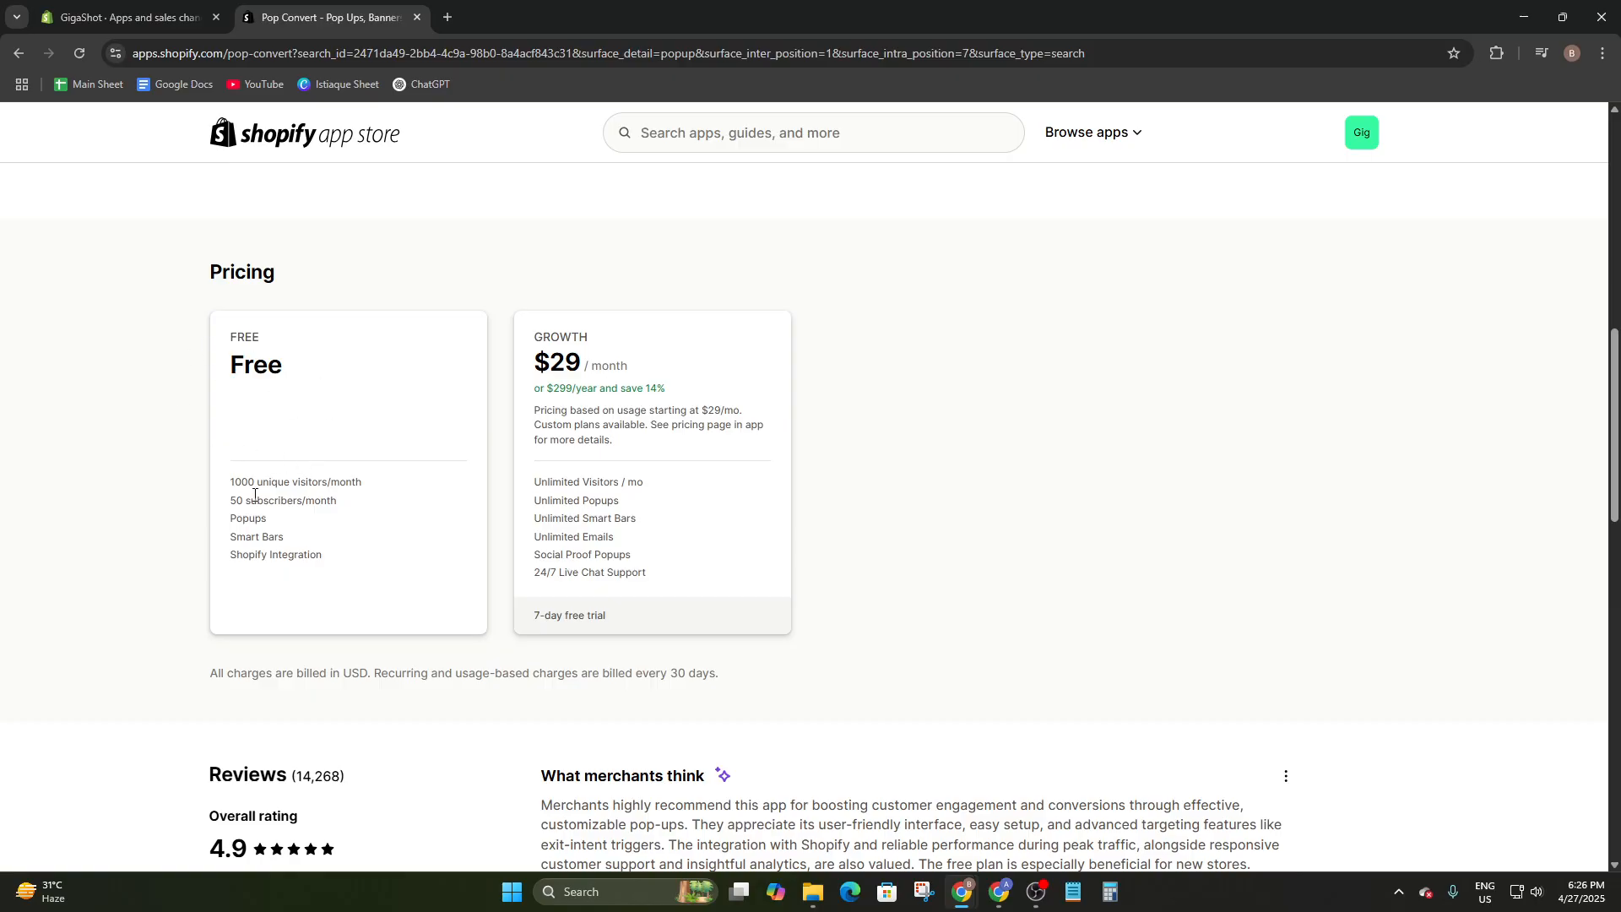
left_click_drag(263, 481, 385, 467)
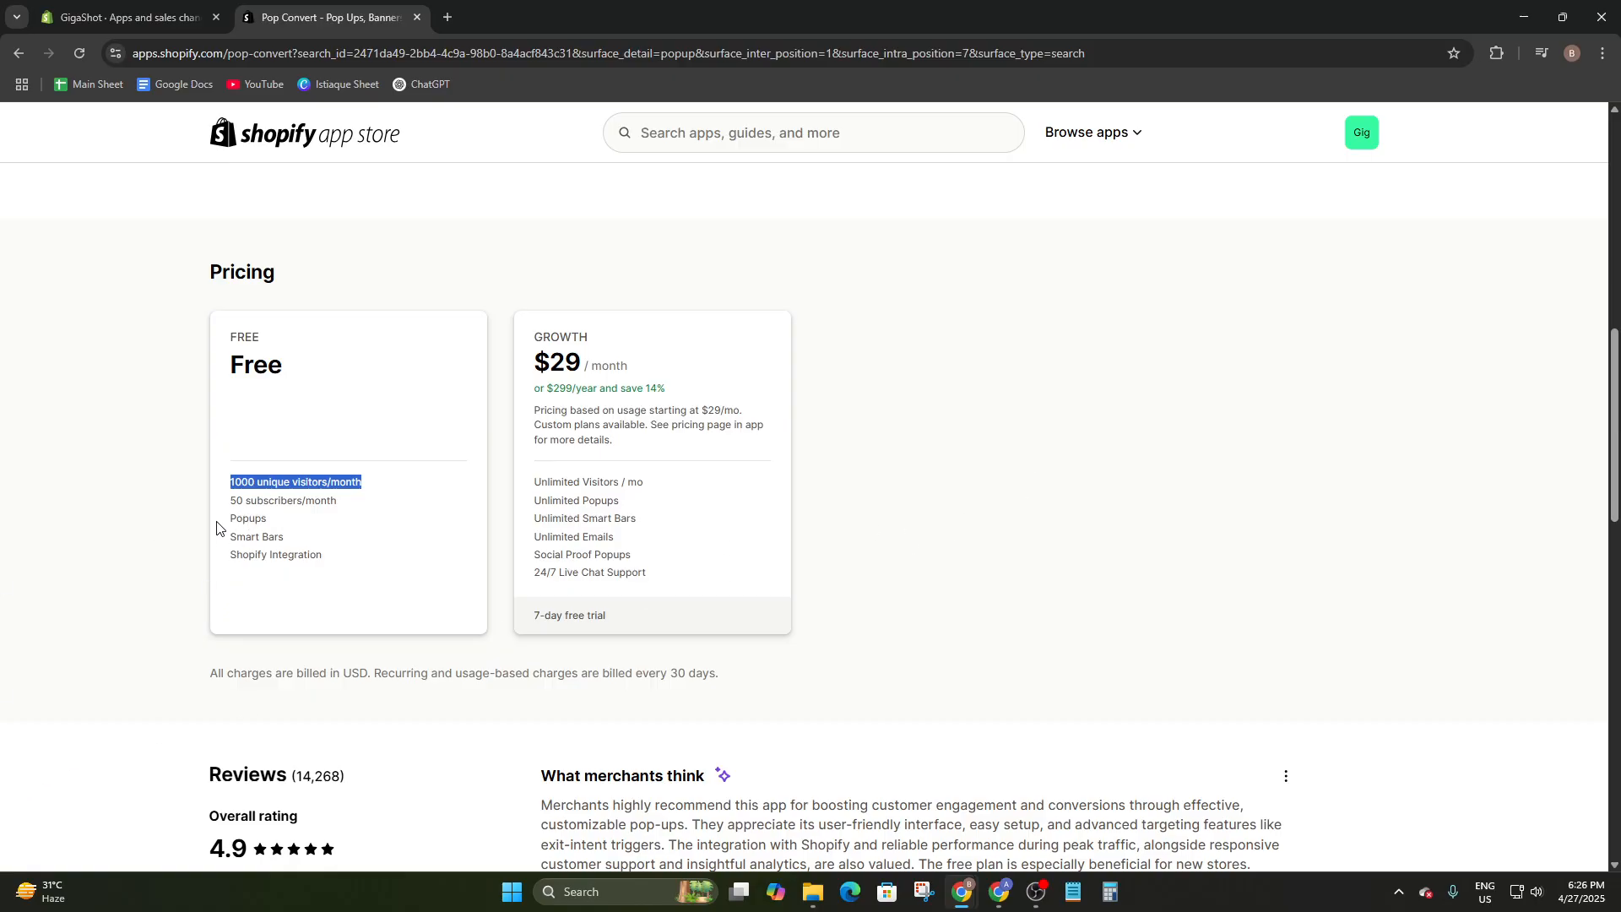
left_click_drag(228, 500, 349, 507)
left_click(1164, 389)
scroll(706, 500, "up", 10)
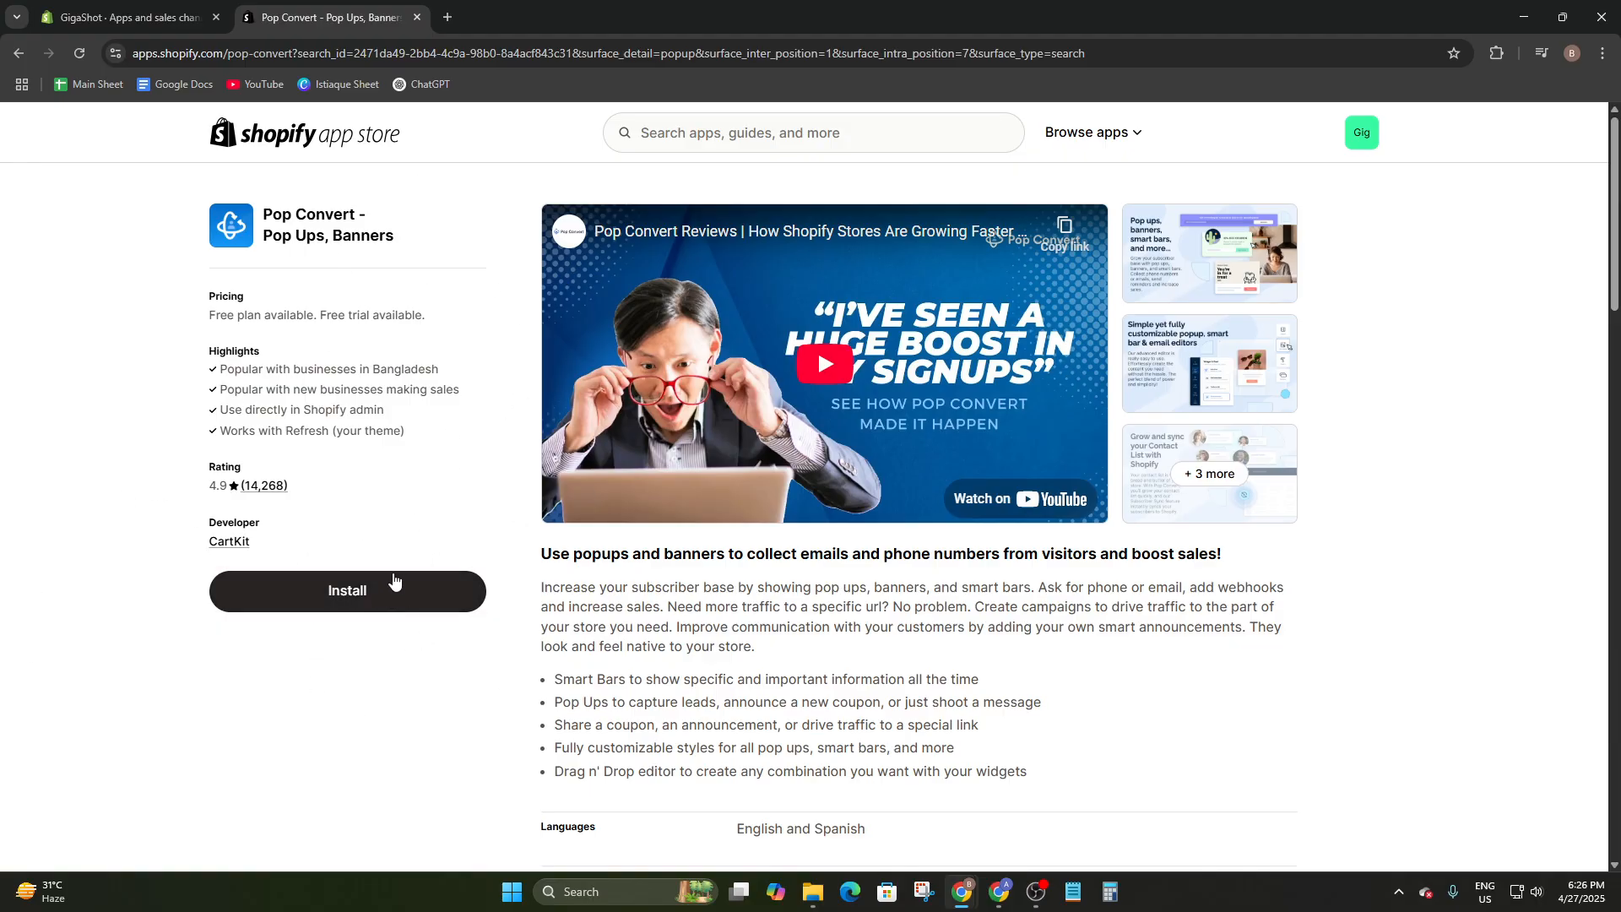
- Install Pop Convert - Pop Ups, Banners on the GigaShot store, granting the data access it requests
left_click(382, 598)
left_click(281, 7)
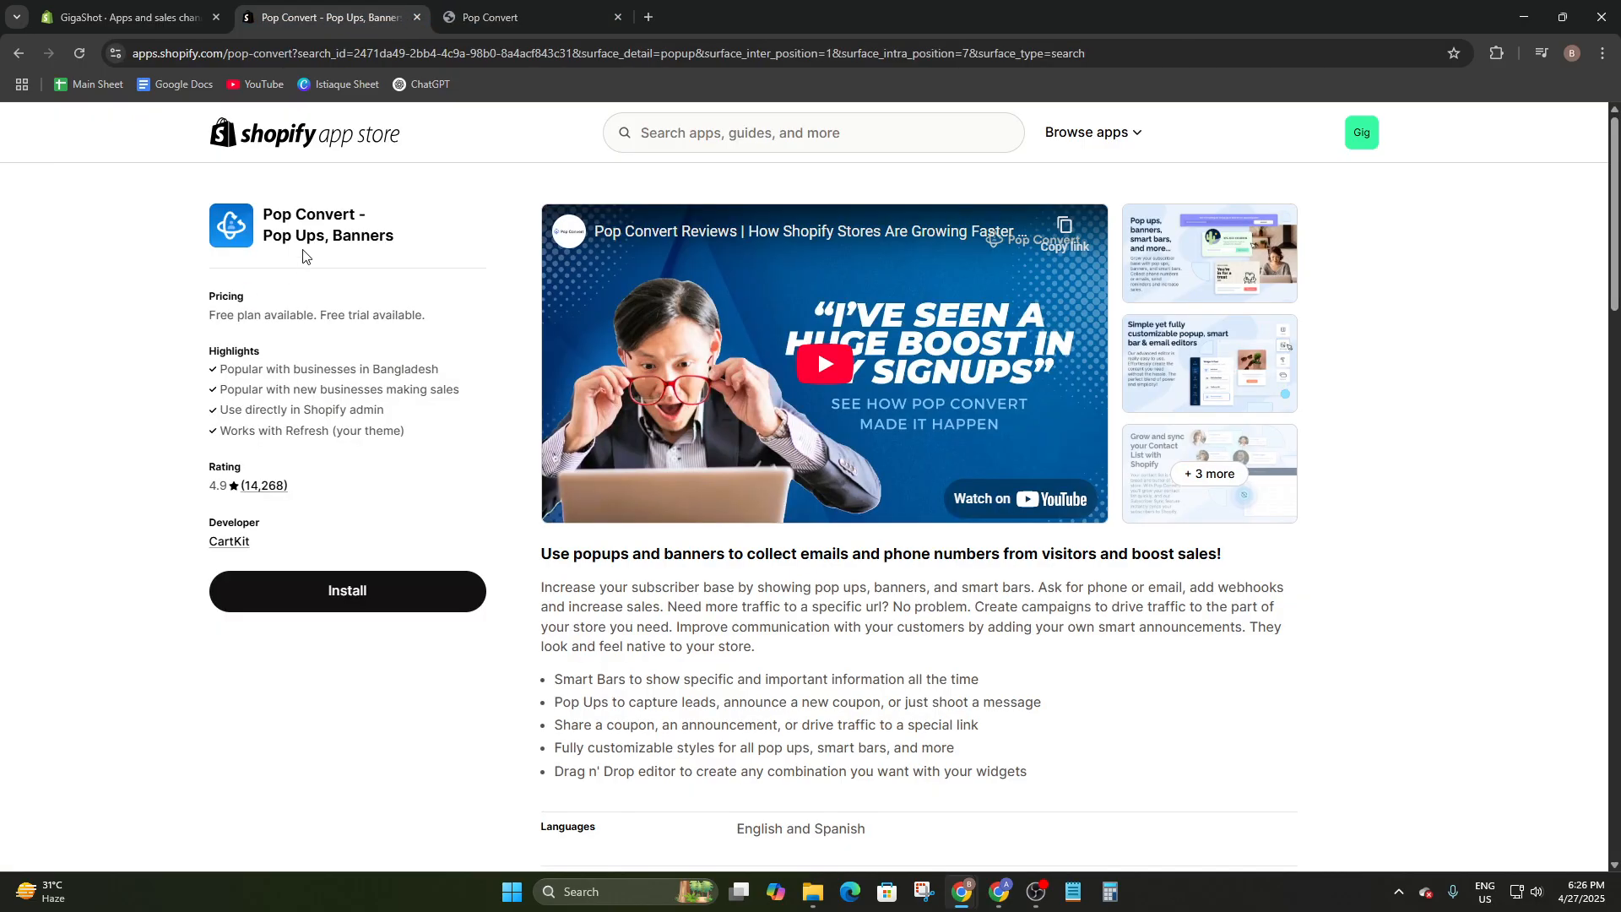
left_click(125, 7)
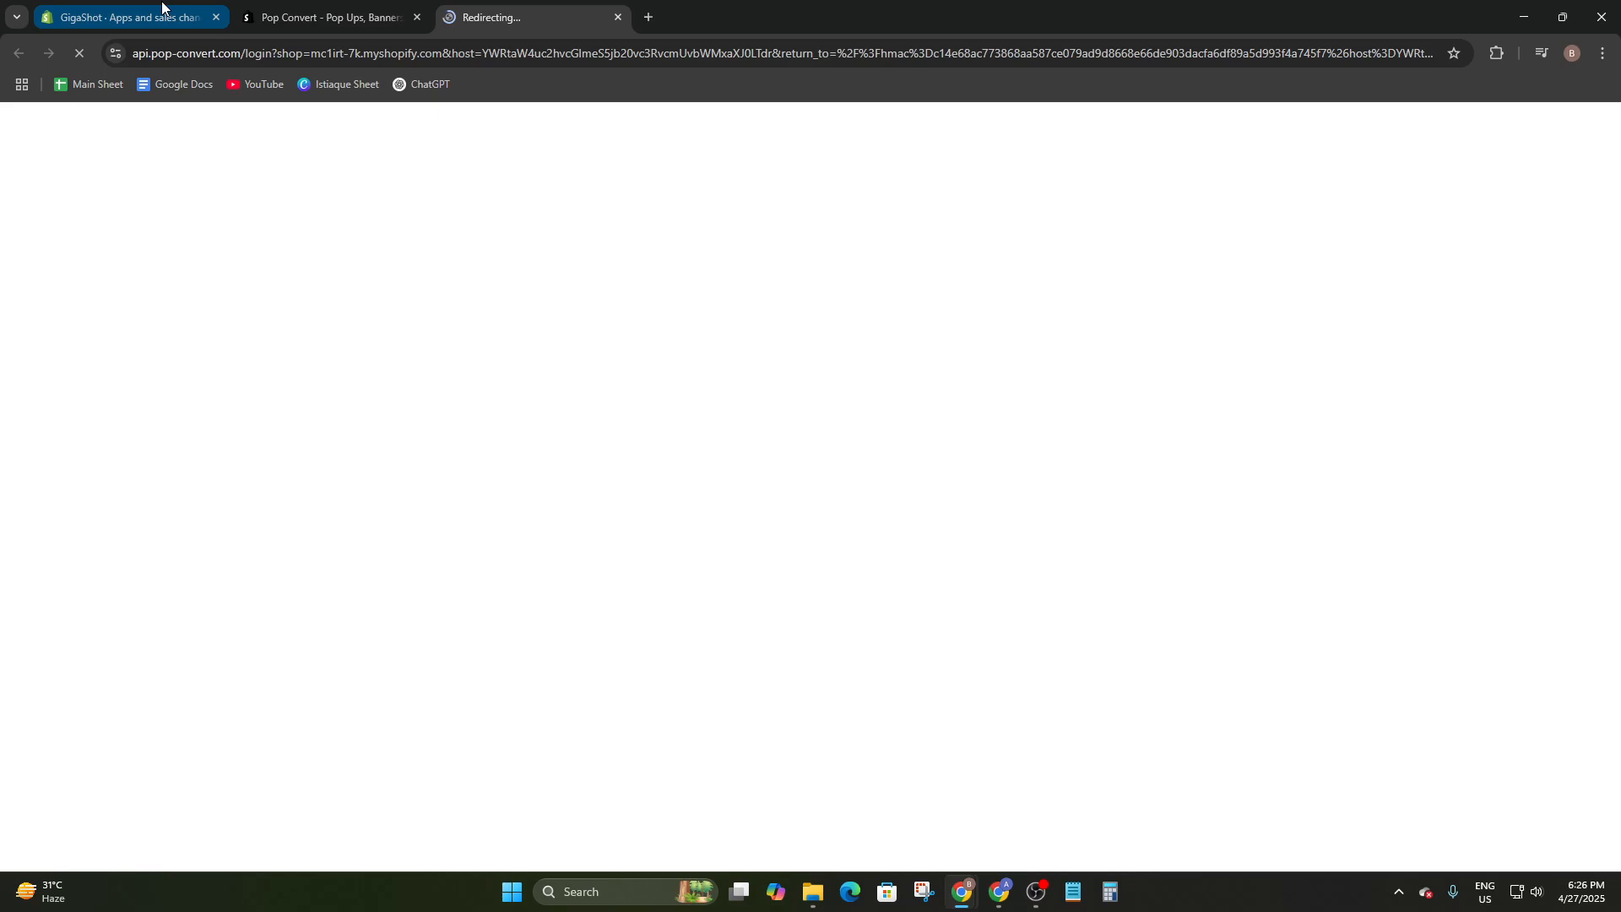
left_click(169, 7)
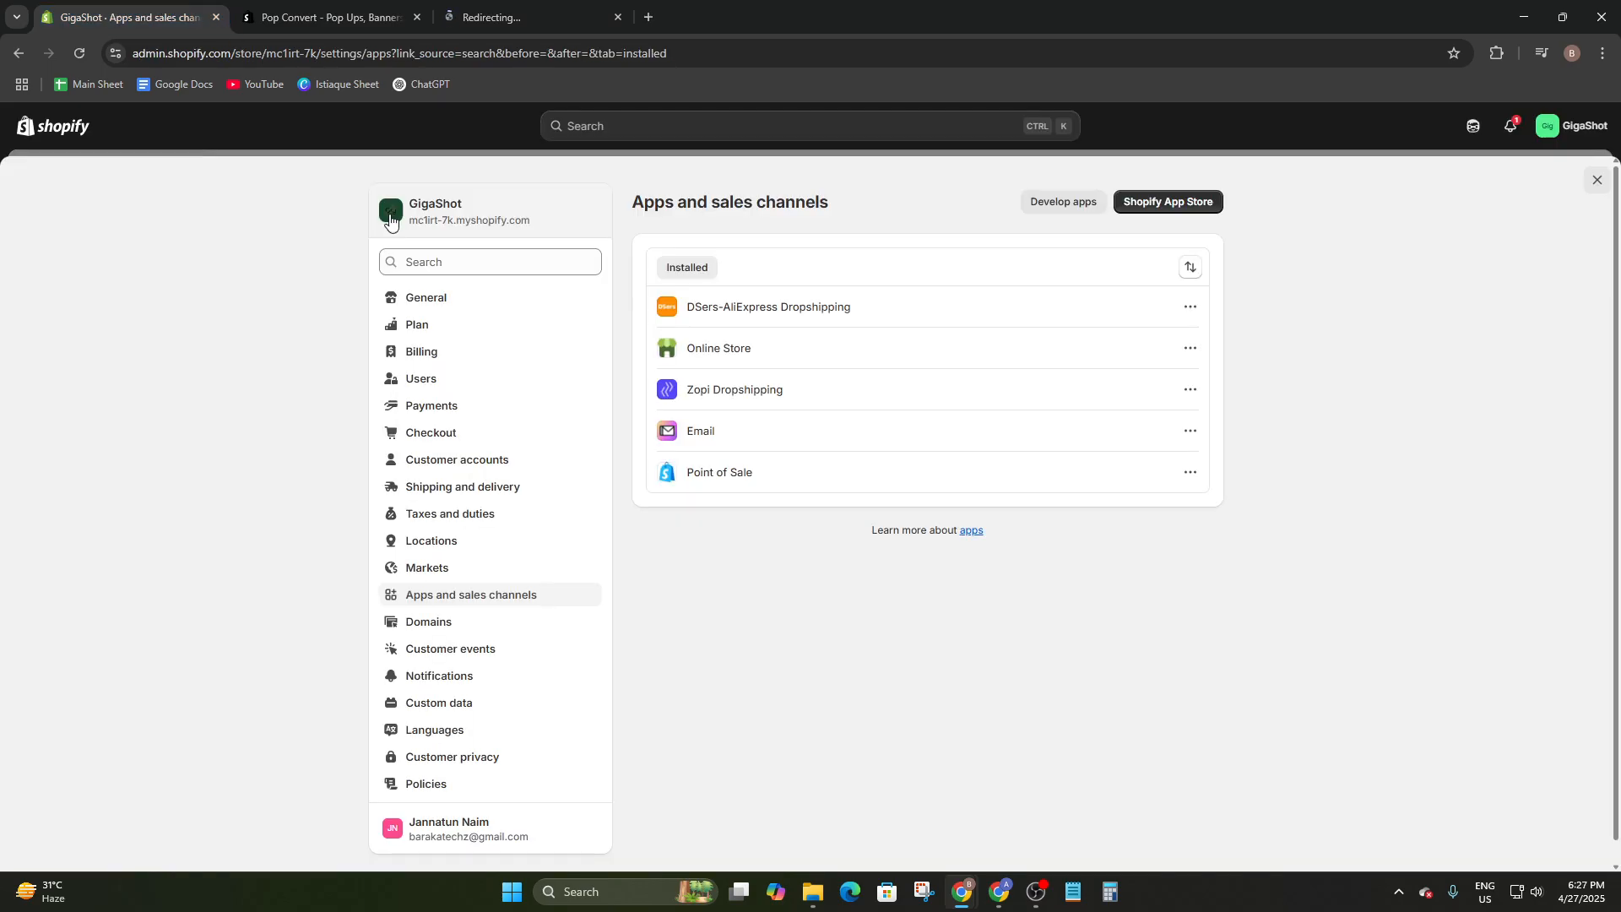
left_click(555, 6)
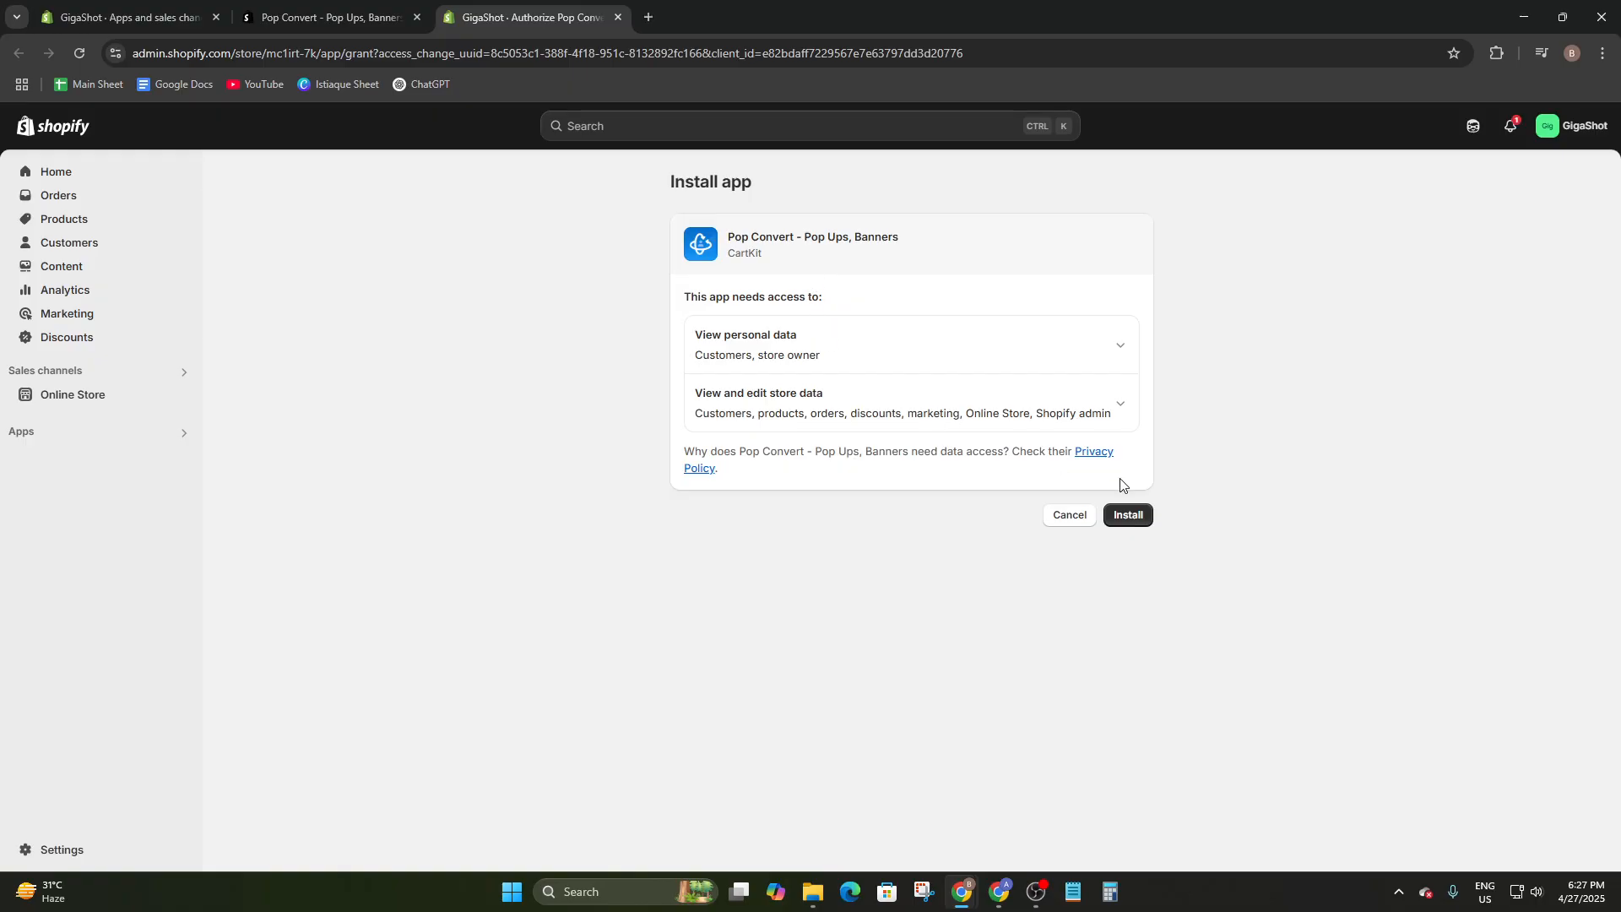
left_click(1131, 517)
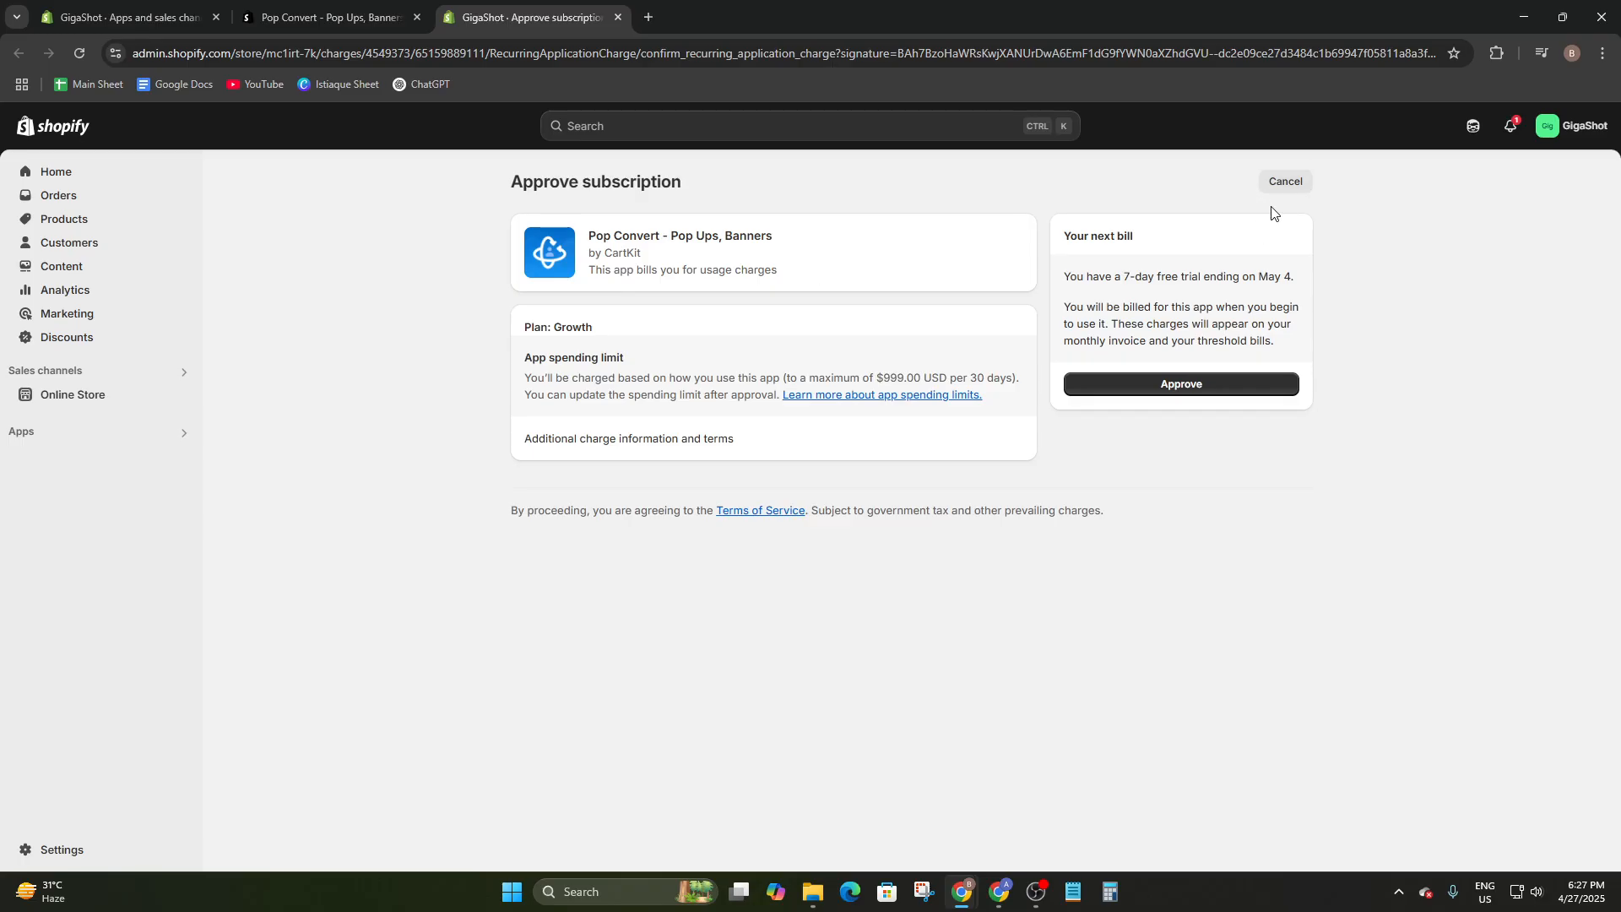
- Review the additional charge information and terms of the Growth plan, and decline the app subscription
left_click(601, 447)
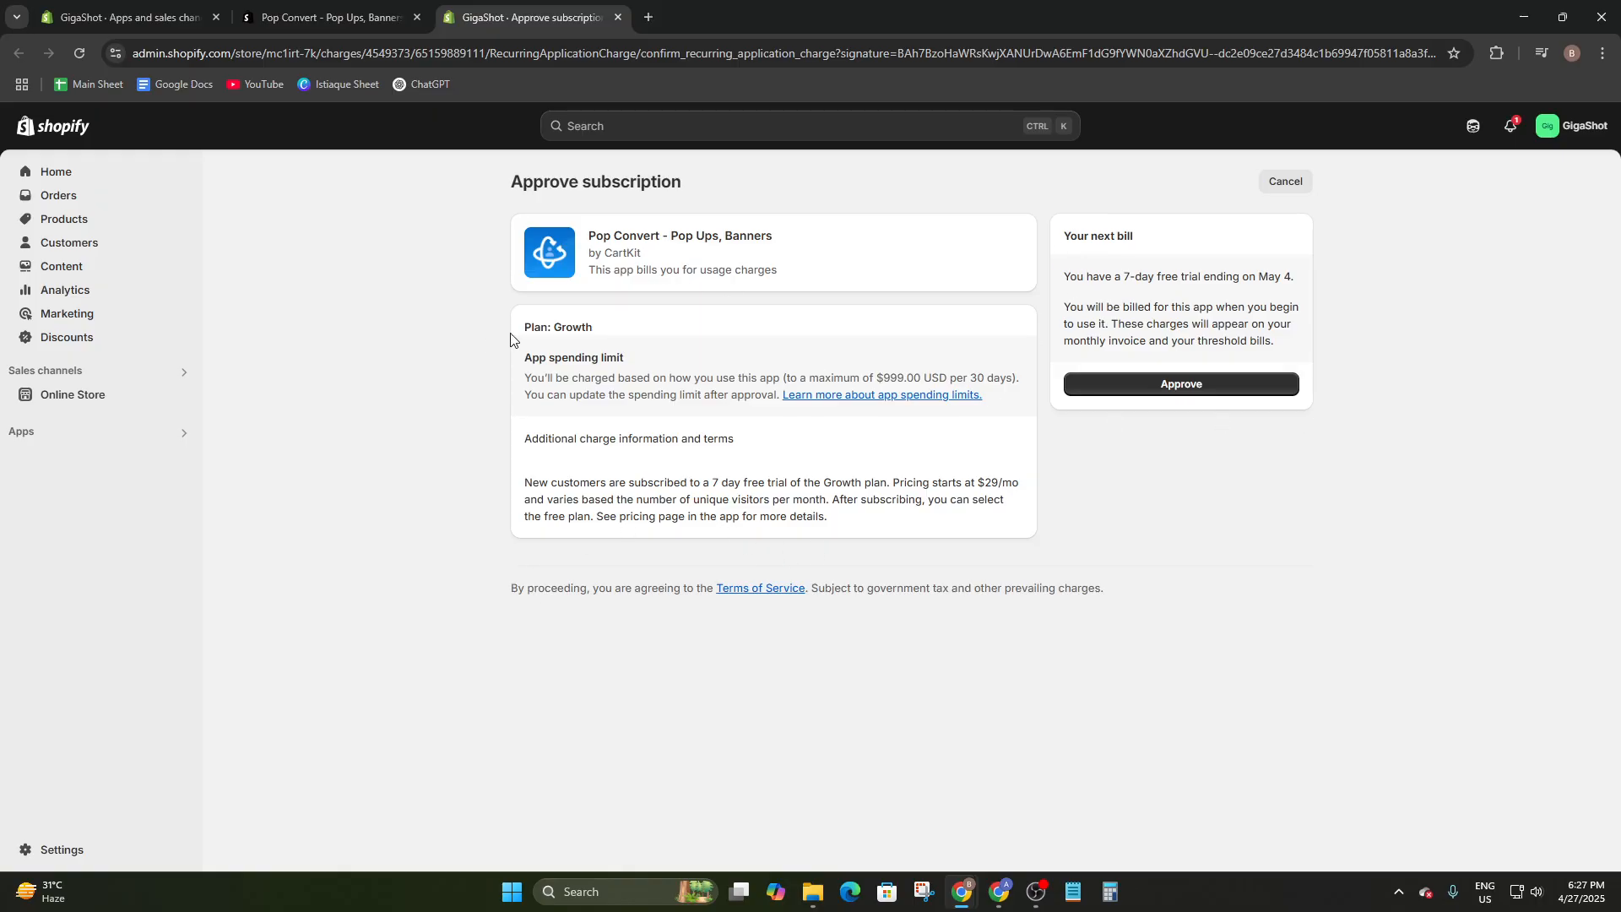
left_click(1285, 183)
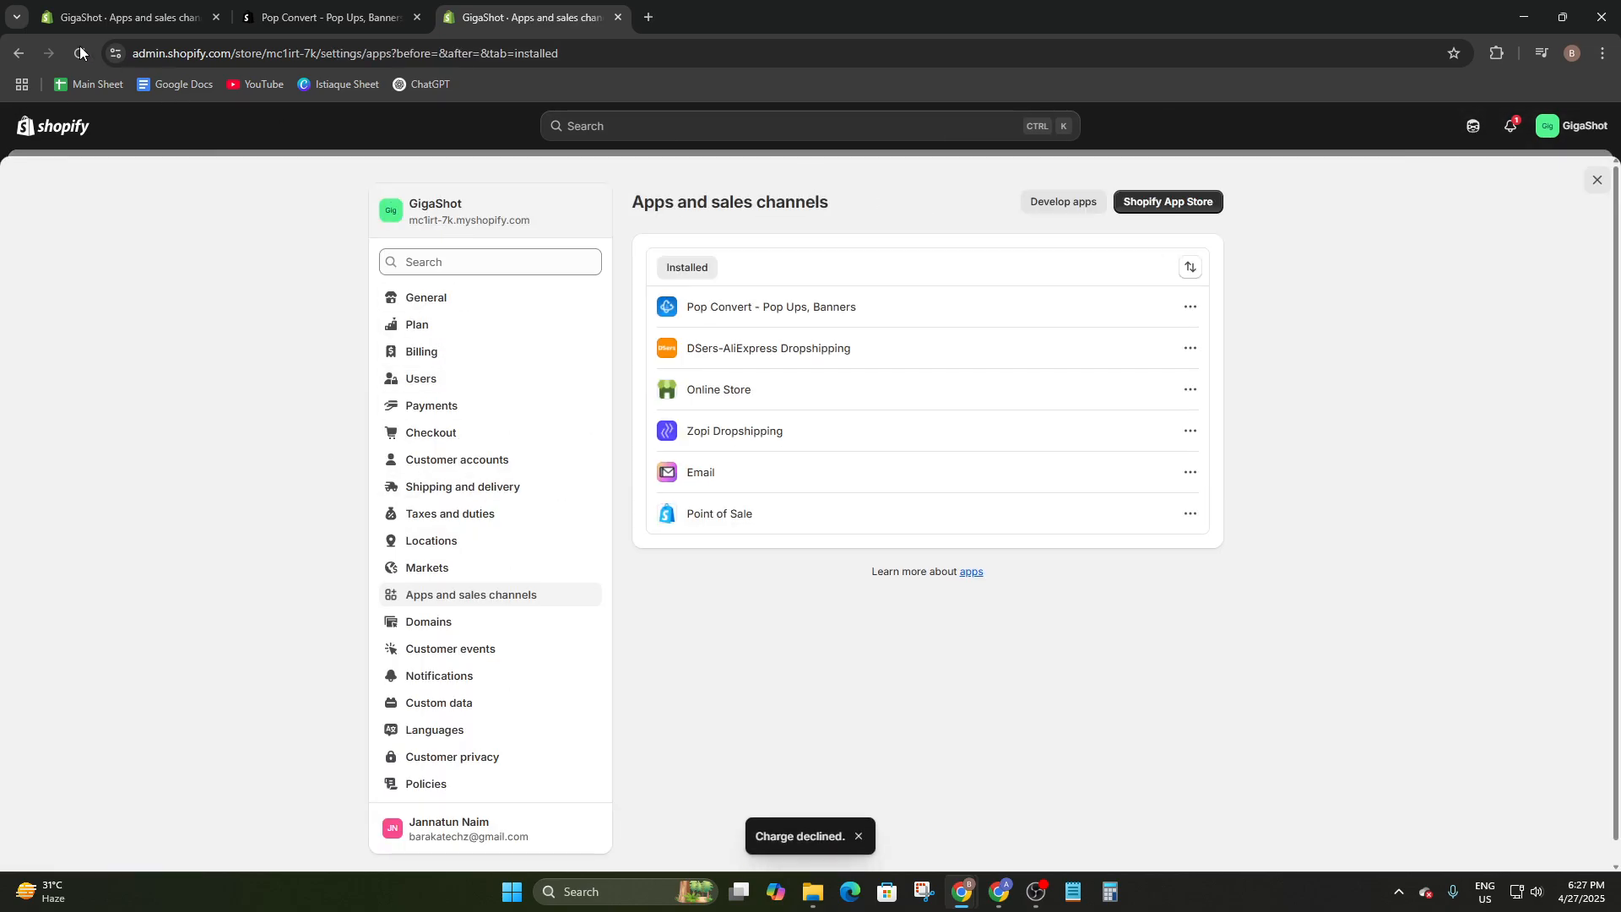
- Return to the store admin home page and check the installed apps for Pop Convert
left_click(91, 7)
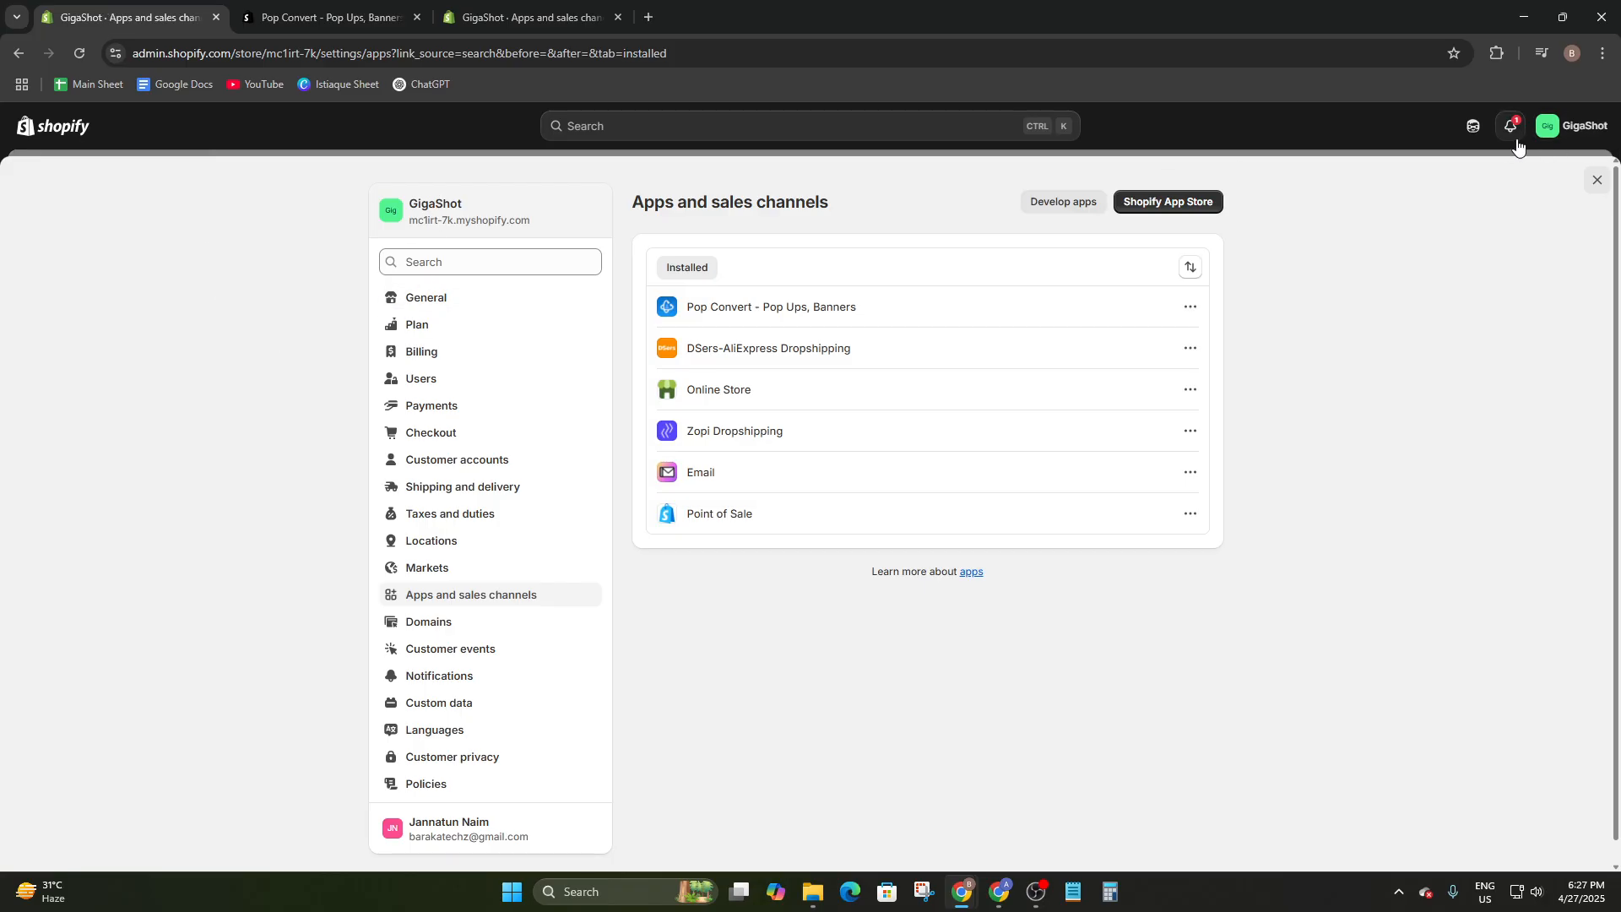
left_click(1574, 126)
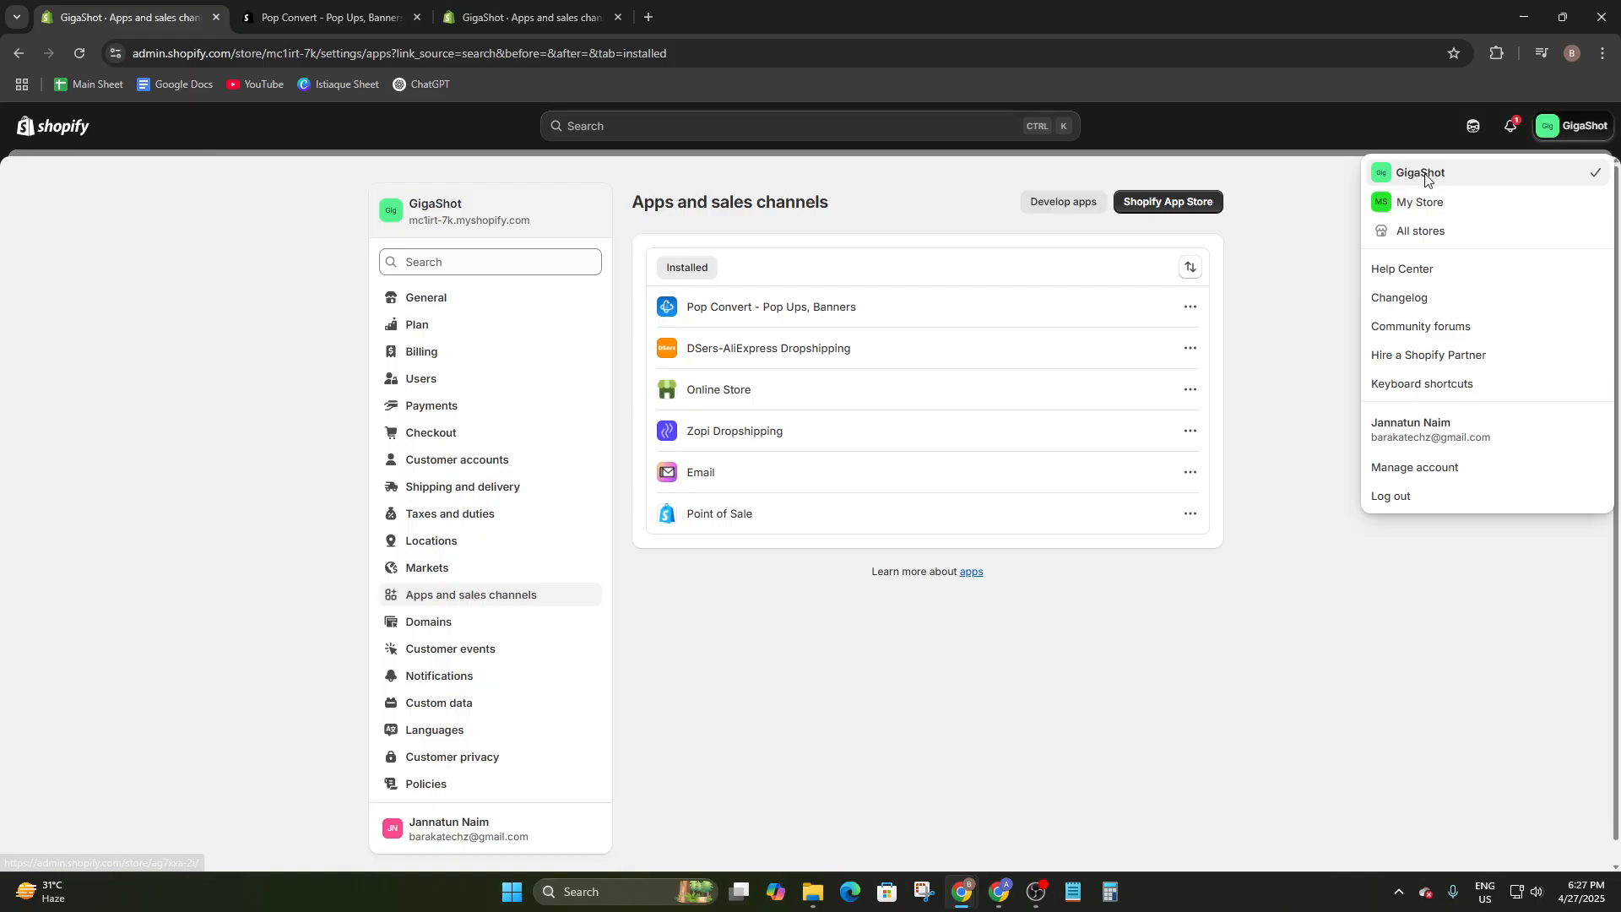
left_click(24, 129)
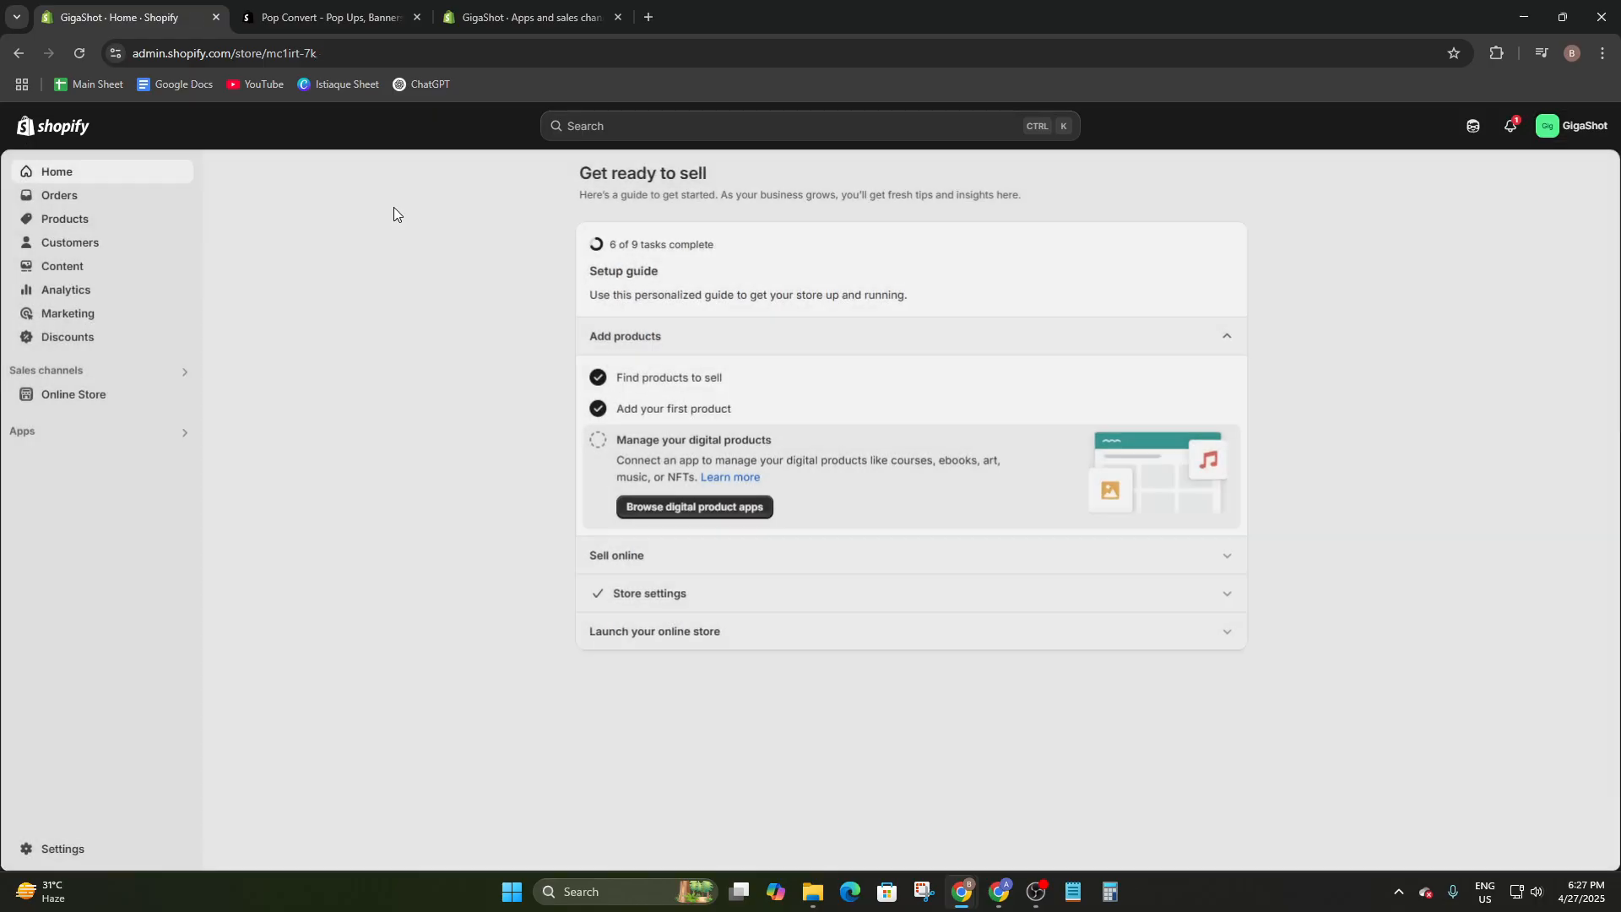
left_click(47, 432)
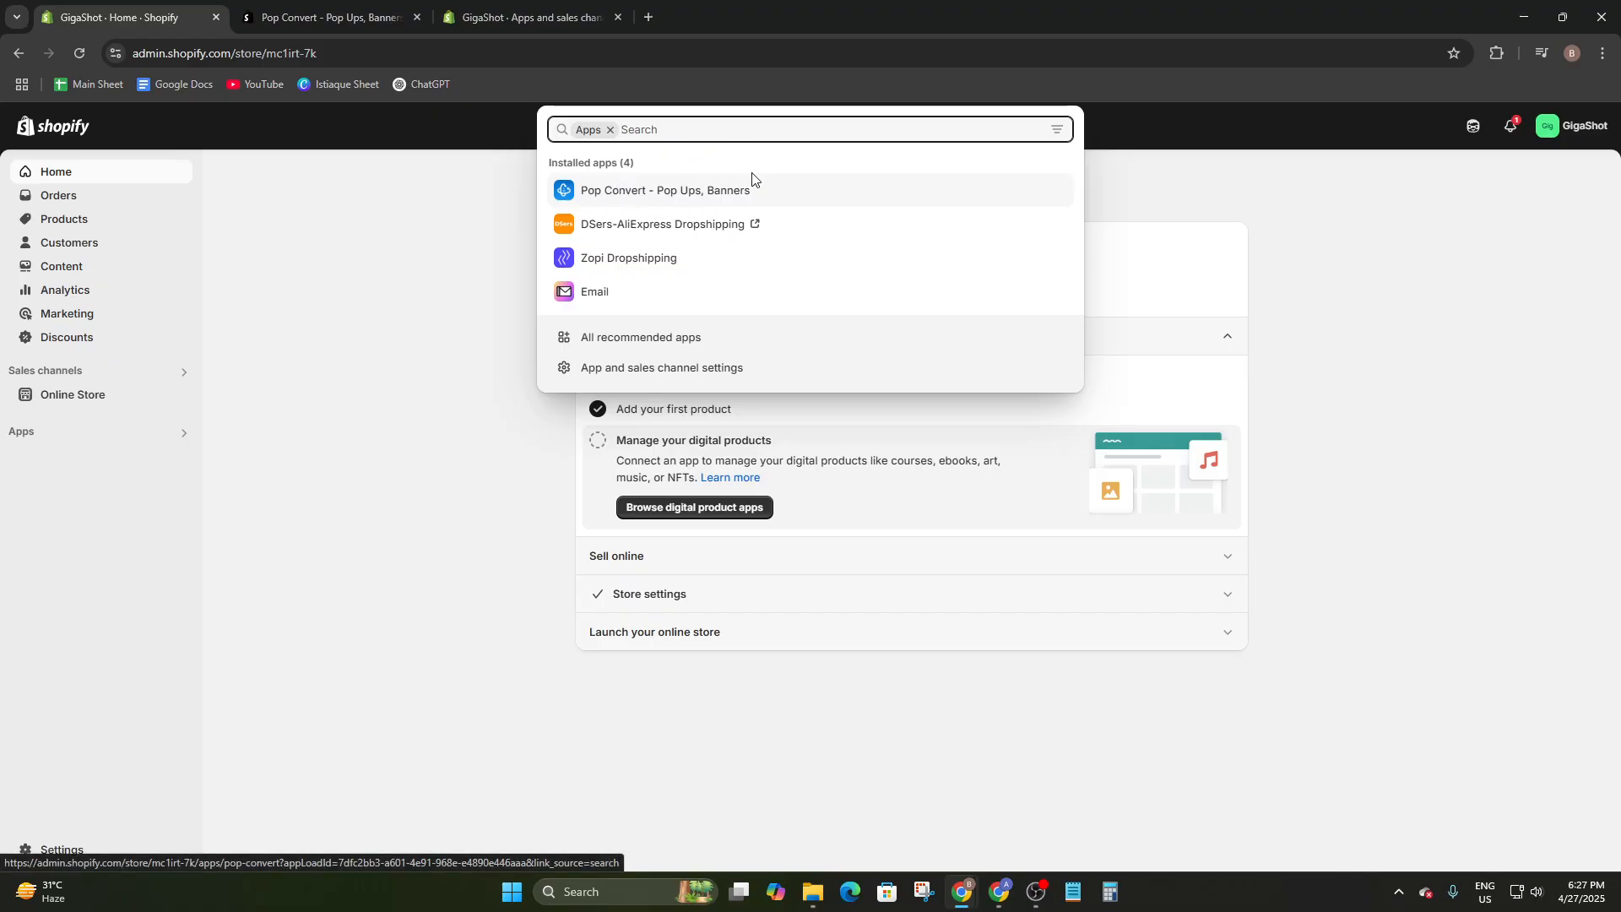
left_click(350, 295)
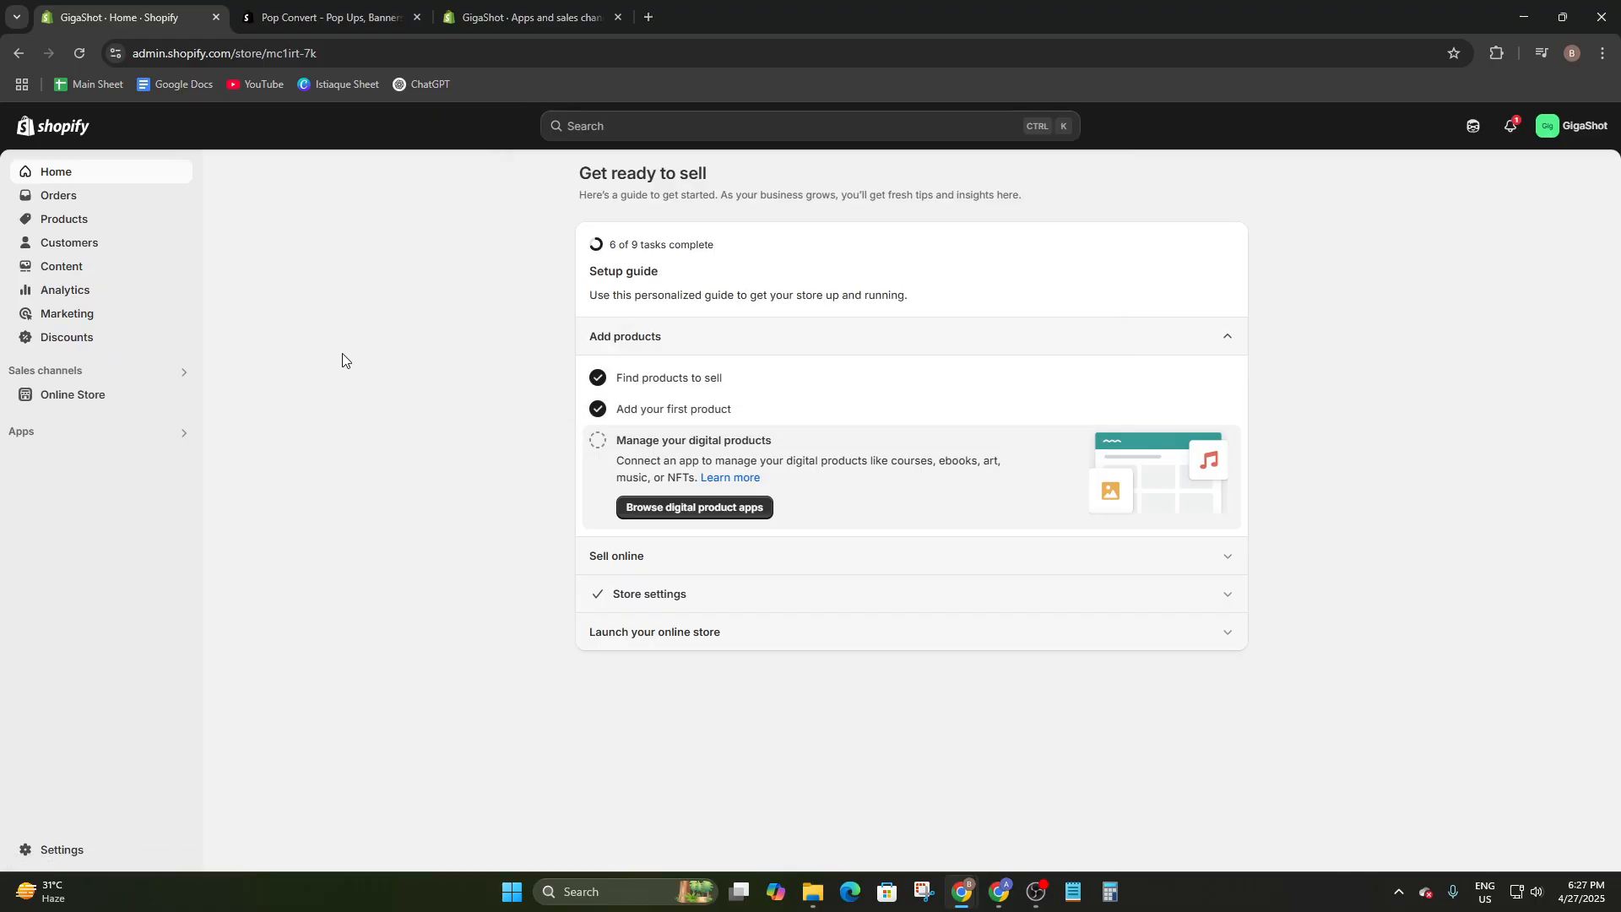
- Open the last-saved Dawn draft theme for customization and look over its home page preview
left_click(56, 397)
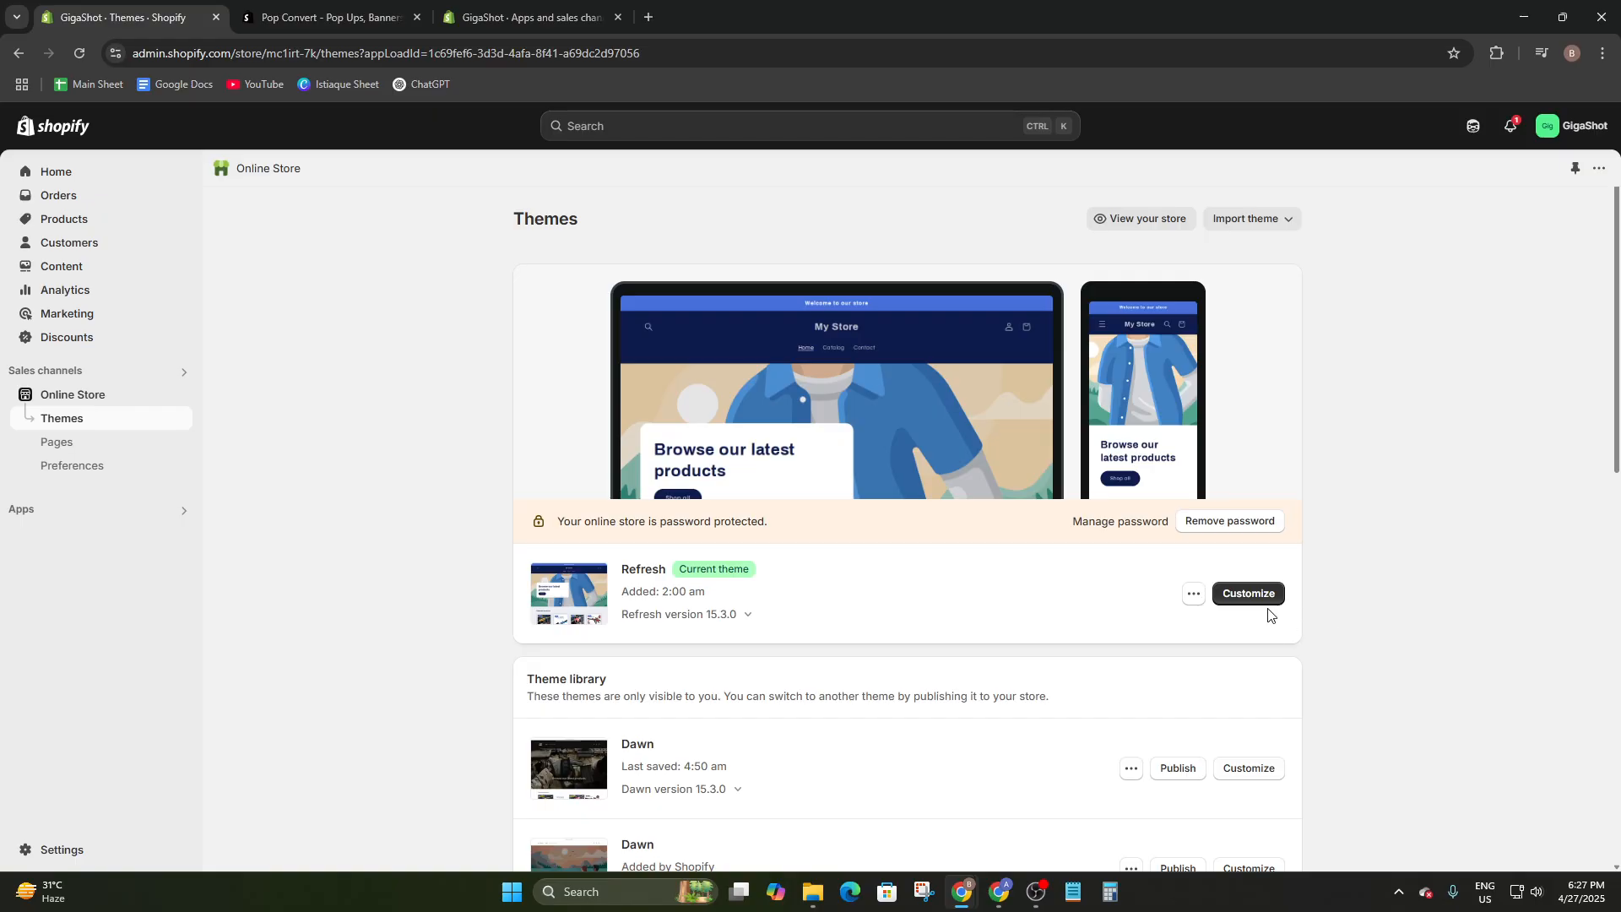
scroll(1270, 614, "down", 2)
left_click(1247, 605)
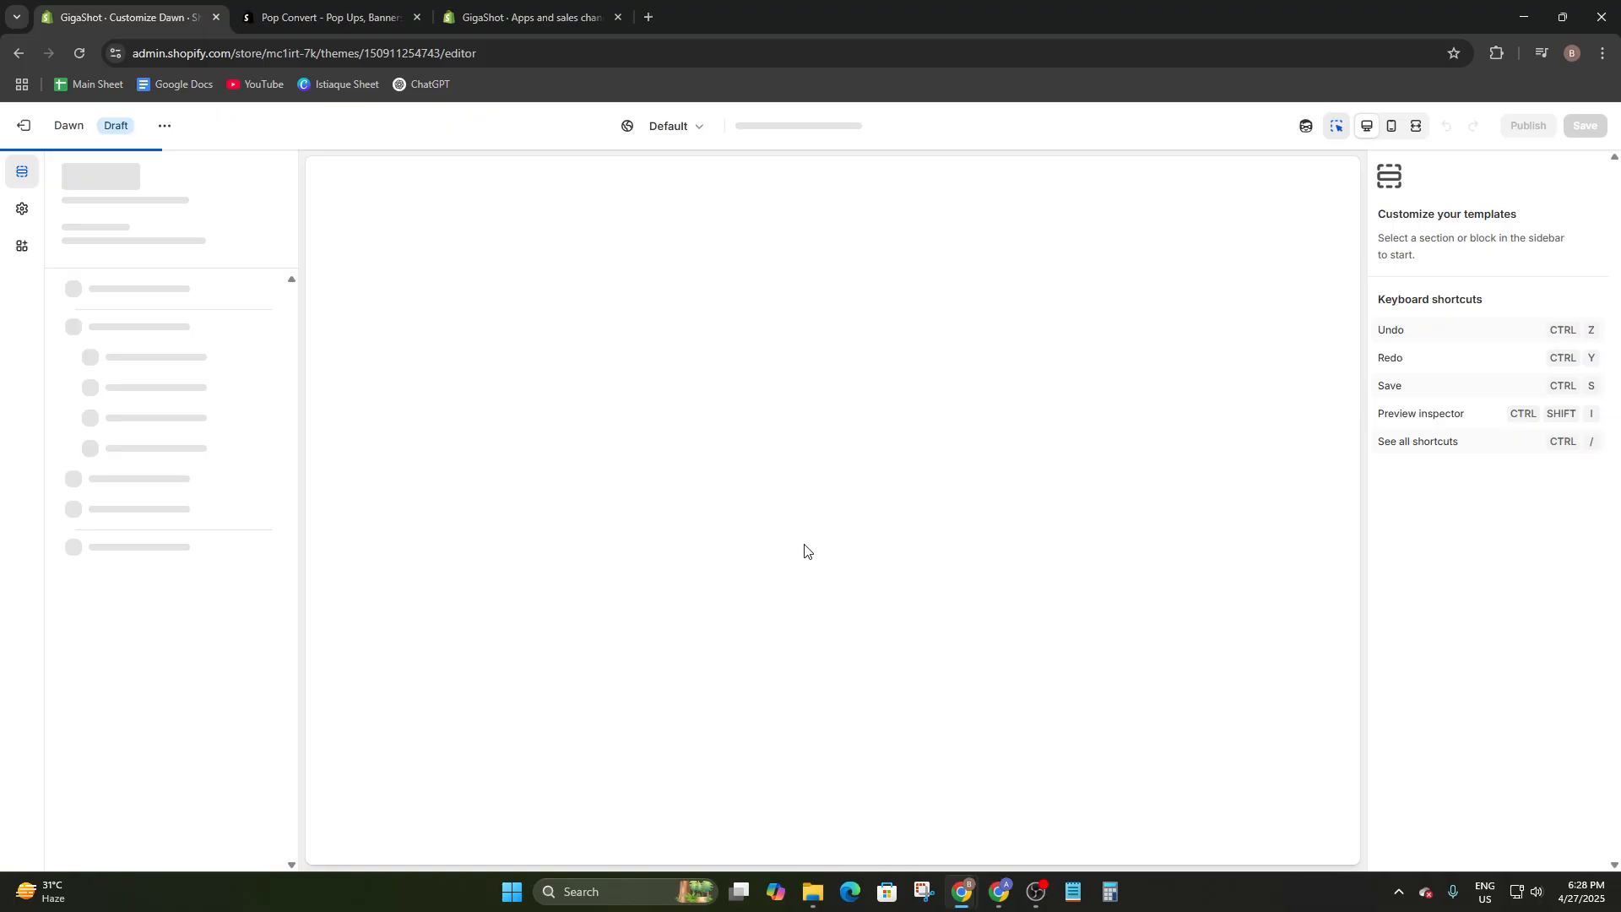
scroll(772, 415, "down", 3)
scroll(763, 434, "up", 2)
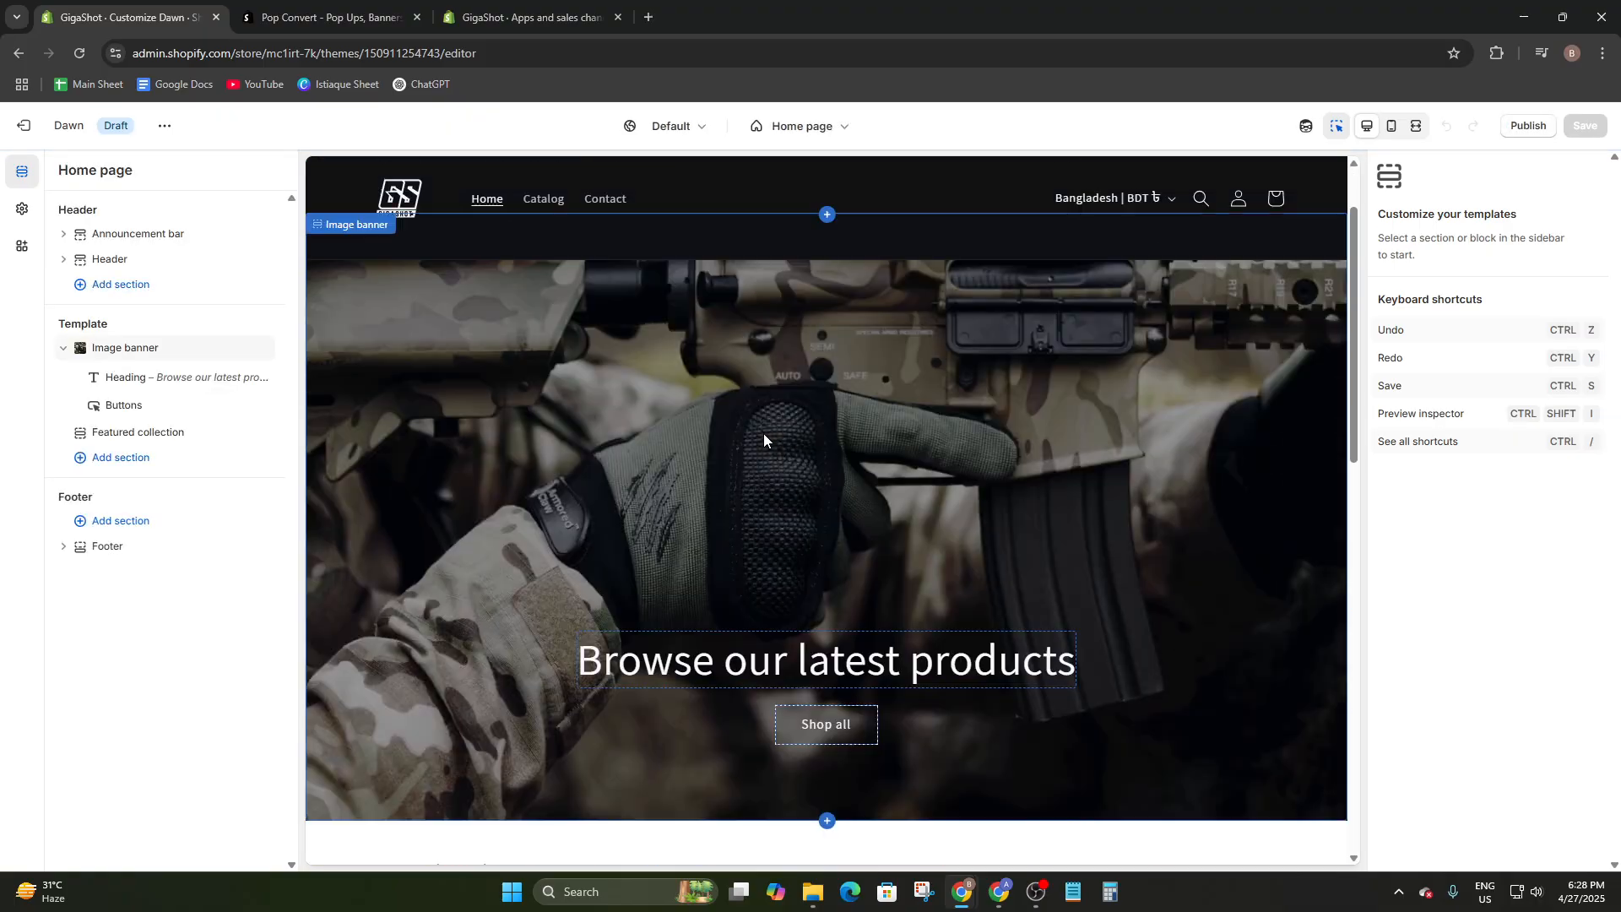
scroll(763, 433, "down", 6)
scroll(763, 433, "up", 7)
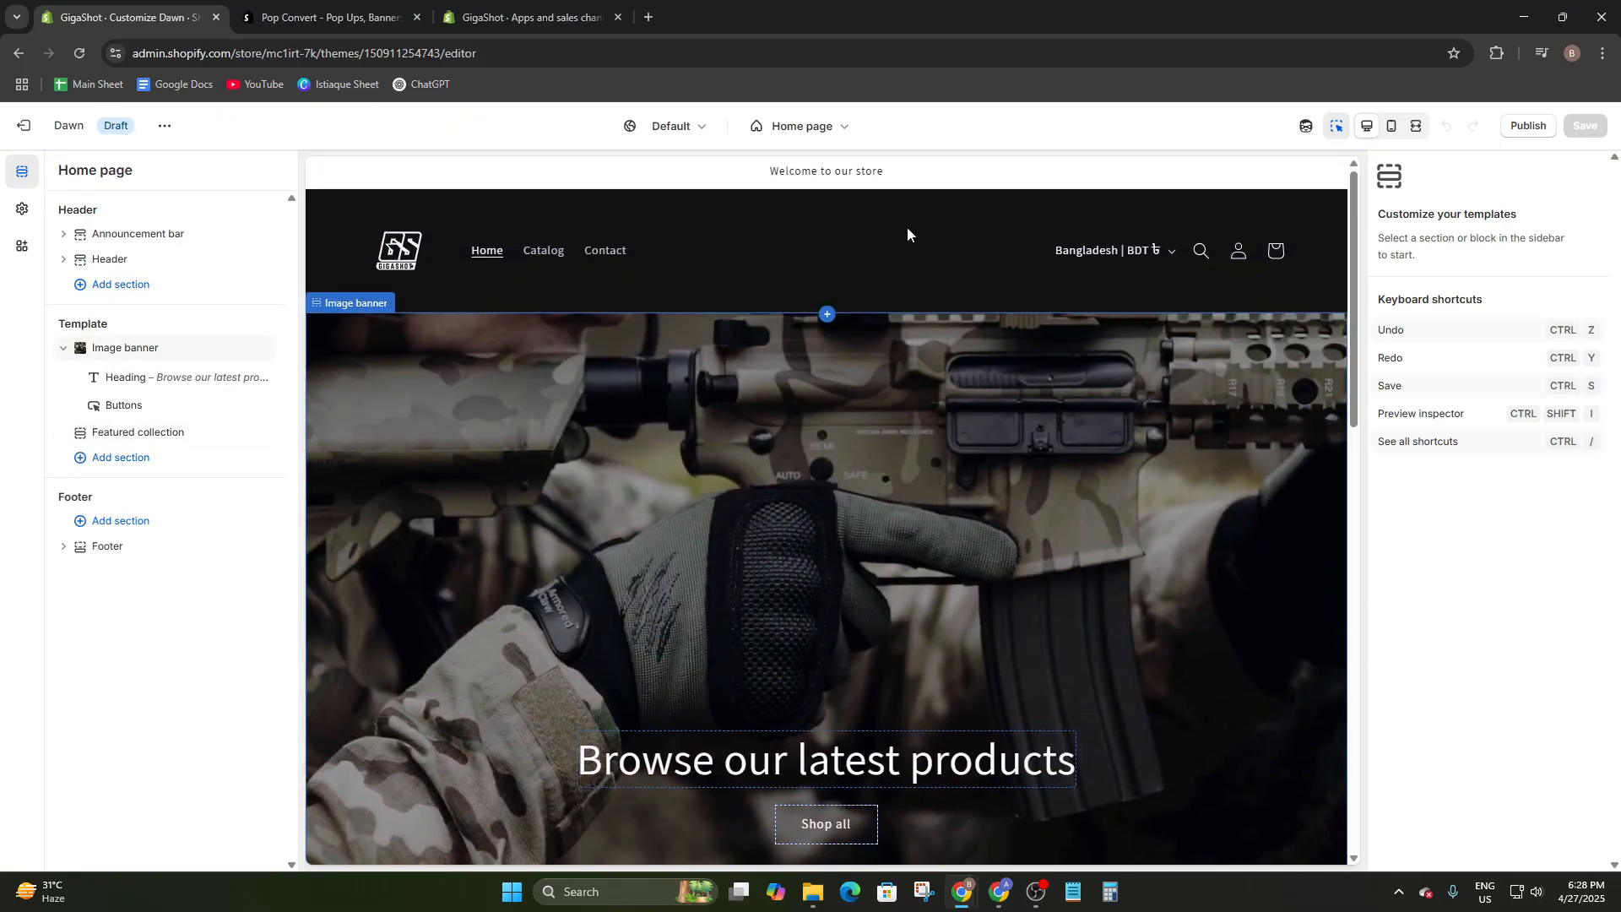
scroll(929, 296, "down", 3)
scroll(948, 362, "up", 3)
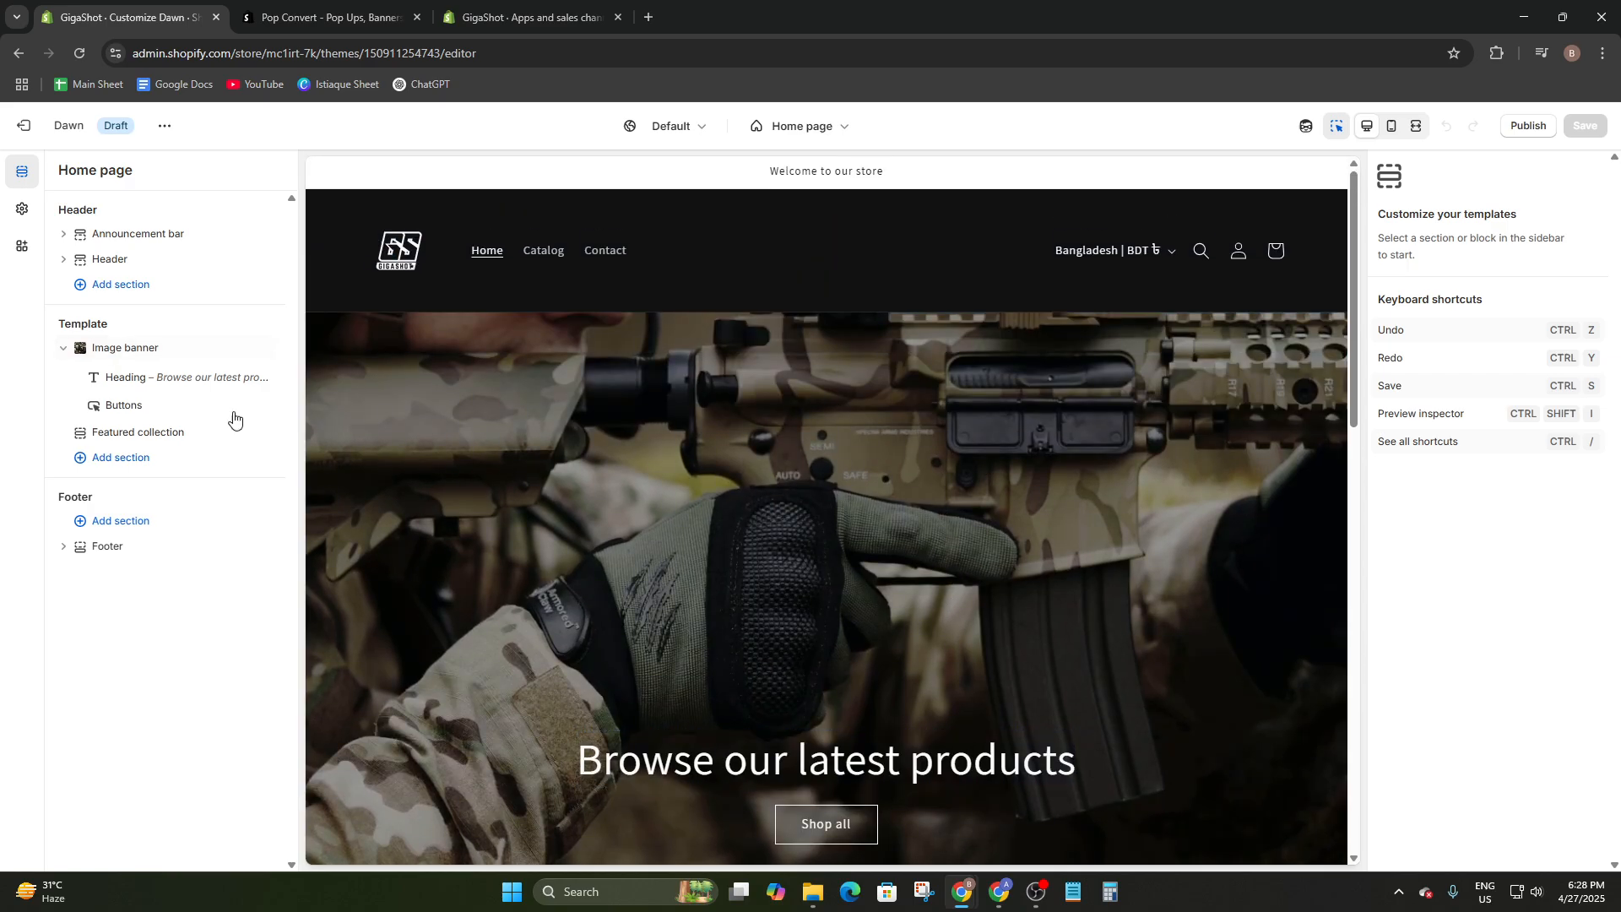
- Enable the Pop Convert app embed in the Dawn theme and save, leaving the theme editor
left_click(16, 258)
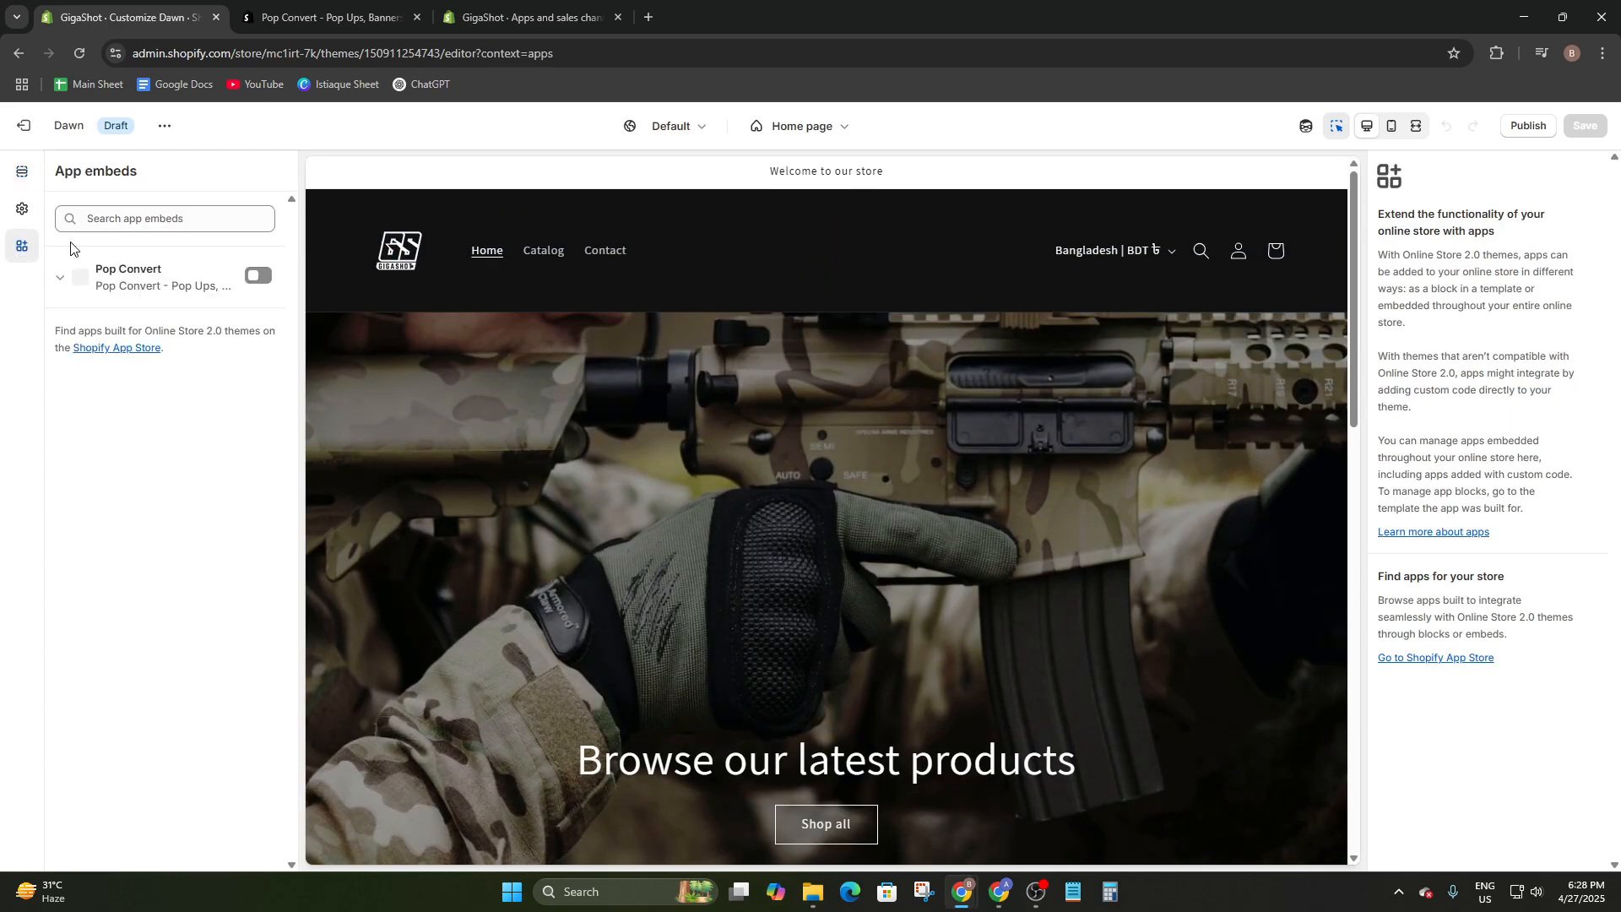
left_click(260, 277)
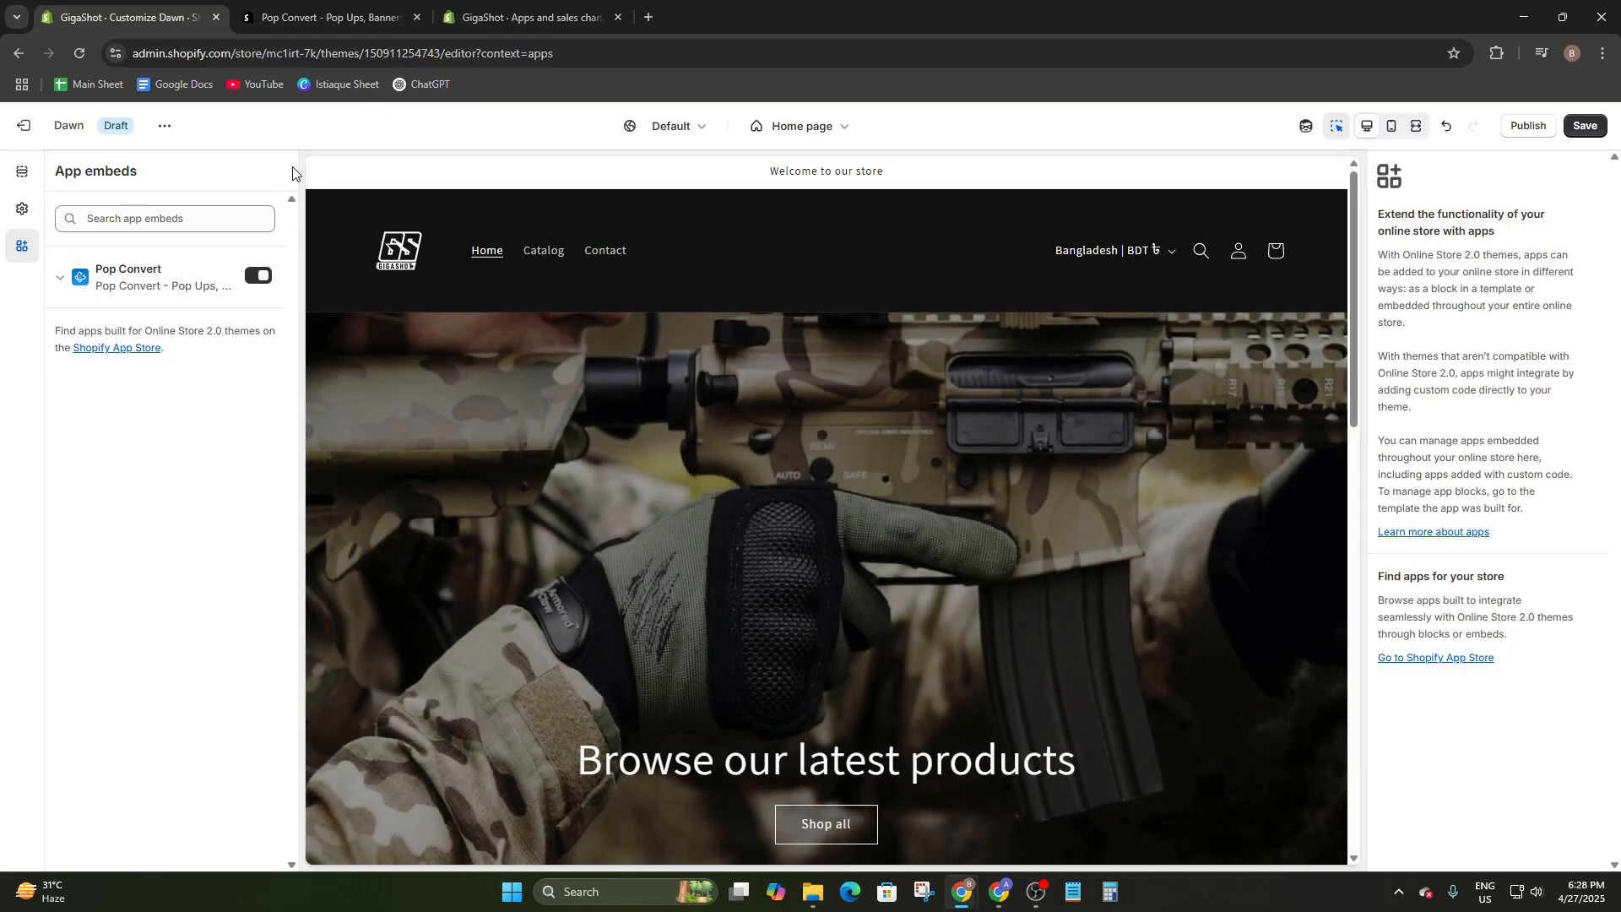
left_click(1584, 125)
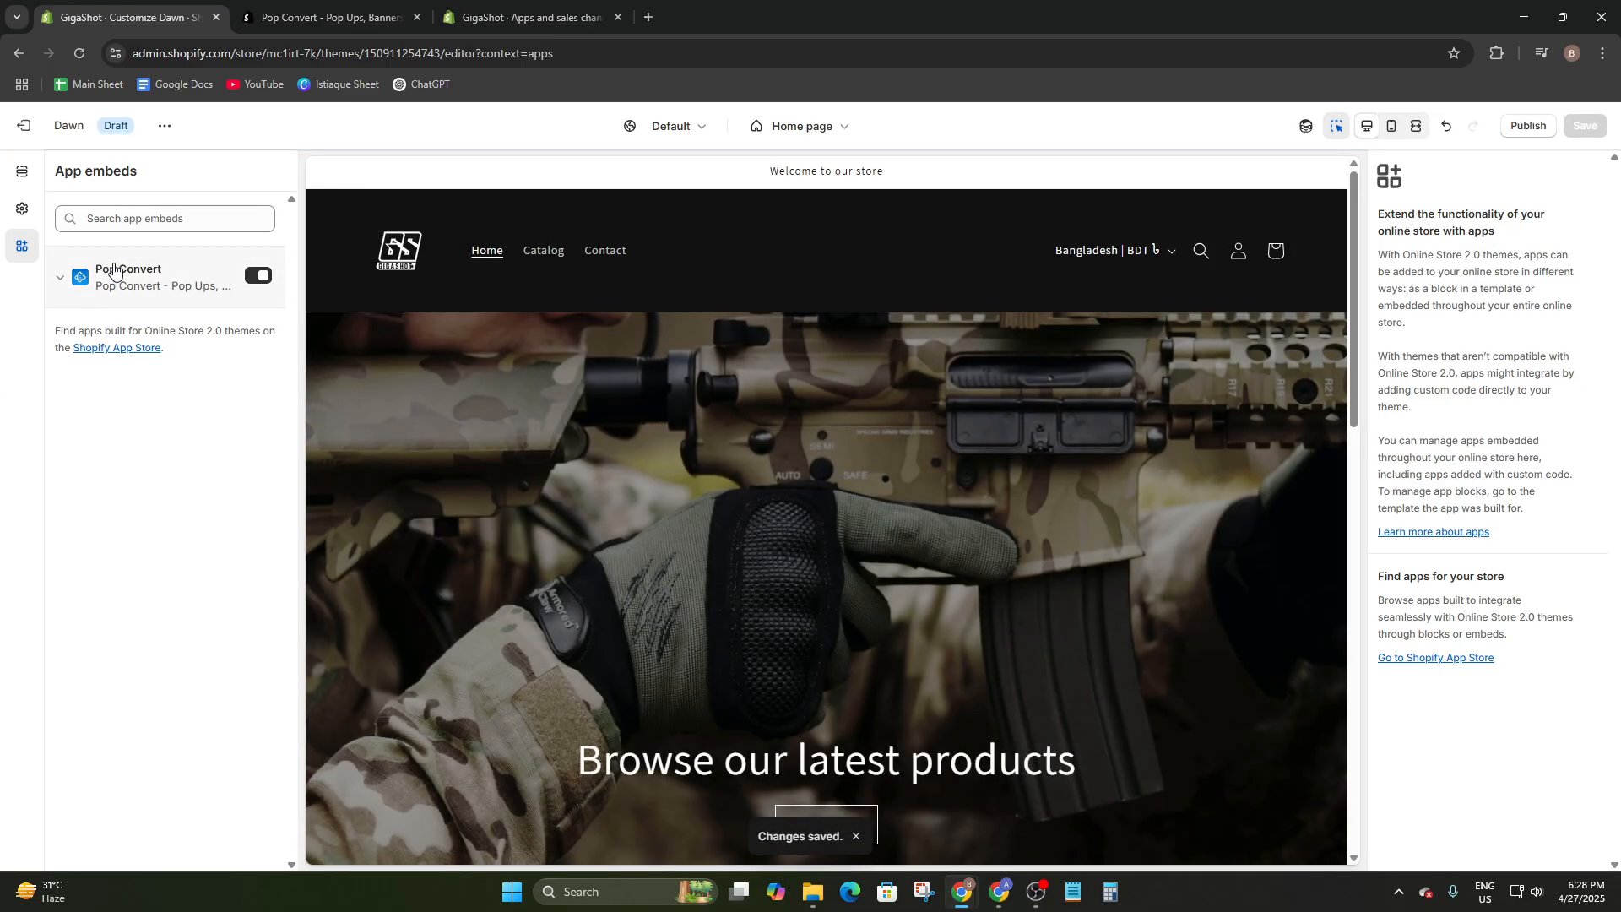
left_click(49, 124)
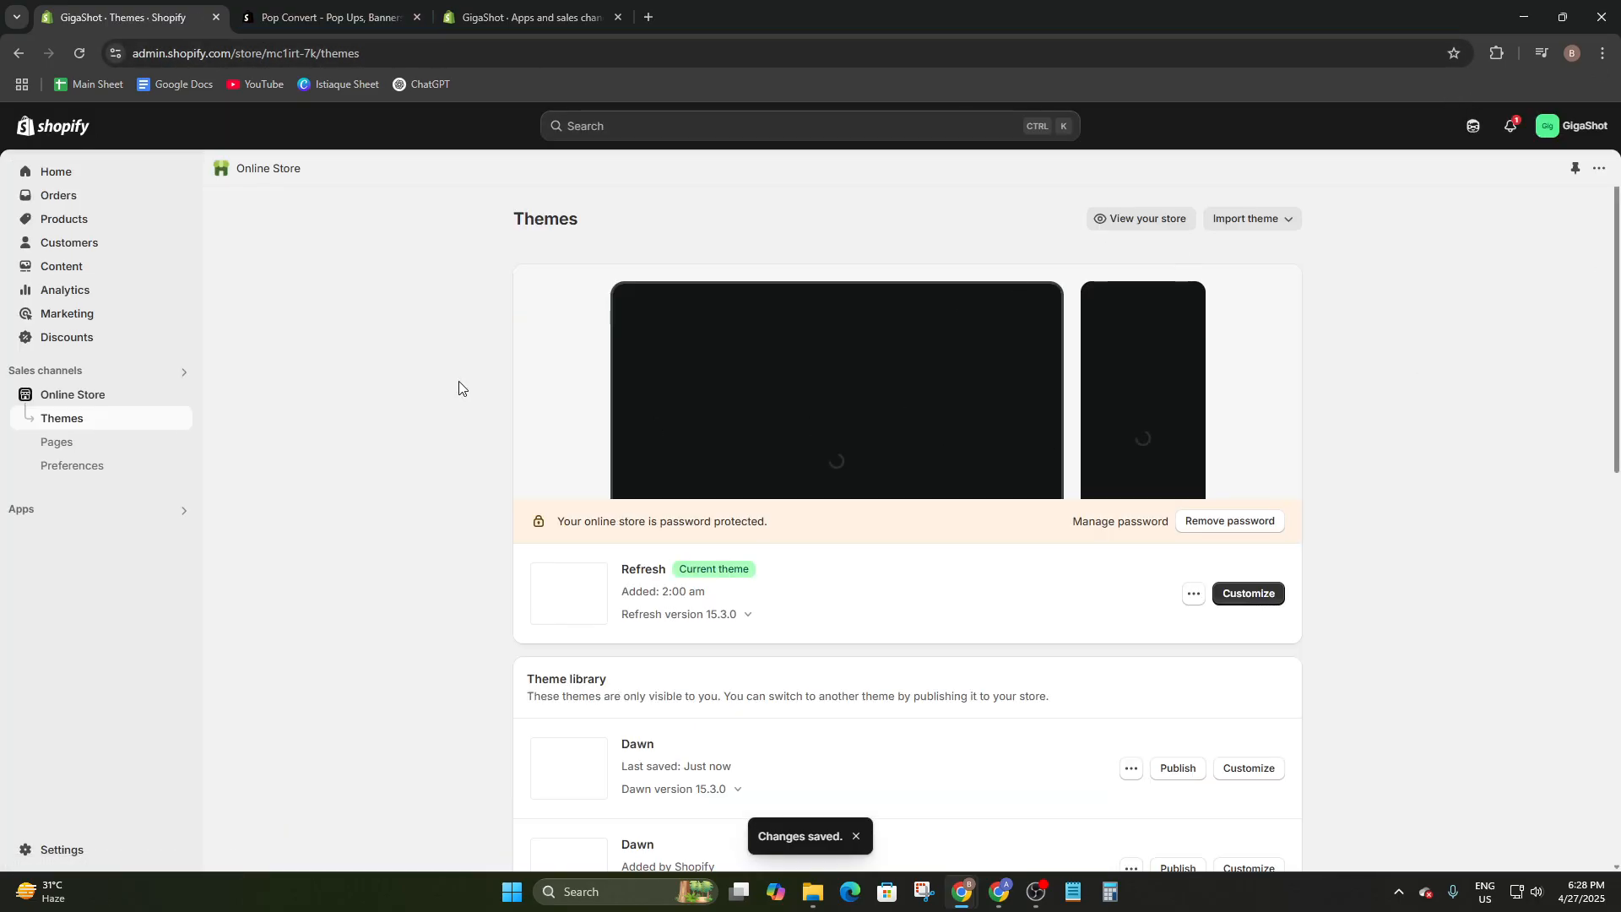
- Open the Pop Convert app from the store's installed apps and approve its Growth plan trial subscription
left_click(22, 511)
left_click(613, 196)
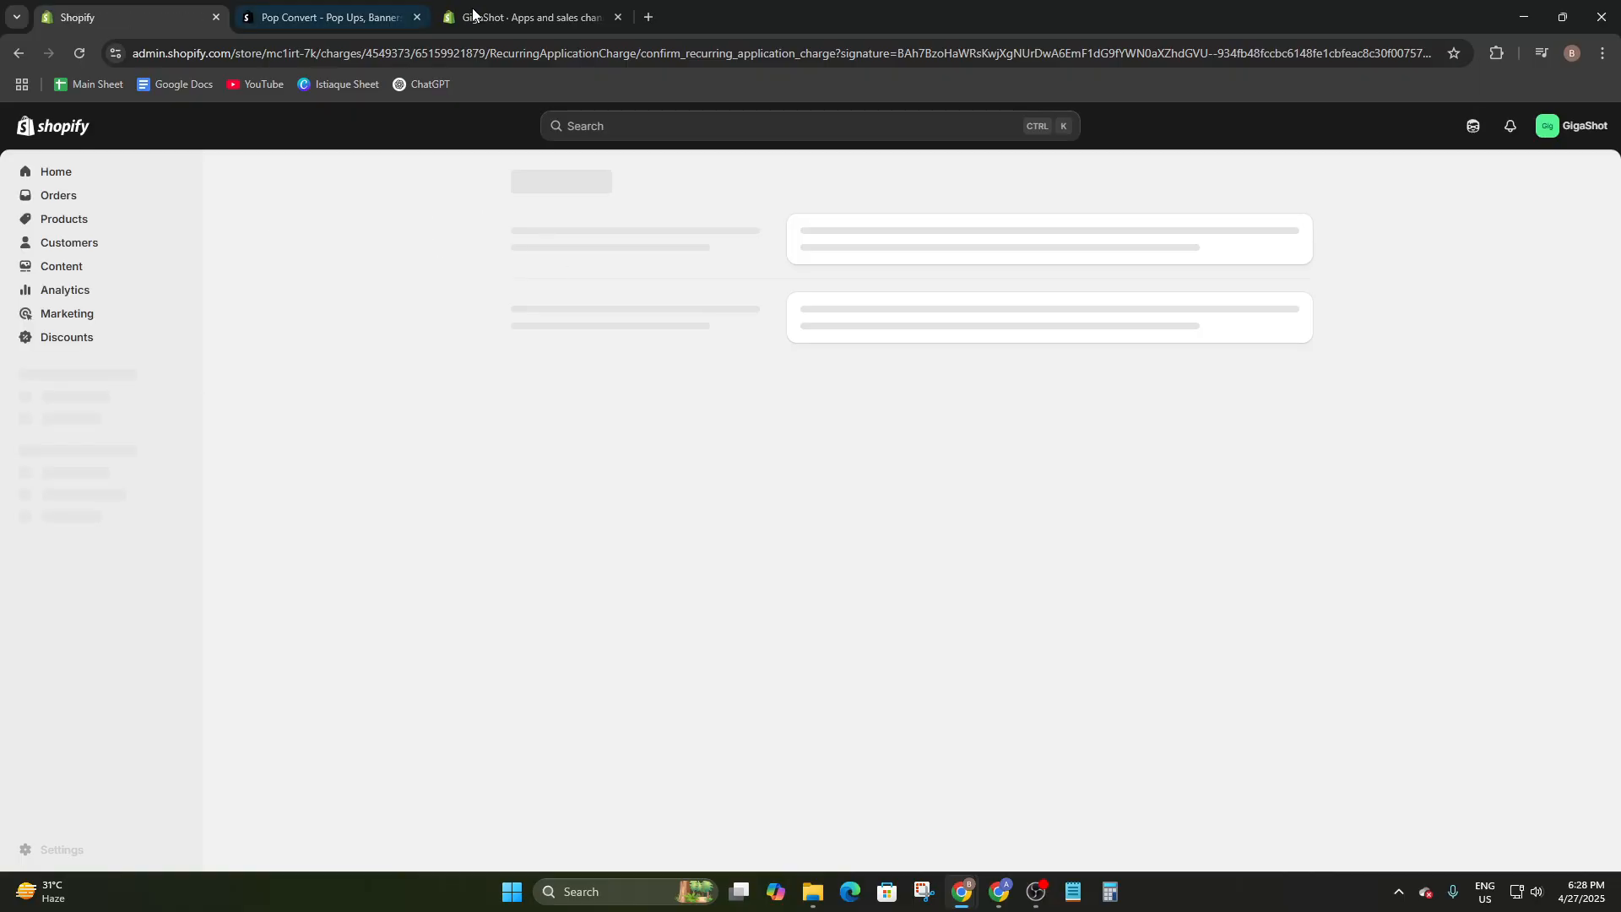
left_click(1137, 387)
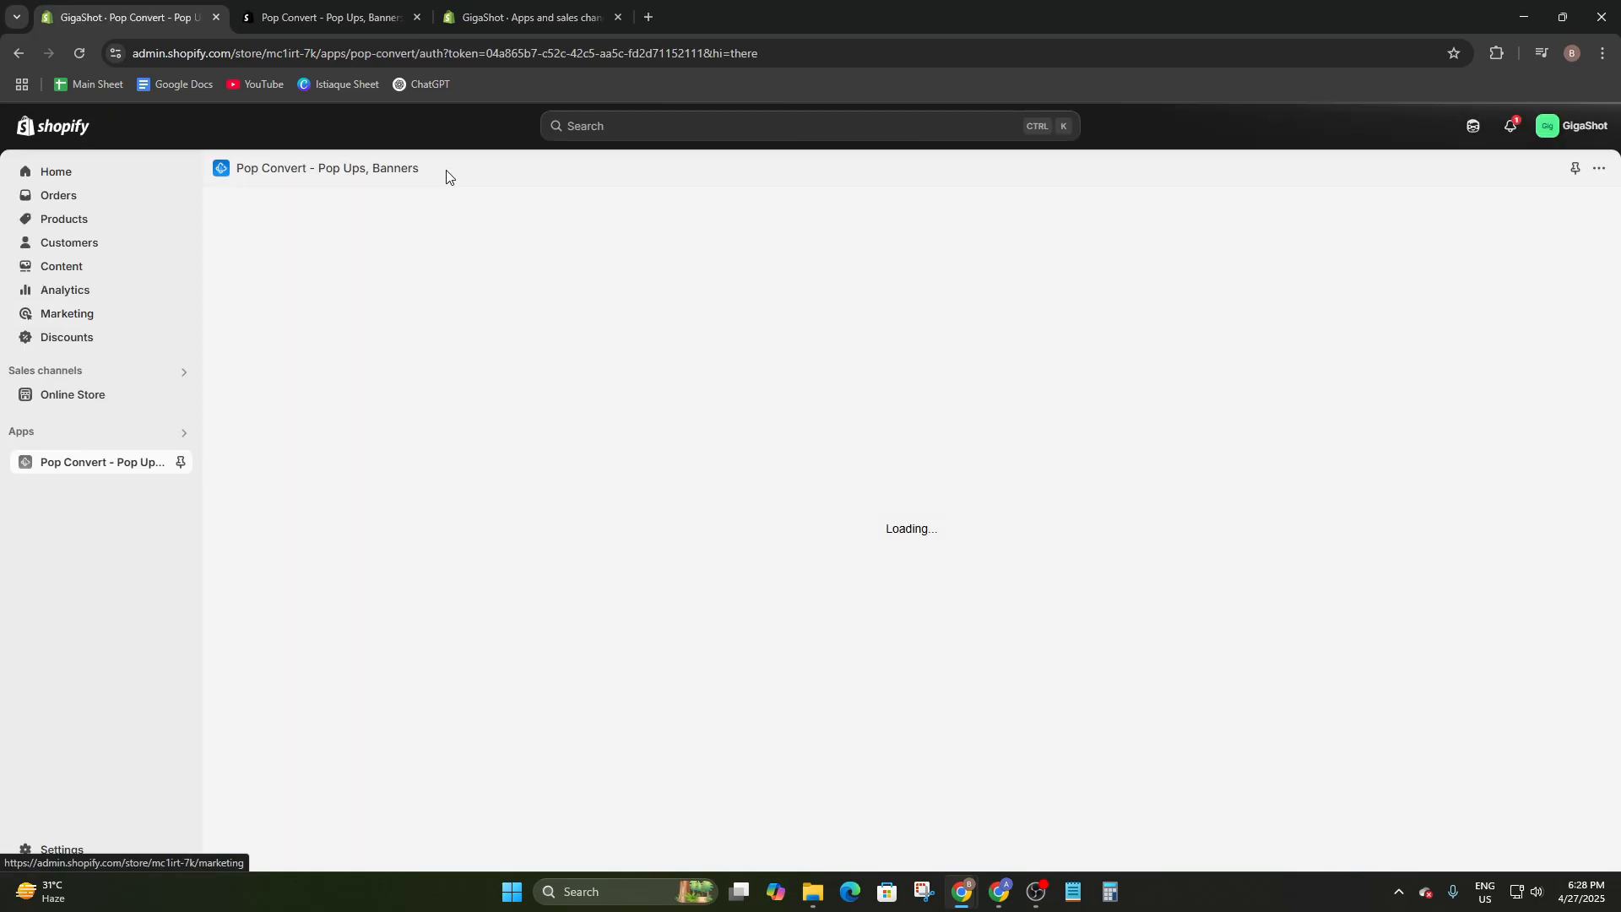
- Look over the Pop Convert dashboard, including the trial notice, quick onboarding tasks and campaign statistics
scroll(498, 338, "down", 2)
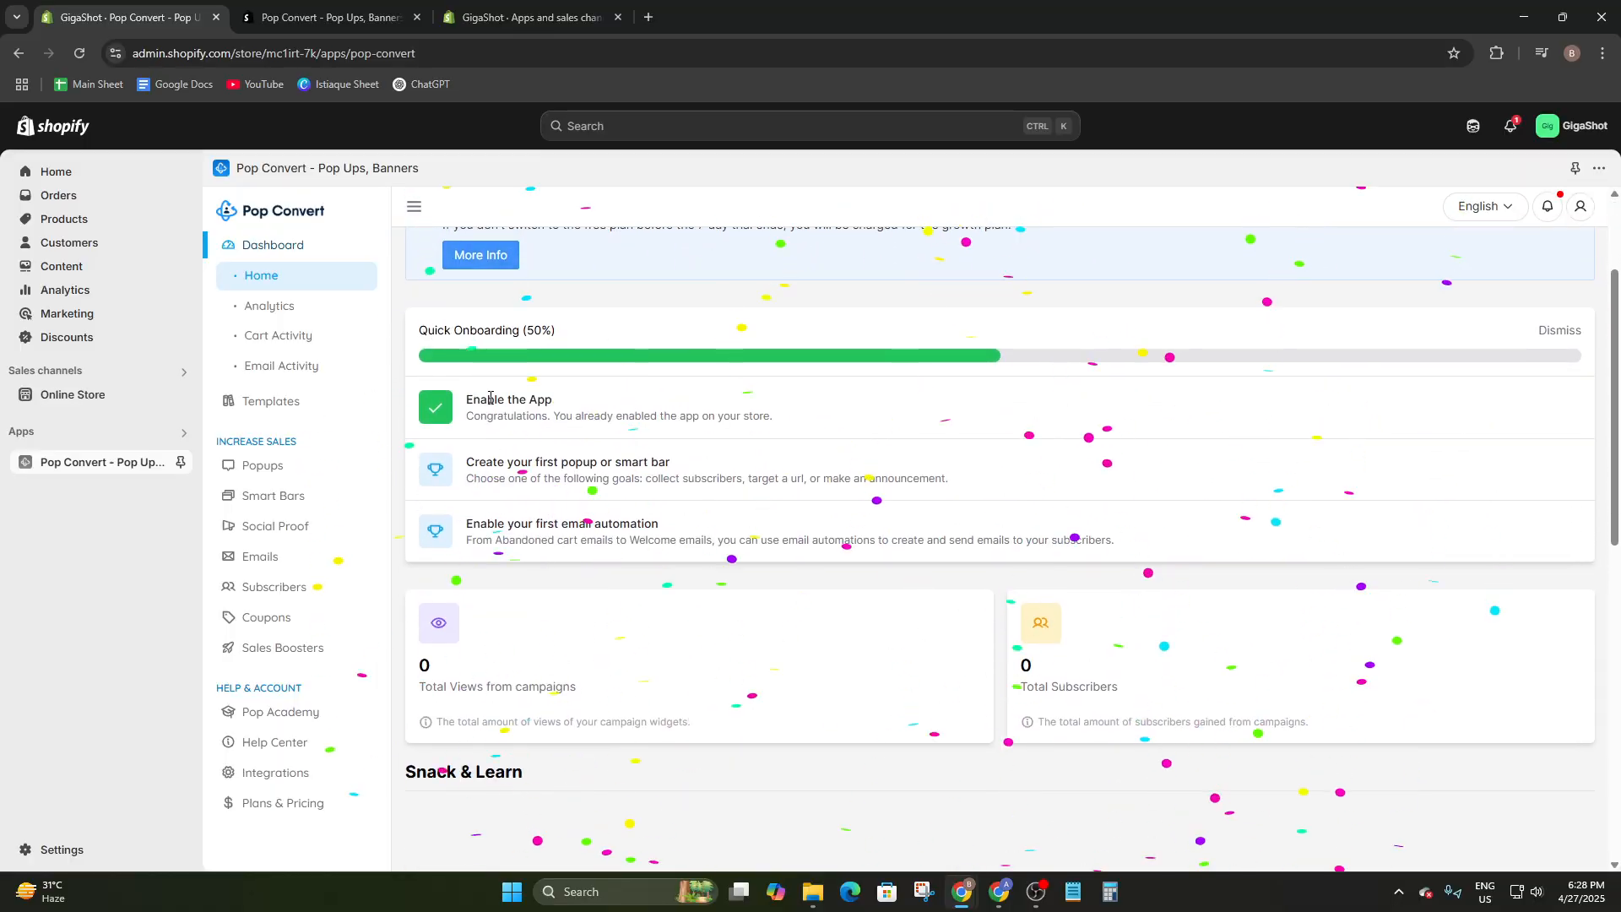
scroll(496, 371, "up", 2)
scroll(492, 403, "down", 4)
scroll(493, 403, "up", 5)
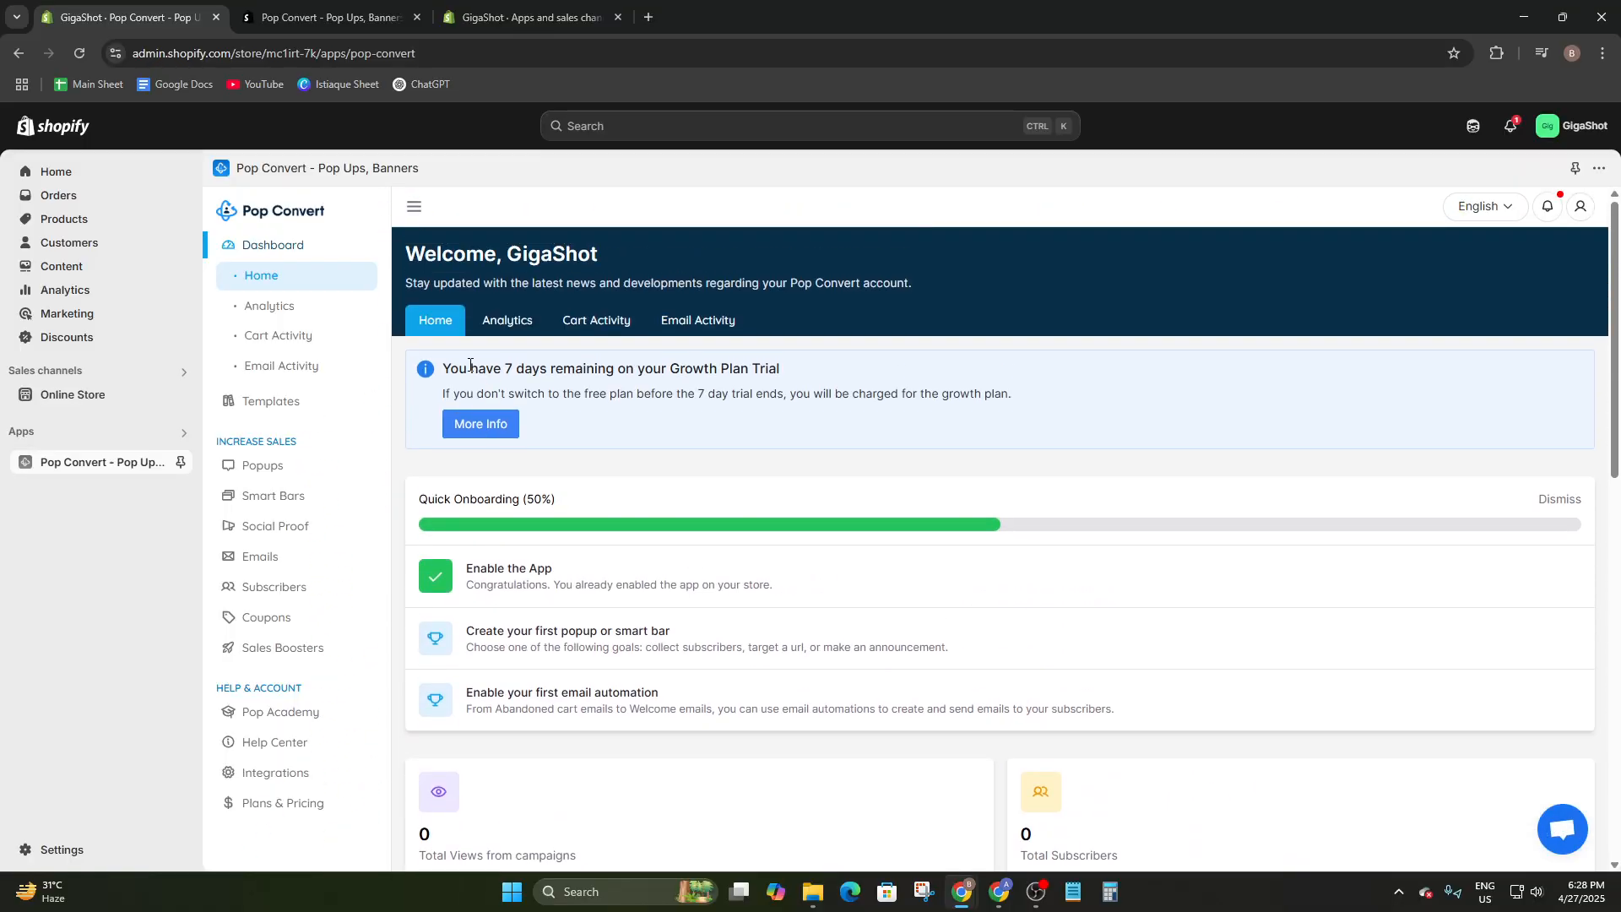
scroll(591, 464, "down", 6)
scroll(592, 431, "up", 5)
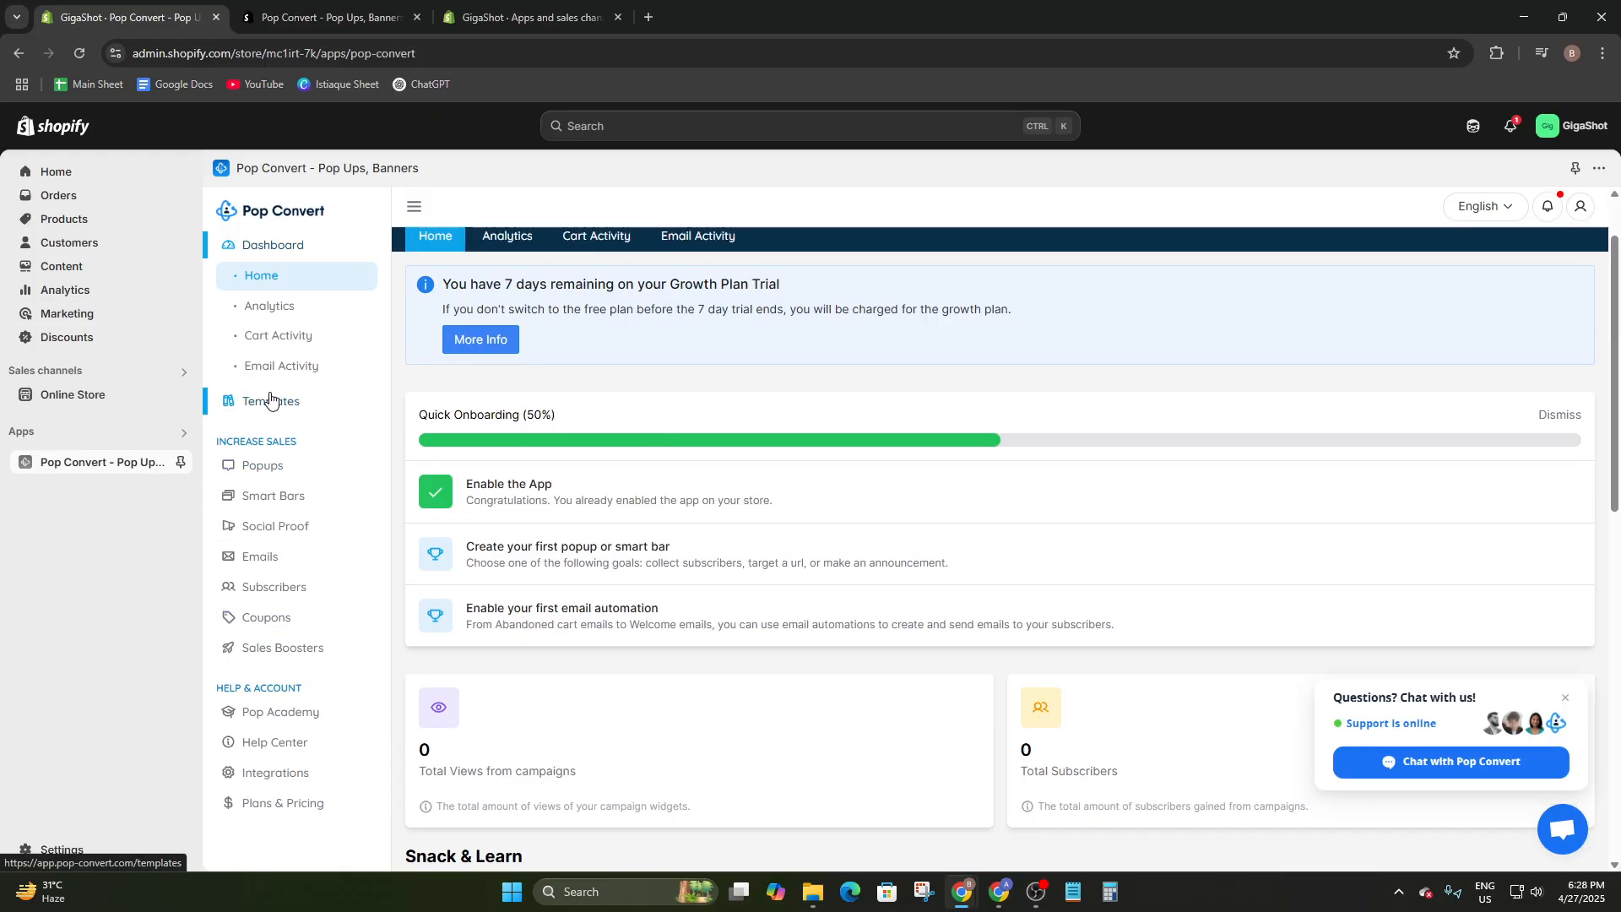
- Browse all Pop Convert templates, examining the template categories and the ready-made popup designs
left_click(298, 409)
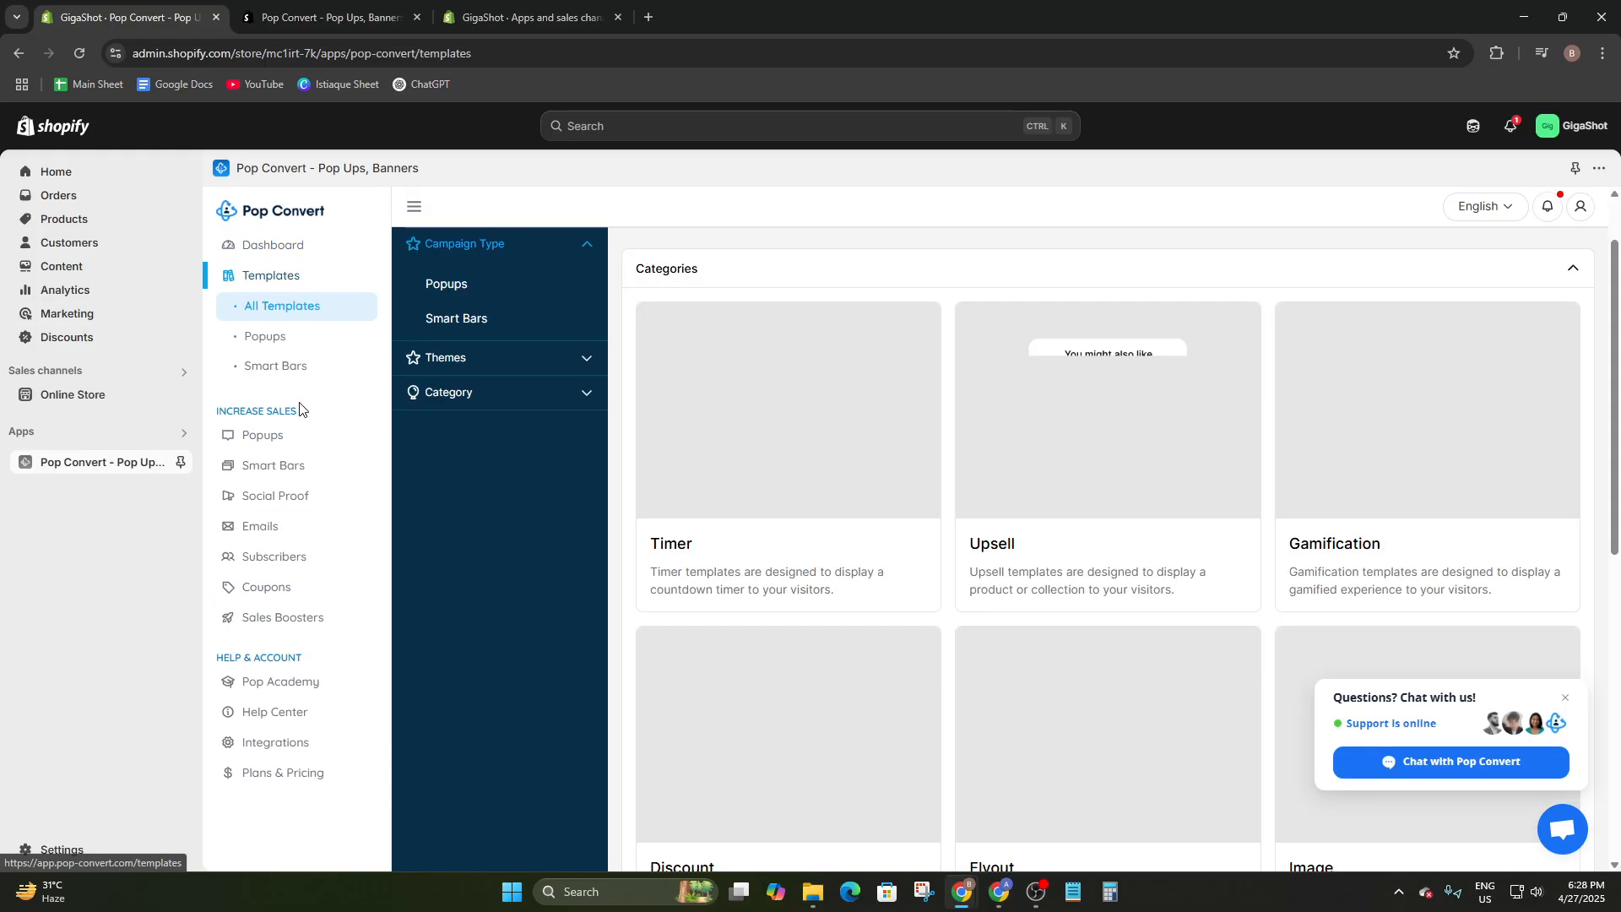
scroll(1134, 413, "down", 2)
scroll(1135, 414, "down", 8)
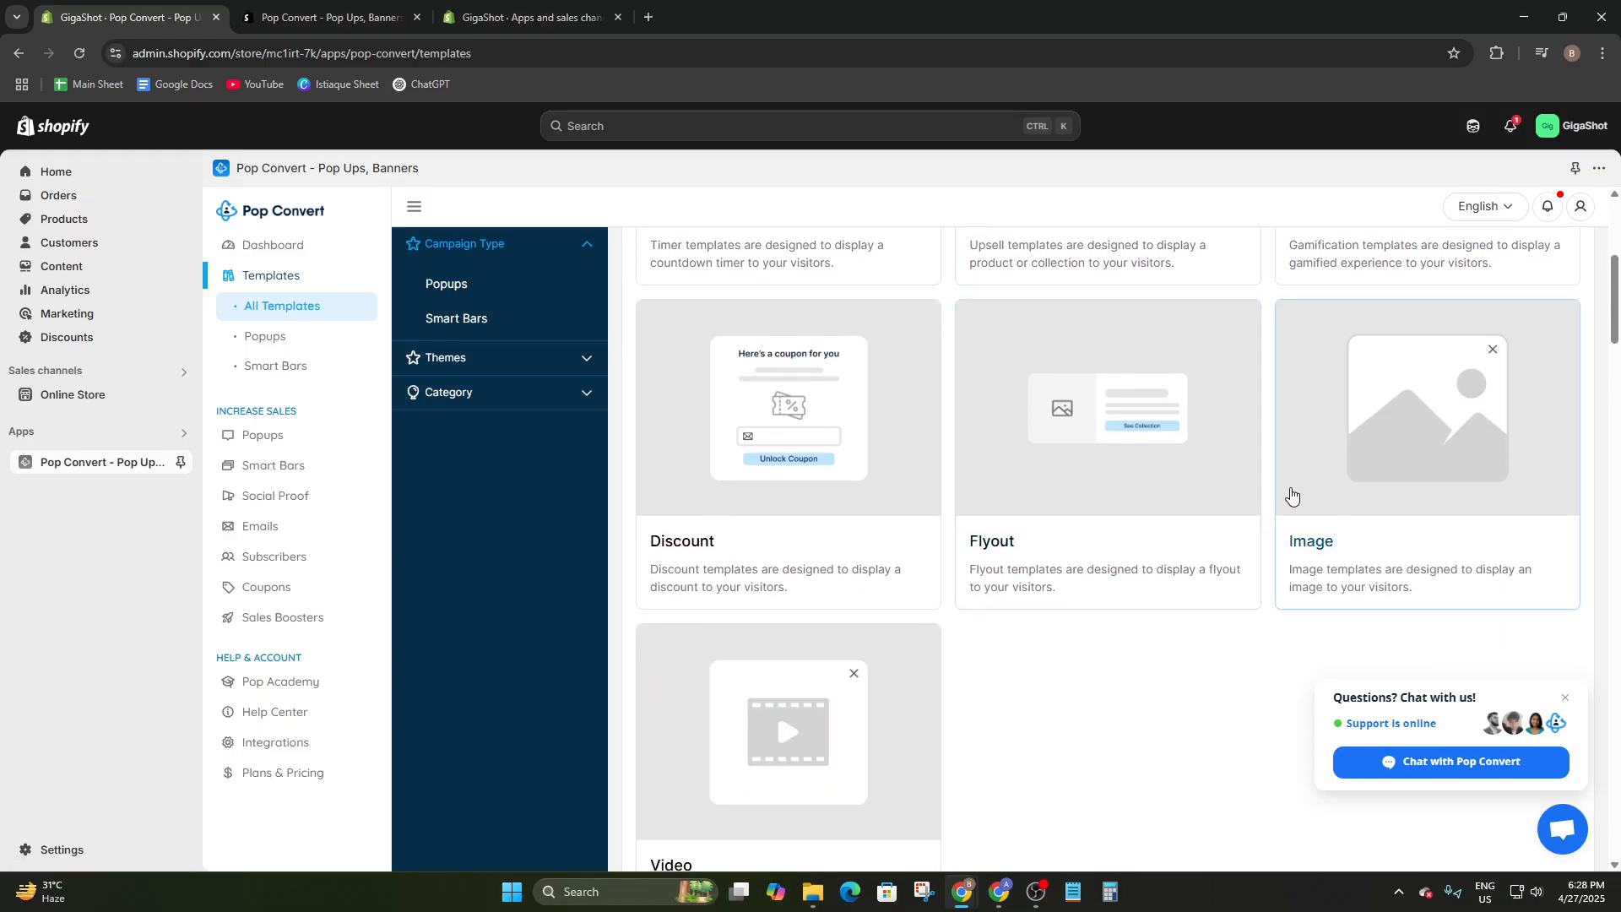
scroll(858, 449, "up", 6)
scroll(861, 436, "down", 6)
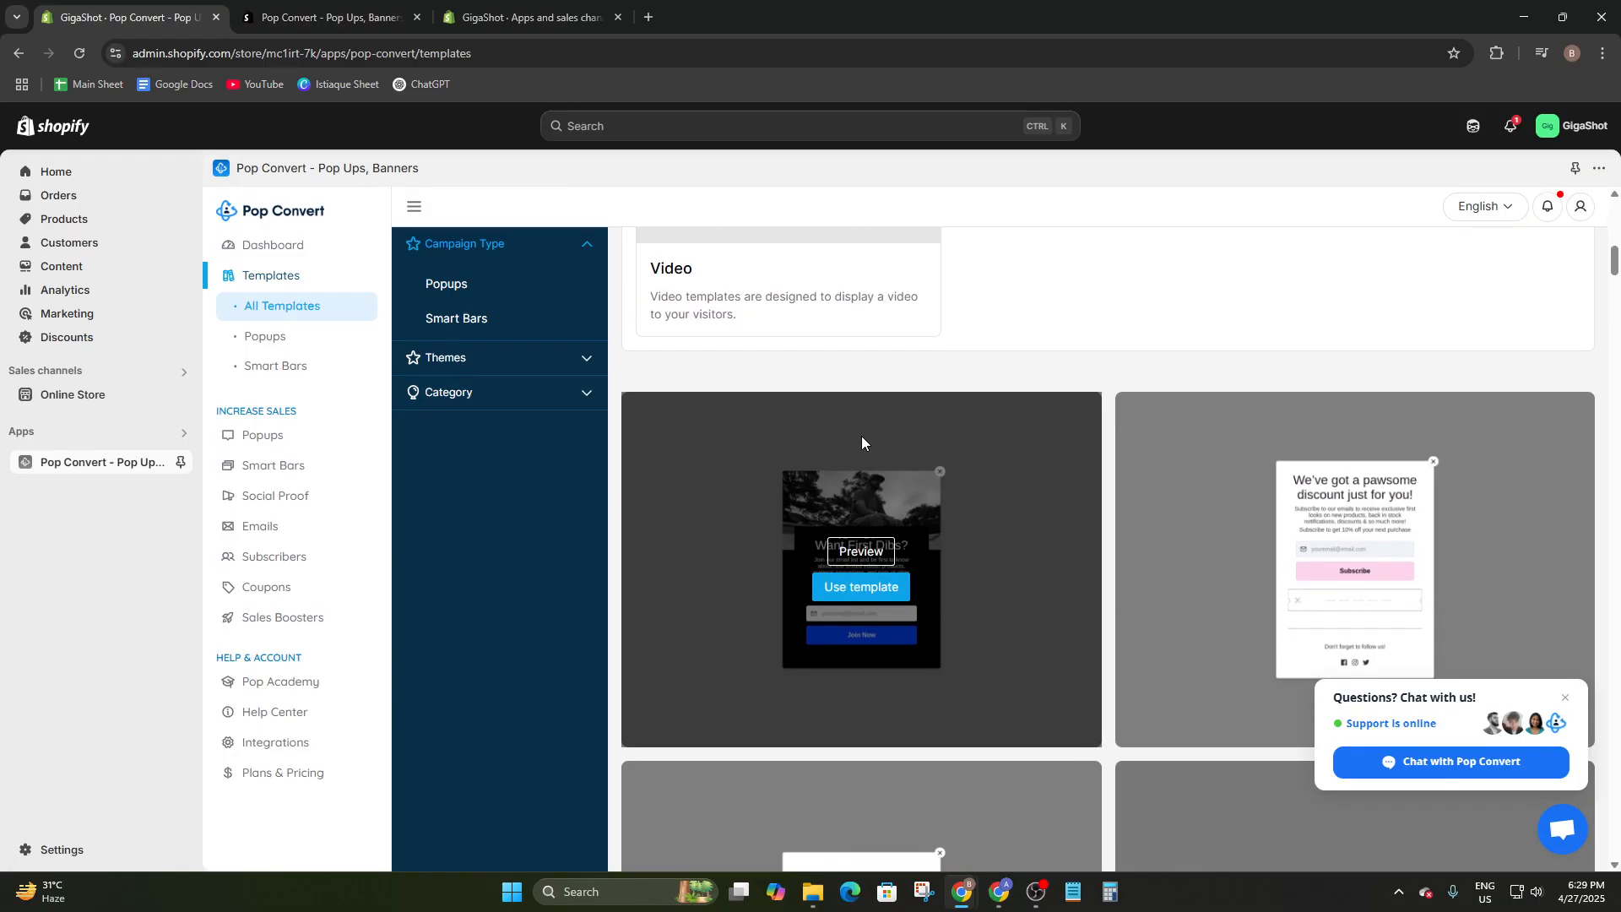
scroll(801, 608, "down", 3)
scroll(895, 444, "up", 1)
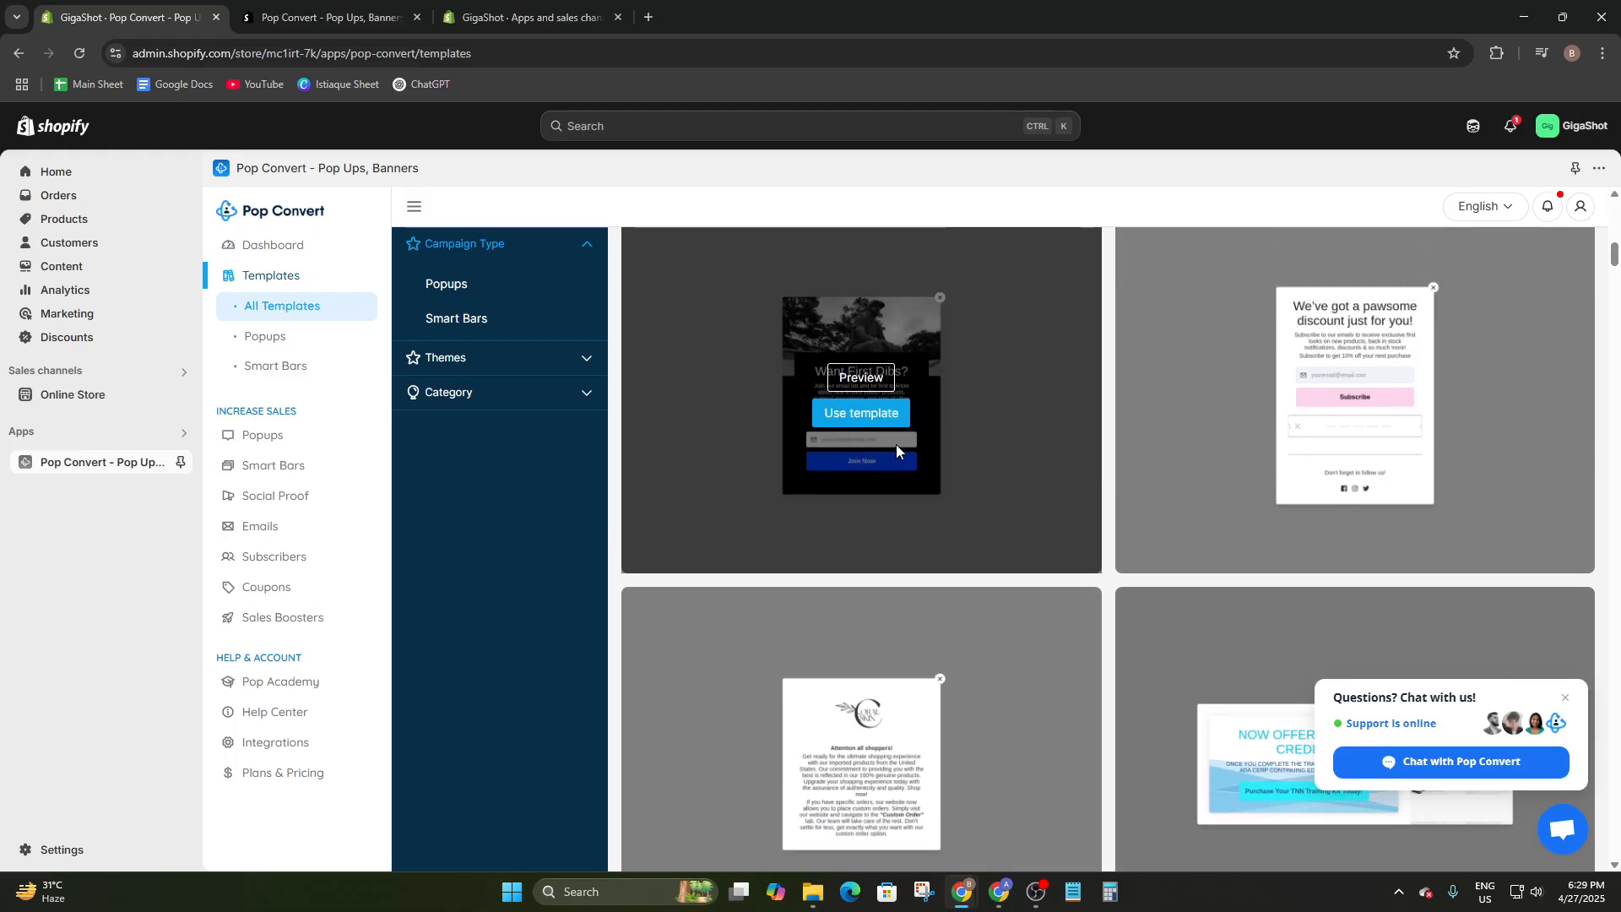
scroll(1133, 417, "down", 8)
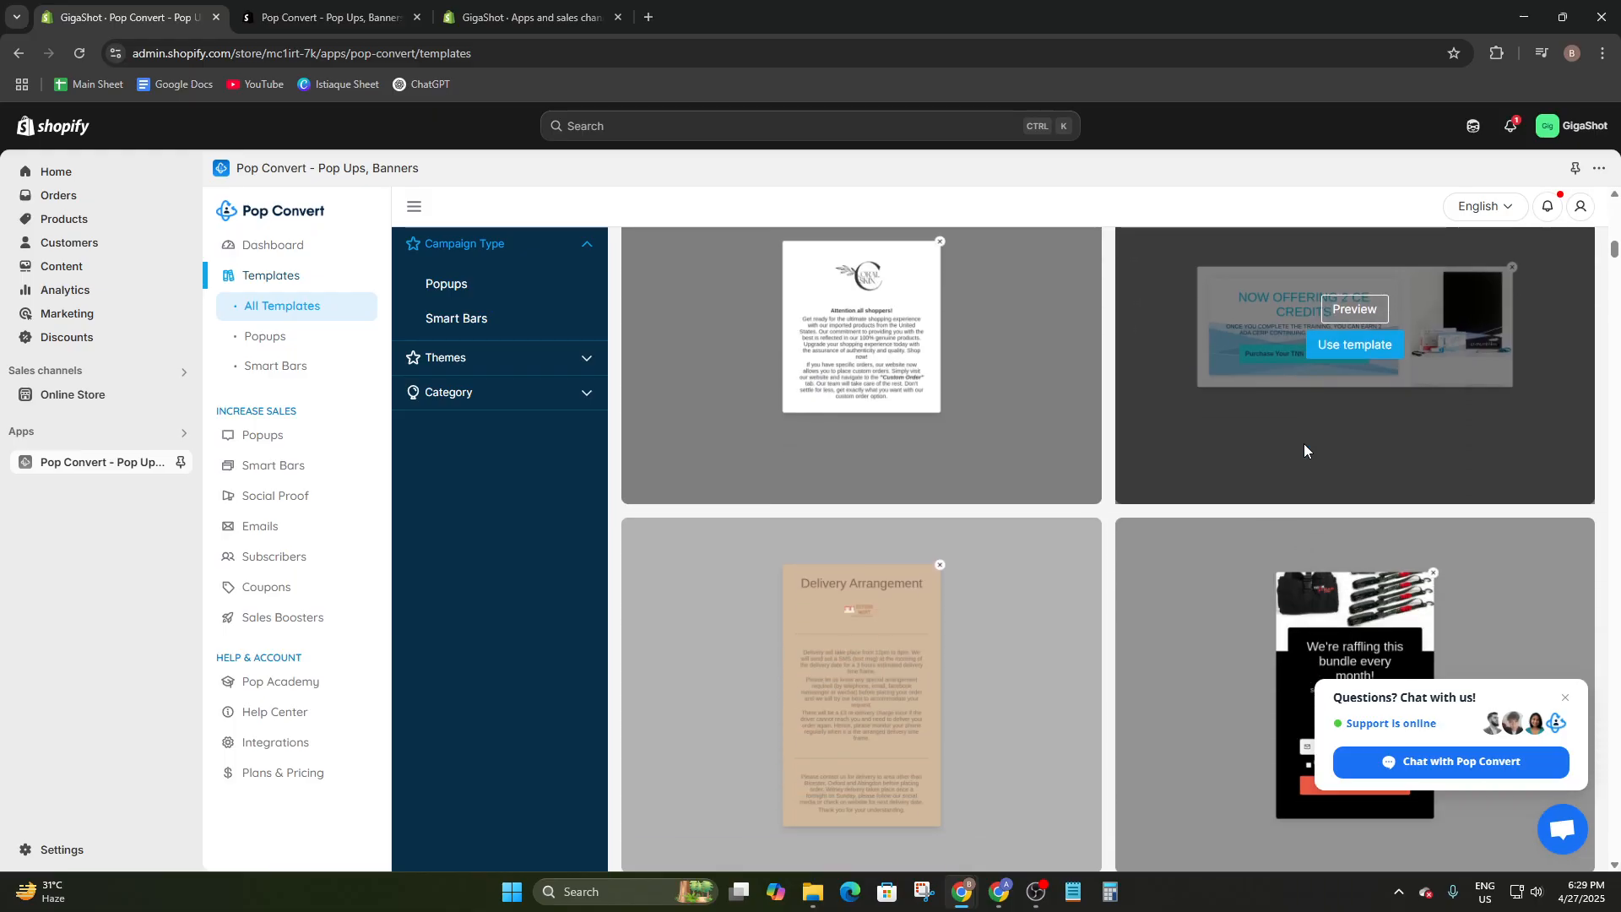
scroll(1178, 518, "down", 3)
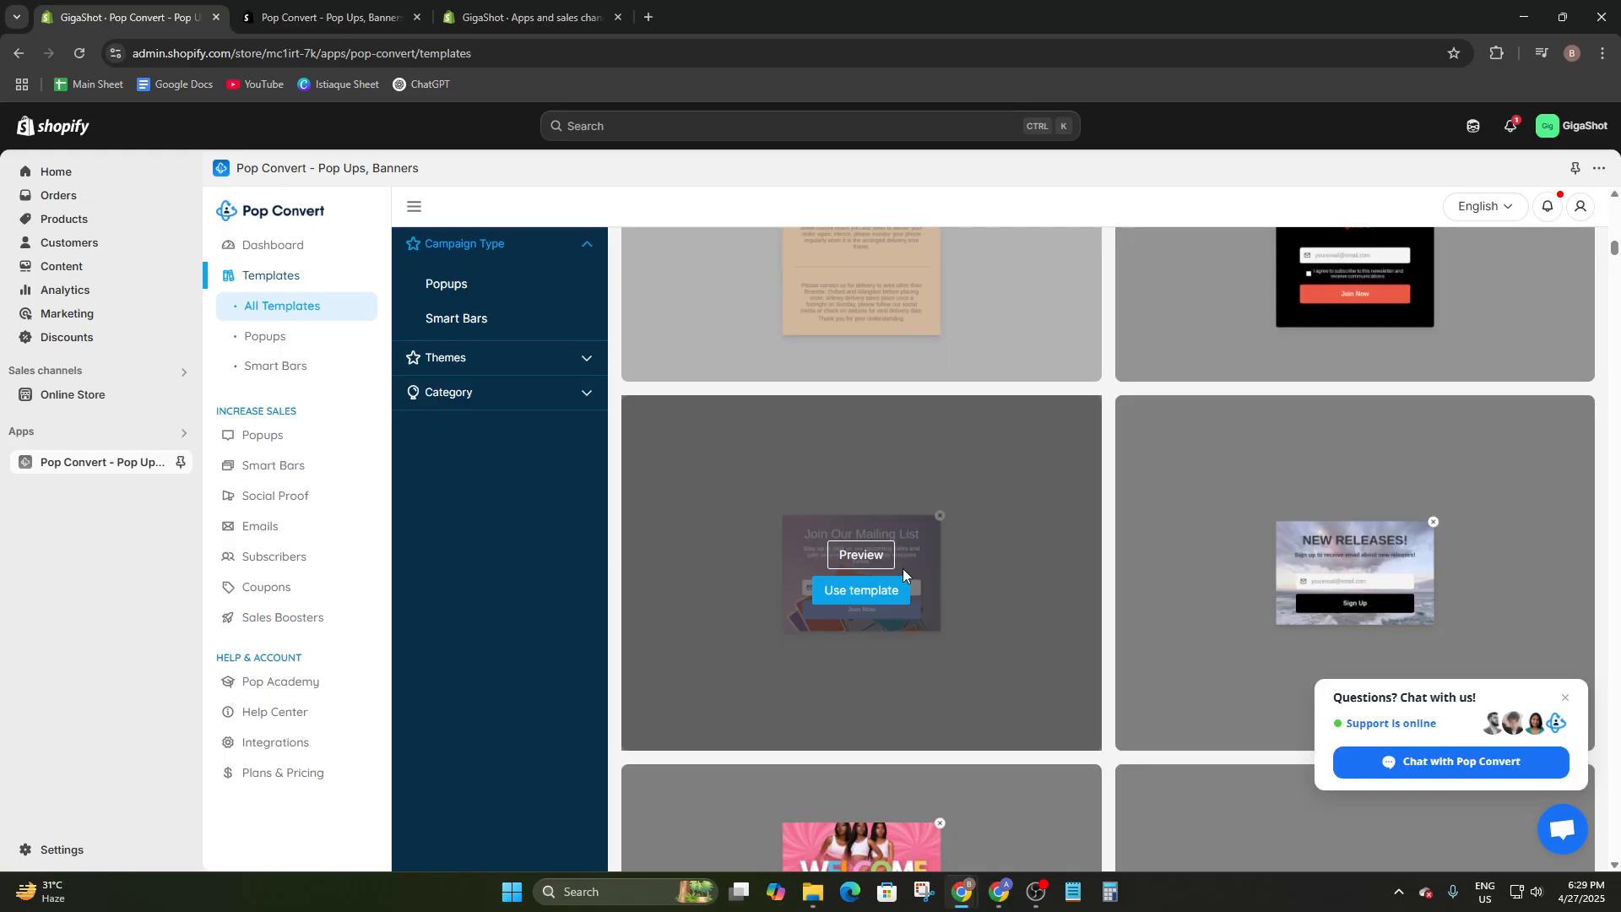
scroll(782, 747, "down", 3)
scroll(921, 625, "down", 1)
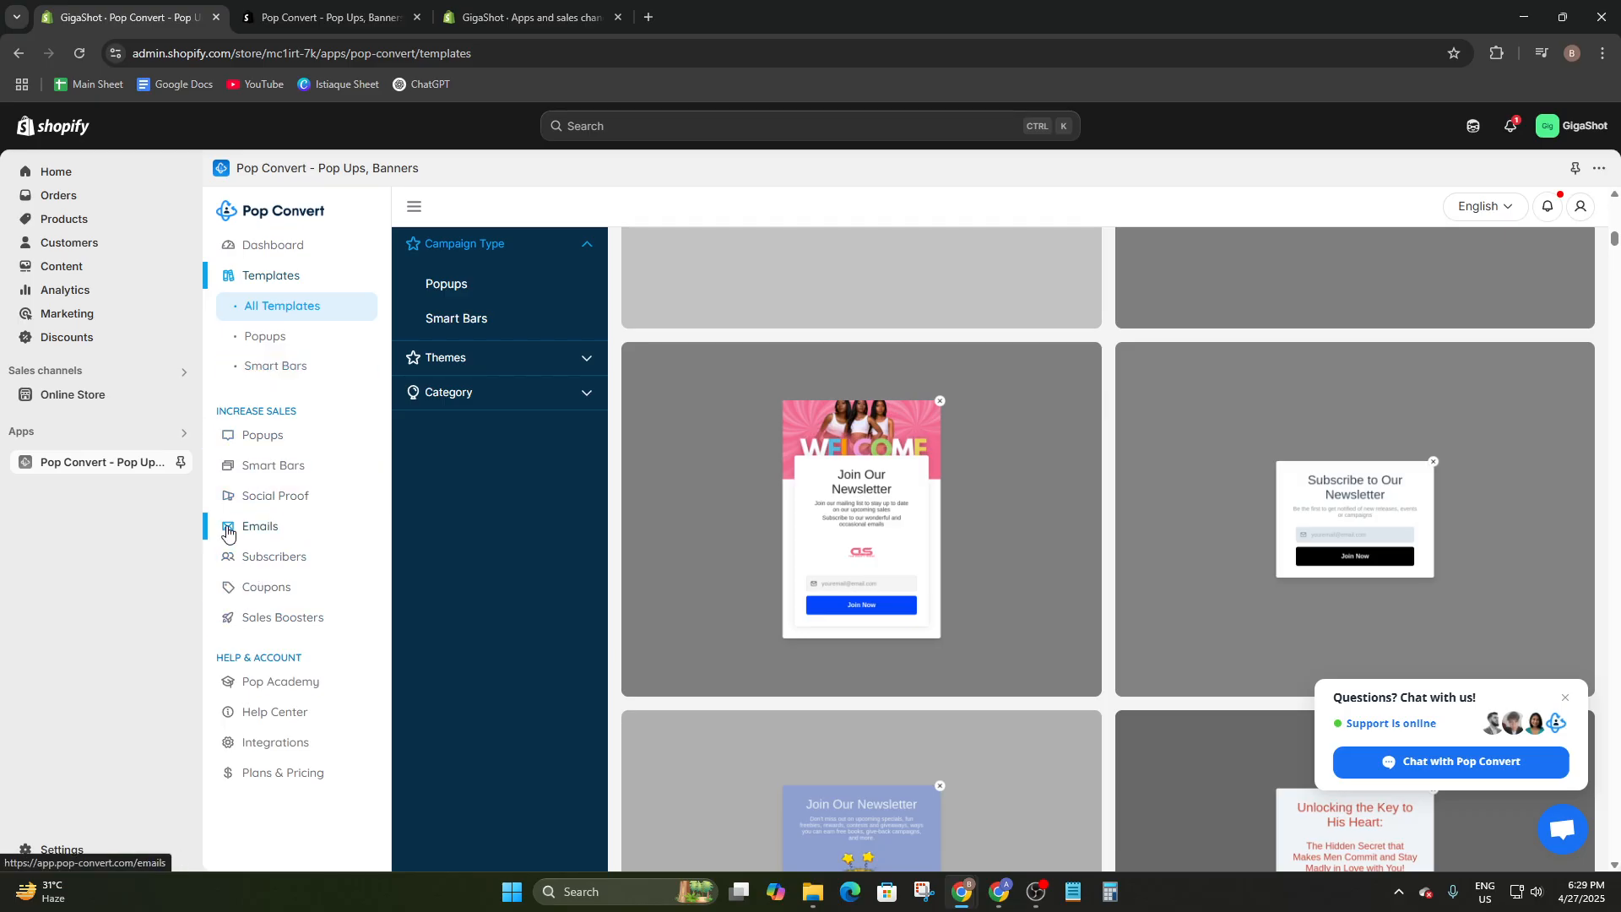
- Create a new popup campaign named "25% Off" with Coupon as its goal
left_click(257, 436)
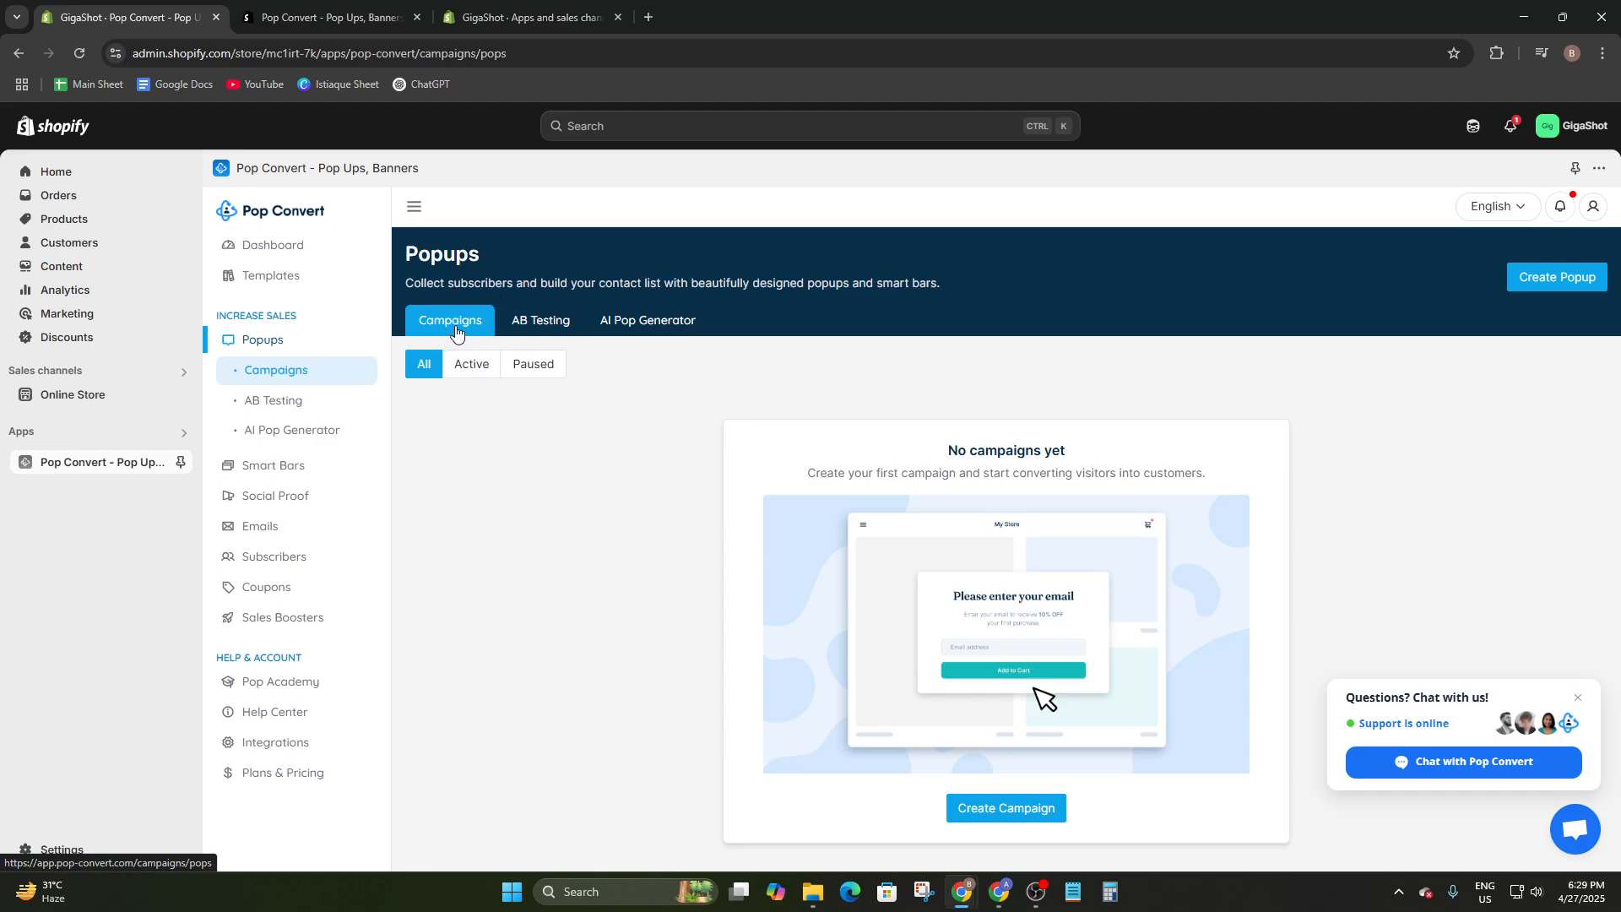
left_click(999, 805)
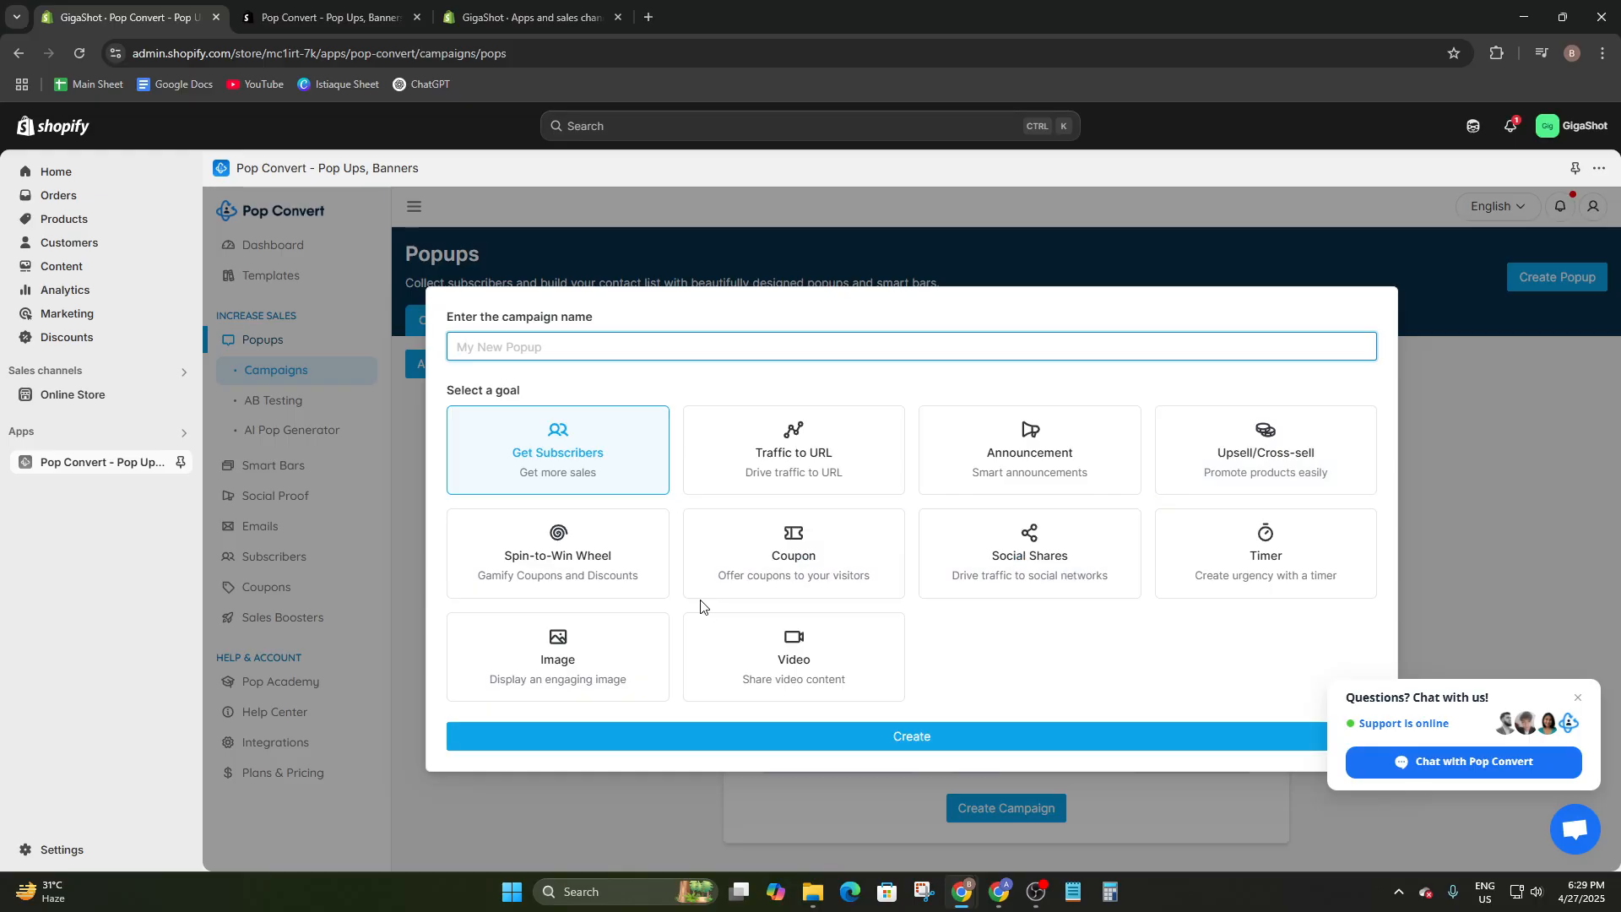
left_click(770, 566)
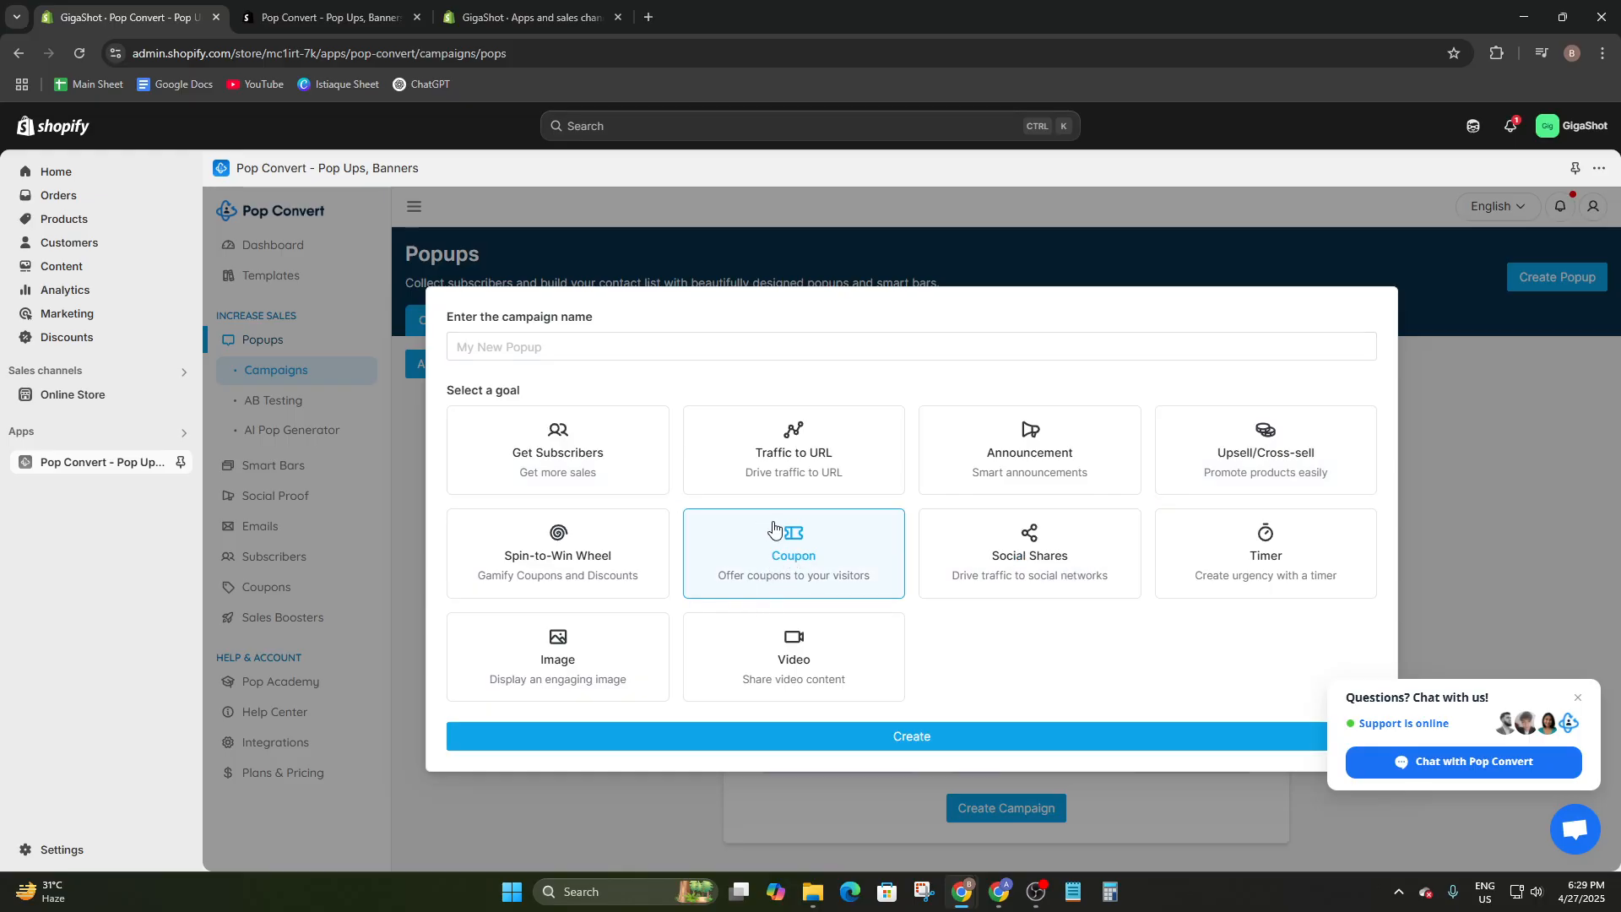
left_click(1012, 738)
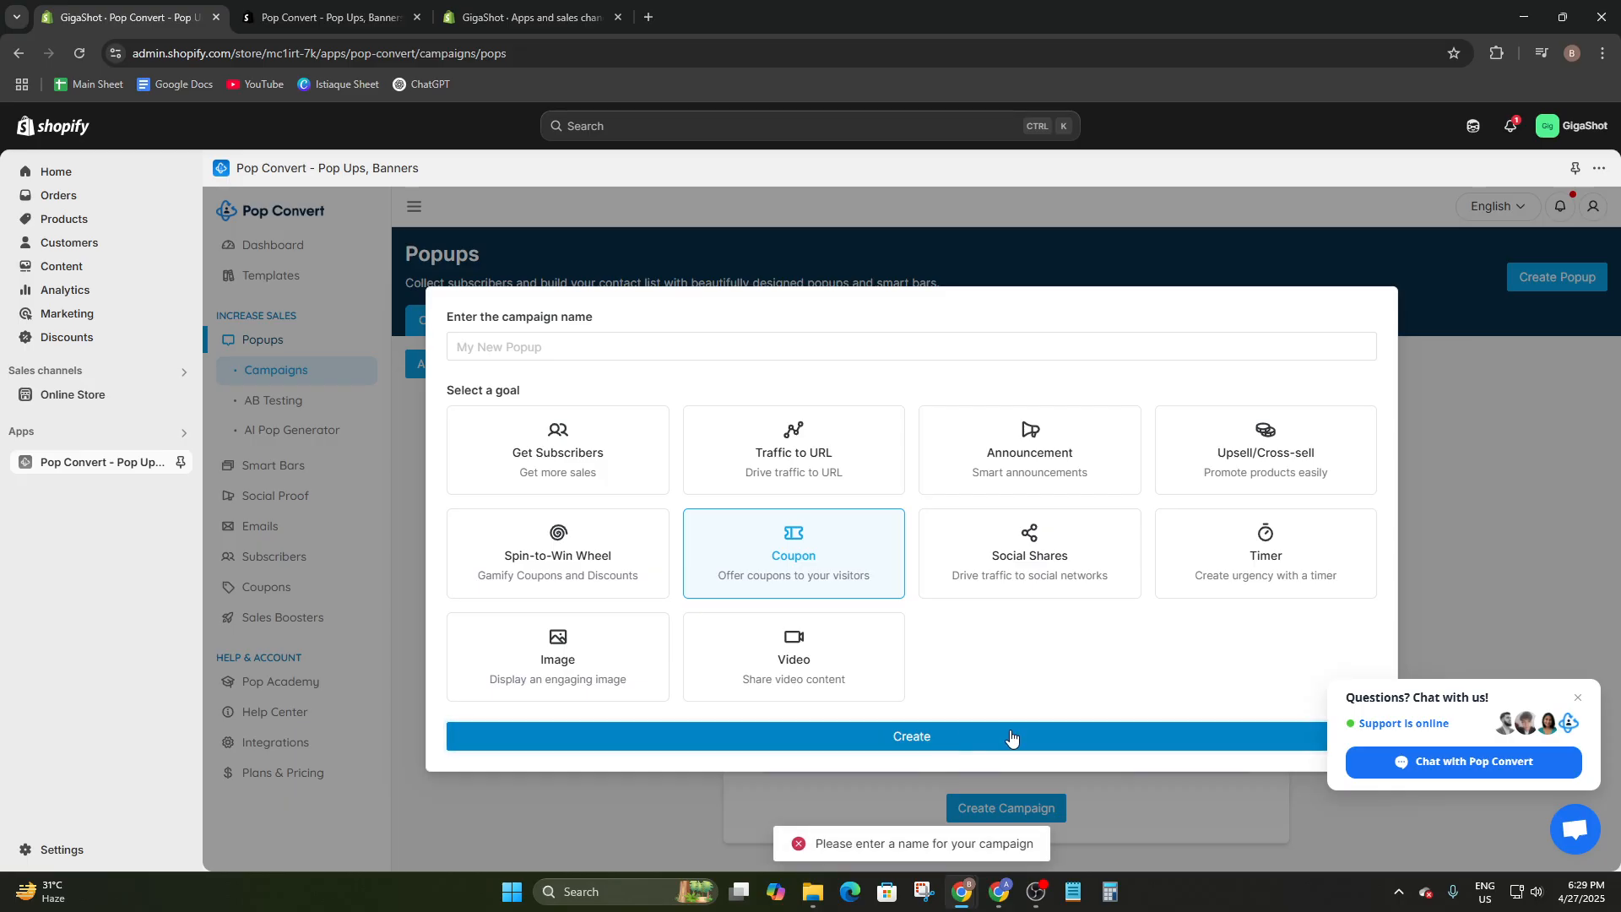
left_click(555, 348)
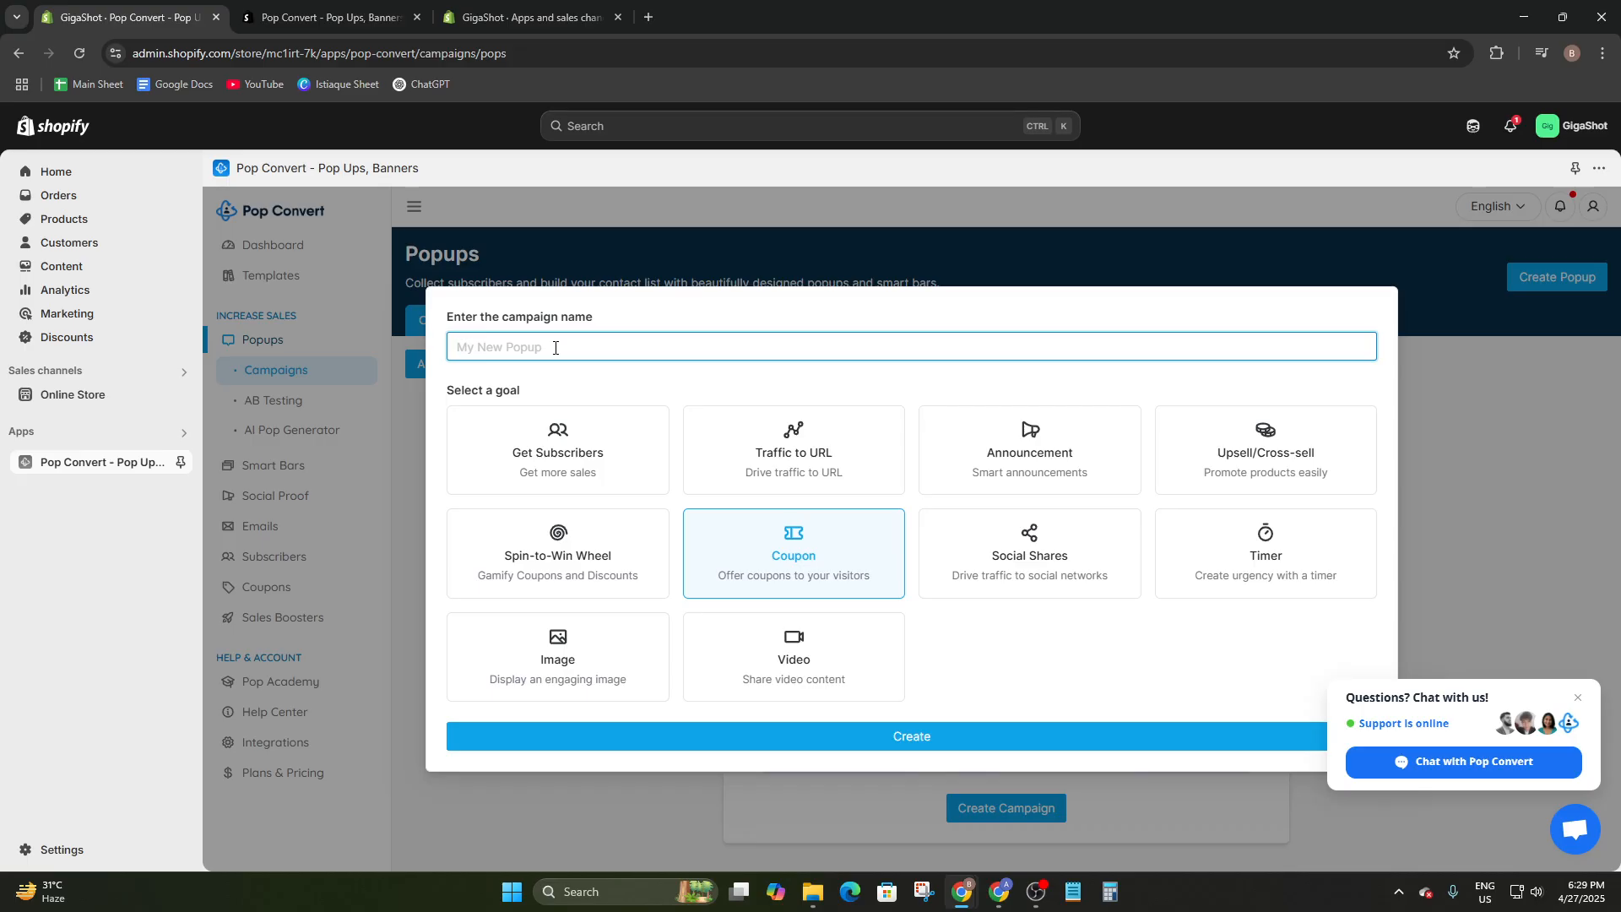
type("D")
key("BackSpace")
key("BackSpace")
type("25")
left_click(900, 746)
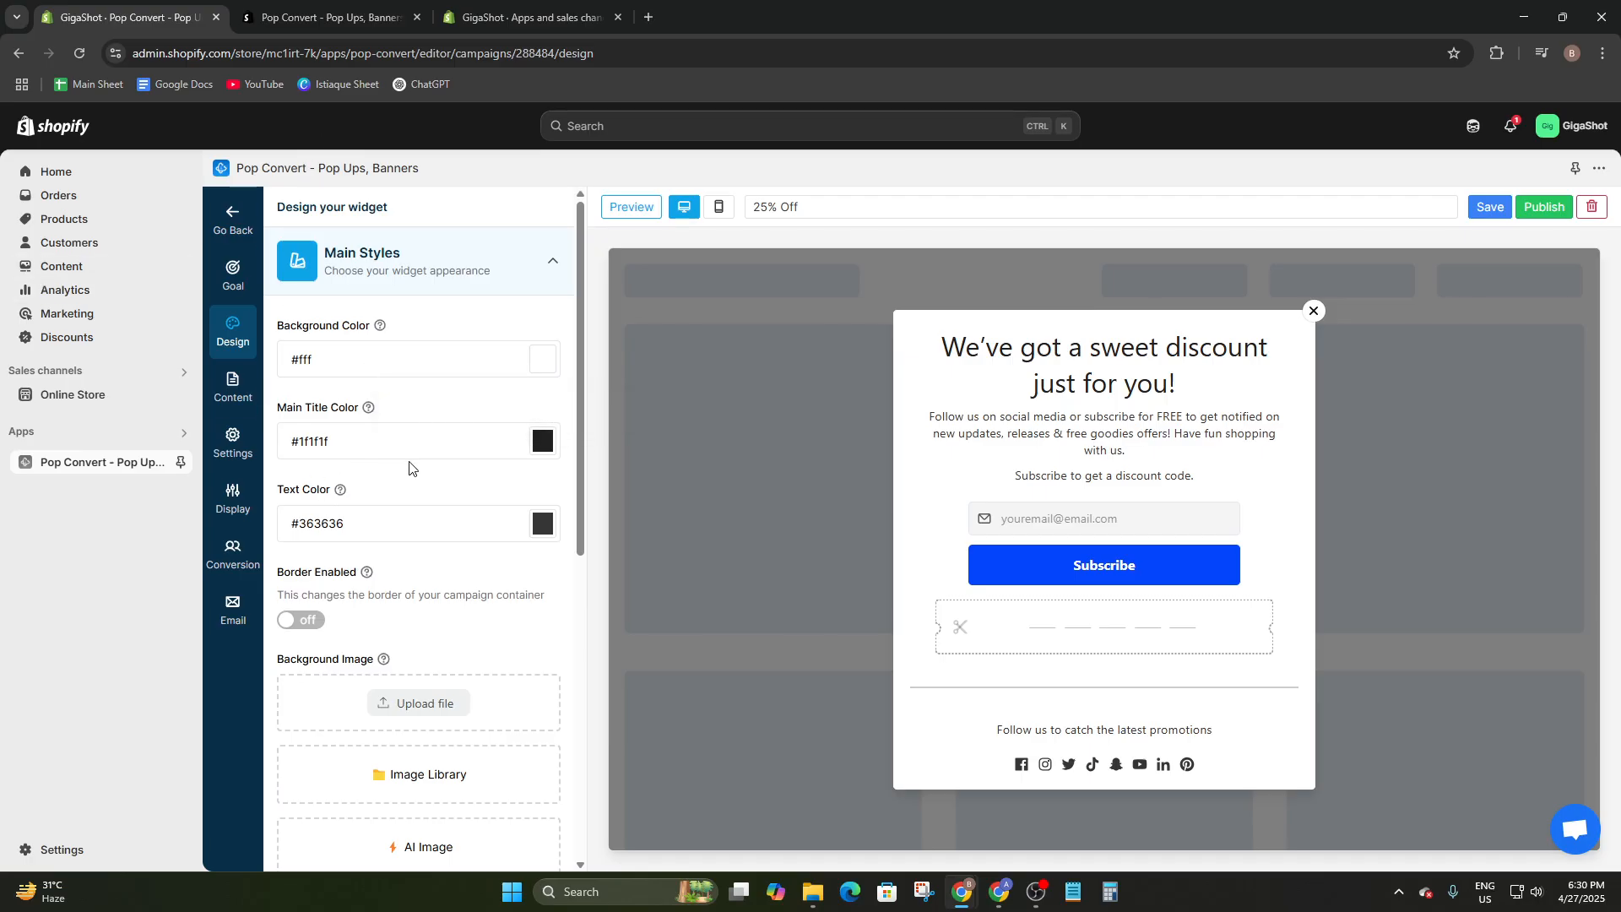
- Look through the popup's design options, covering main styles and the expanded Hero Layout settings
scroll(412, 469, "down", 2)
scroll(297, 553, "down", 5)
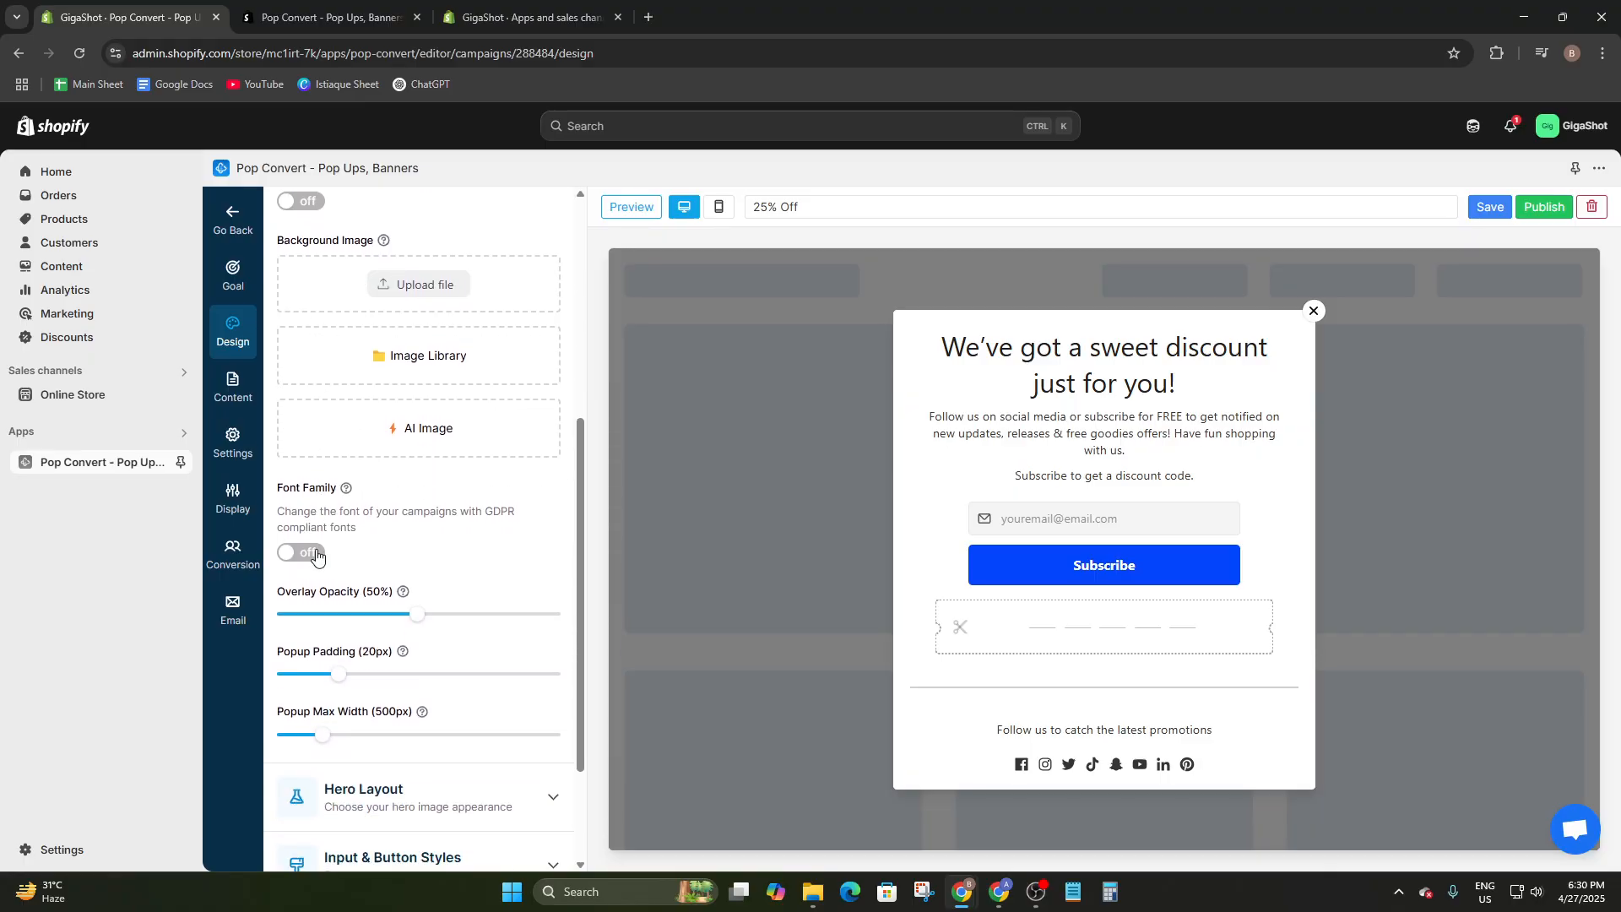
left_click(316, 649)
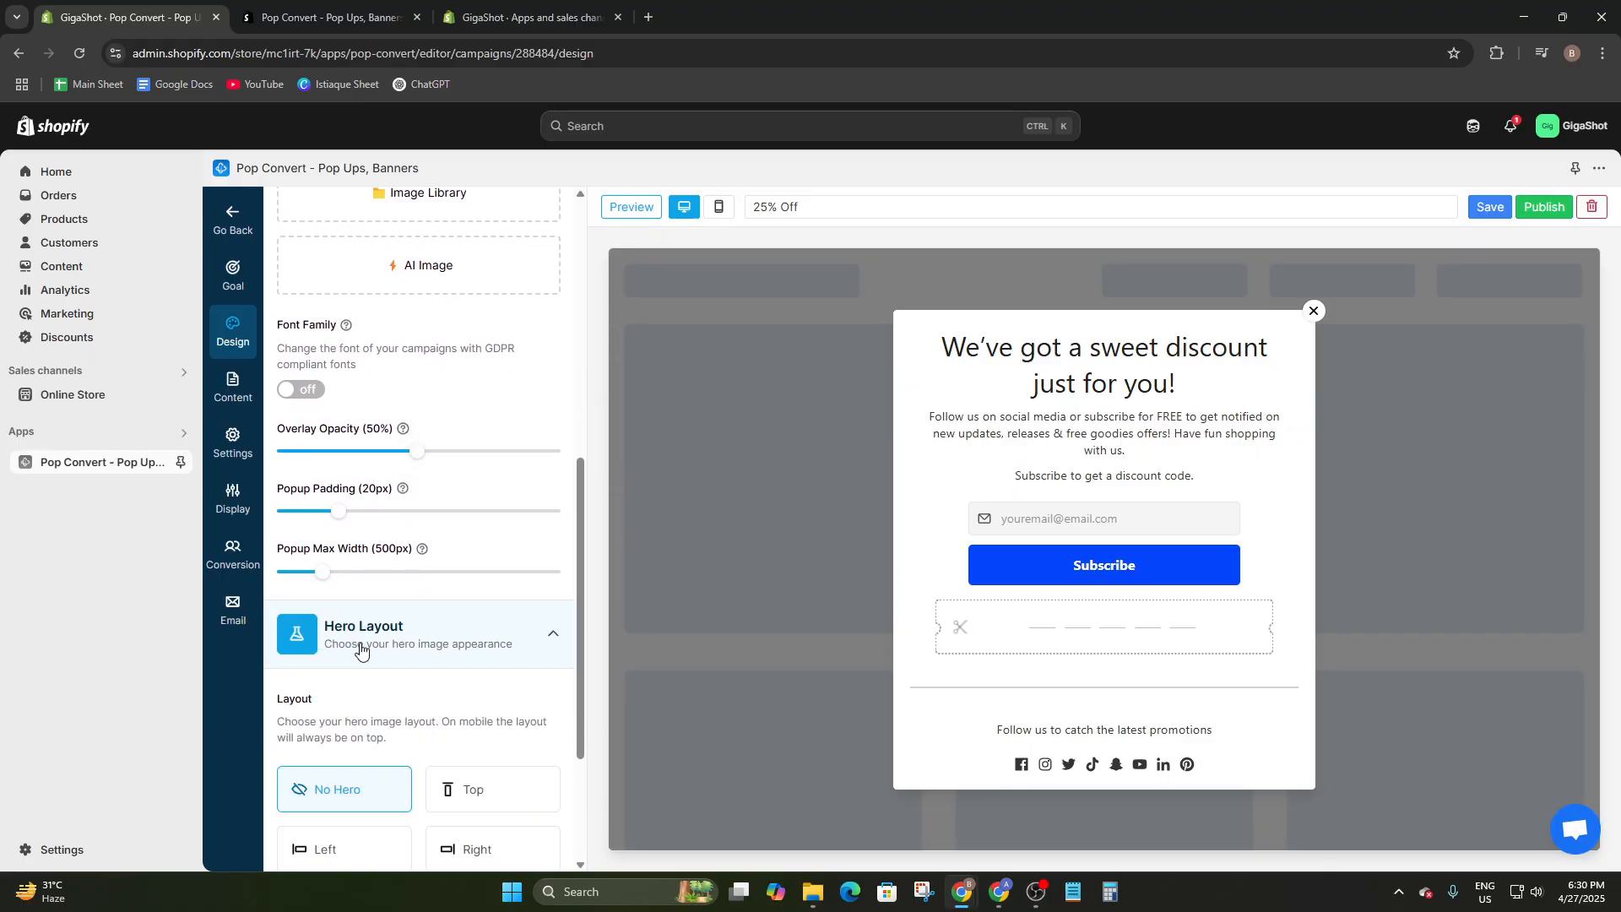
scroll(371, 648, "down", 2)
scroll(412, 503, "up", 10)
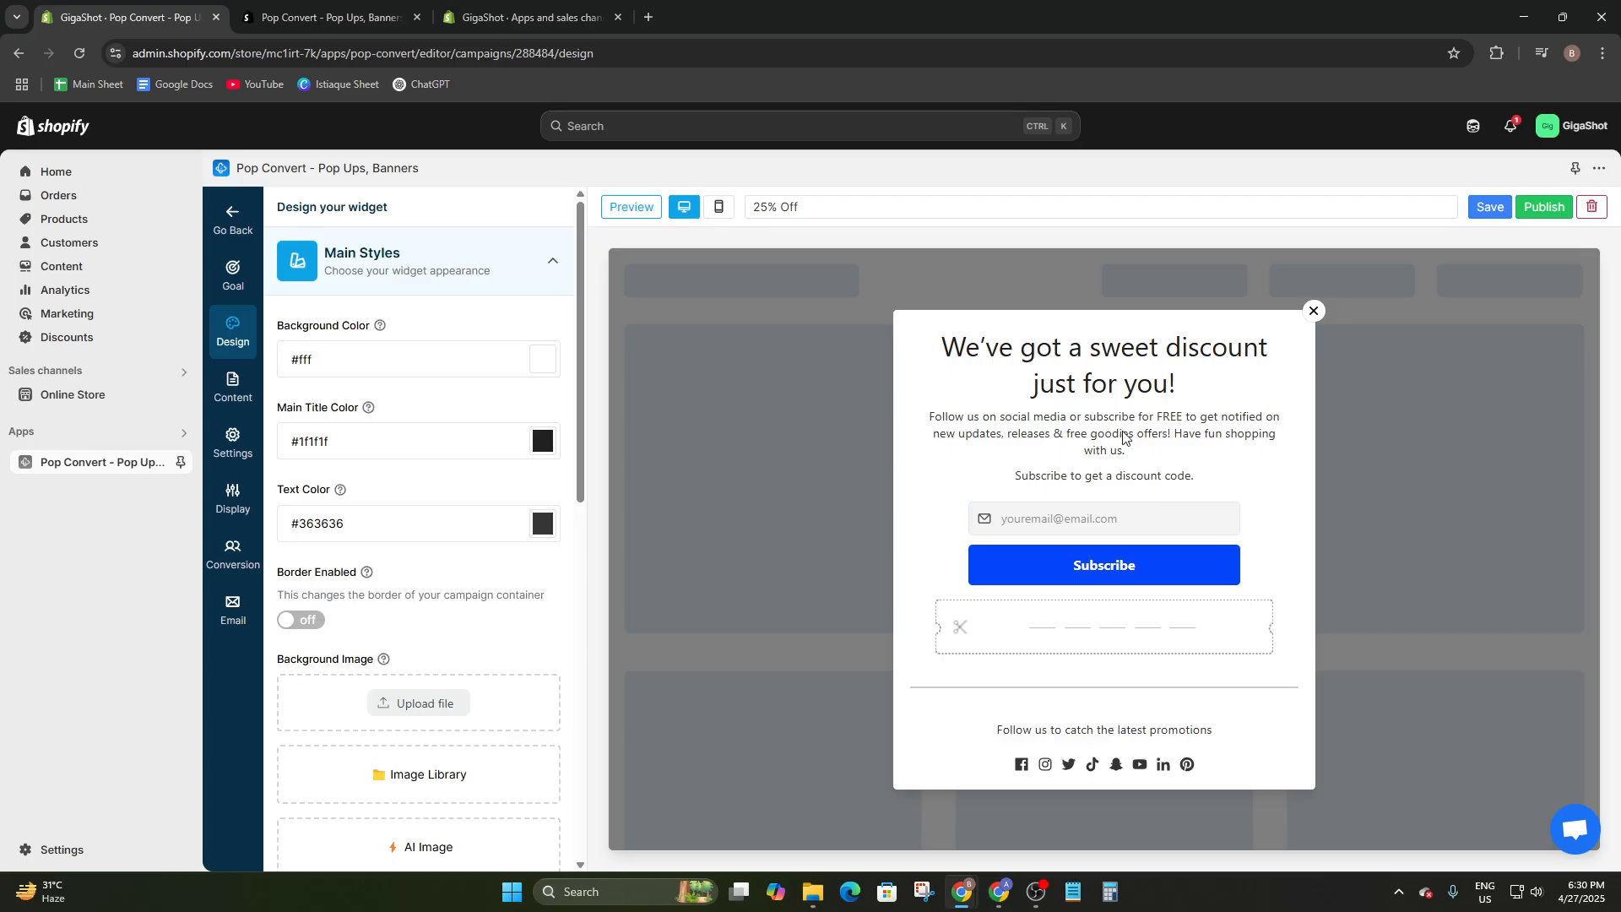
scroll(493, 651, "down", 2)
right_click(312, 452)
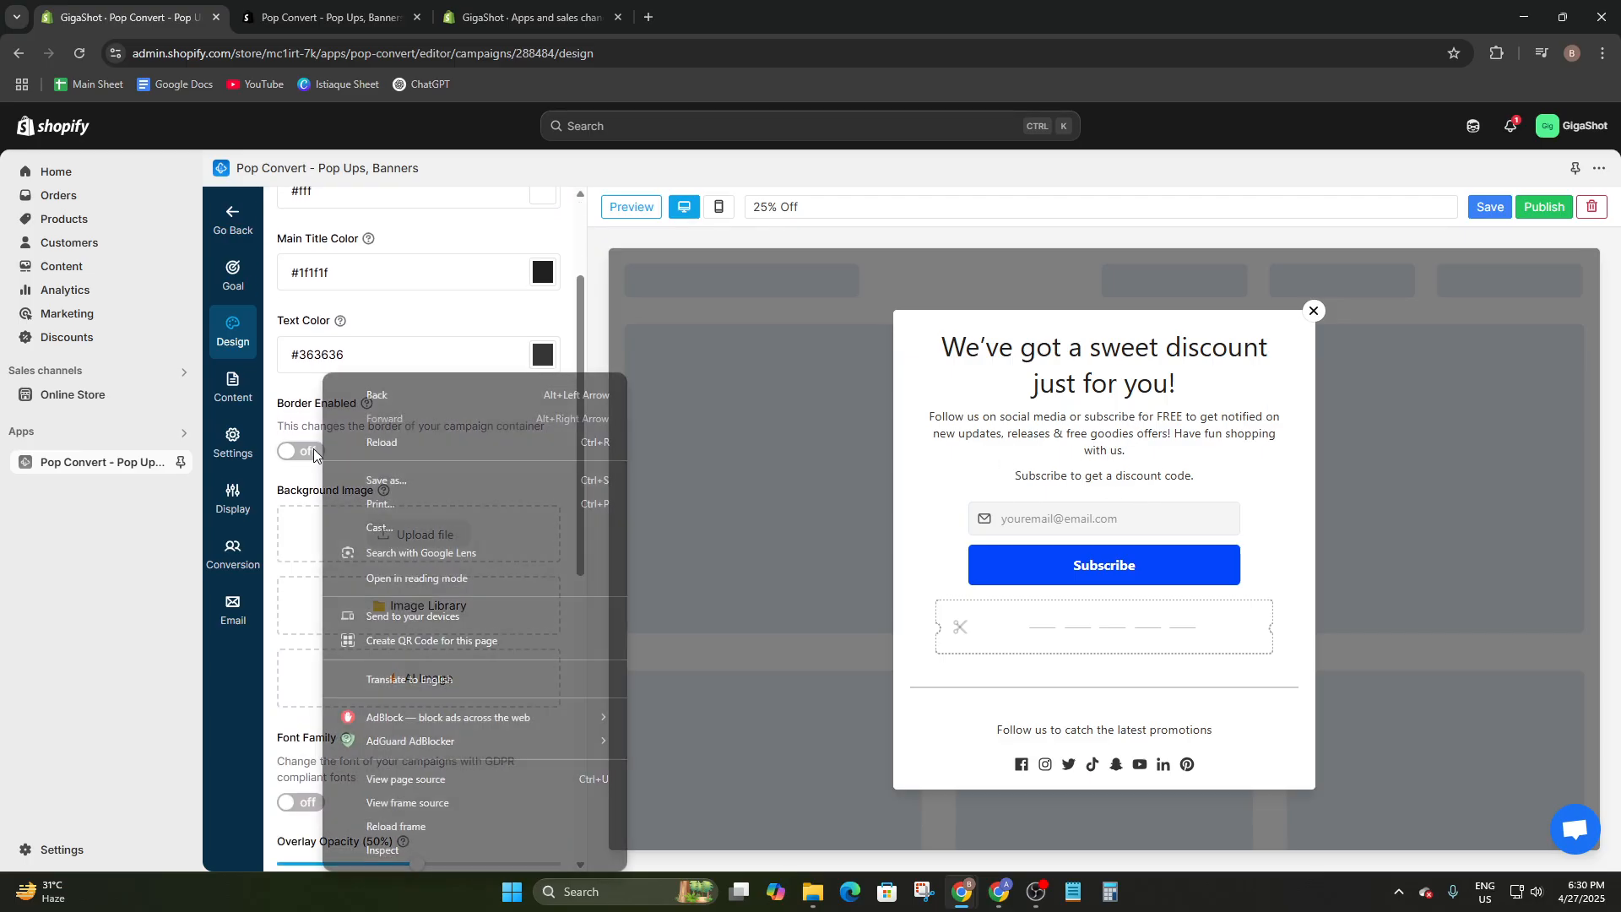
left_click(273, 416)
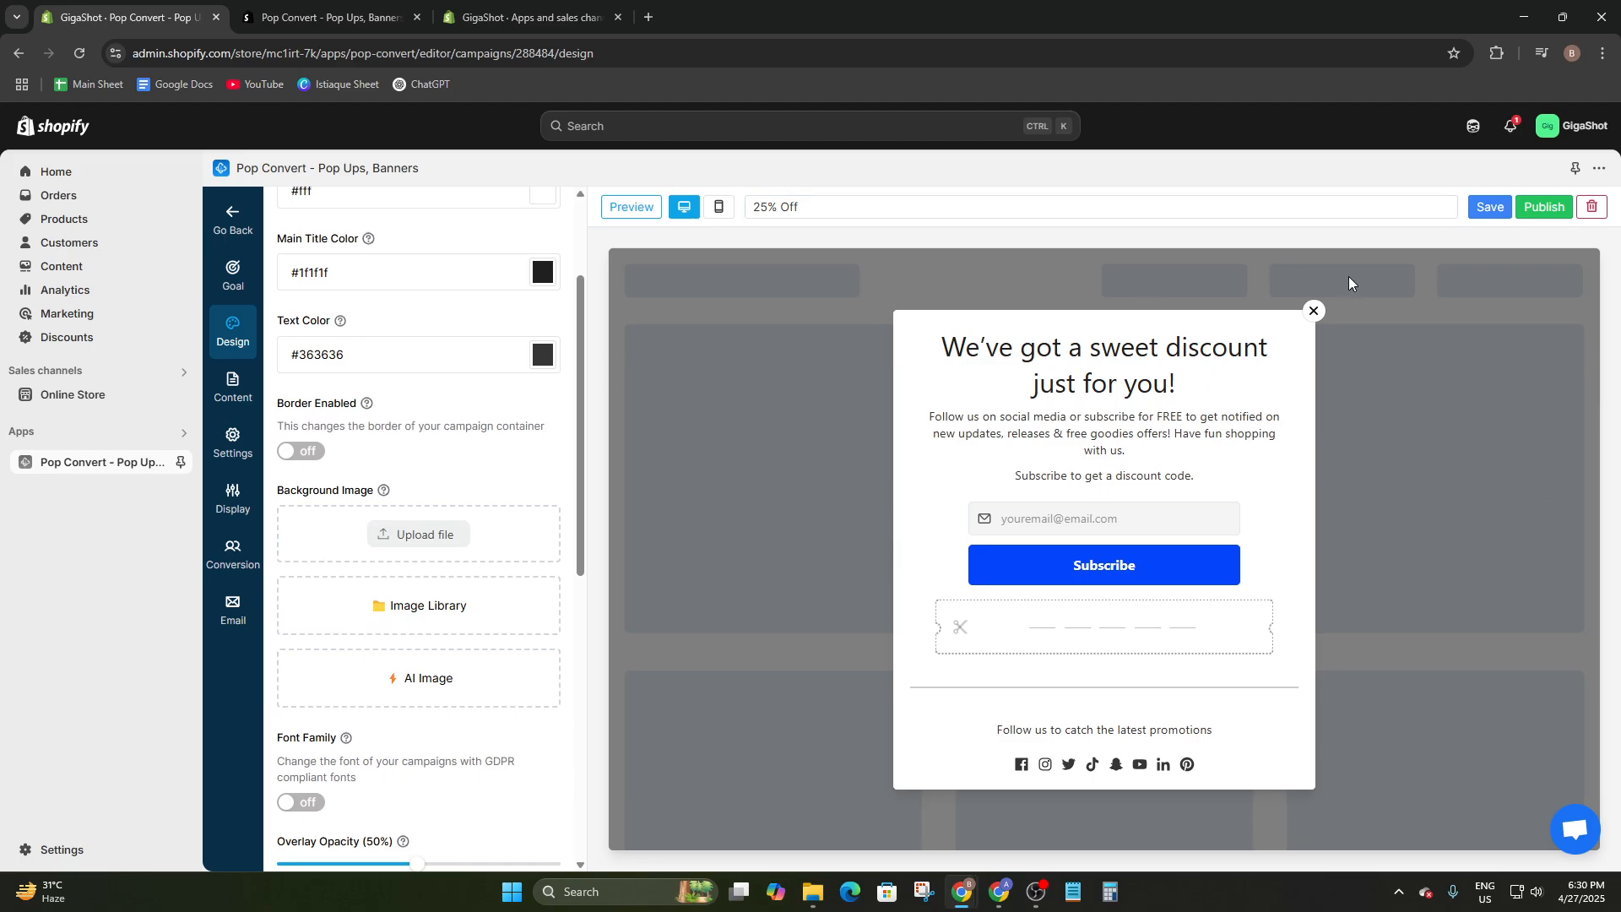
- Upload miro_painted_gun2-800x500.jpeg from the Downloads folder as the popup's background image
scroll(488, 543, "down", 1)
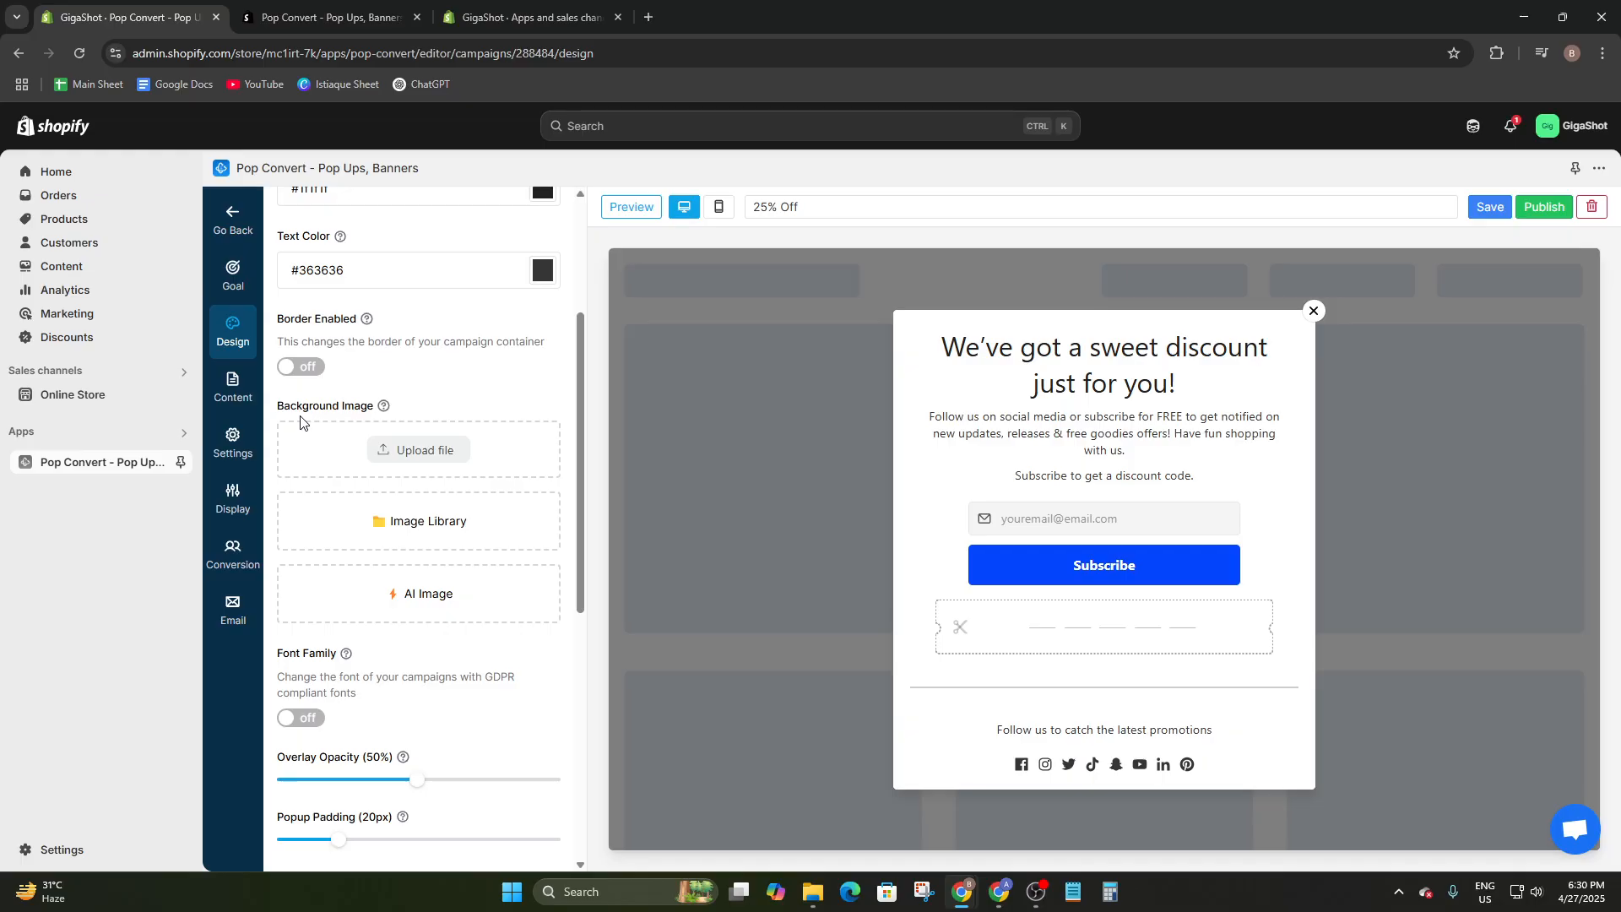
left_click(409, 447)
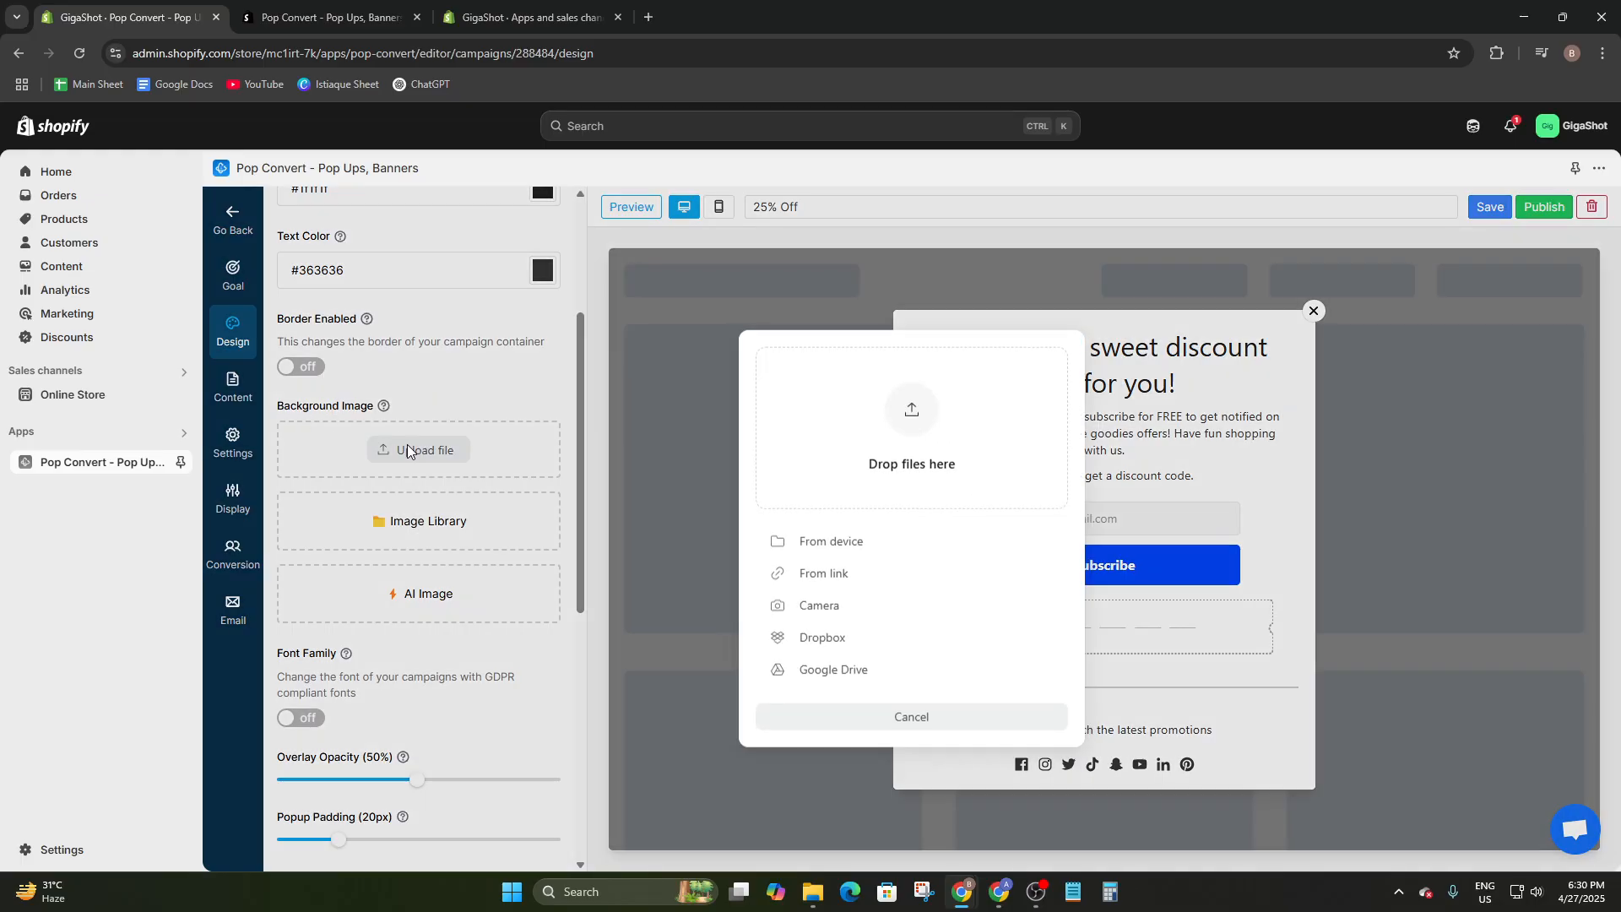
left_click(957, 393)
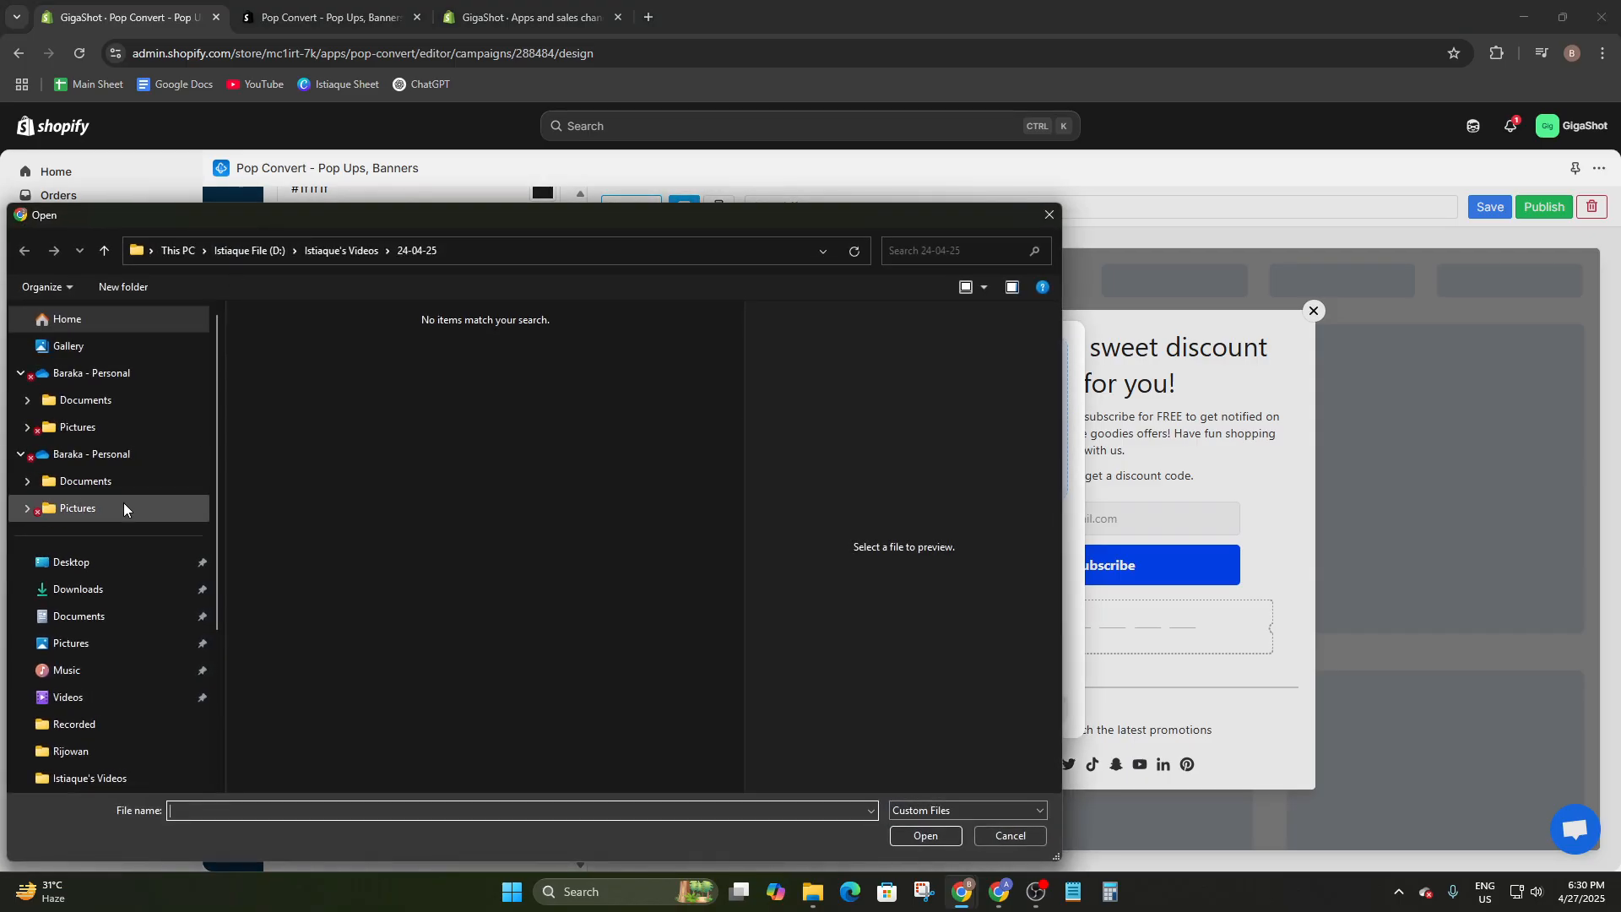
left_click(98, 590)
left_click(331, 358)
double_click(331, 357)
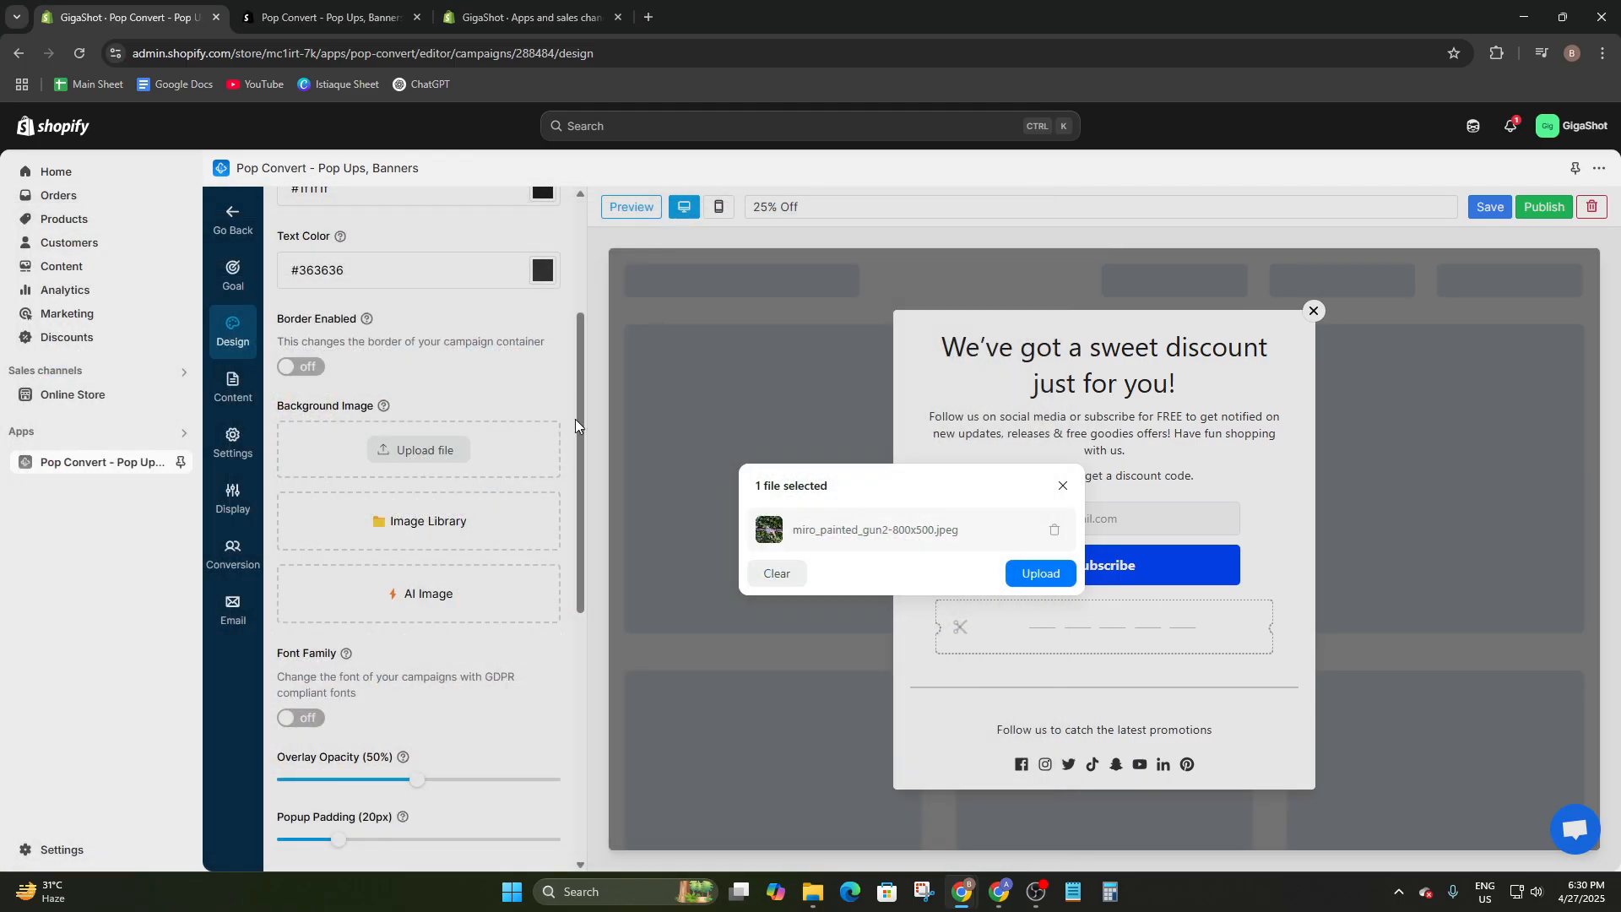
left_click(1043, 572)
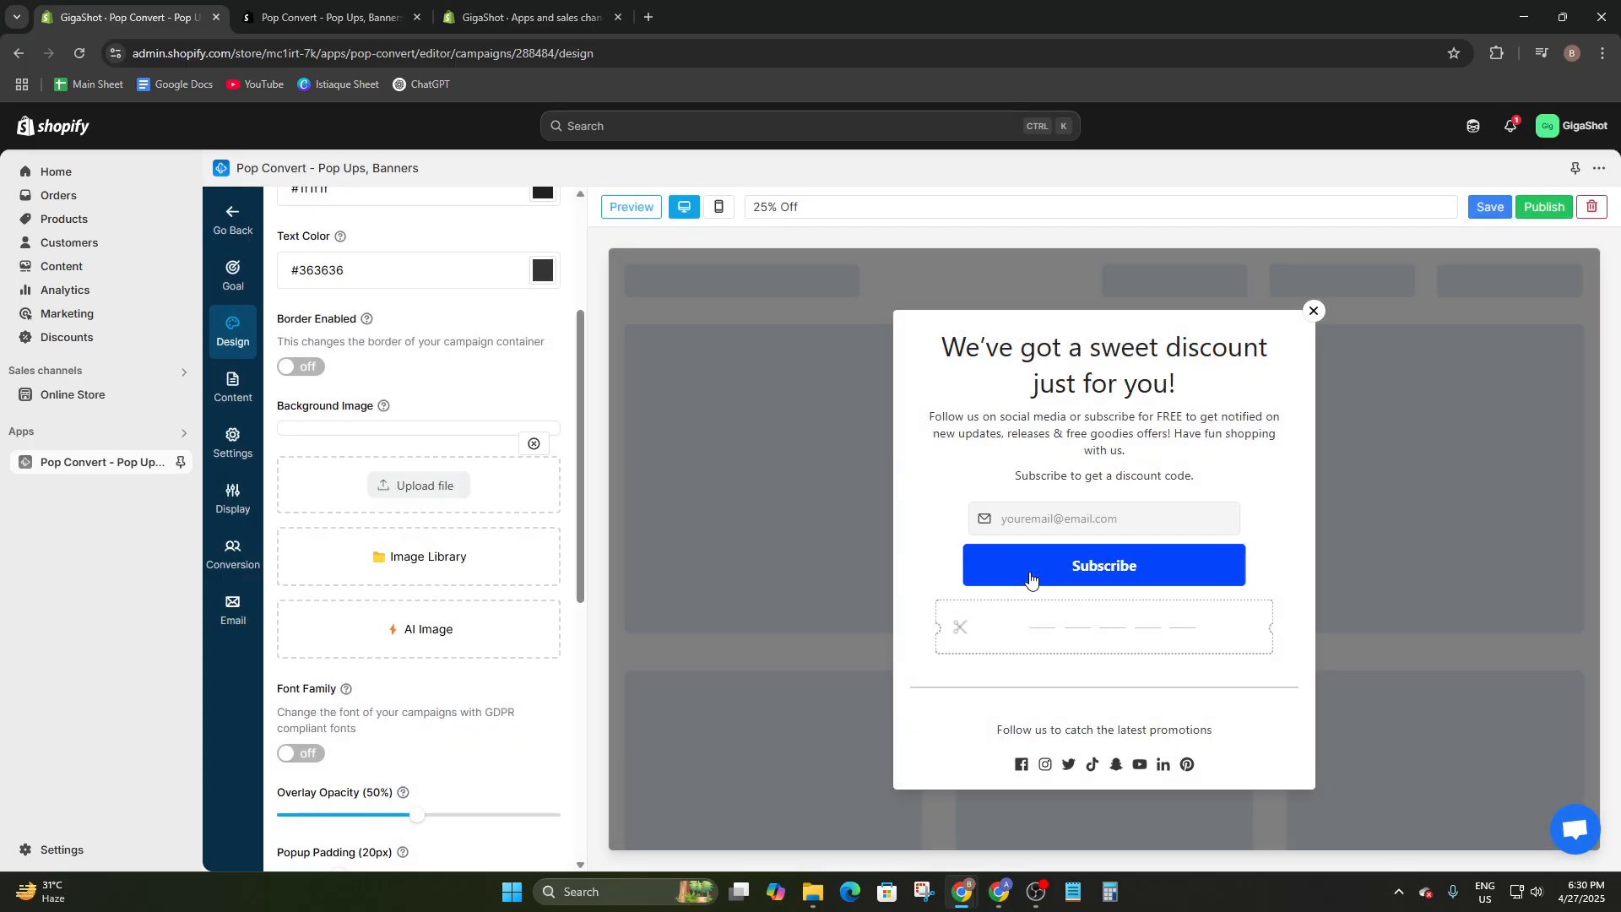
left_click(1043, 573)
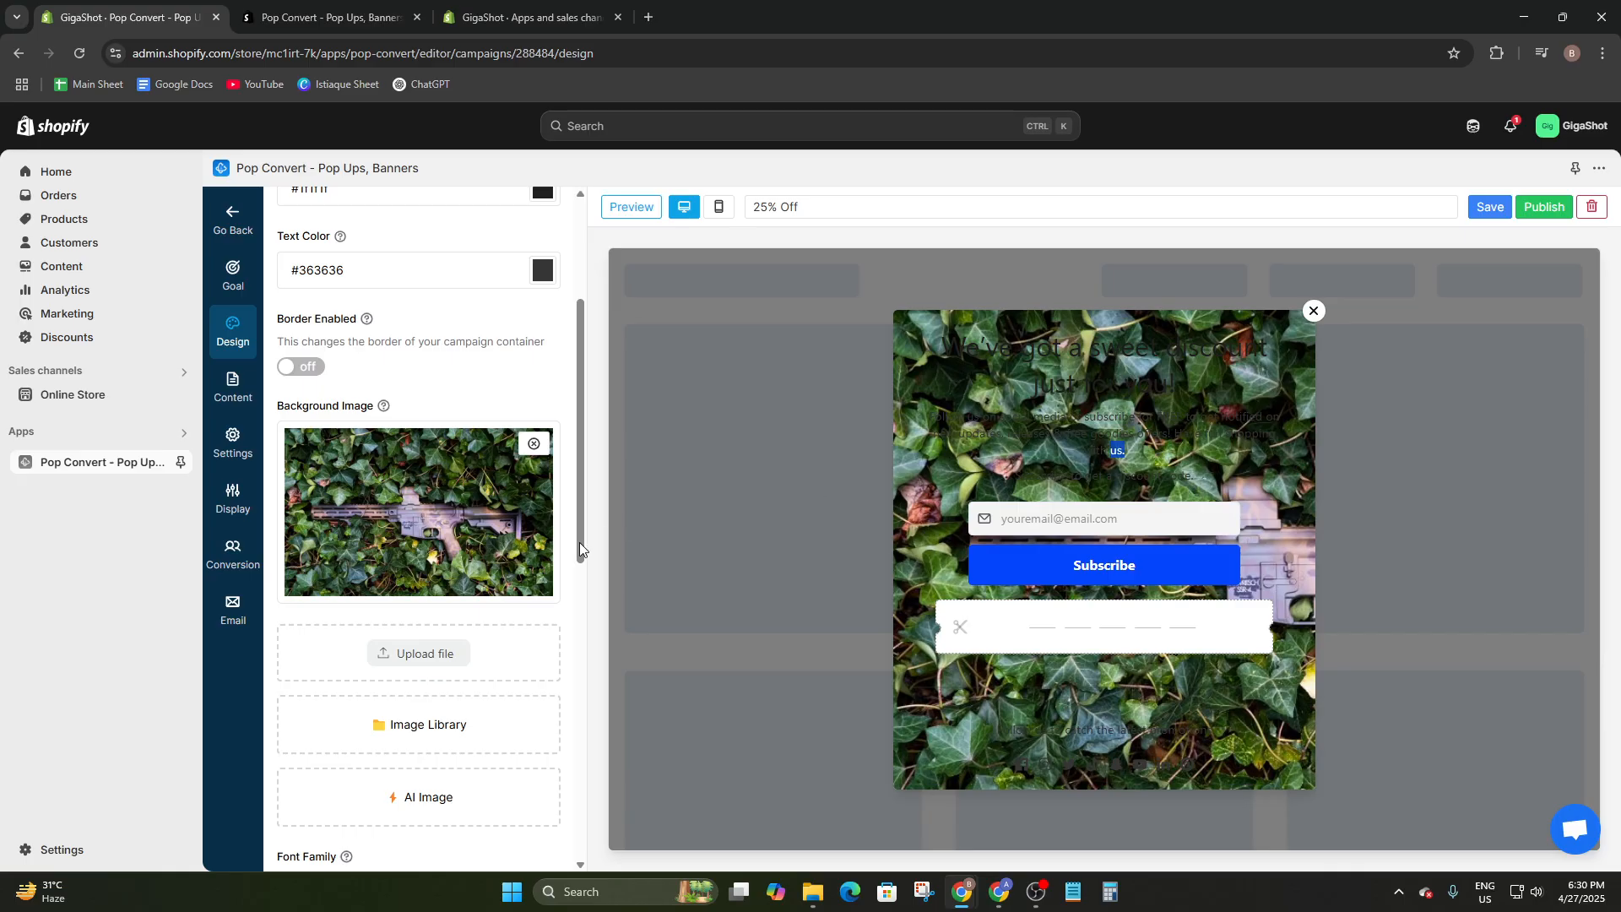
- Set the popup padding to 15 px, the popup maximum width to 795 px and the overlay opacity to 50%
scroll(499, 565, "down", 5)
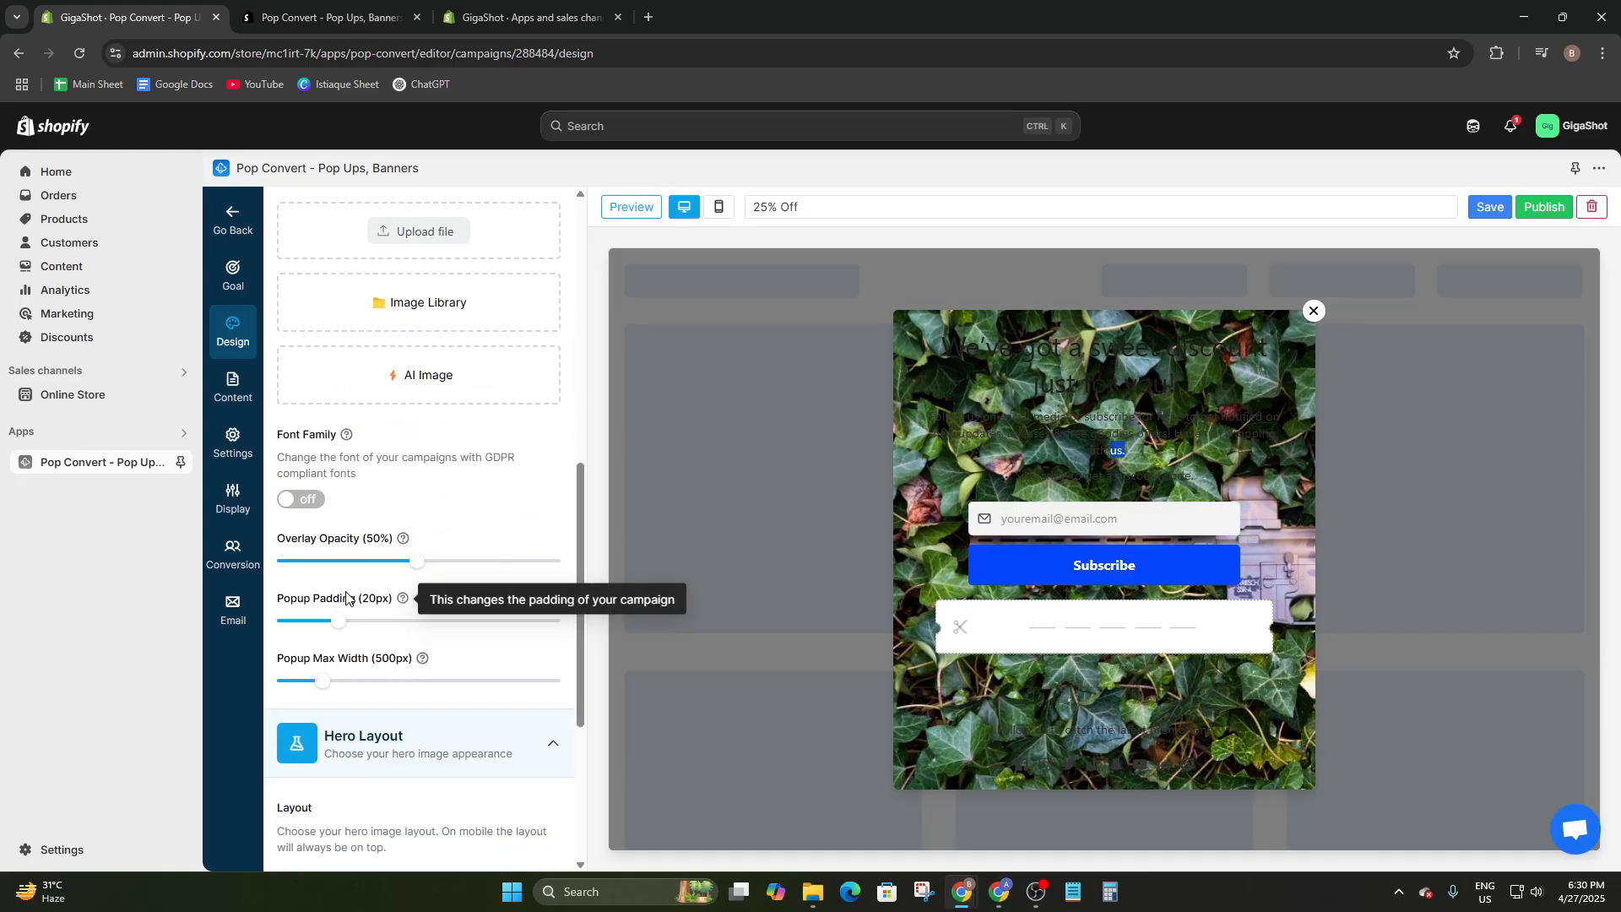
scroll(353, 601, "up", 1)
scroll(352, 603, "down", 1)
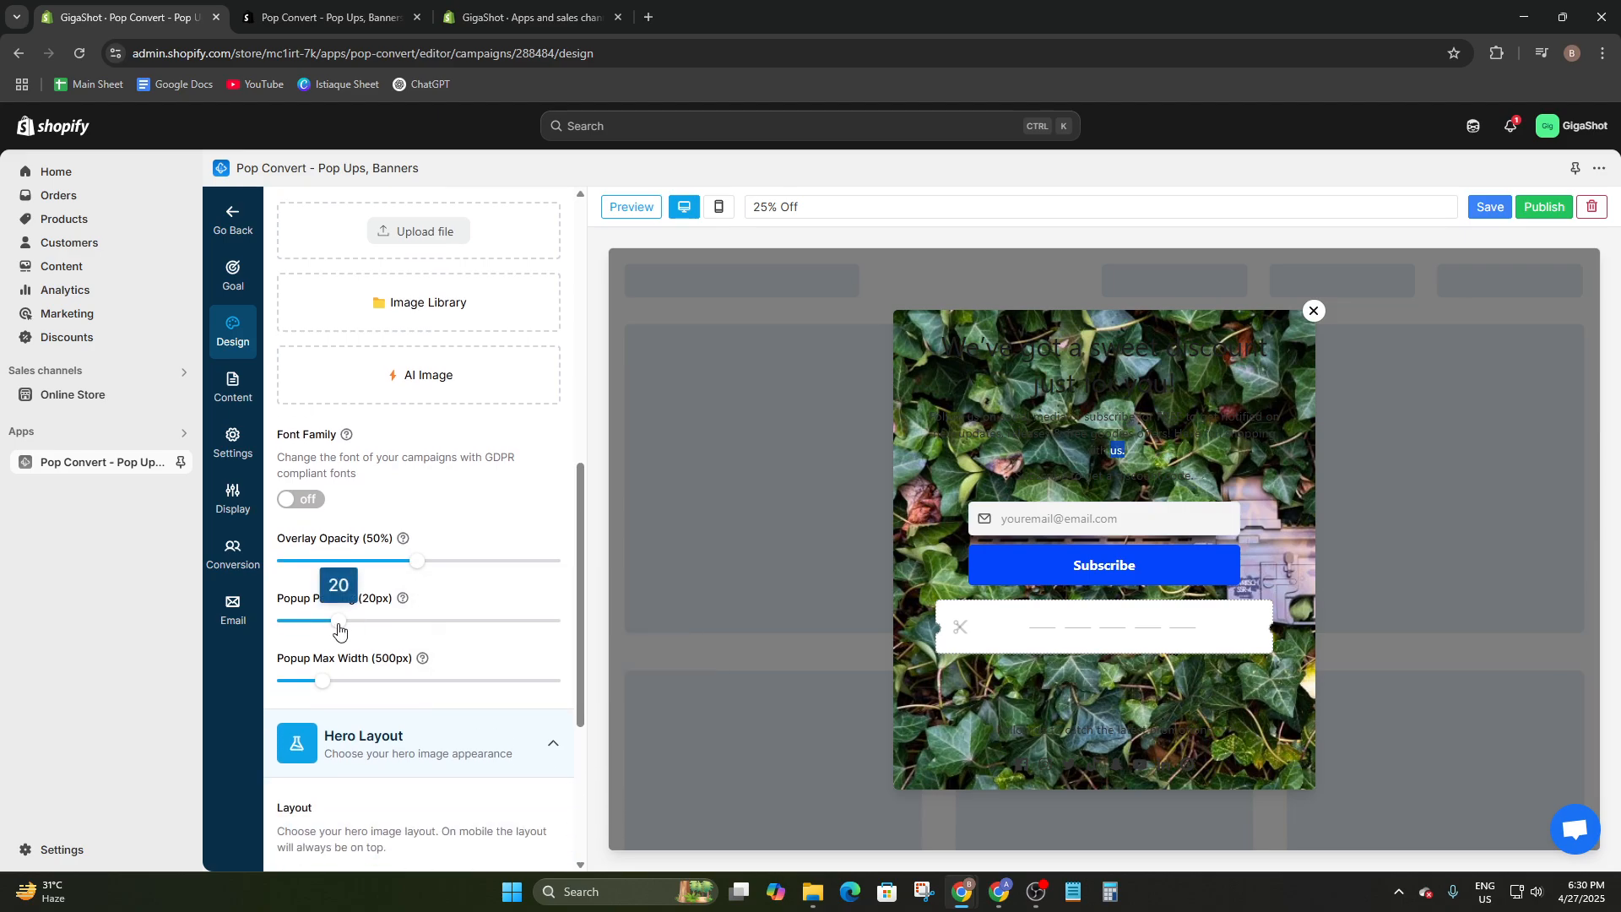
left_click_drag(338, 630, 217, 620)
left_click_drag(322, 680, 375, 692)
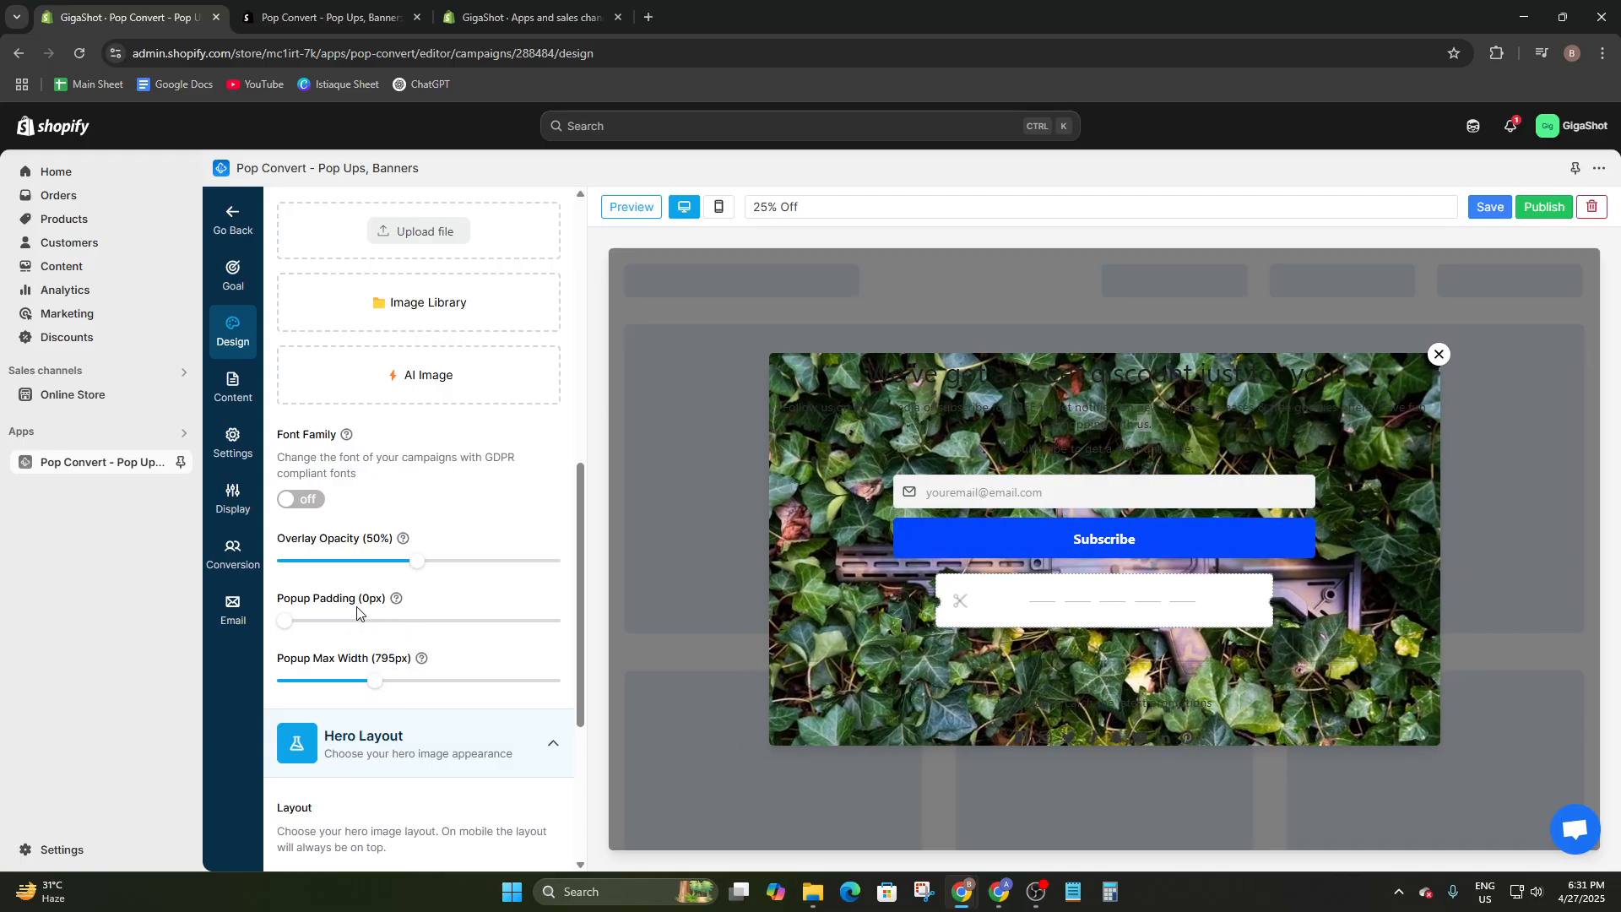
left_click_drag(292, 624, 328, 632)
scroll(456, 543, "down", 2)
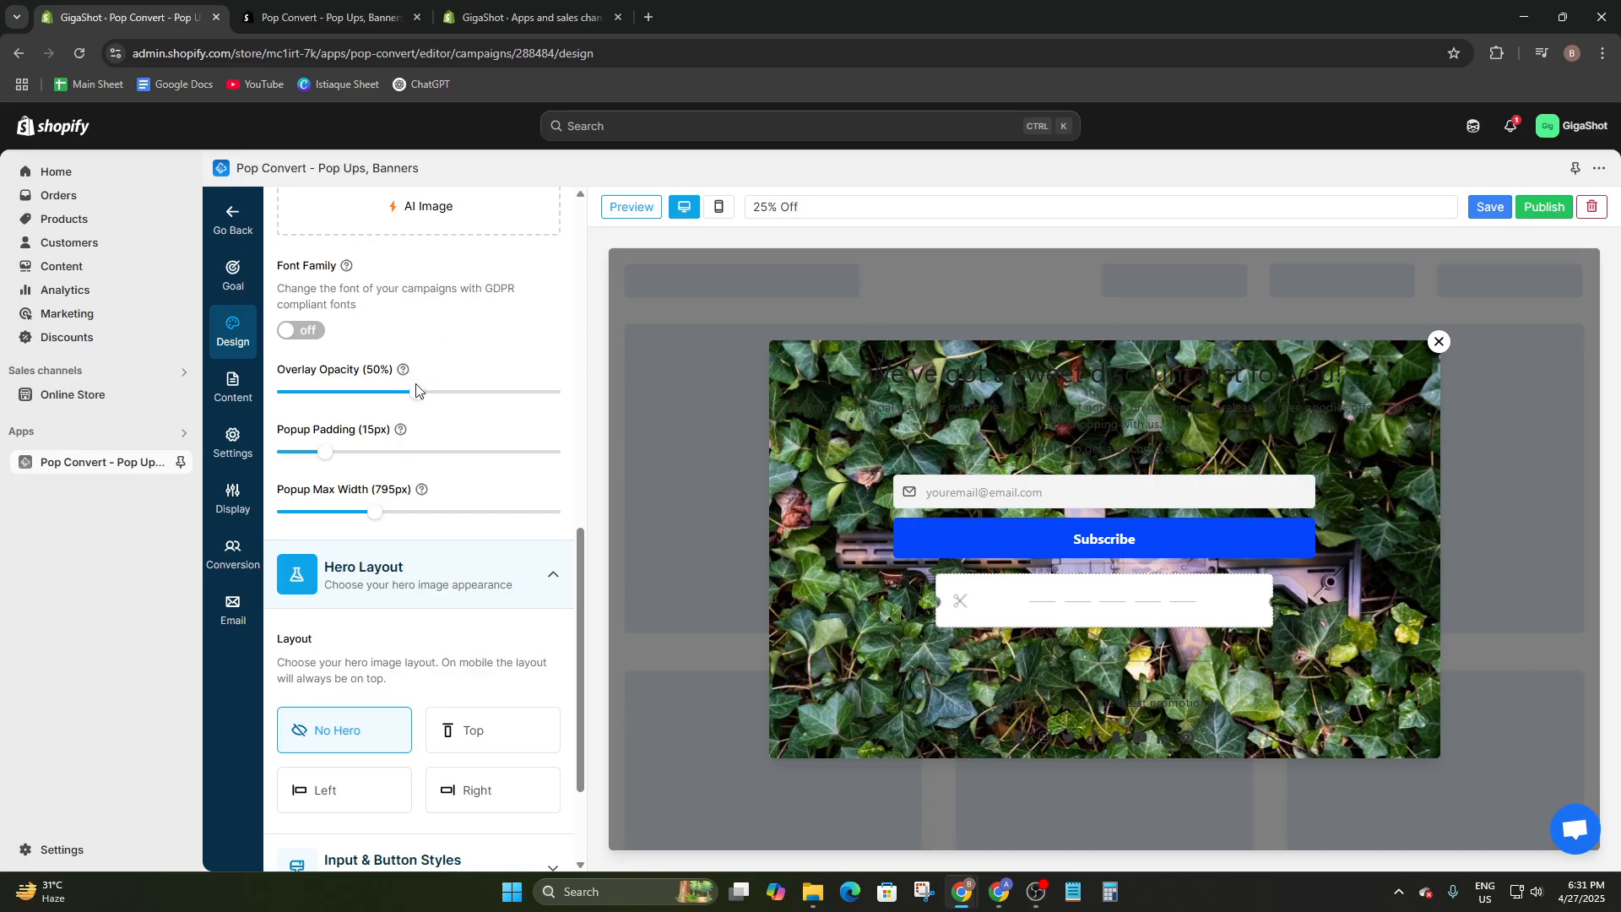
mouse_move(408, 406)
left_mouse_down()
mouse_move(528, 405)
mouse_move(391, 406)
mouse_move(420, 412)
left_mouse_up()
- Set the popup's hero image layout to Top
scroll(420, 422, "down", 3)
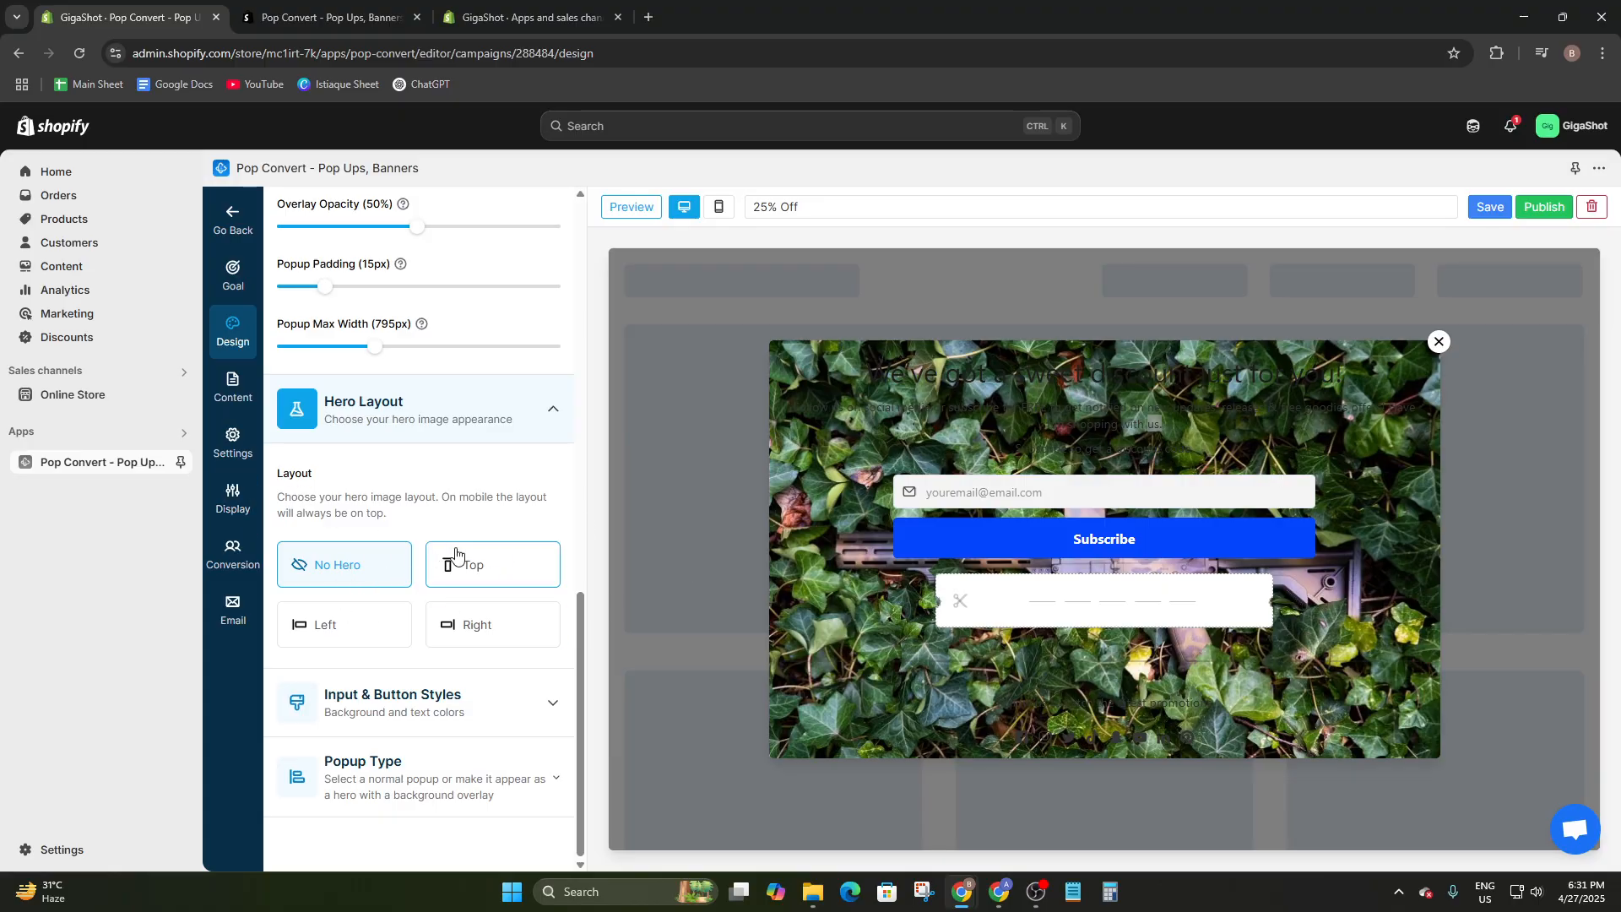
left_click(470, 571)
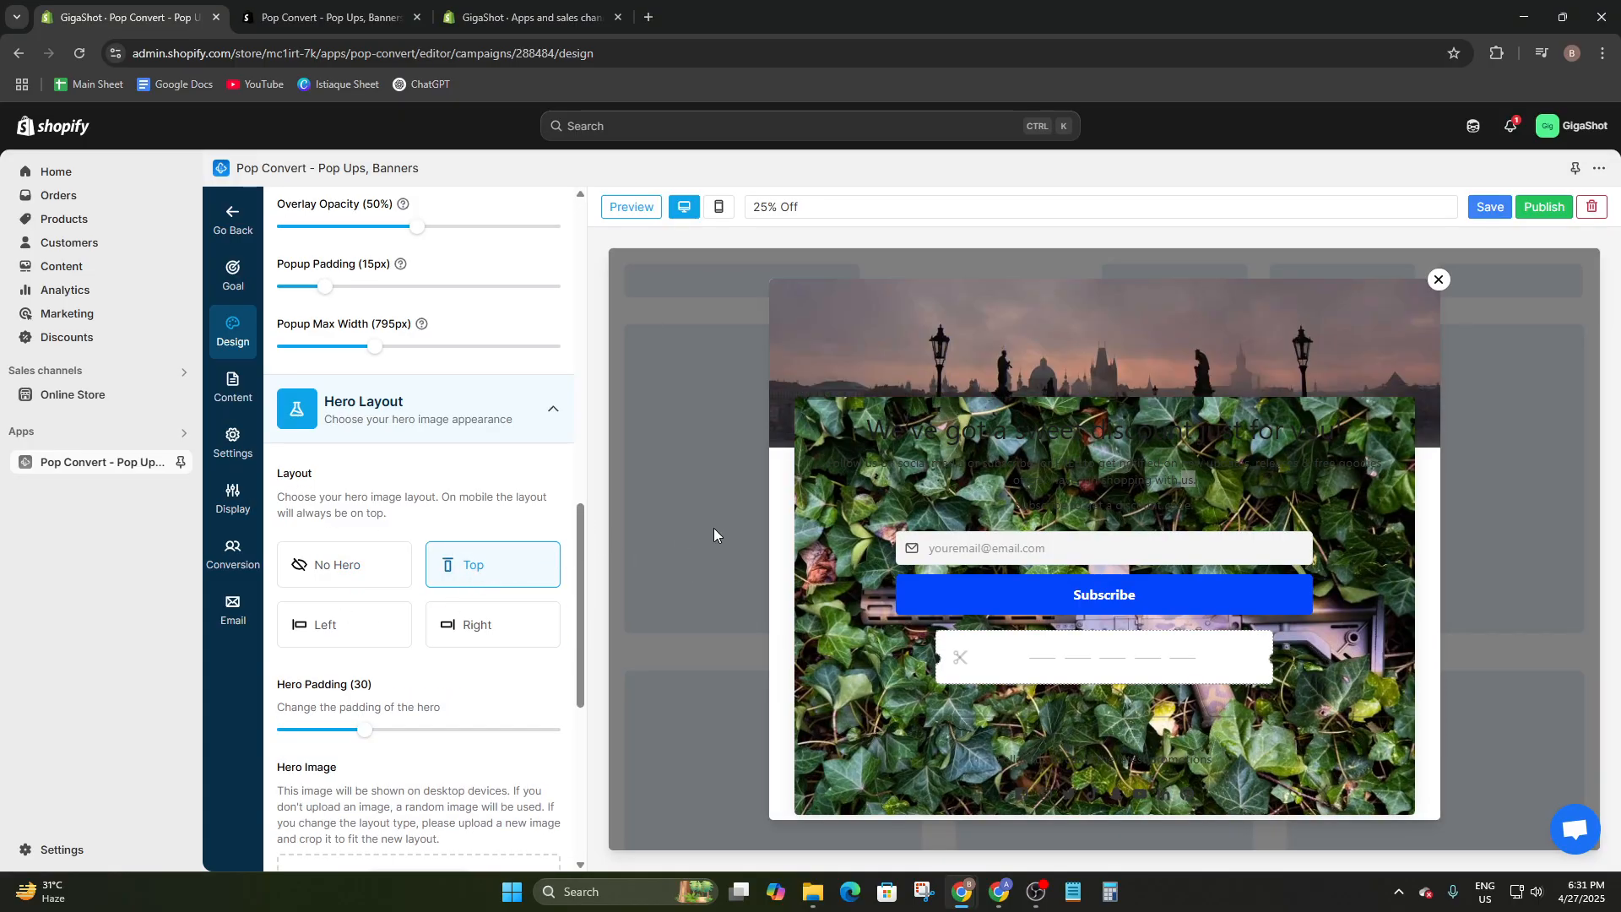
- Delete the popup's background image in the main styles and confirm the deletion
scroll(545, 456, "up", 10)
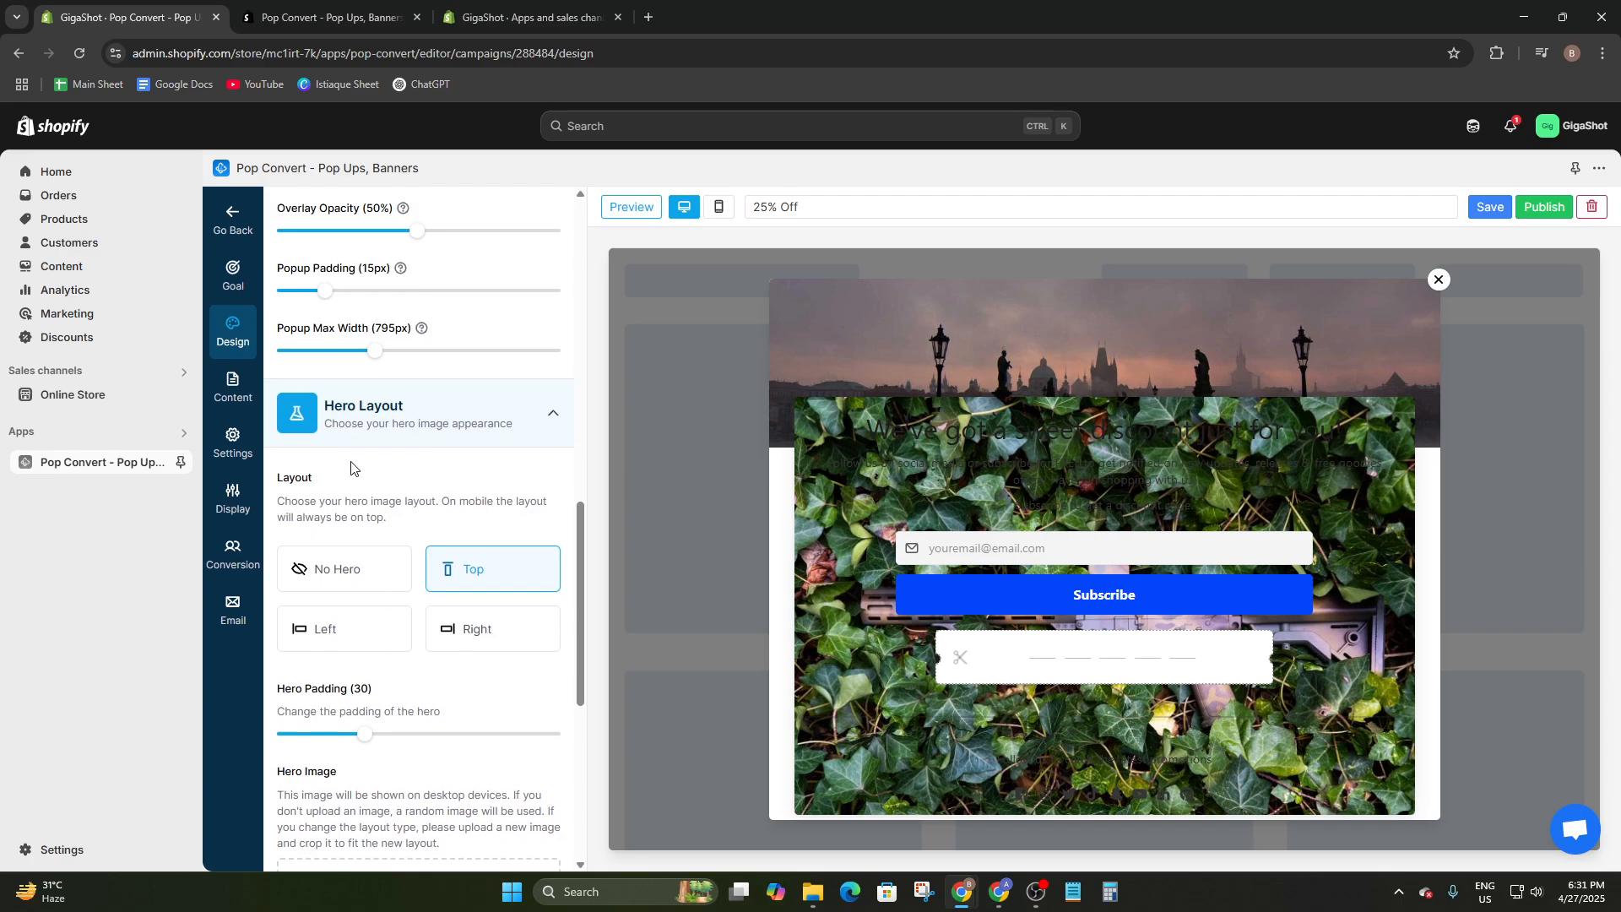
left_click(532, 448)
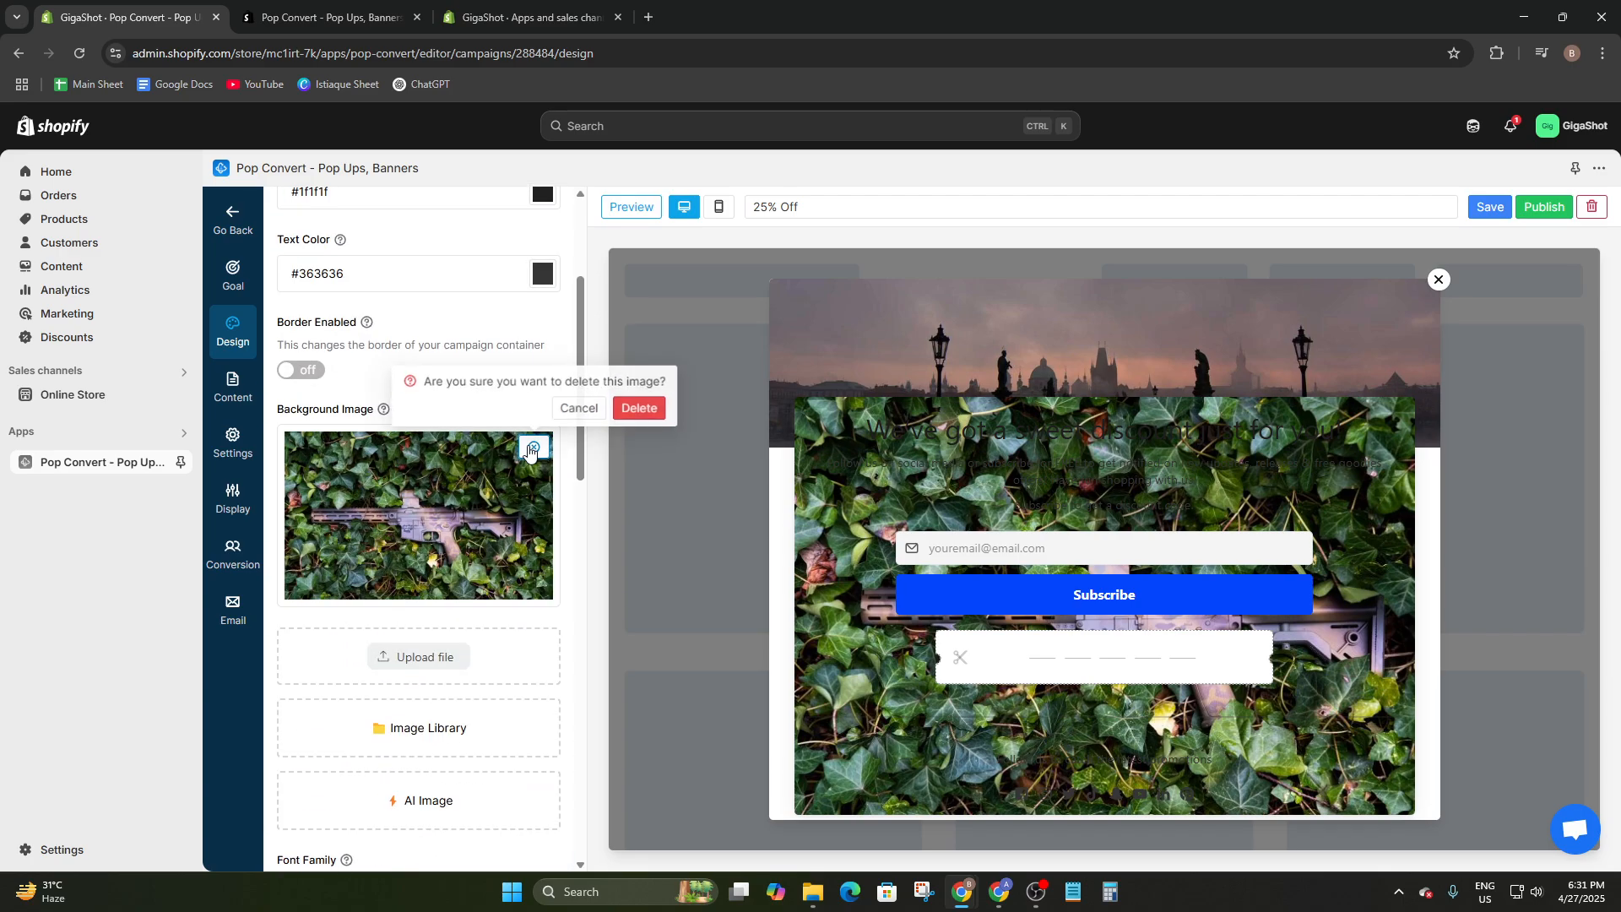
left_click(641, 408)
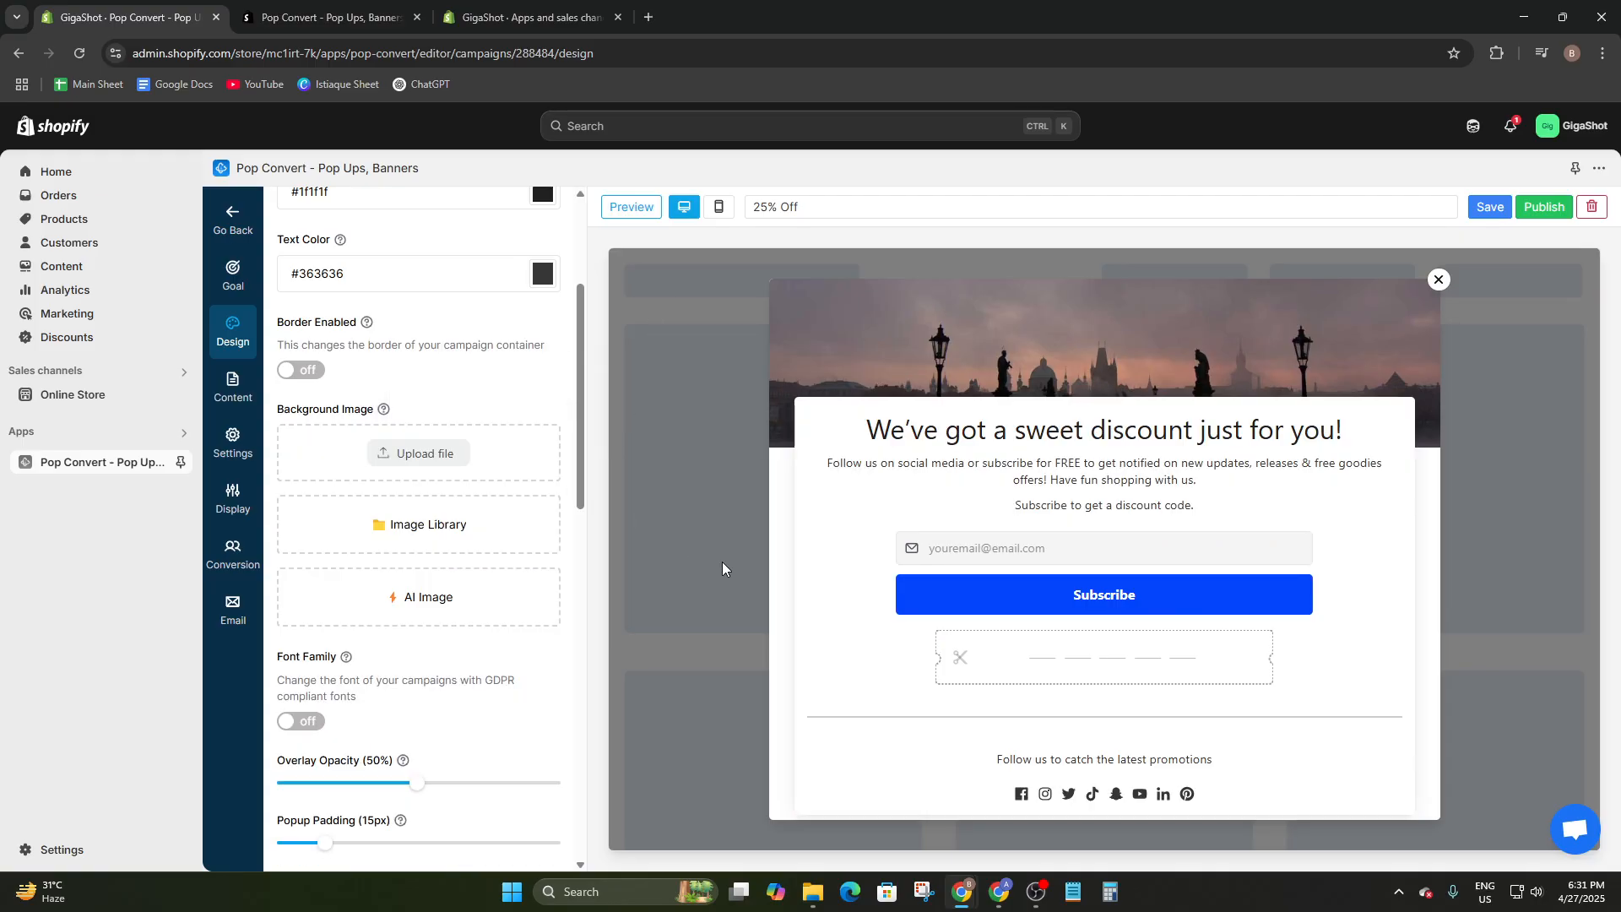
- Upload miro_painted_gun2-800x500.jpeg from the device as the popup's hero image
scroll(444, 536, "down", 7)
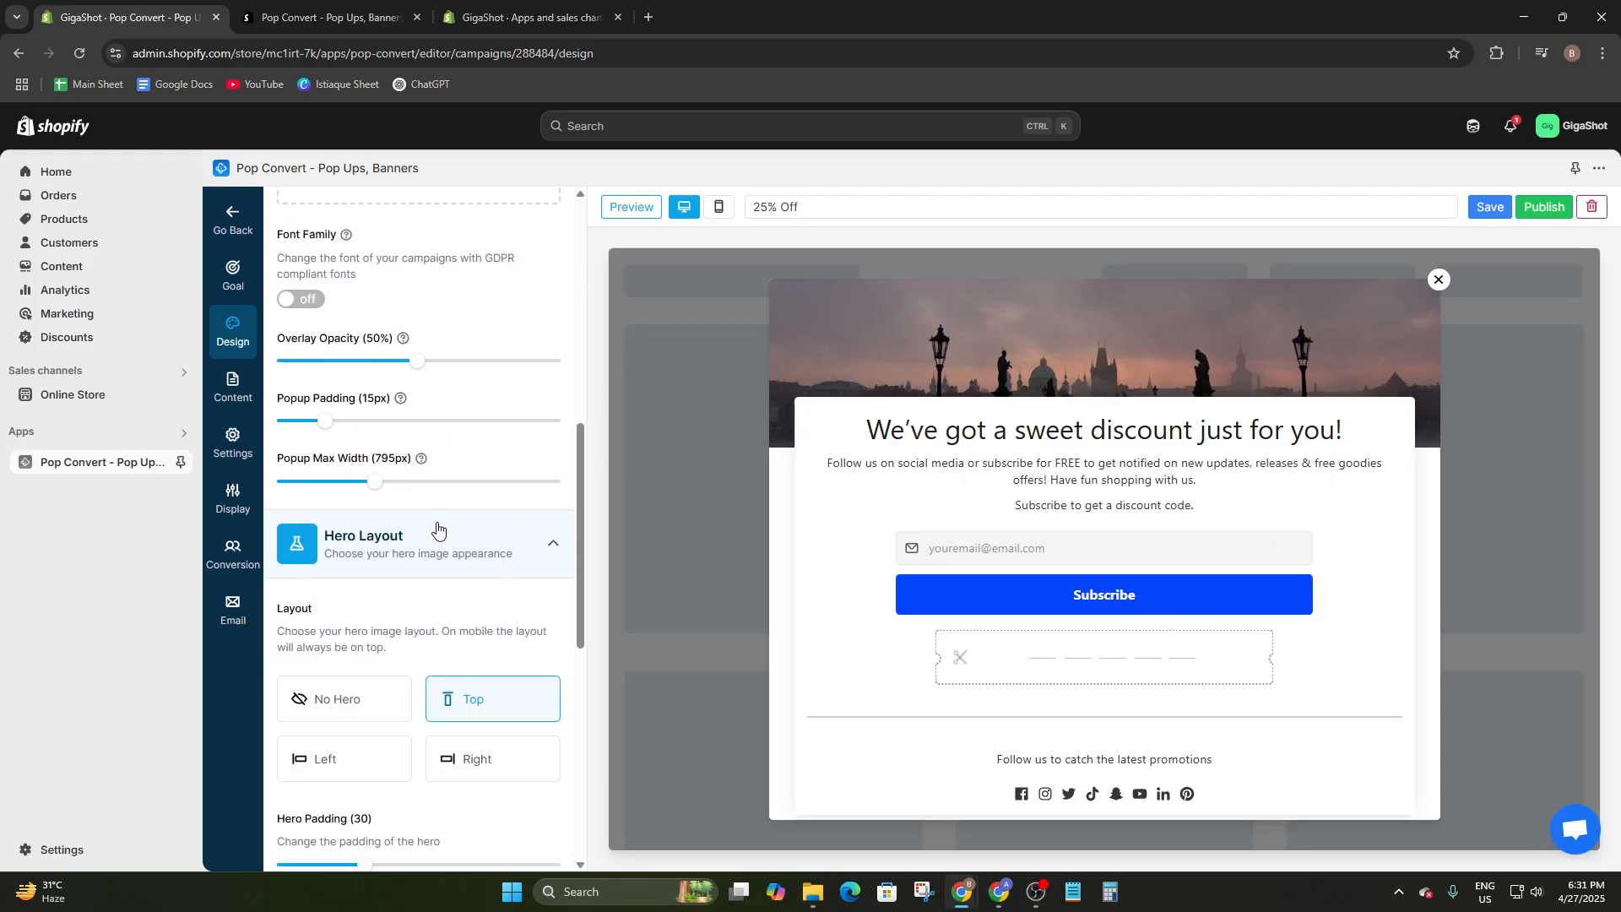
scroll(465, 565, "down", 2)
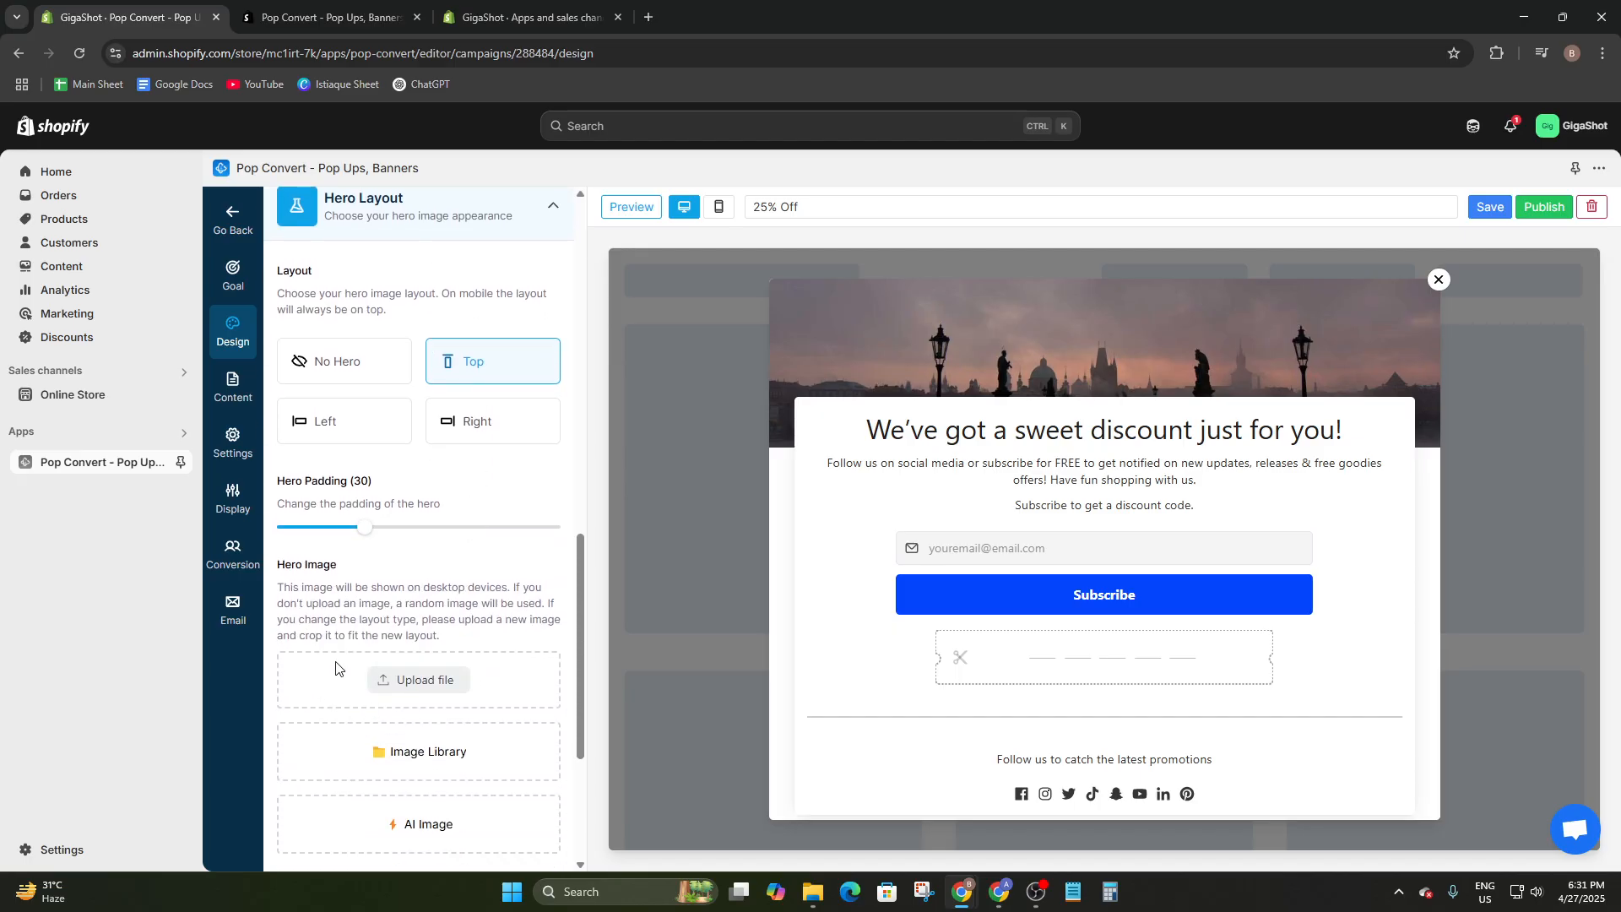
left_click(387, 700)
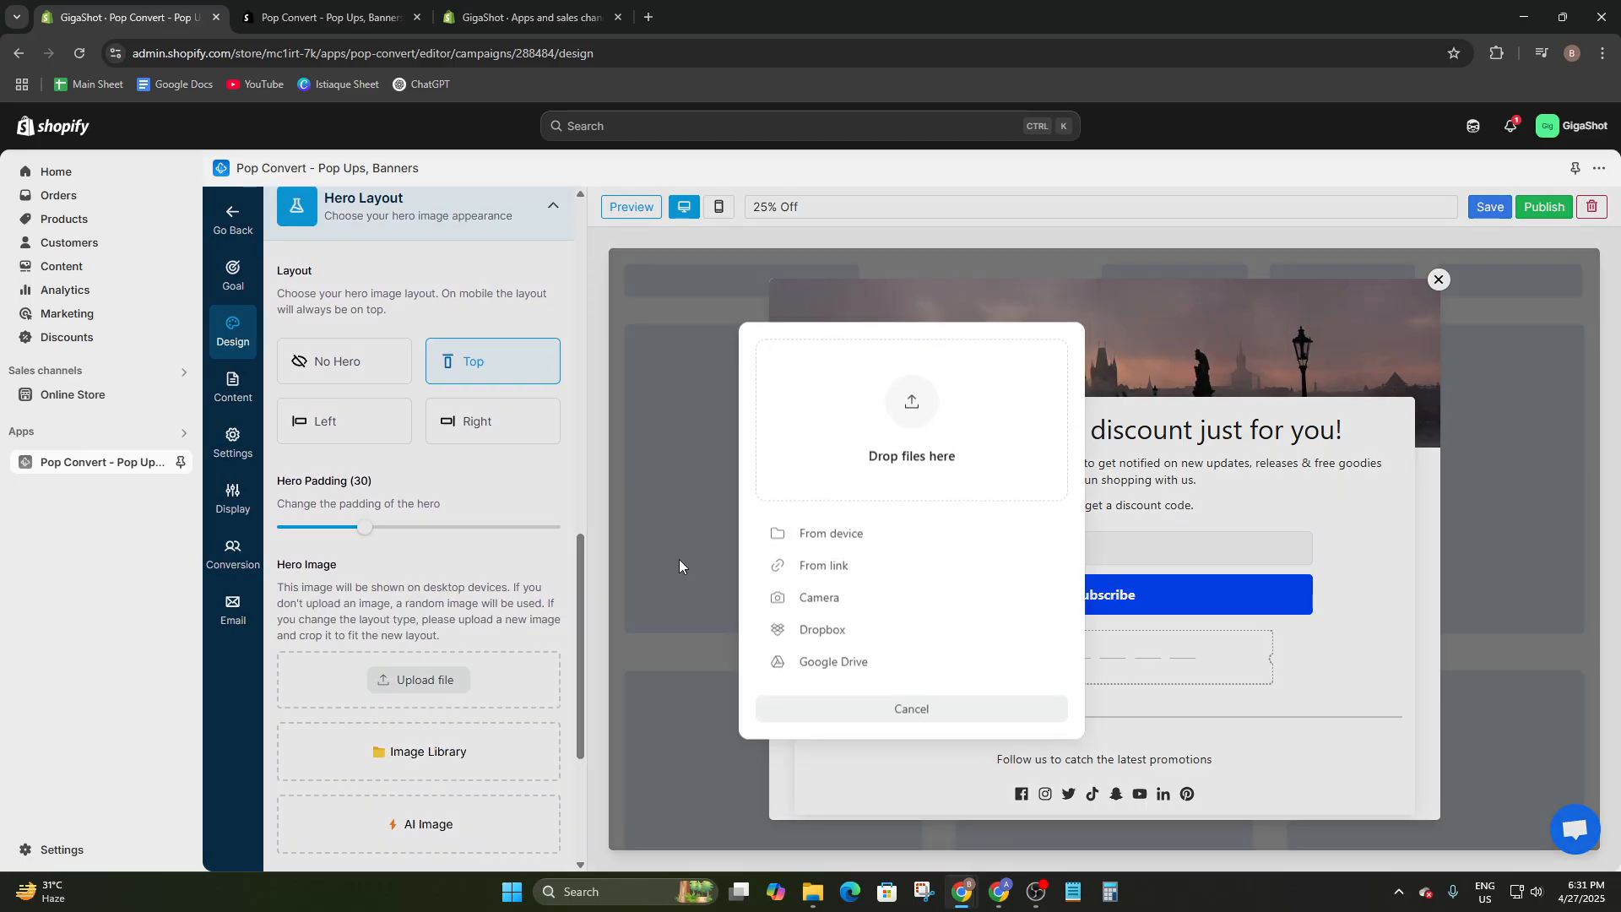
left_click(929, 401)
double_click(354, 338)
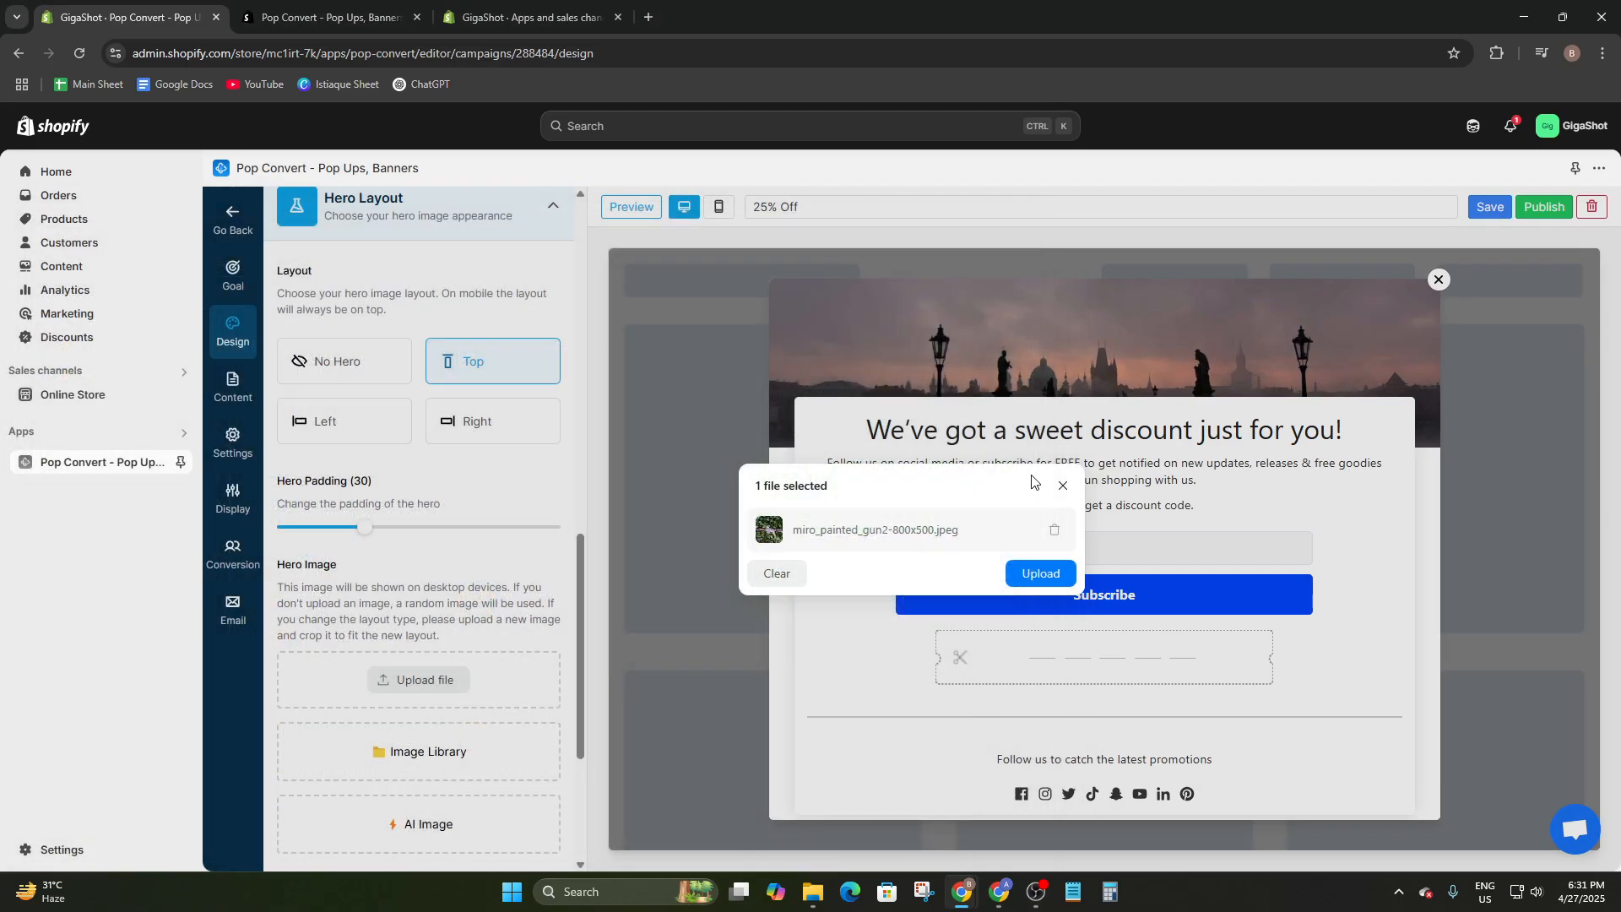
left_click(1049, 573)
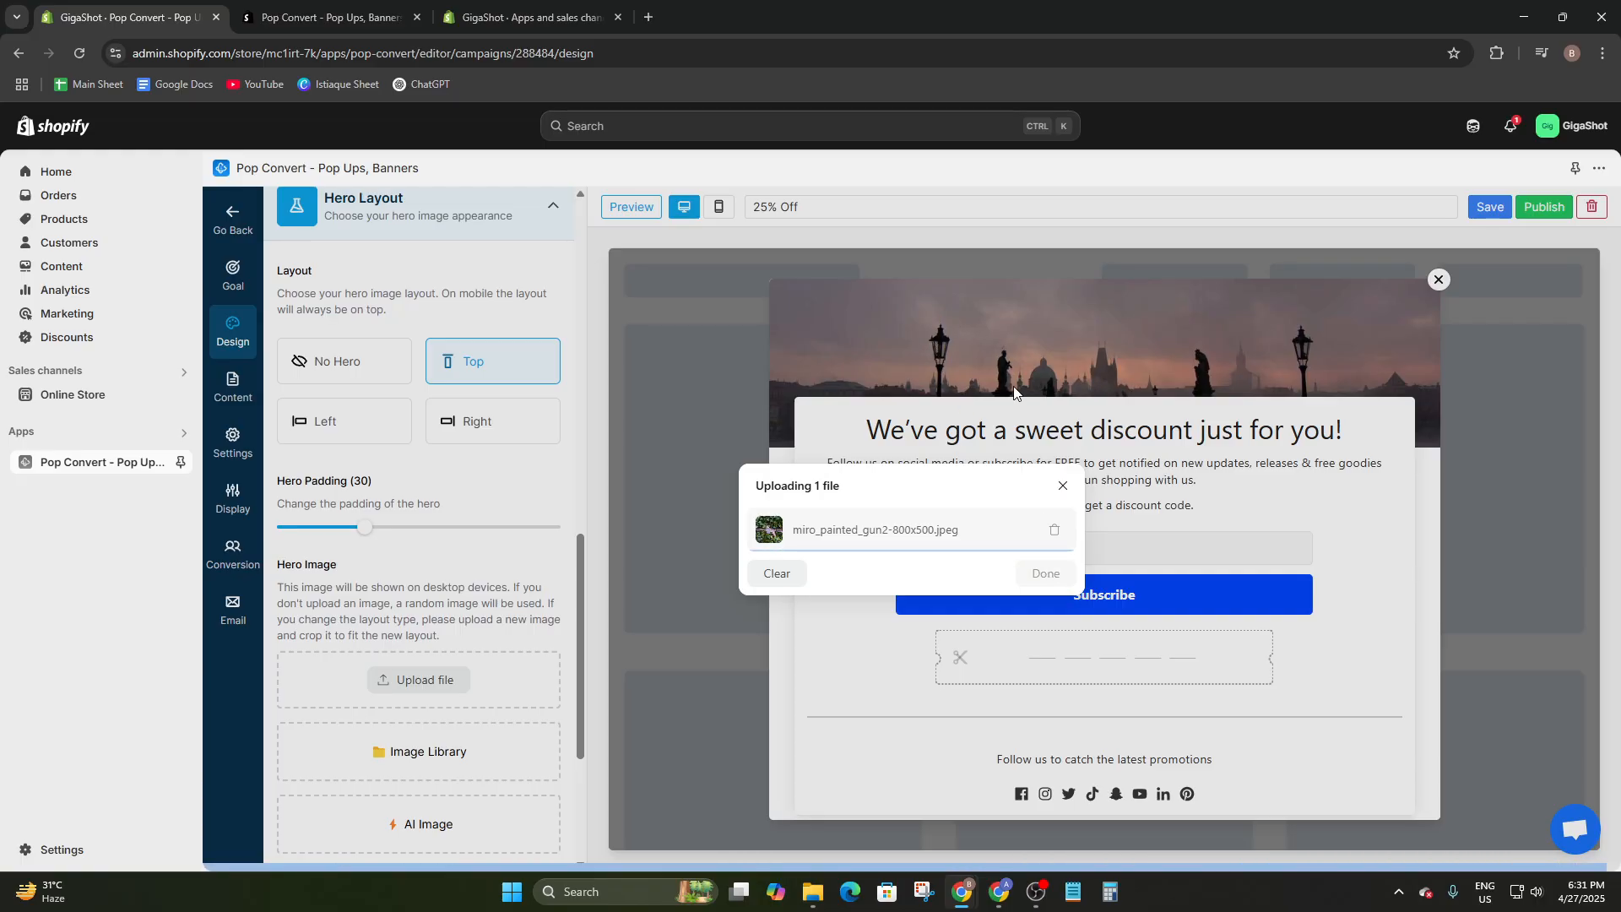
left_click(1037, 572)
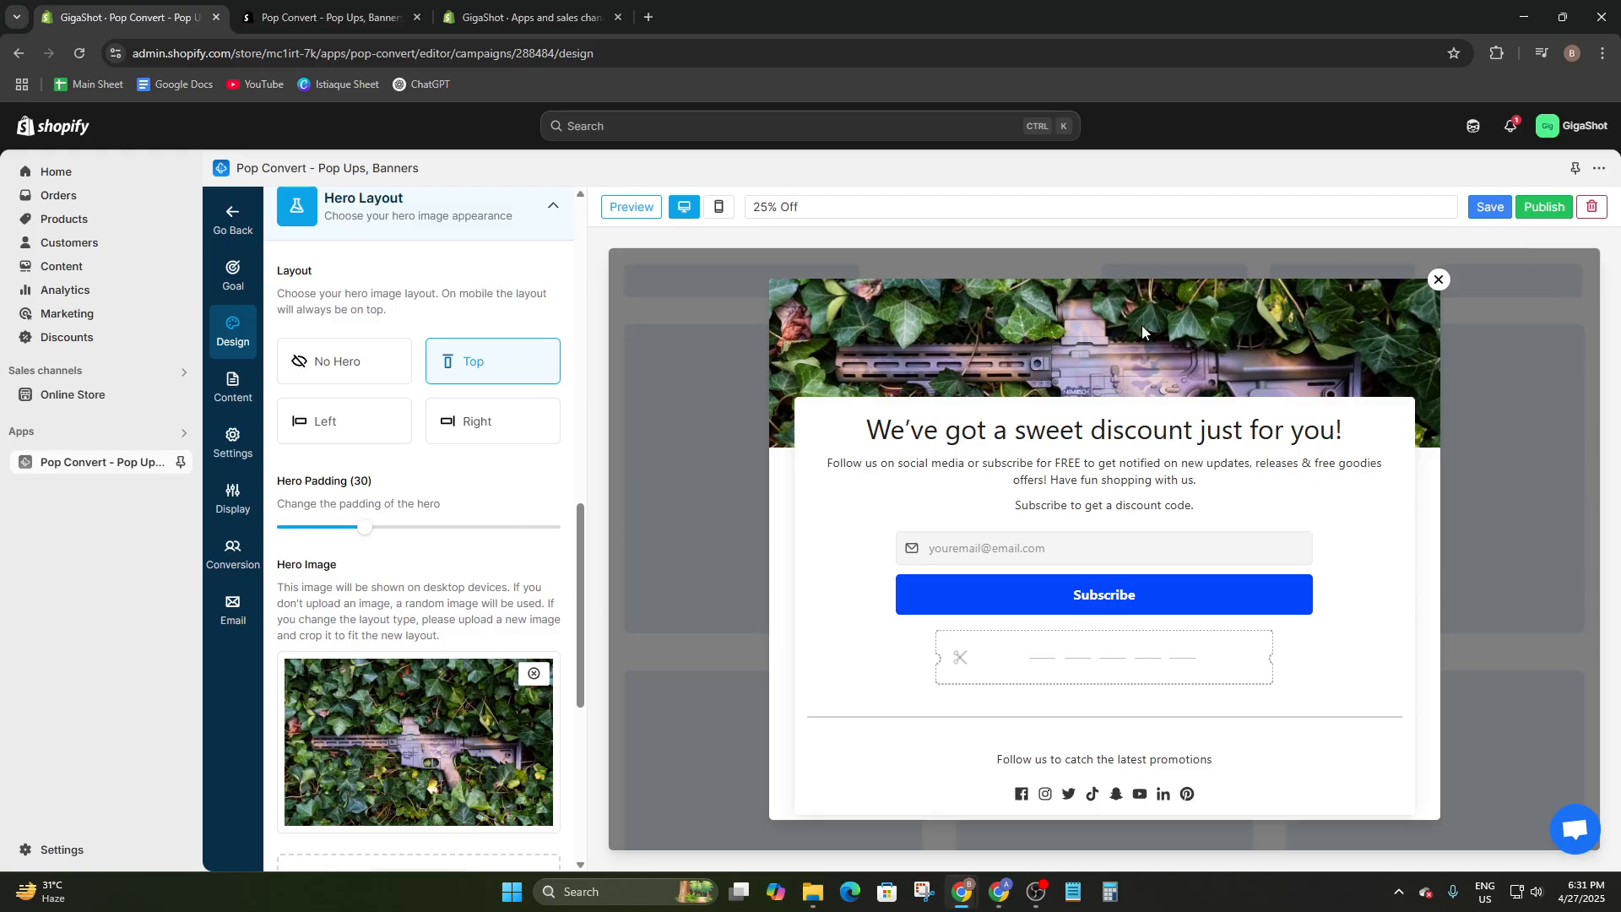
- Set the popup's background color to black (#000000FF) in the main styles
scroll(385, 744, "down", 4)
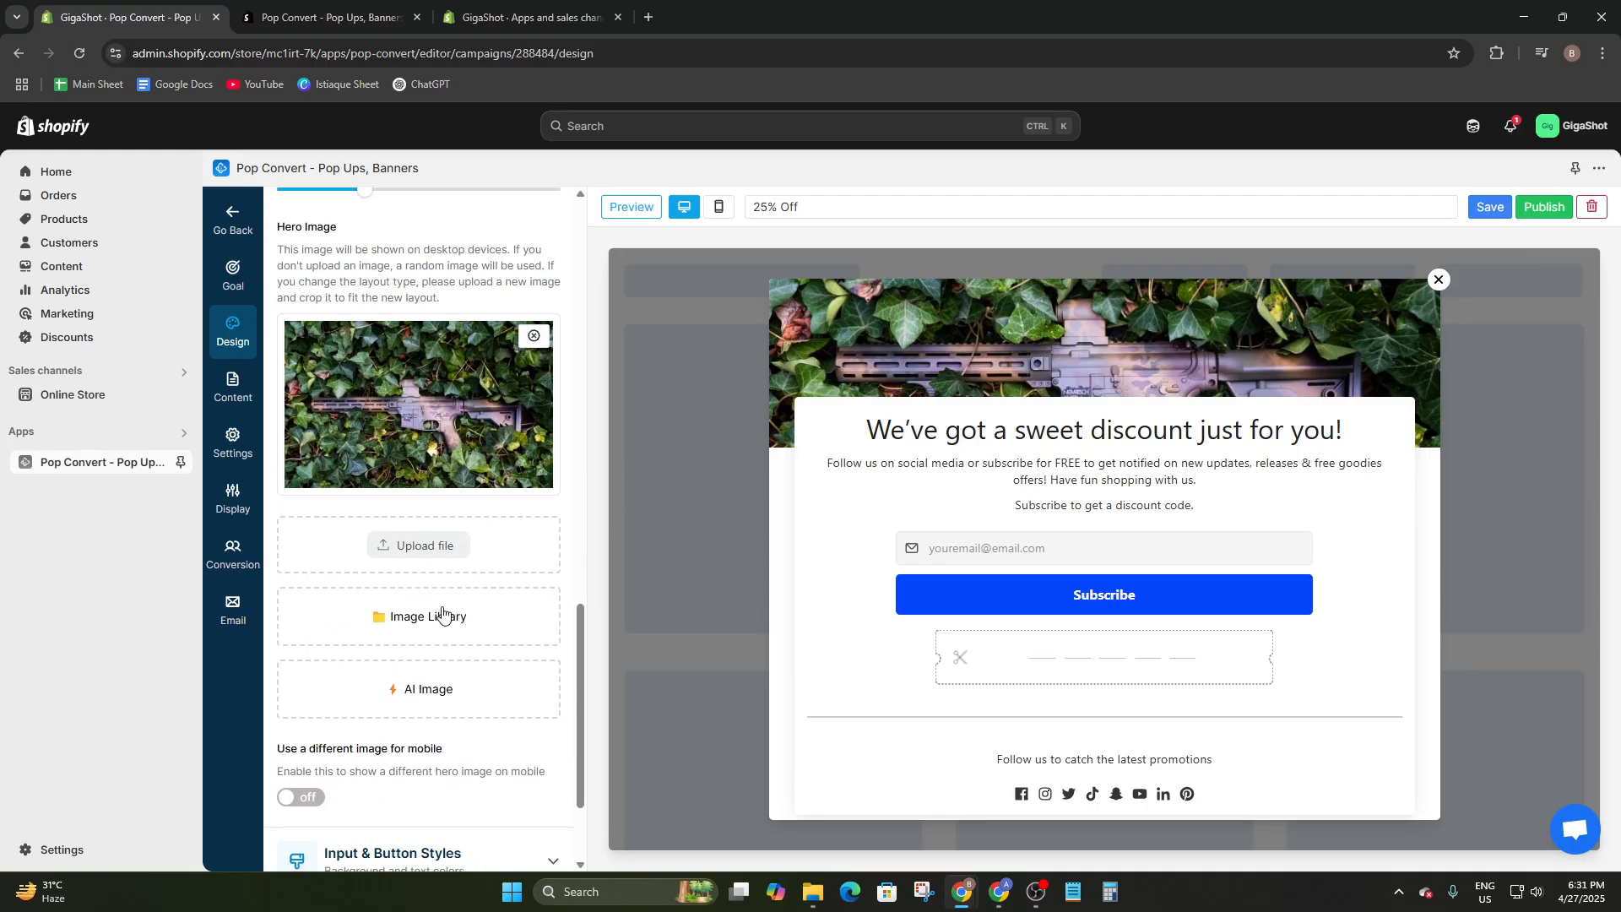
scroll(442, 608, "down", 2)
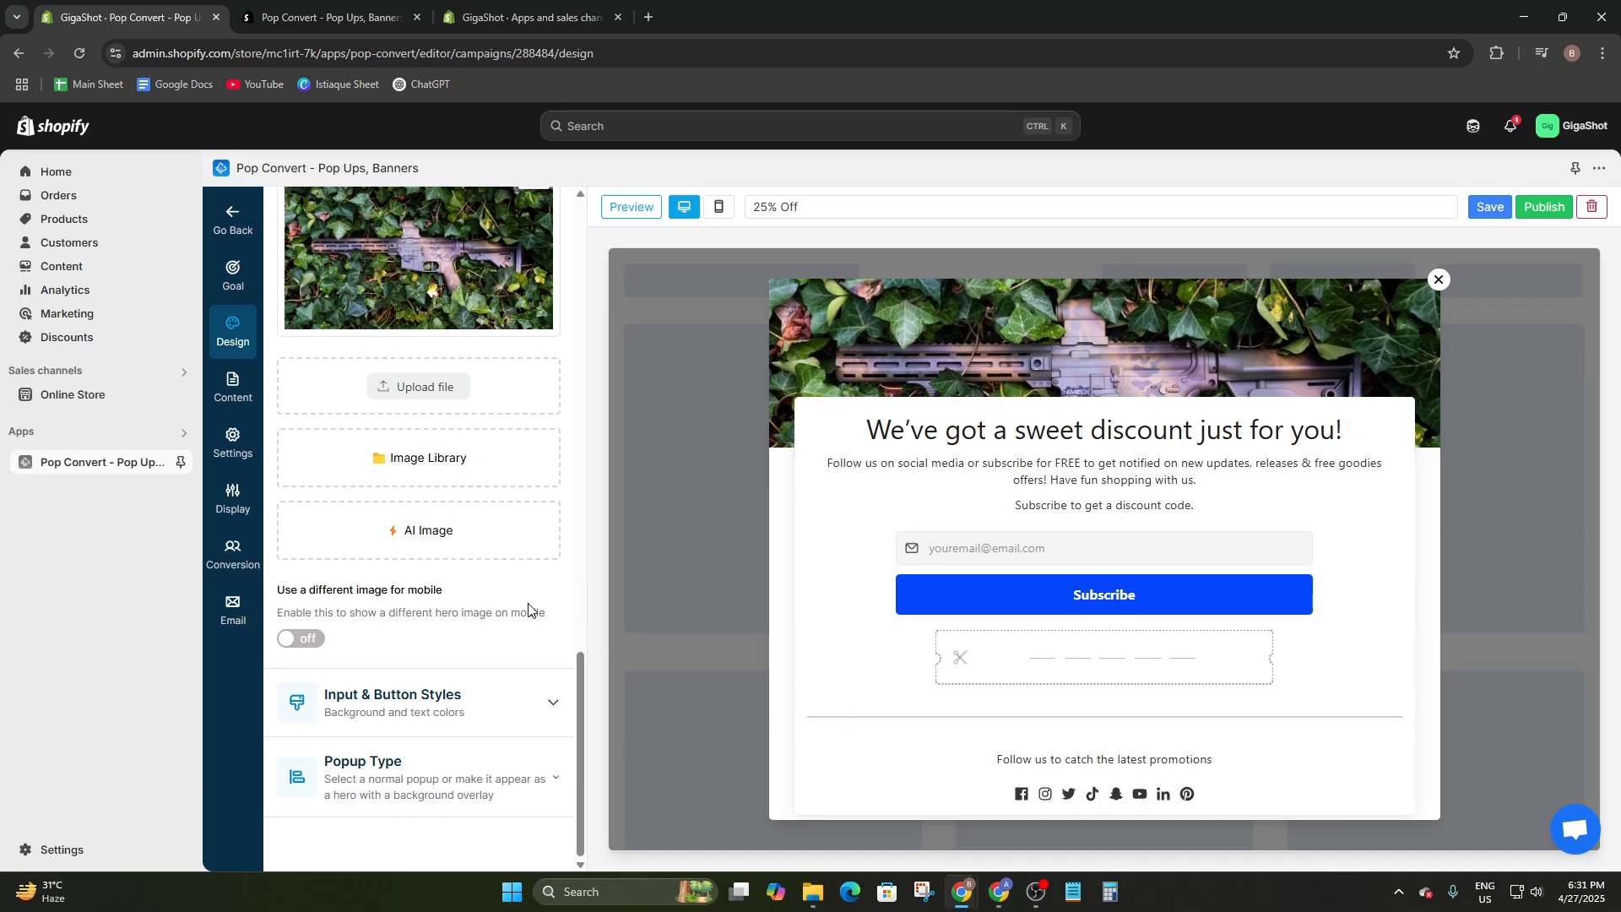
scroll(490, 603, "up", 10)
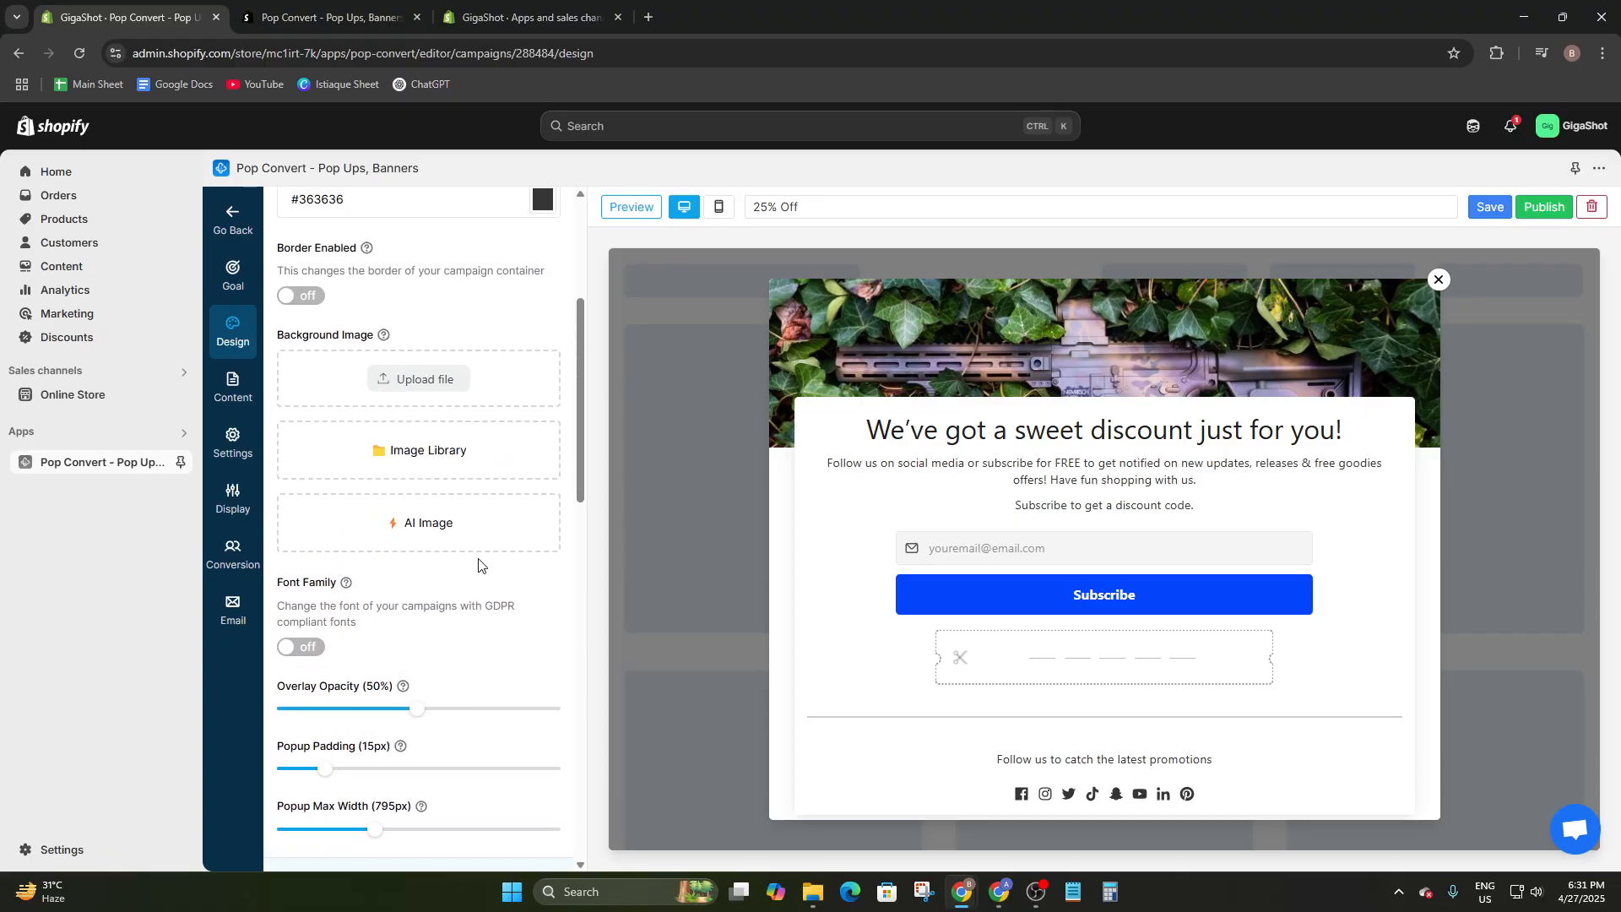
scroll(473, 540, "up", 4)
left_click(541, 361)
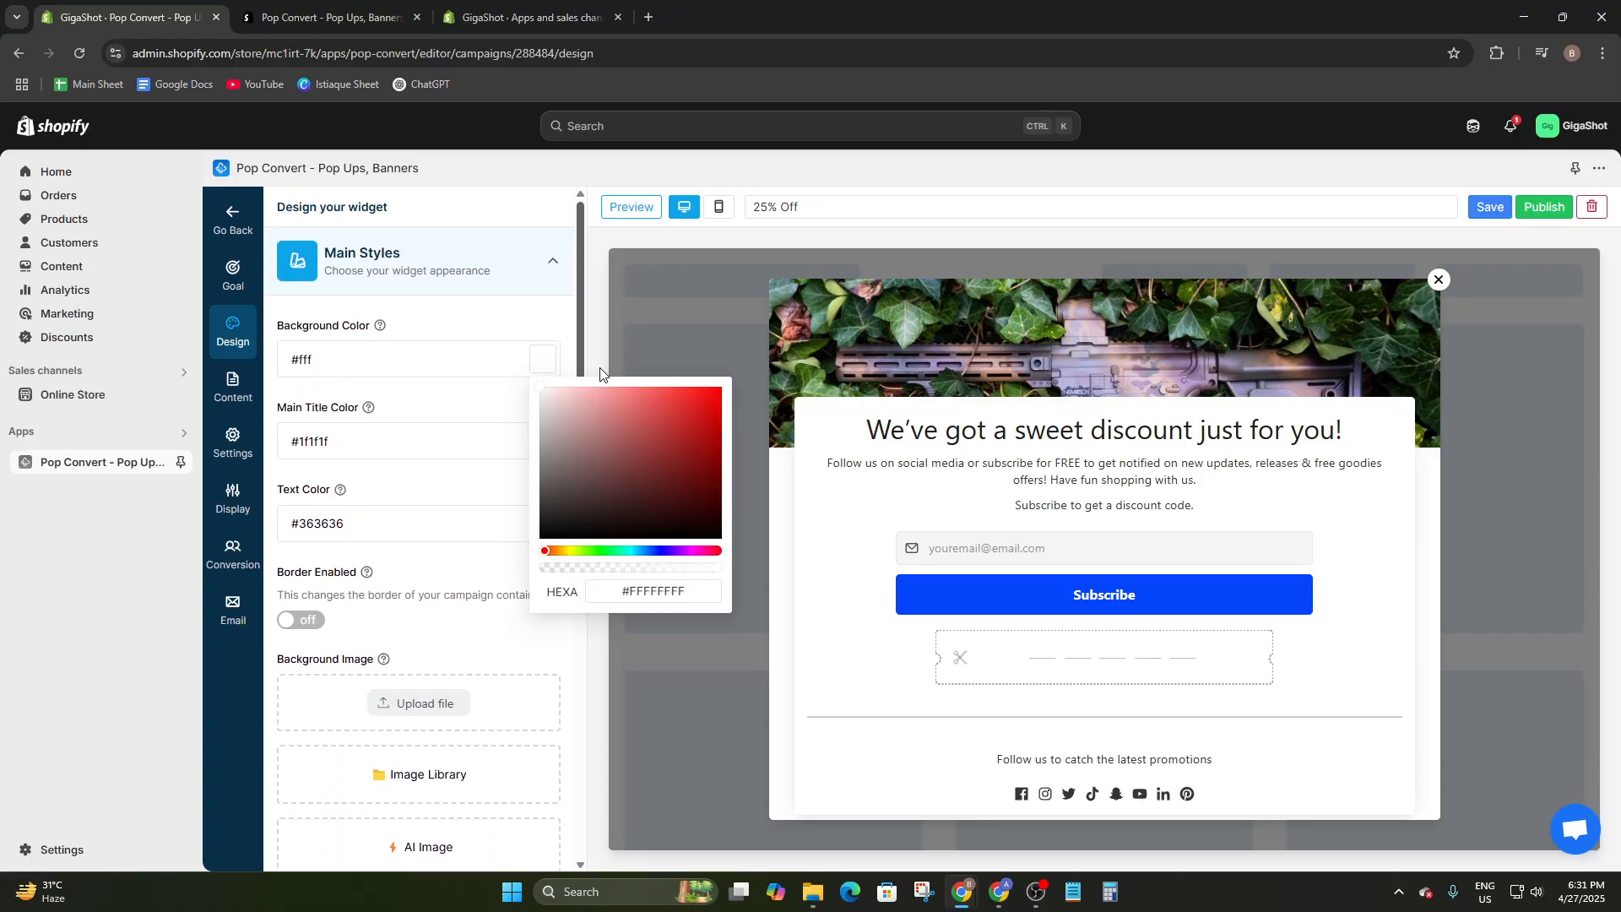
left_click_drag(545, 530, 542, 541)
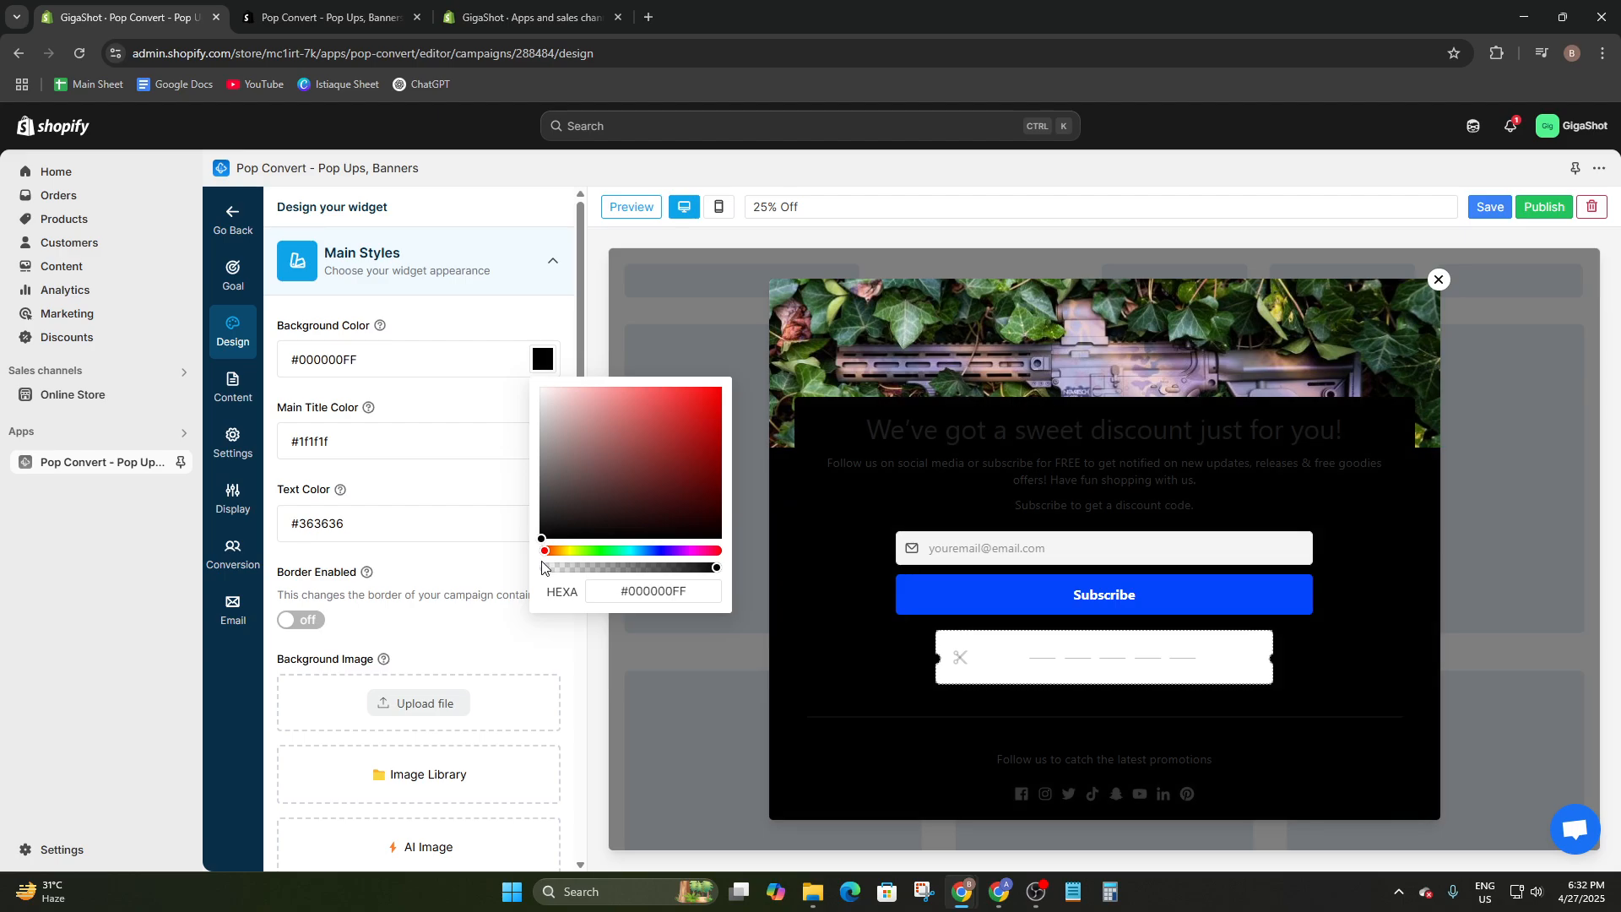
- Set both the main title color and the text color of the popup to white (#FFFFFFFF)
left_click(309, 442)
left_click(548, 443)
left_click_drag(544, 510, 530, 439)
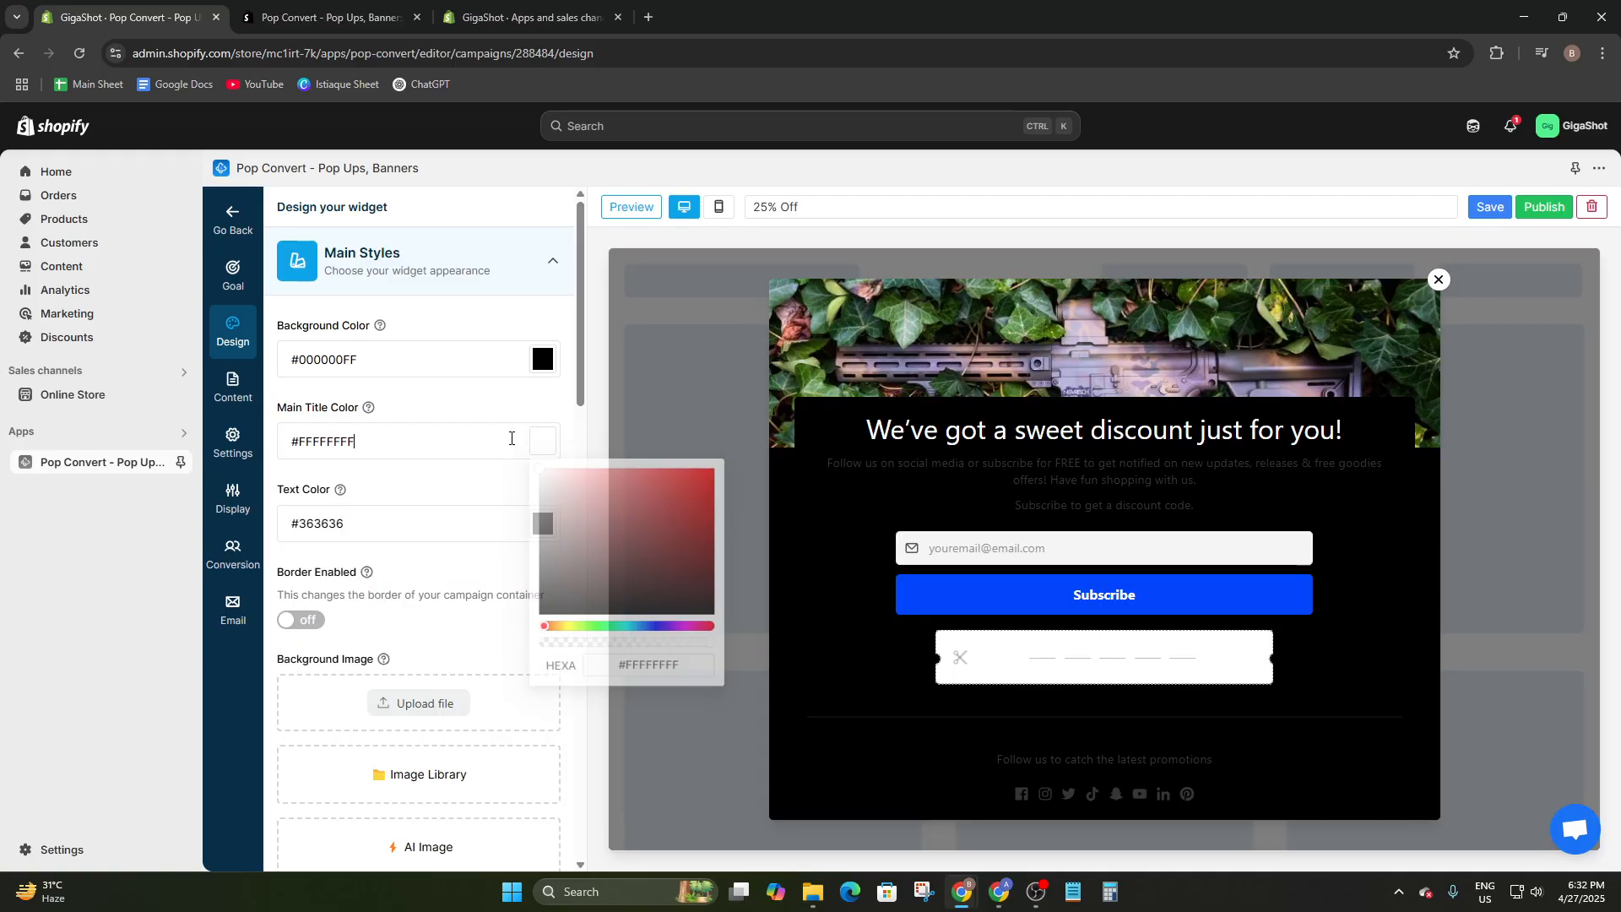
left_click(427, 514)
left_click(543, 524)
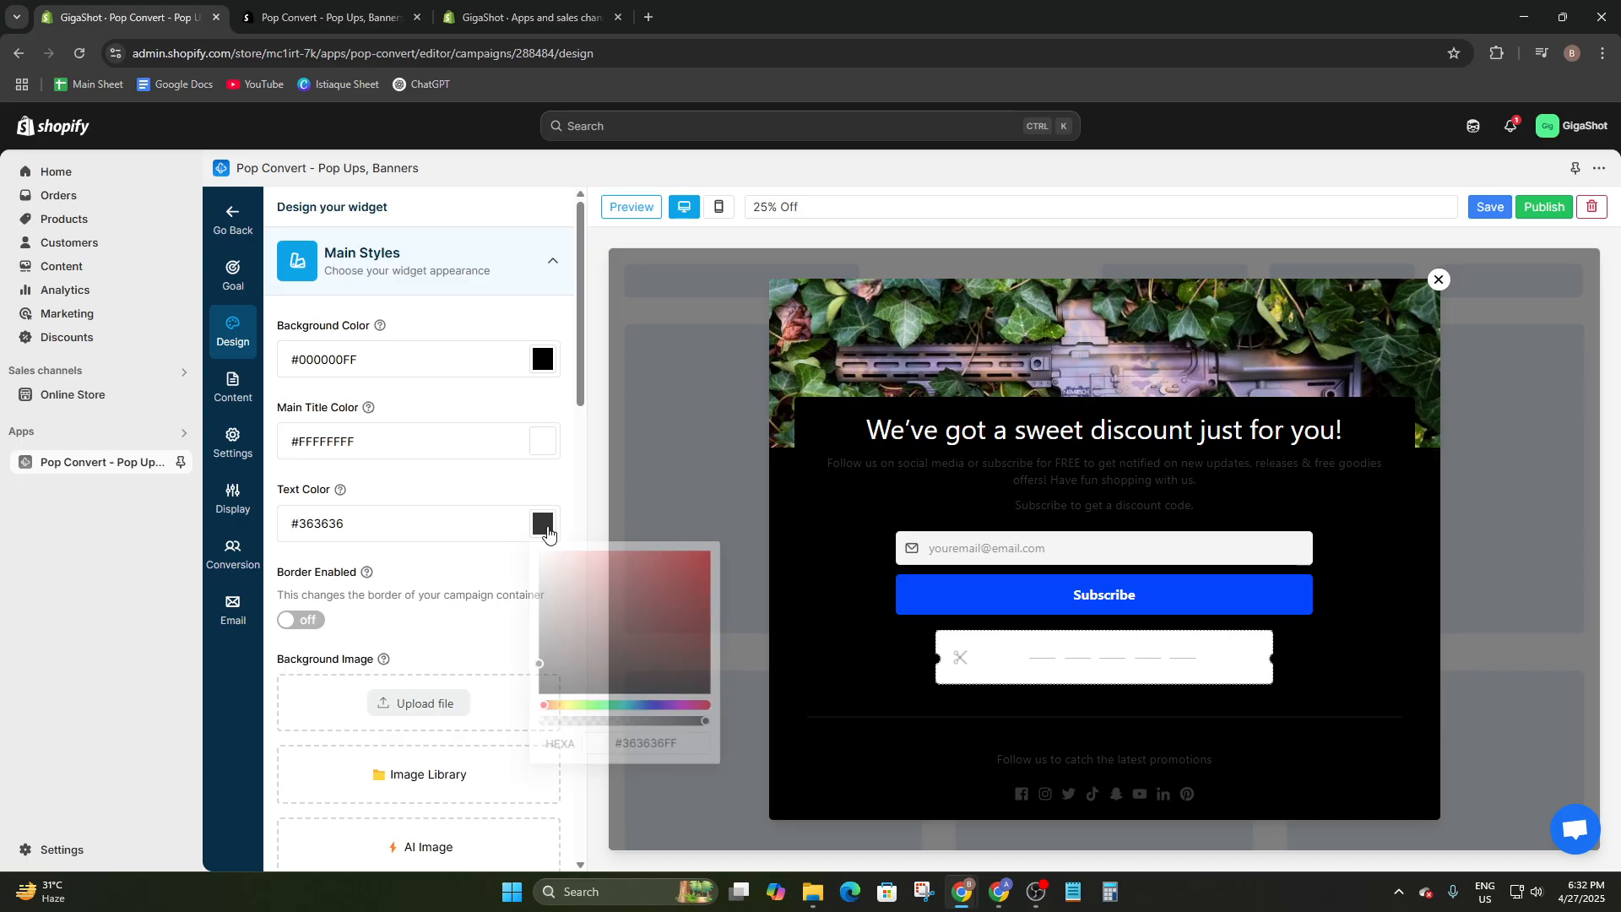
left_click_drag(530, 659, 524, 531)
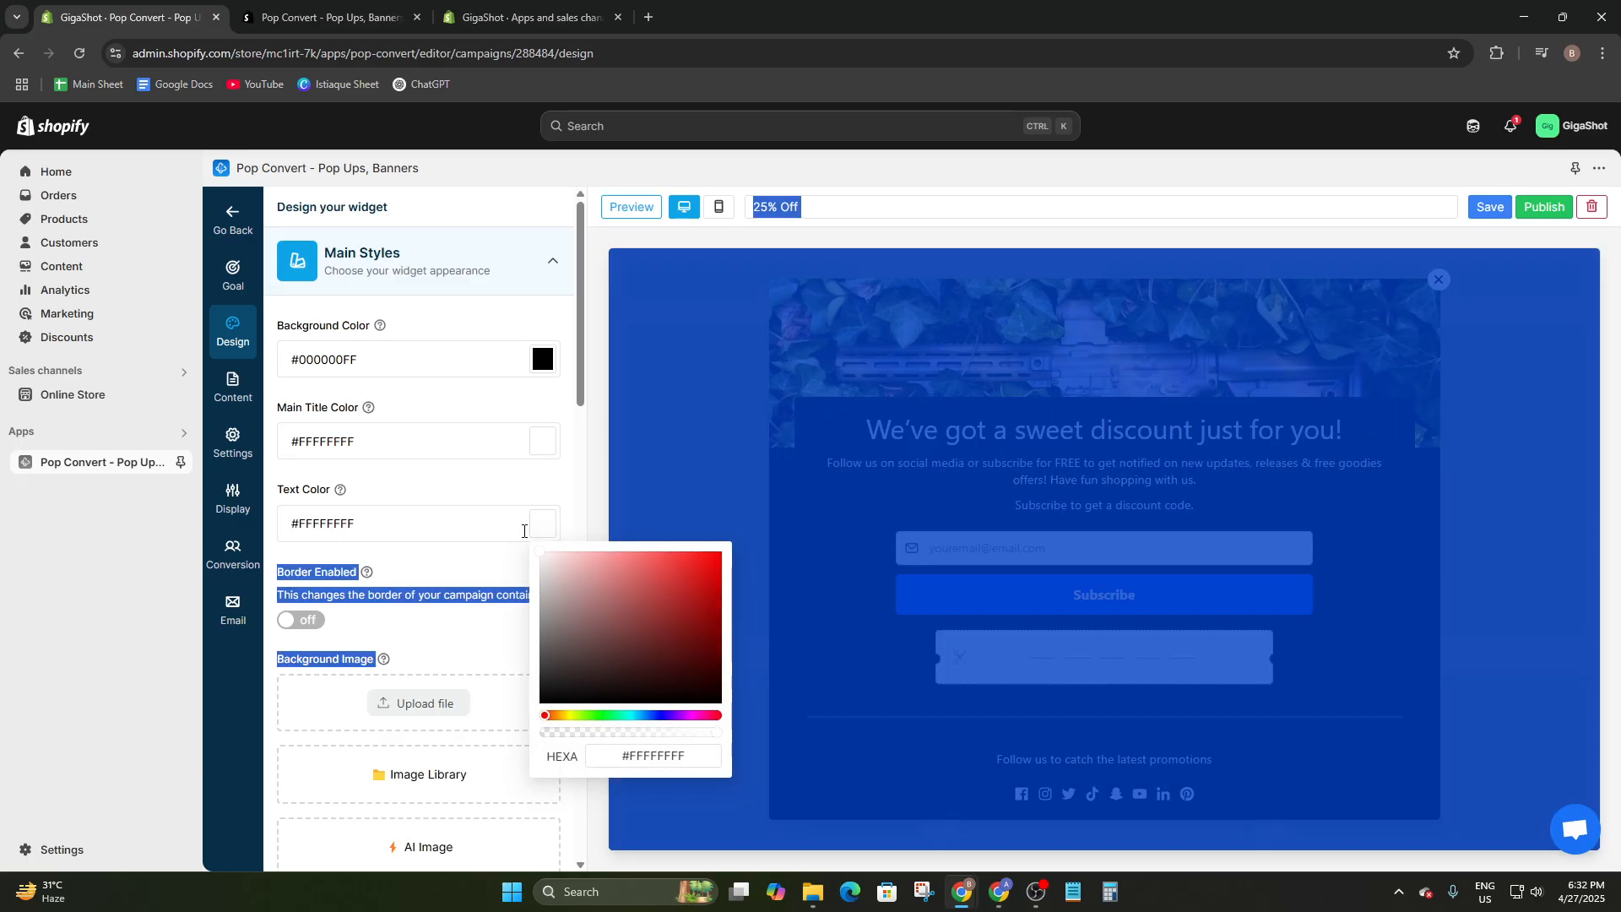
left_click(509, 484)
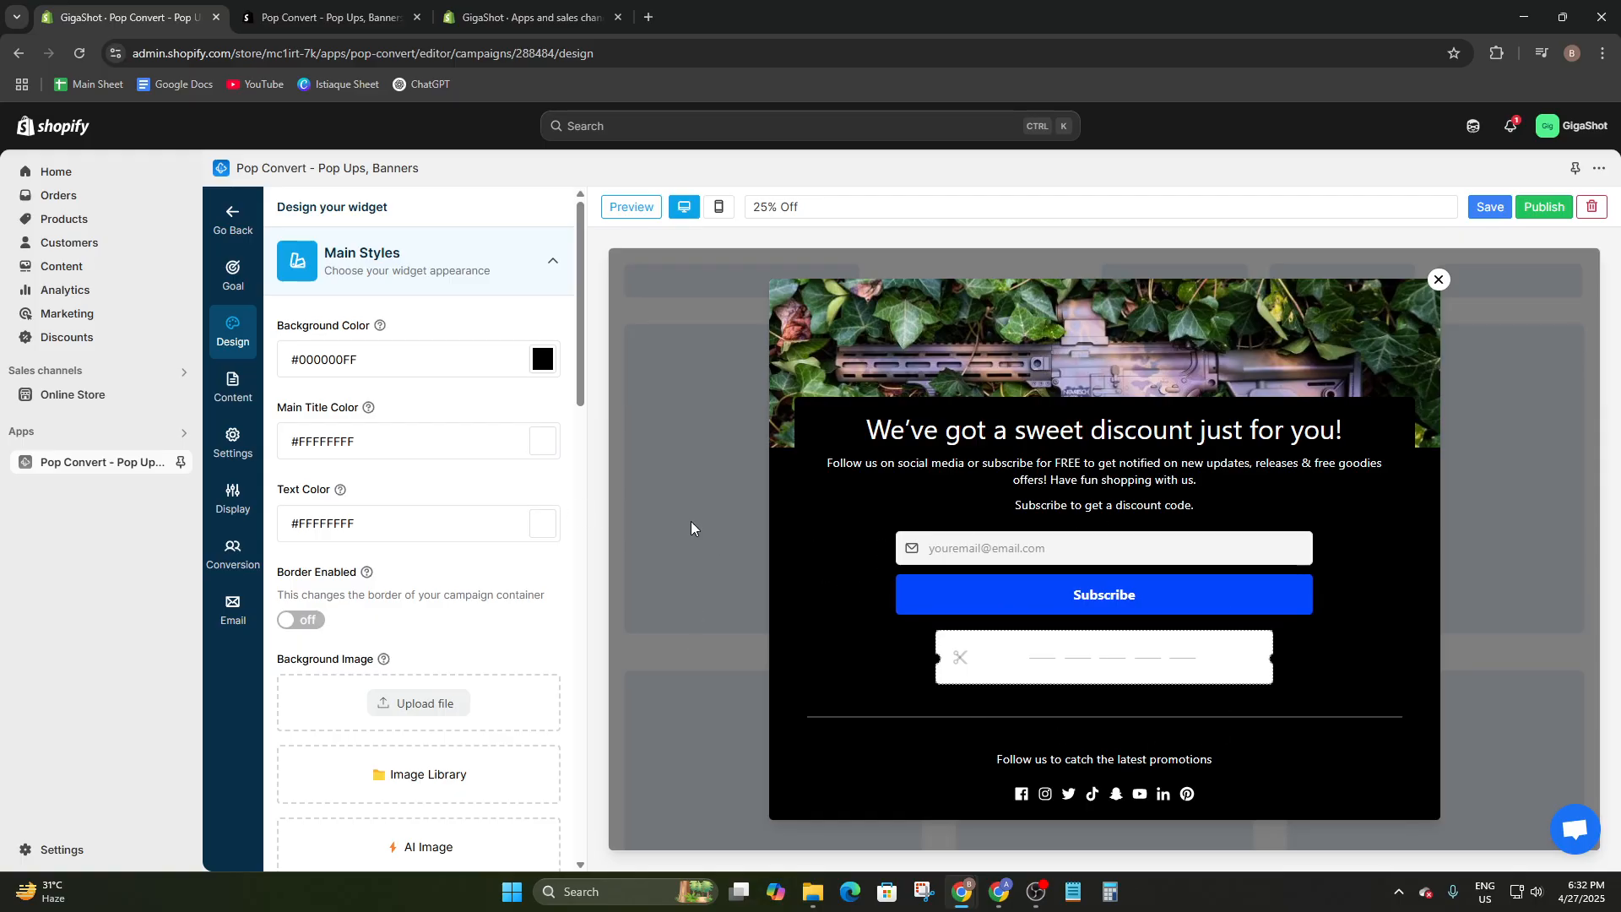
- Set the hero padding to 18 in the popup's hero layout settings
scroll(406, 540, "down", 2)
scroll(417, 590, "up", 1)
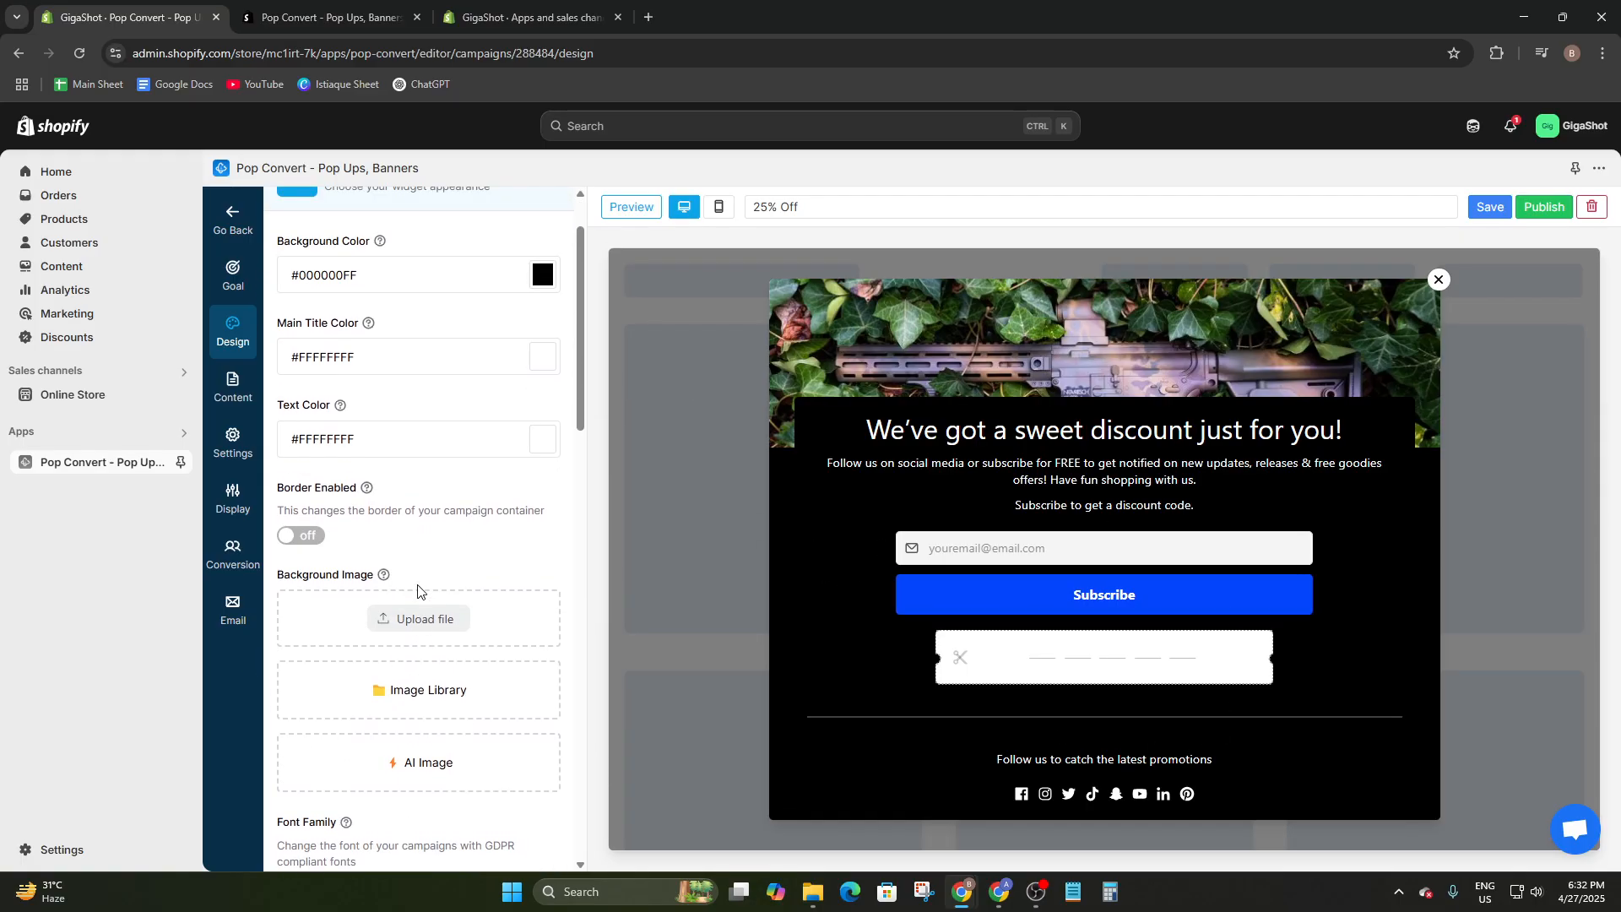
scroll(416, 590, "down", 6)
scroll(418, 590, "down", 5)
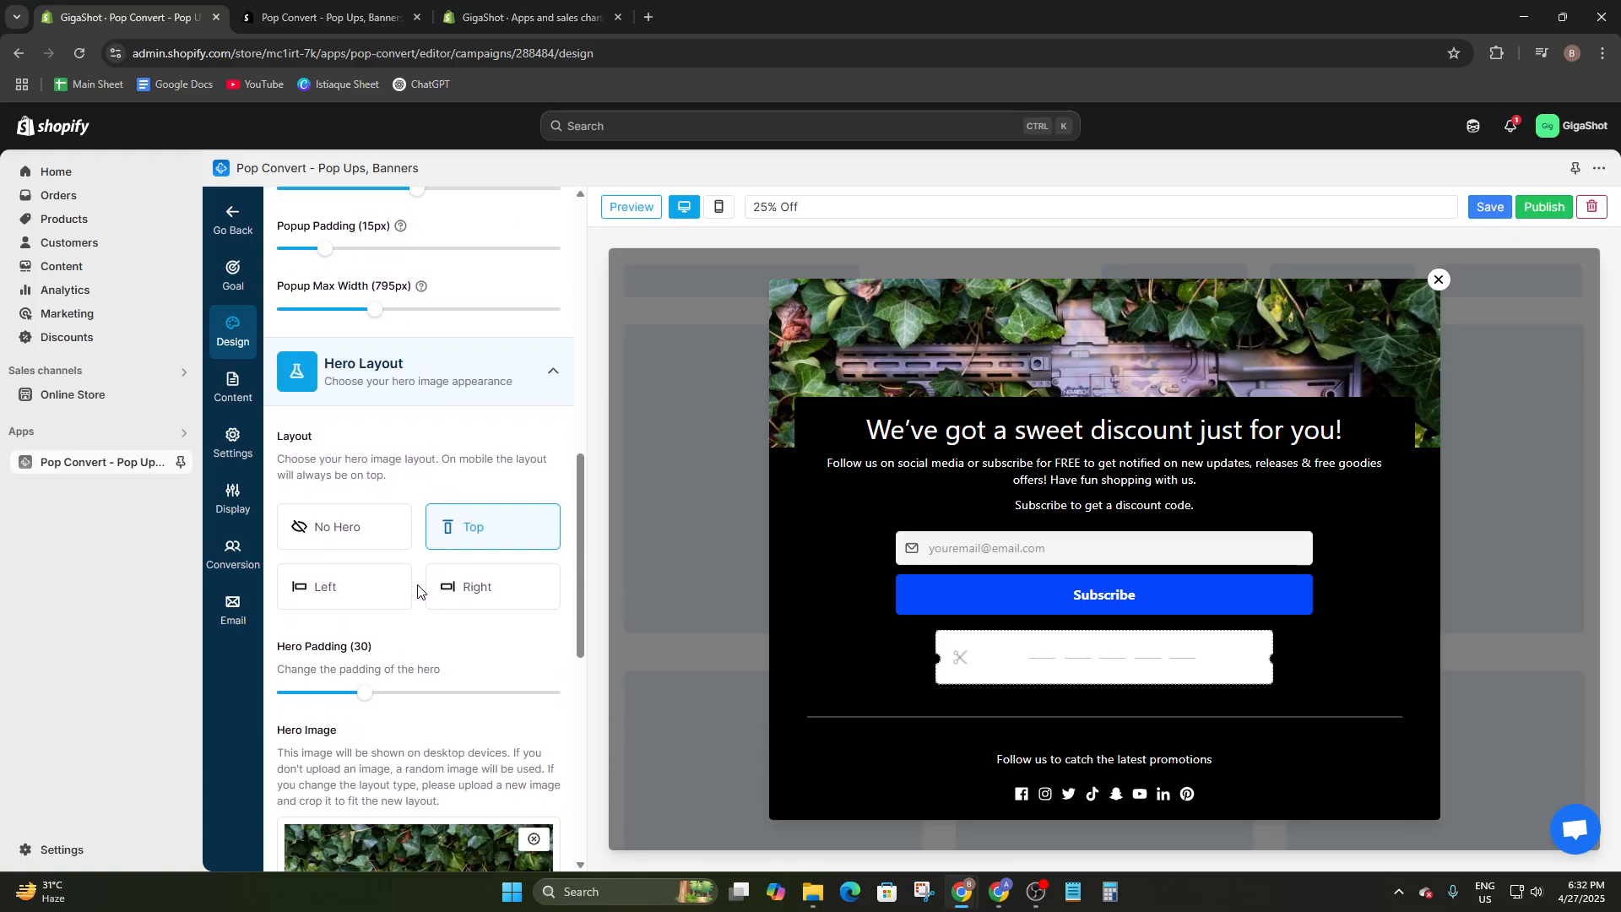
mouse_move(363, 525)
left_mouse_down()
mouse_move(410, 533)
mouse_move(334, 537)
left_mouse_up()
- Set the Subscribe button's background color to pink (#FC03CAFF) in the input and button styles
scroll(363, 547, "down", 5)
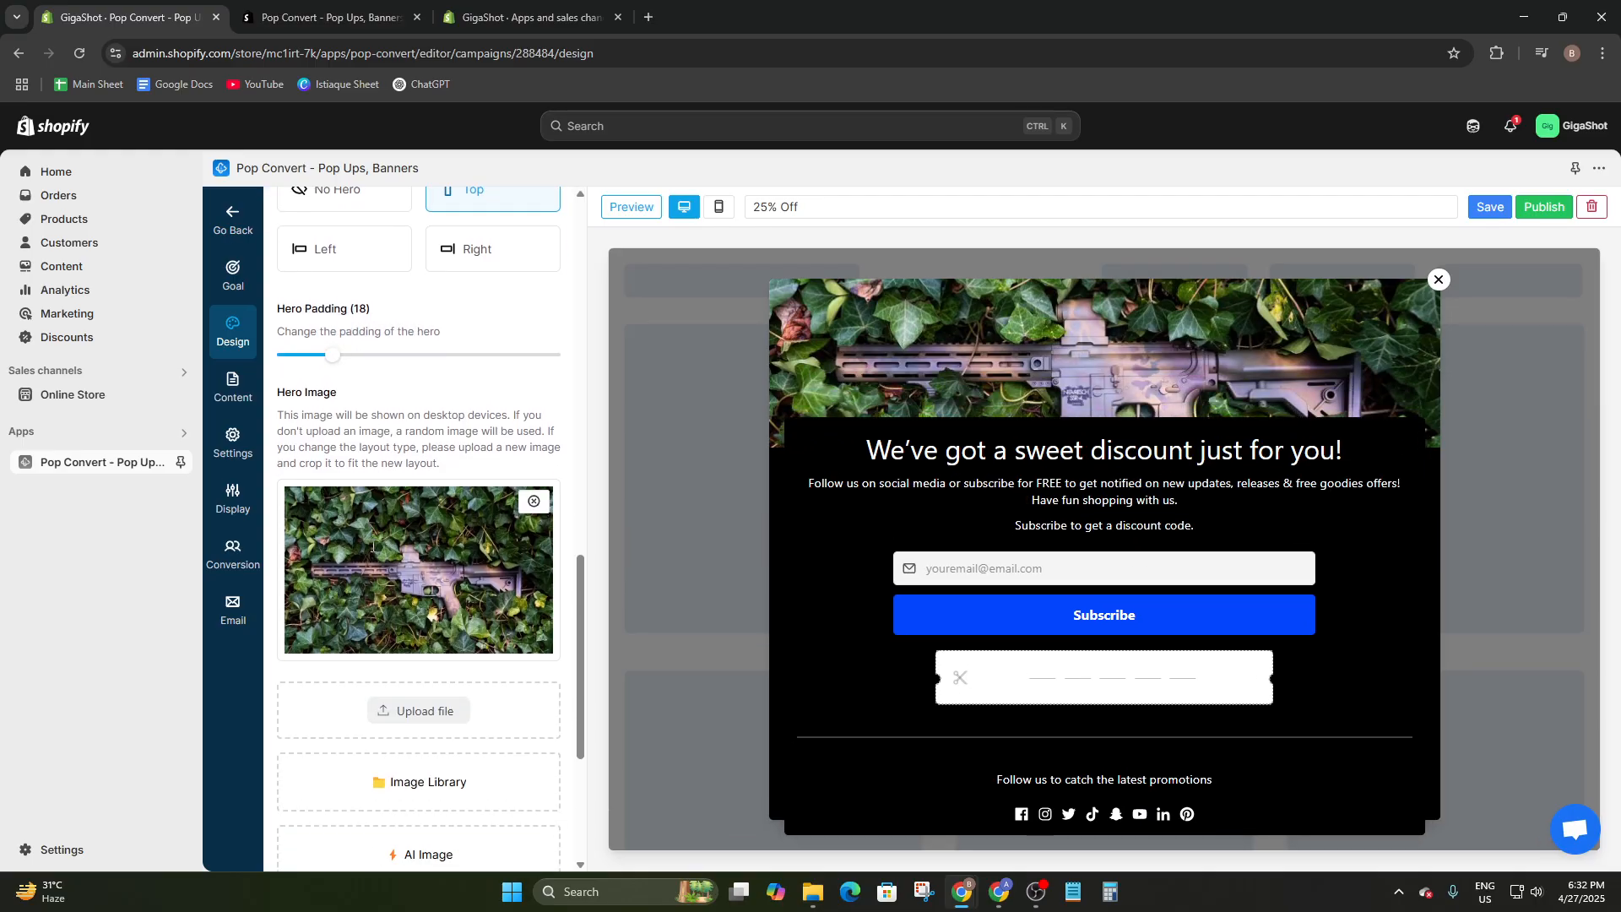
scroll(422, 549, "down", 1)
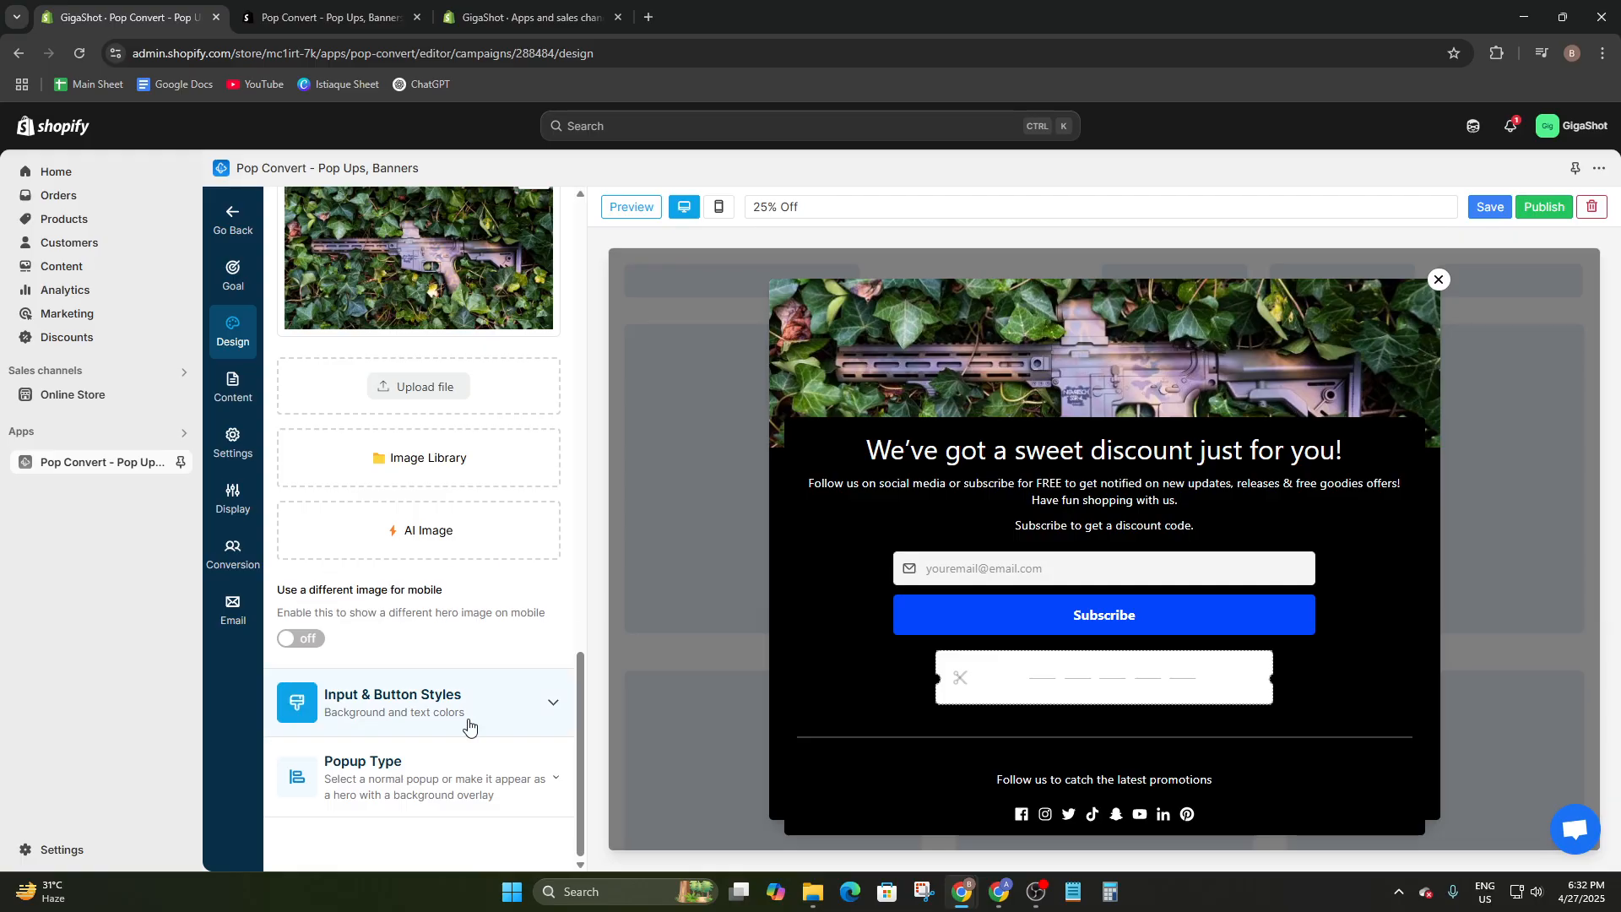
left_click(409, 715)
scroll(456, 659, "down", 2)
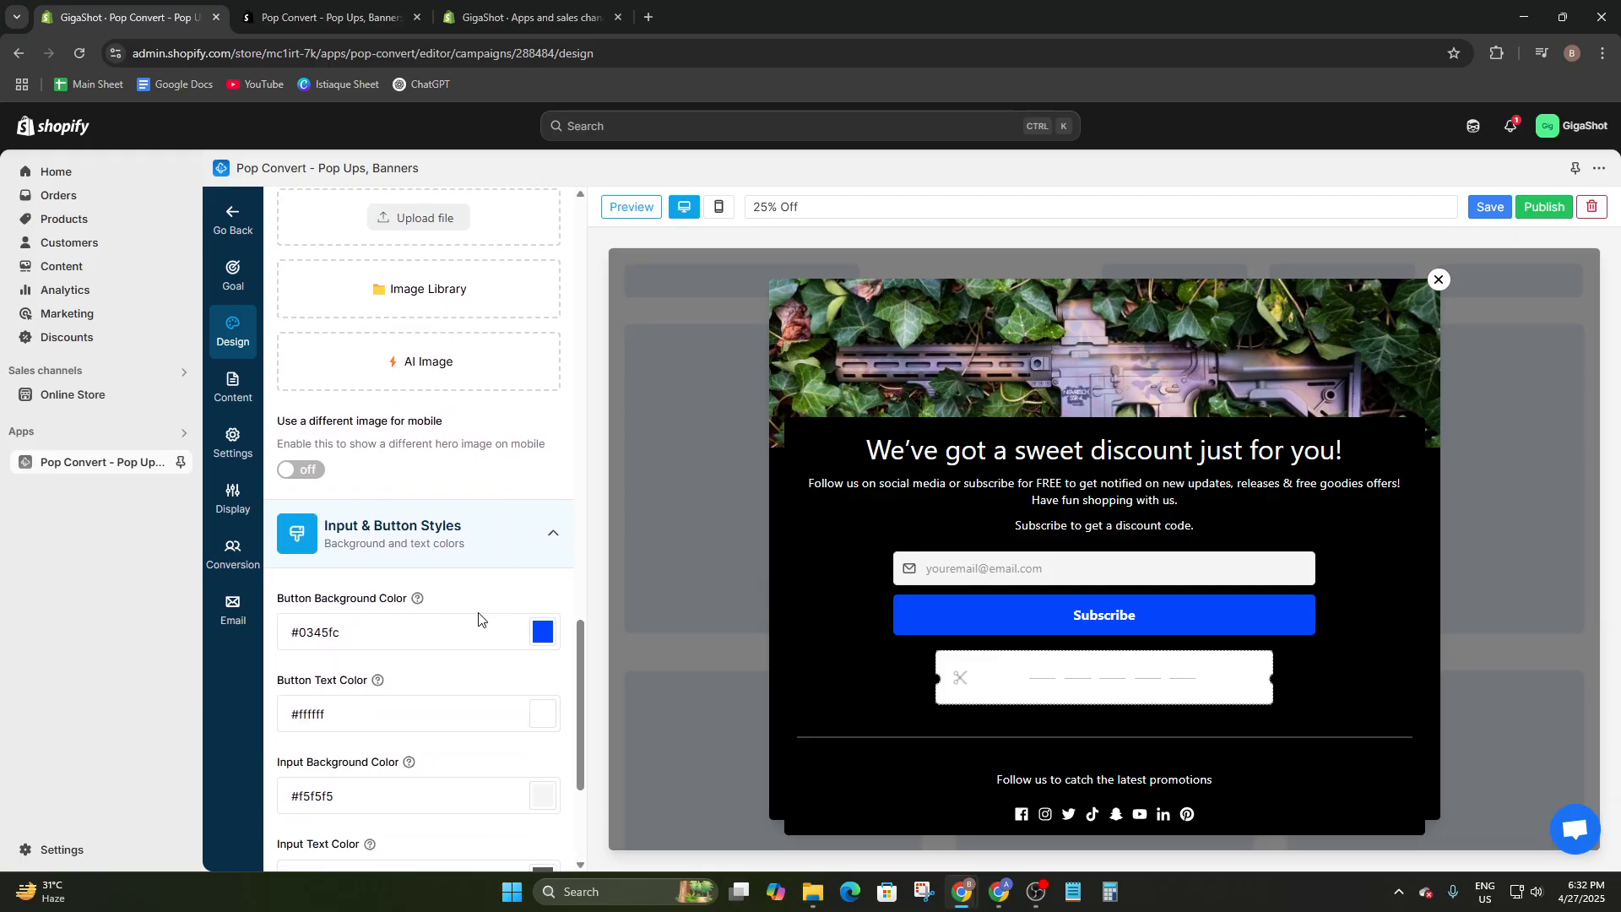
scroll(506, 599, "down", 1)
left_click(543, 549)
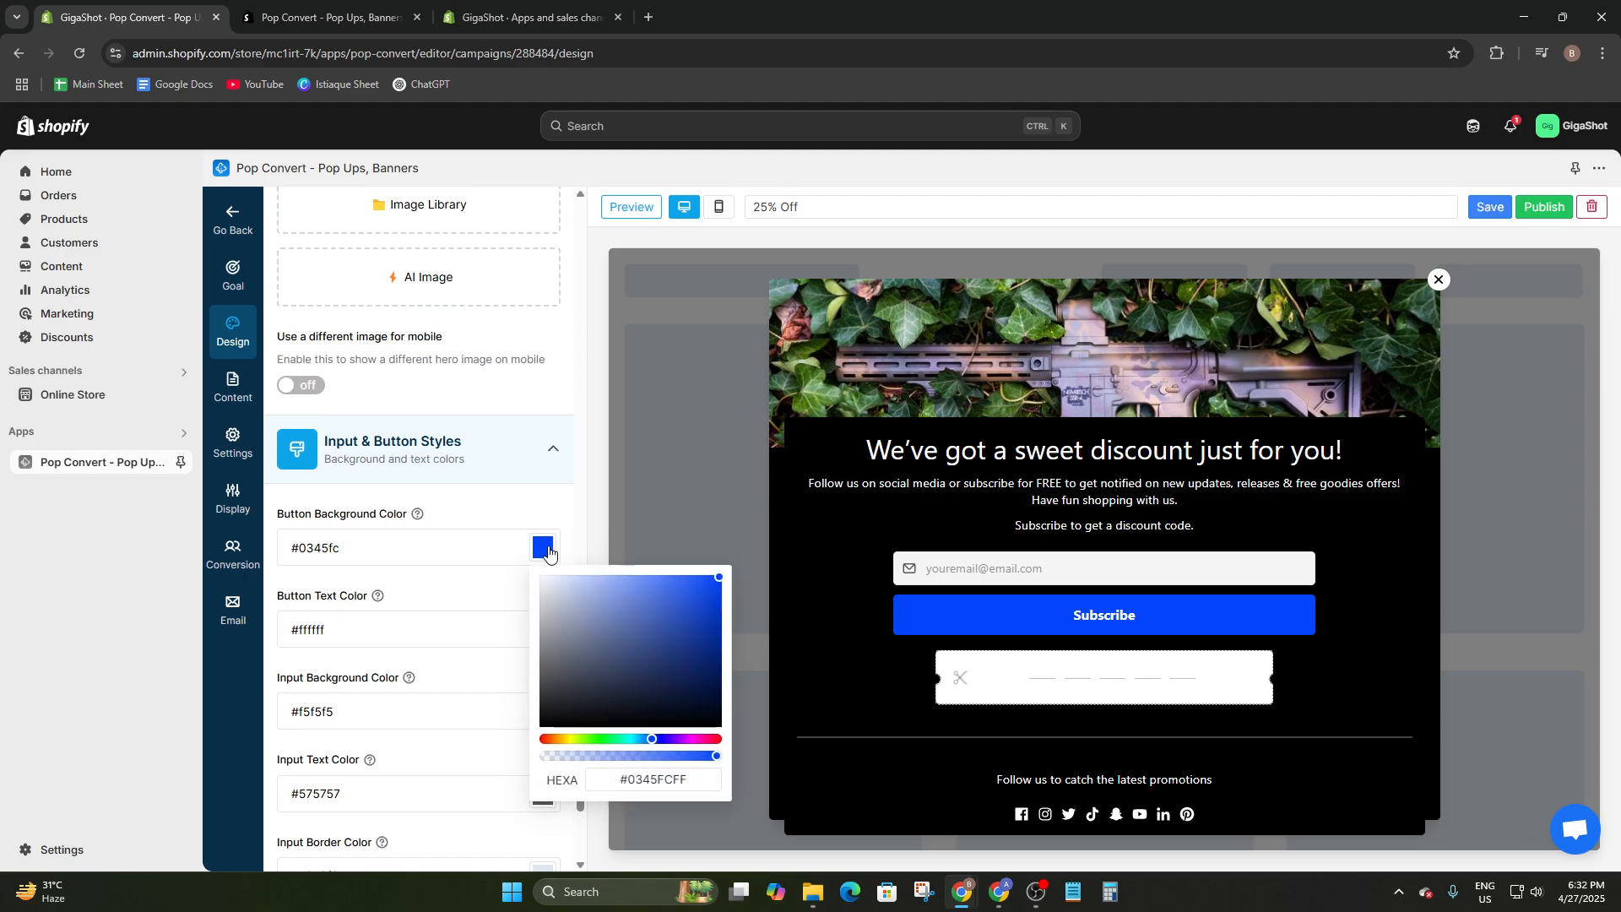
left_click_drag(660, 744, 695, 738)
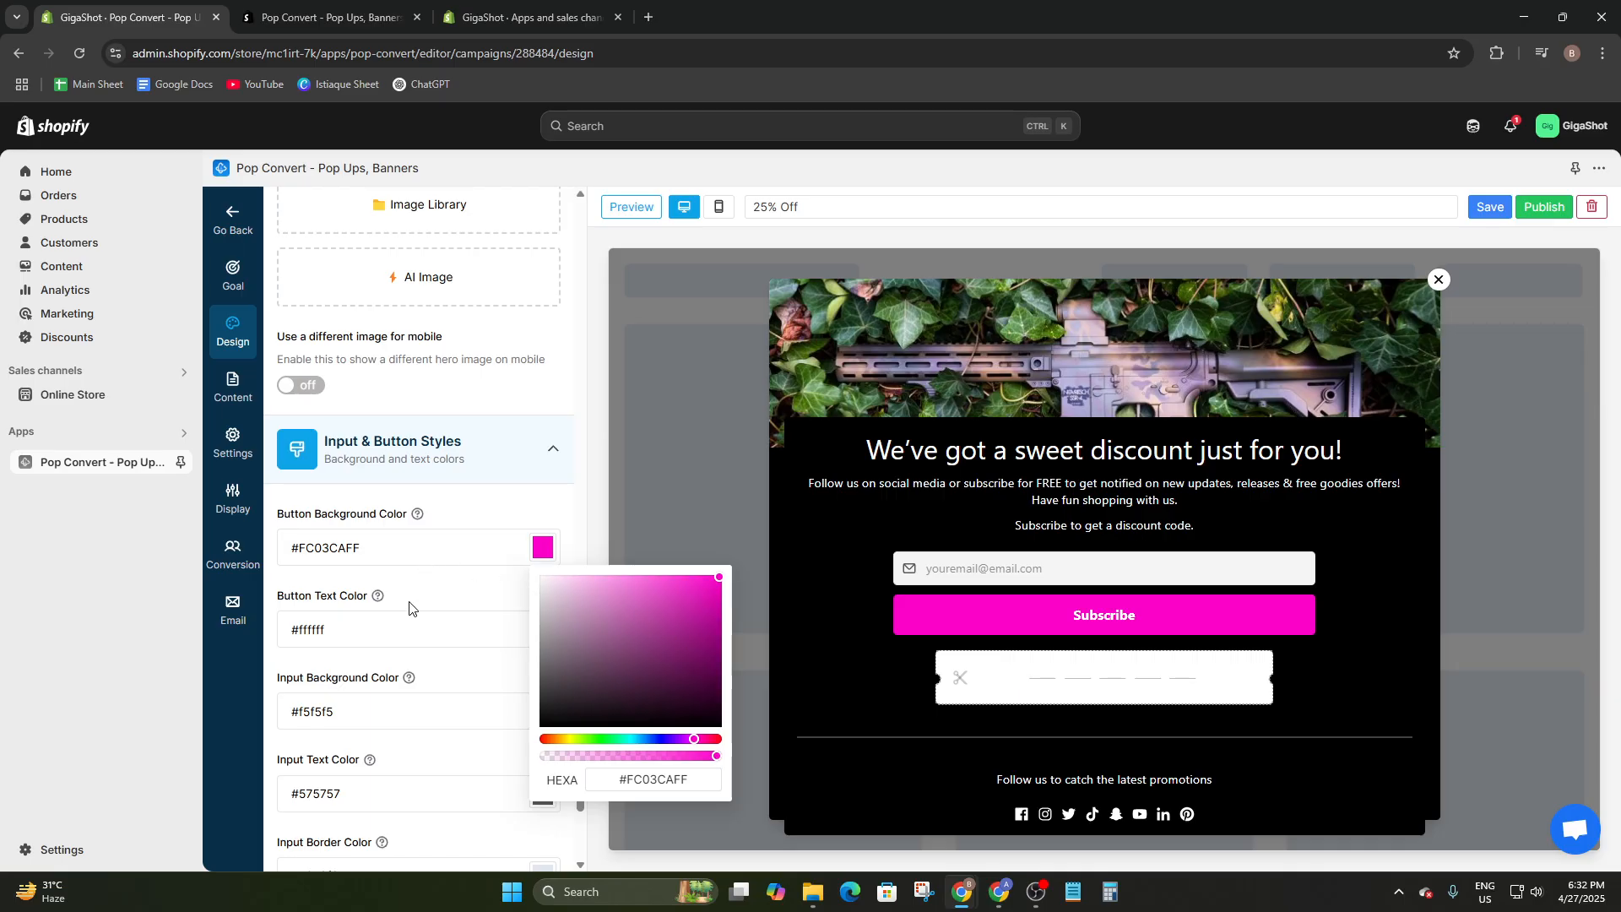
left_click(363, 608)
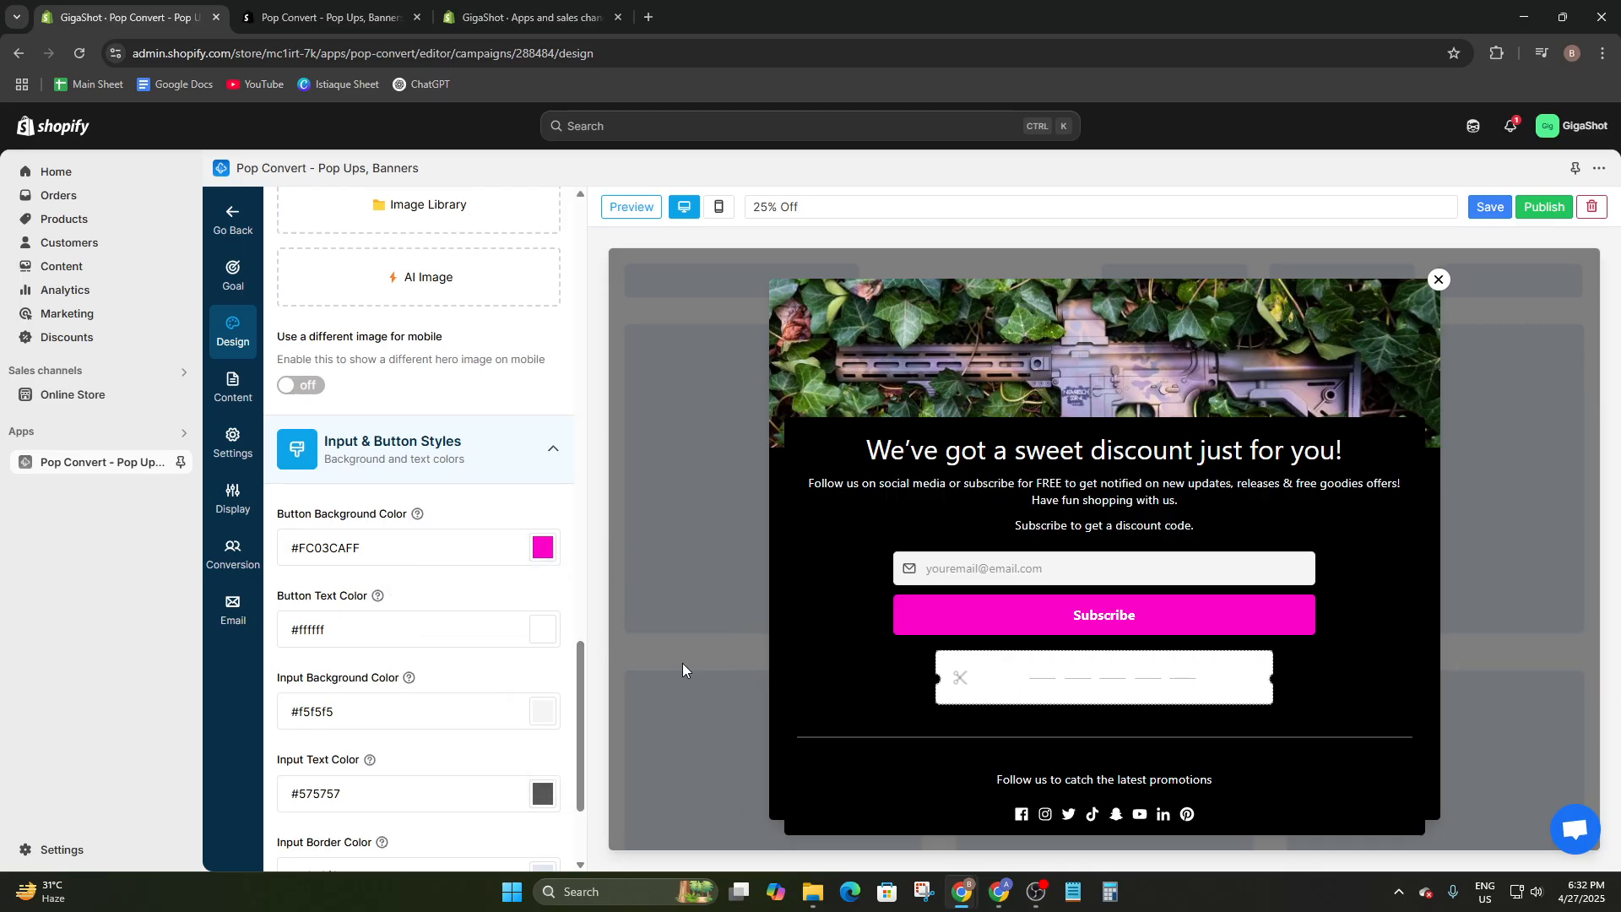
- Set the input background color of the popup's email field to white (#FFFFFFFF)
scroll(473, 670, "down", 1)
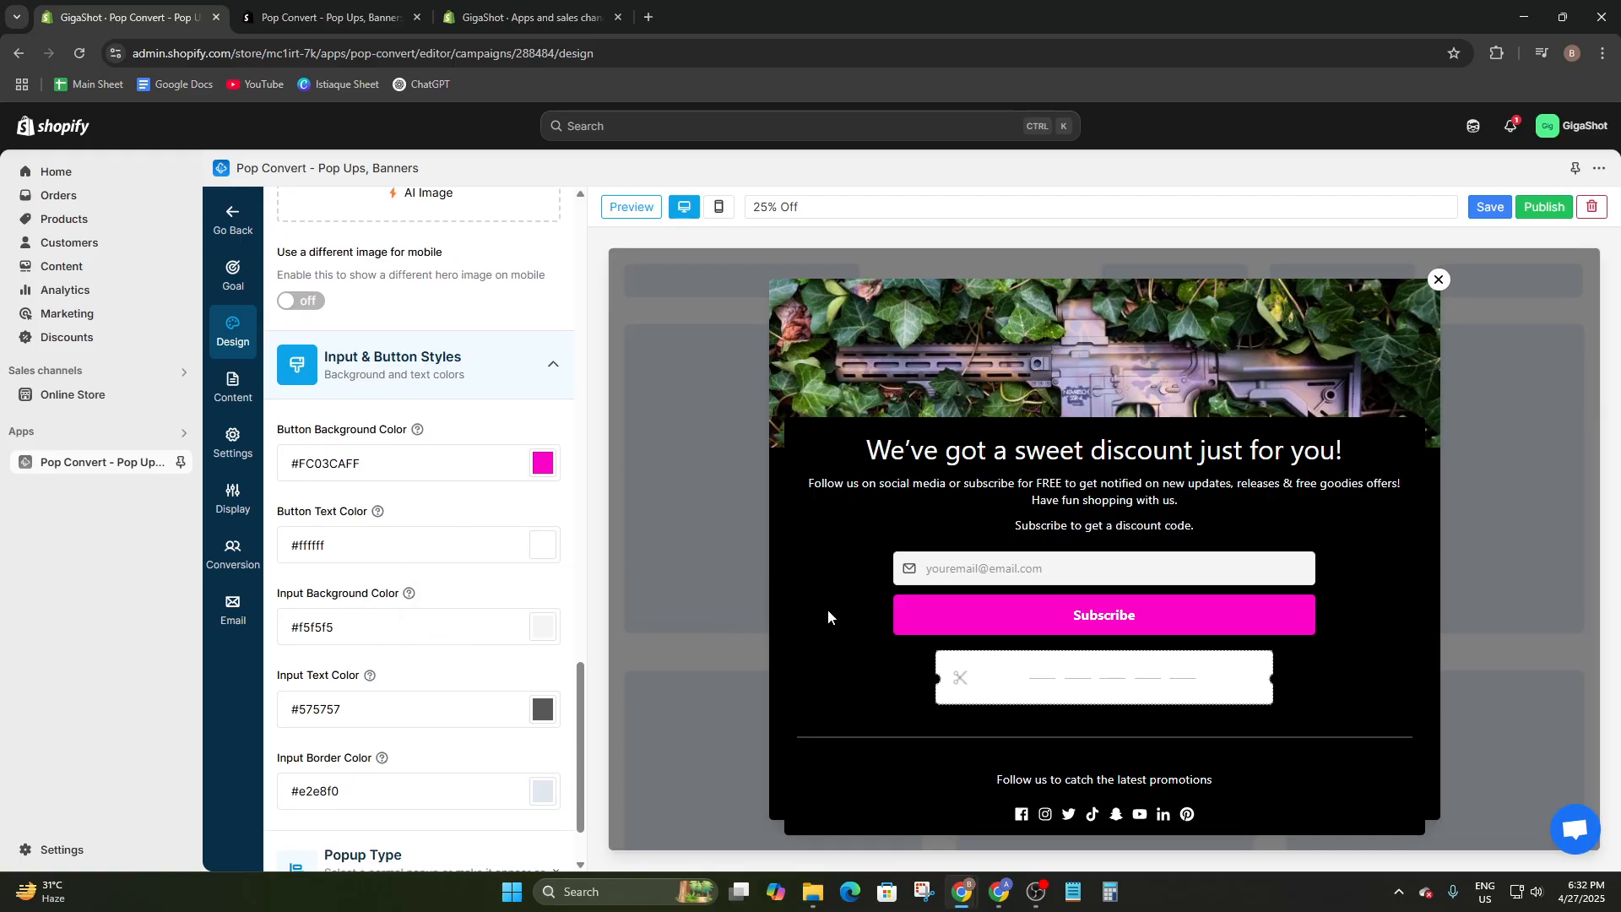
left_click(541, 629)
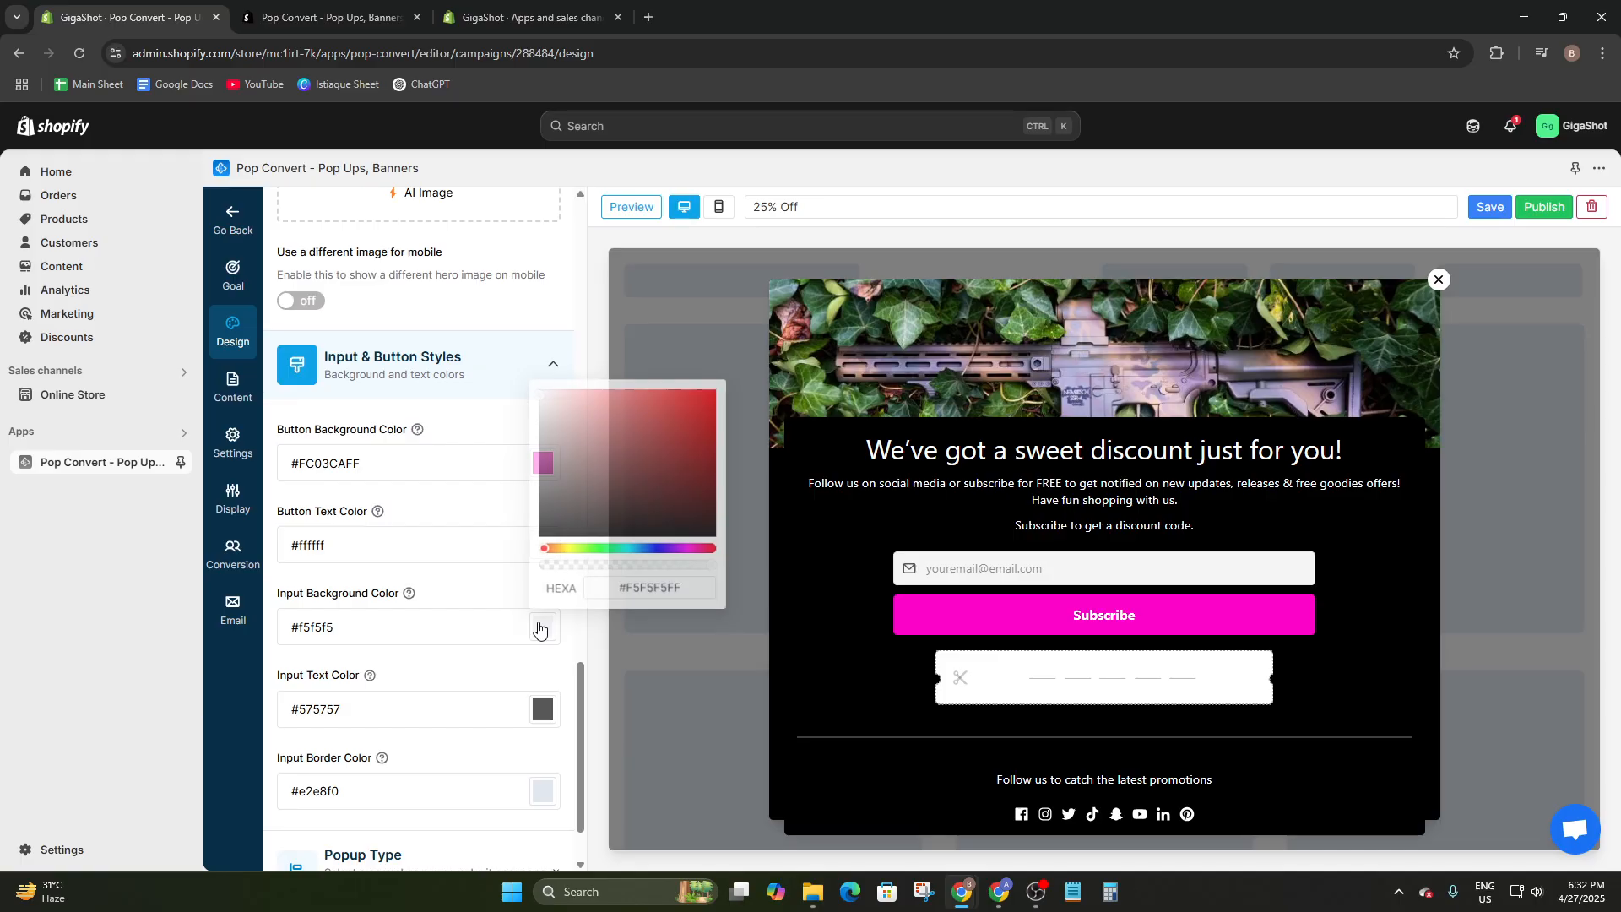
left_click_drag(529, 394, 534, 358)
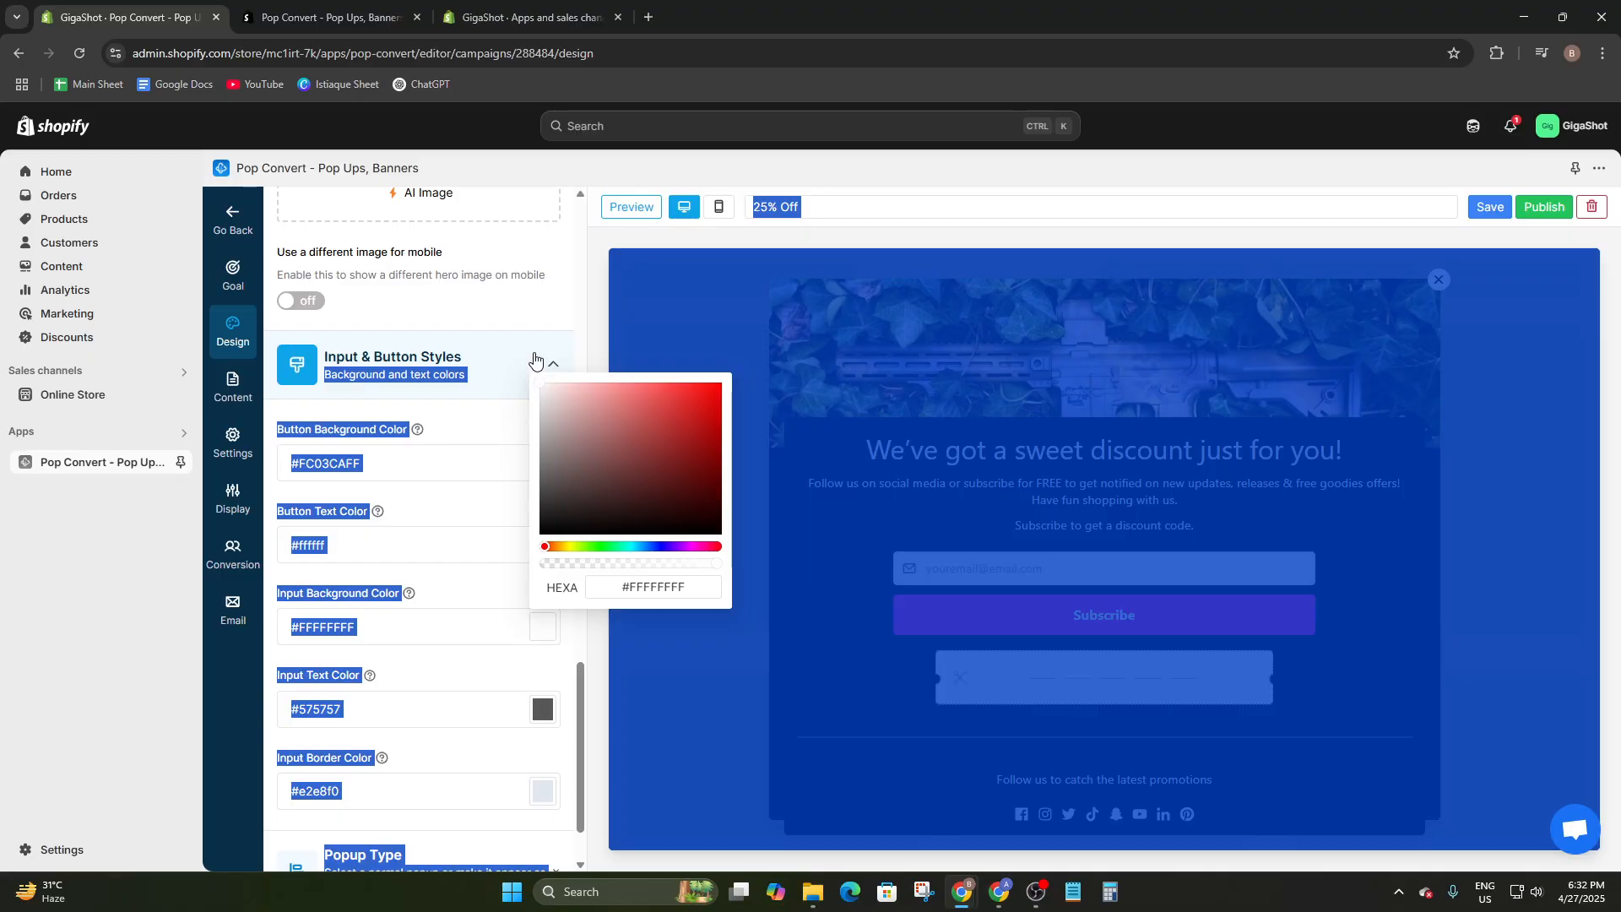
left_click(507, 676)
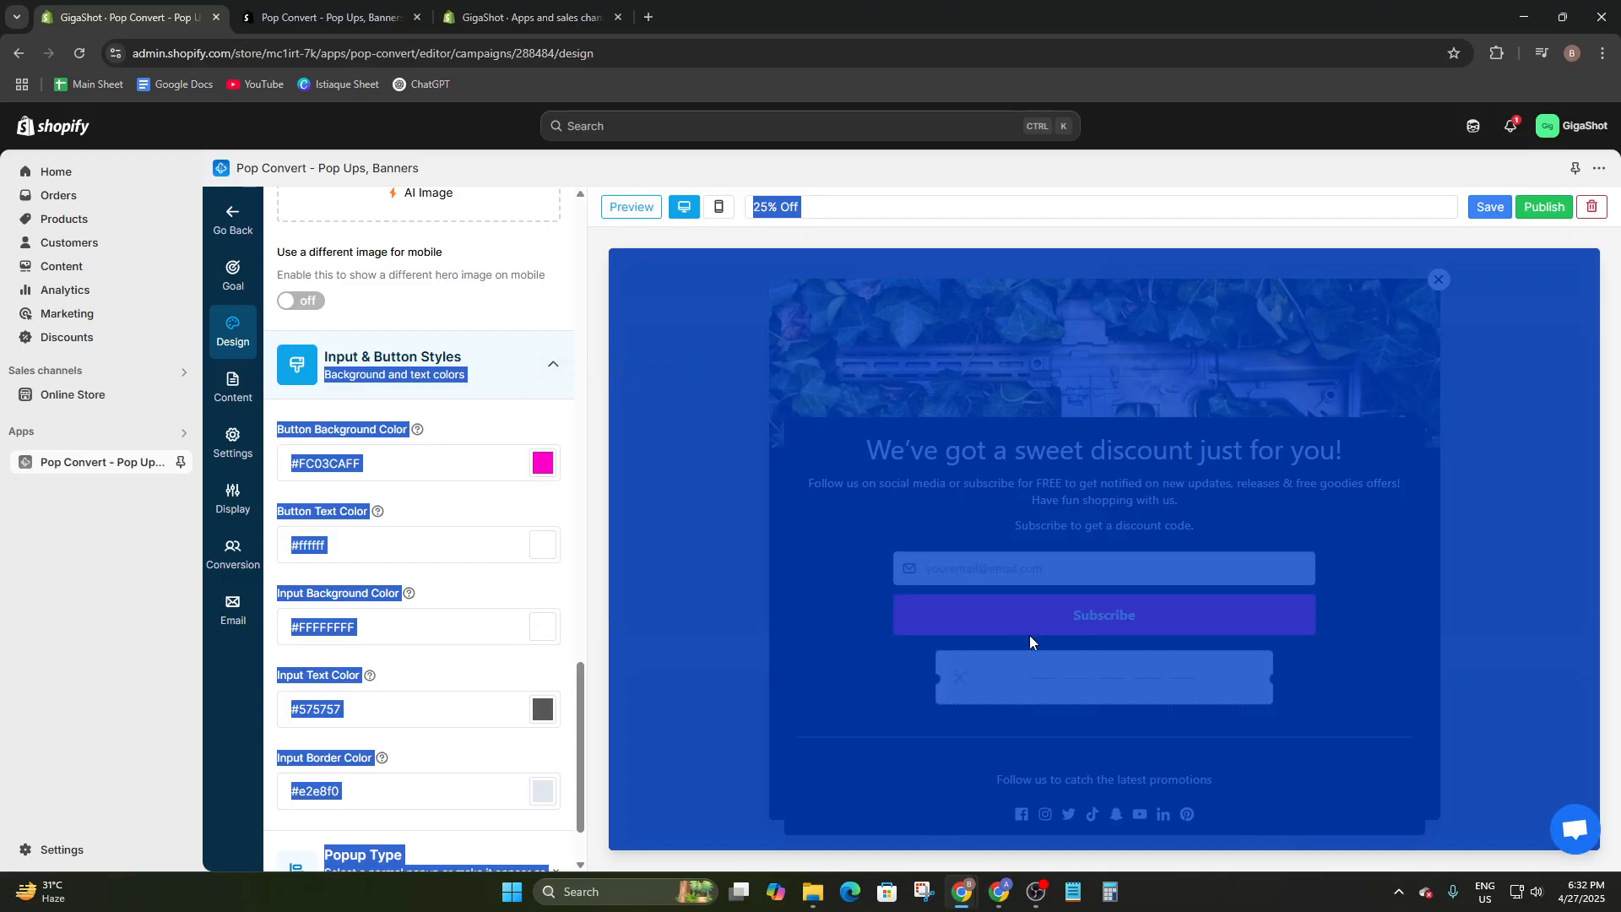
left_click(506, 673)
- Check the input text color without changing it and look at the available popup types
scroll(474, 662, "down", 2)
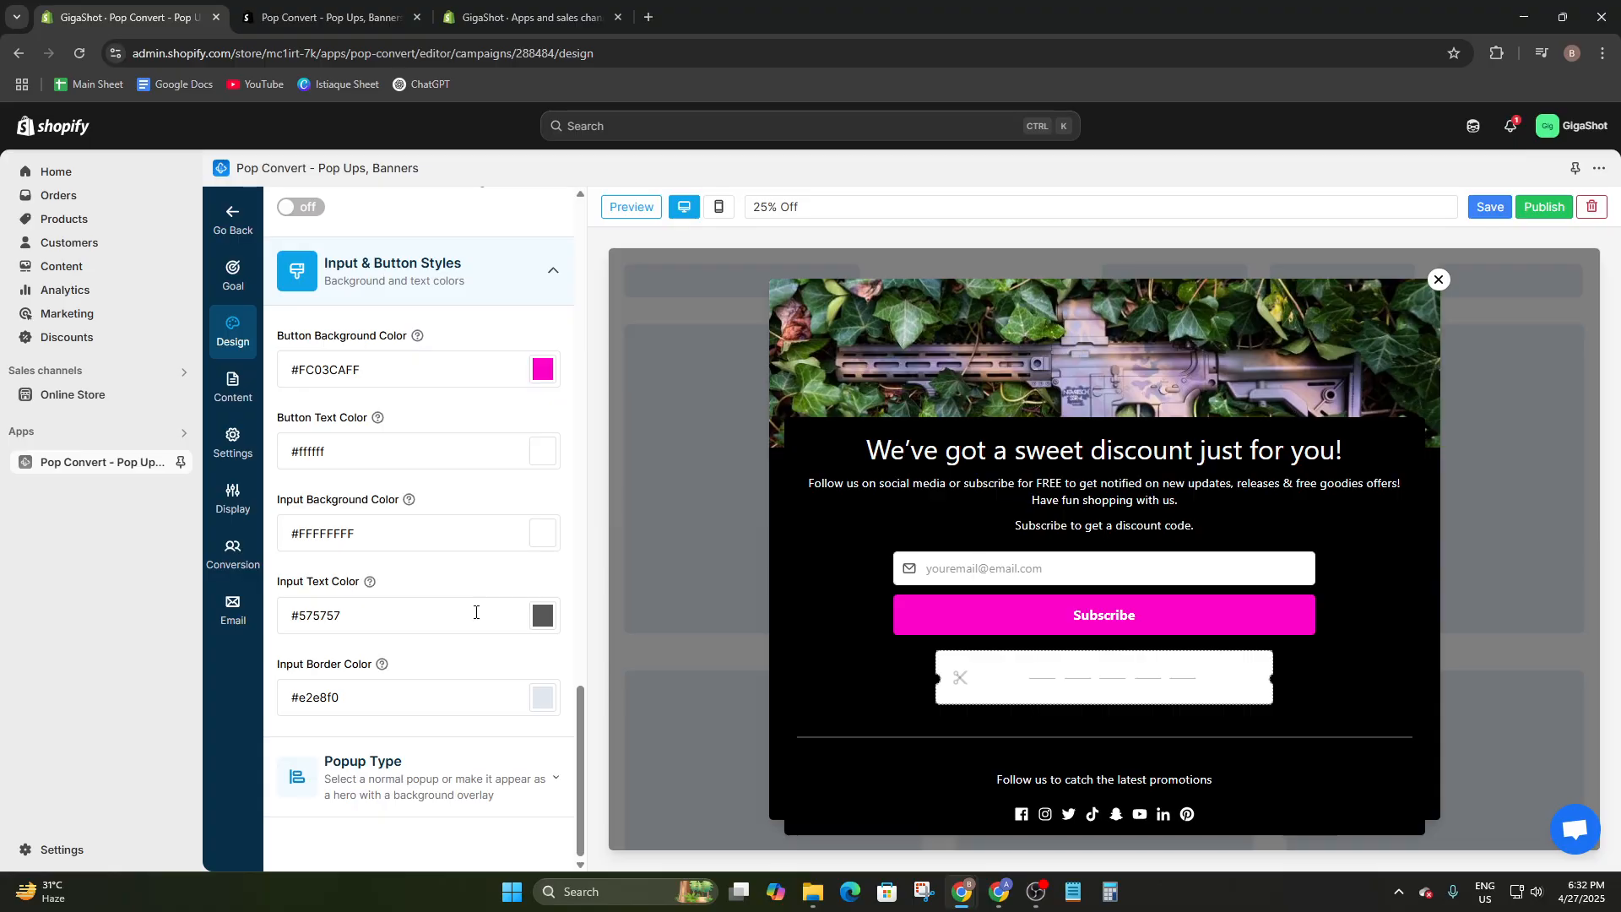
left_click(541, 611)
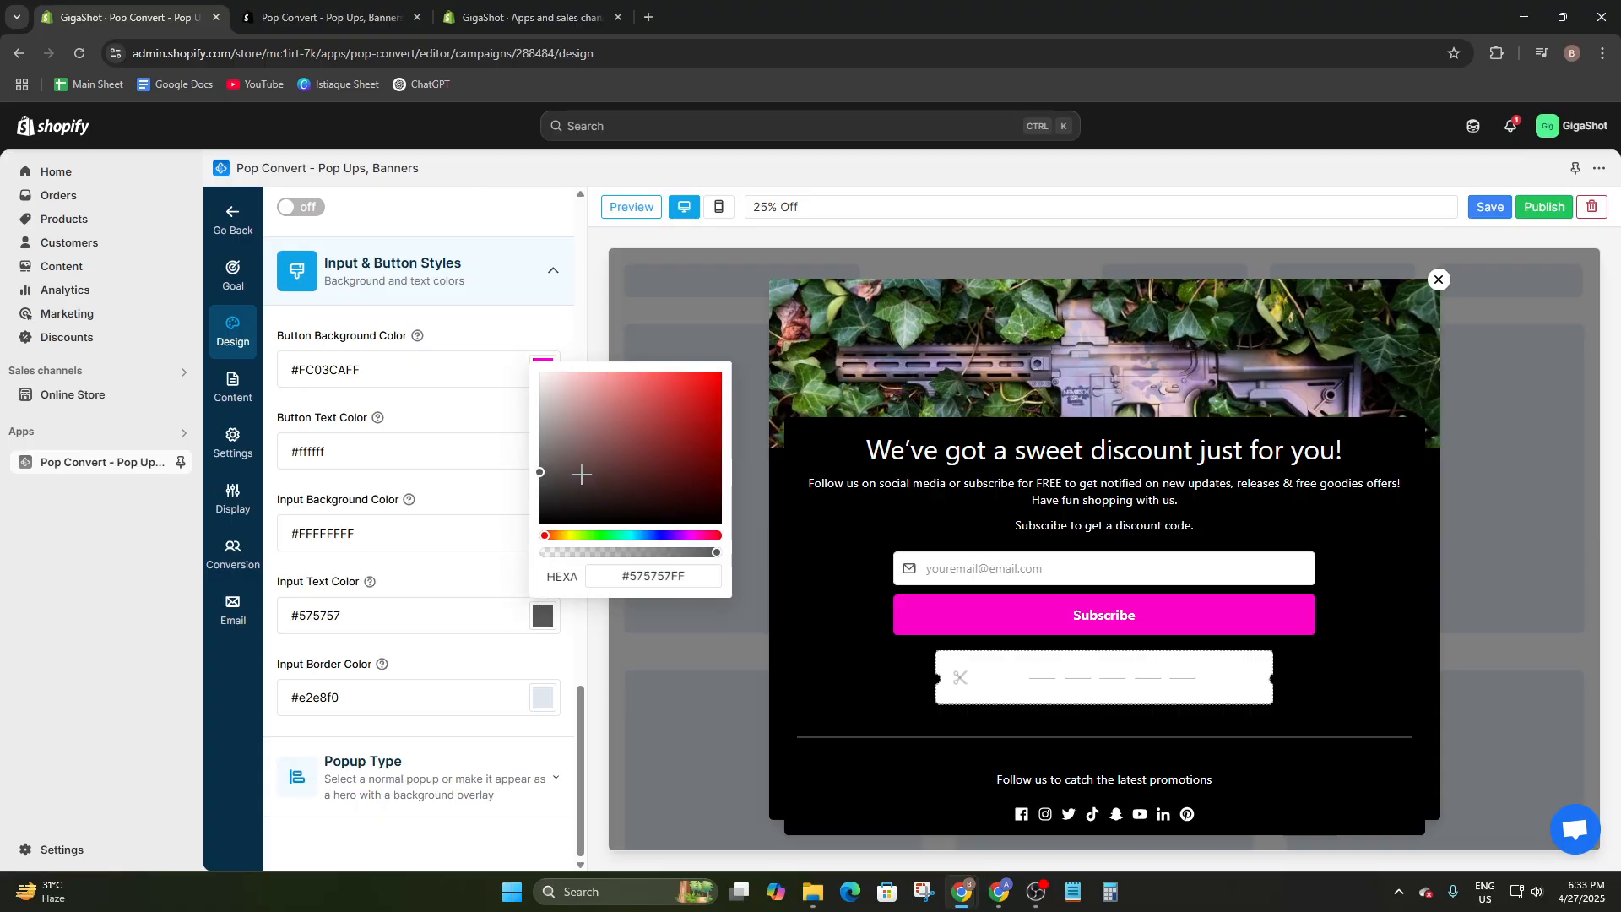
left_click(552, 623)
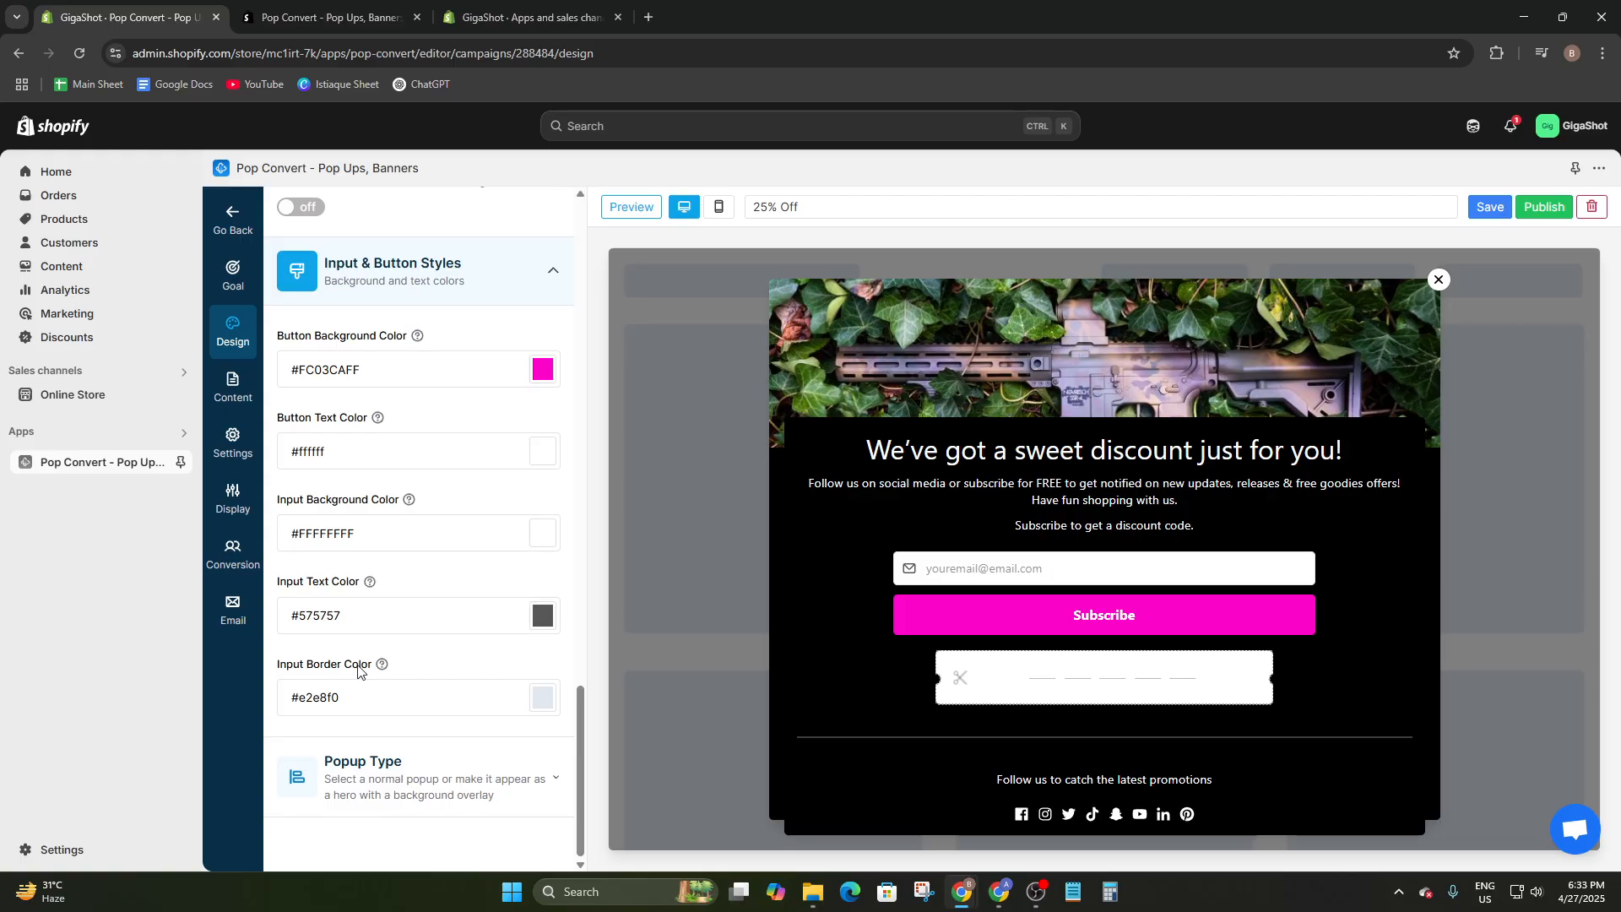
left_click(401, 786)
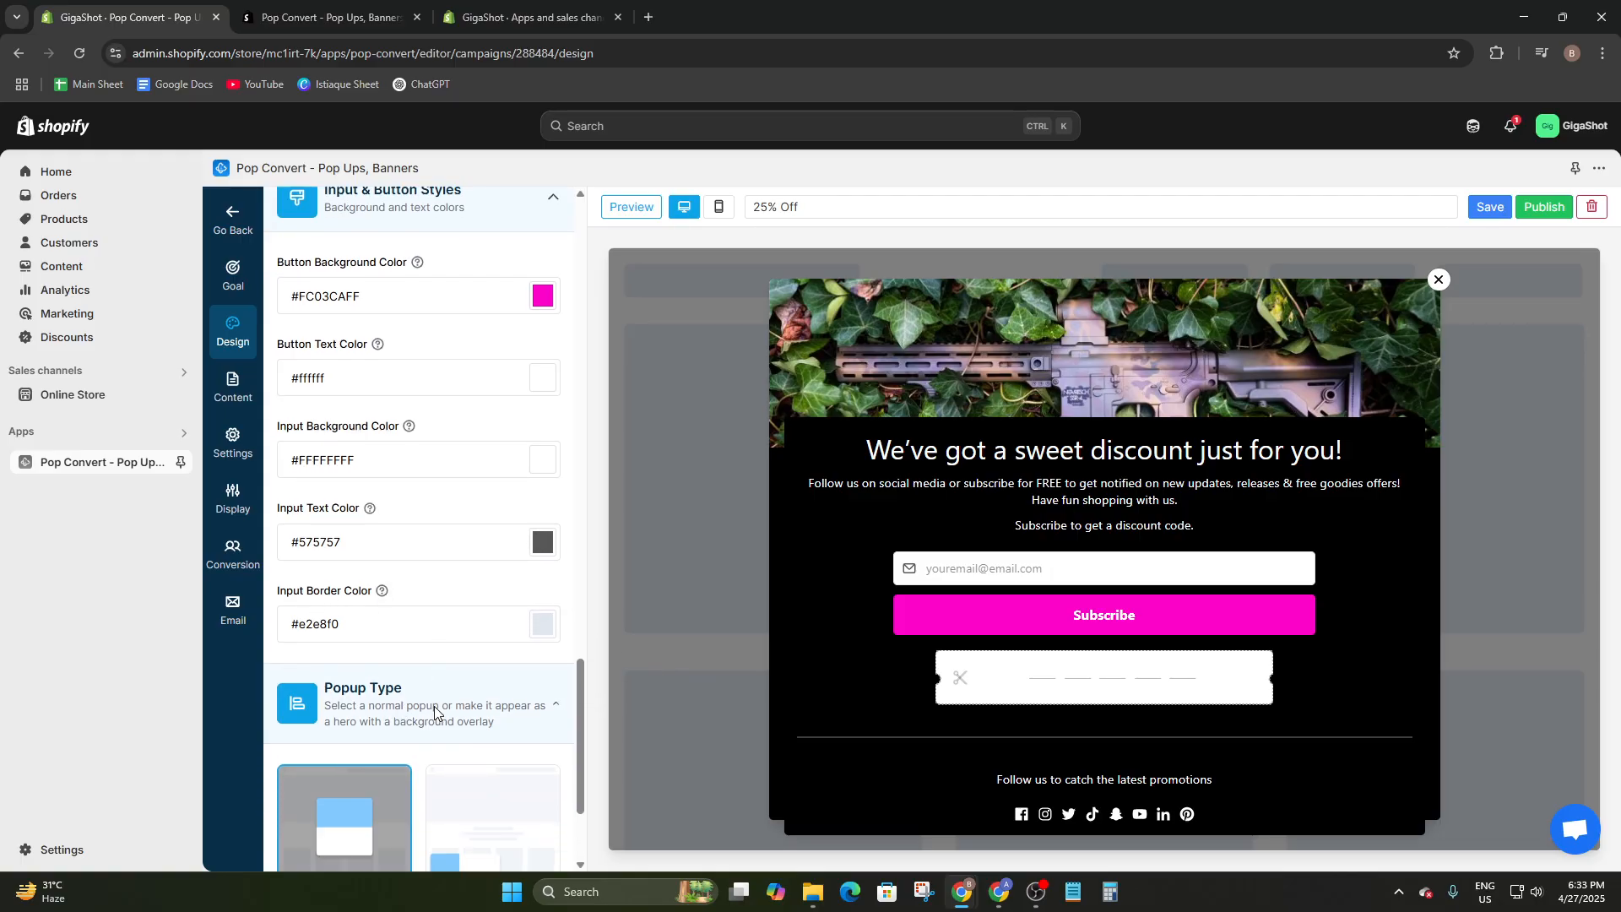
scroll(434, 712, "down", 2)
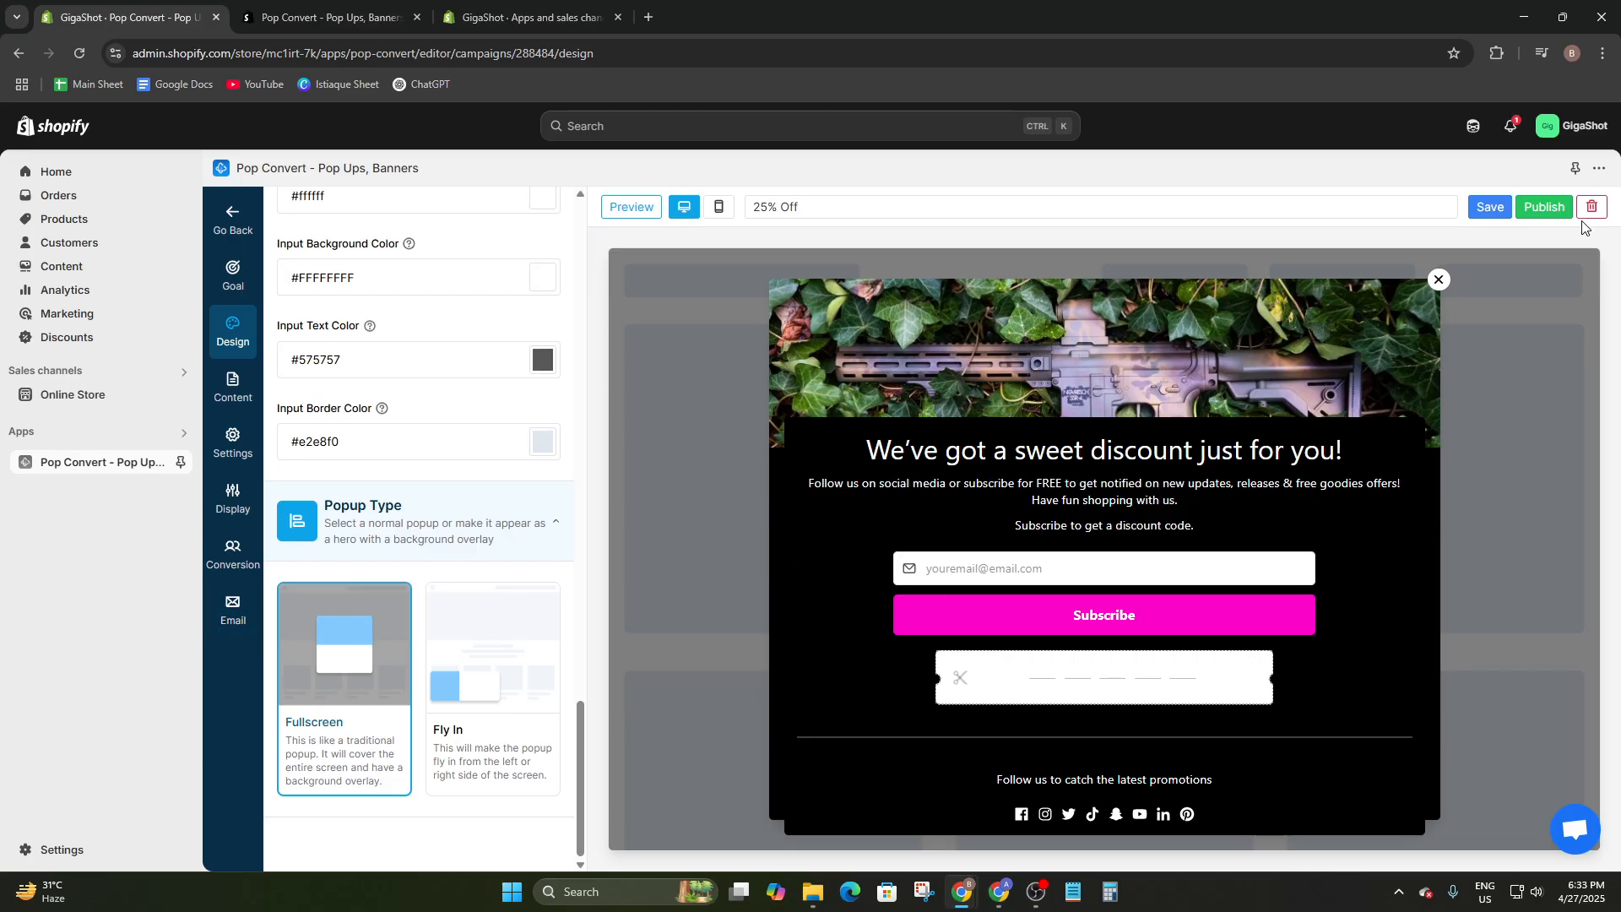
- Publish the 25% Off campaign, preview the popup on the storefront and return to the campaign editor
left_click(1544, 206)
left_click(1516, 275)
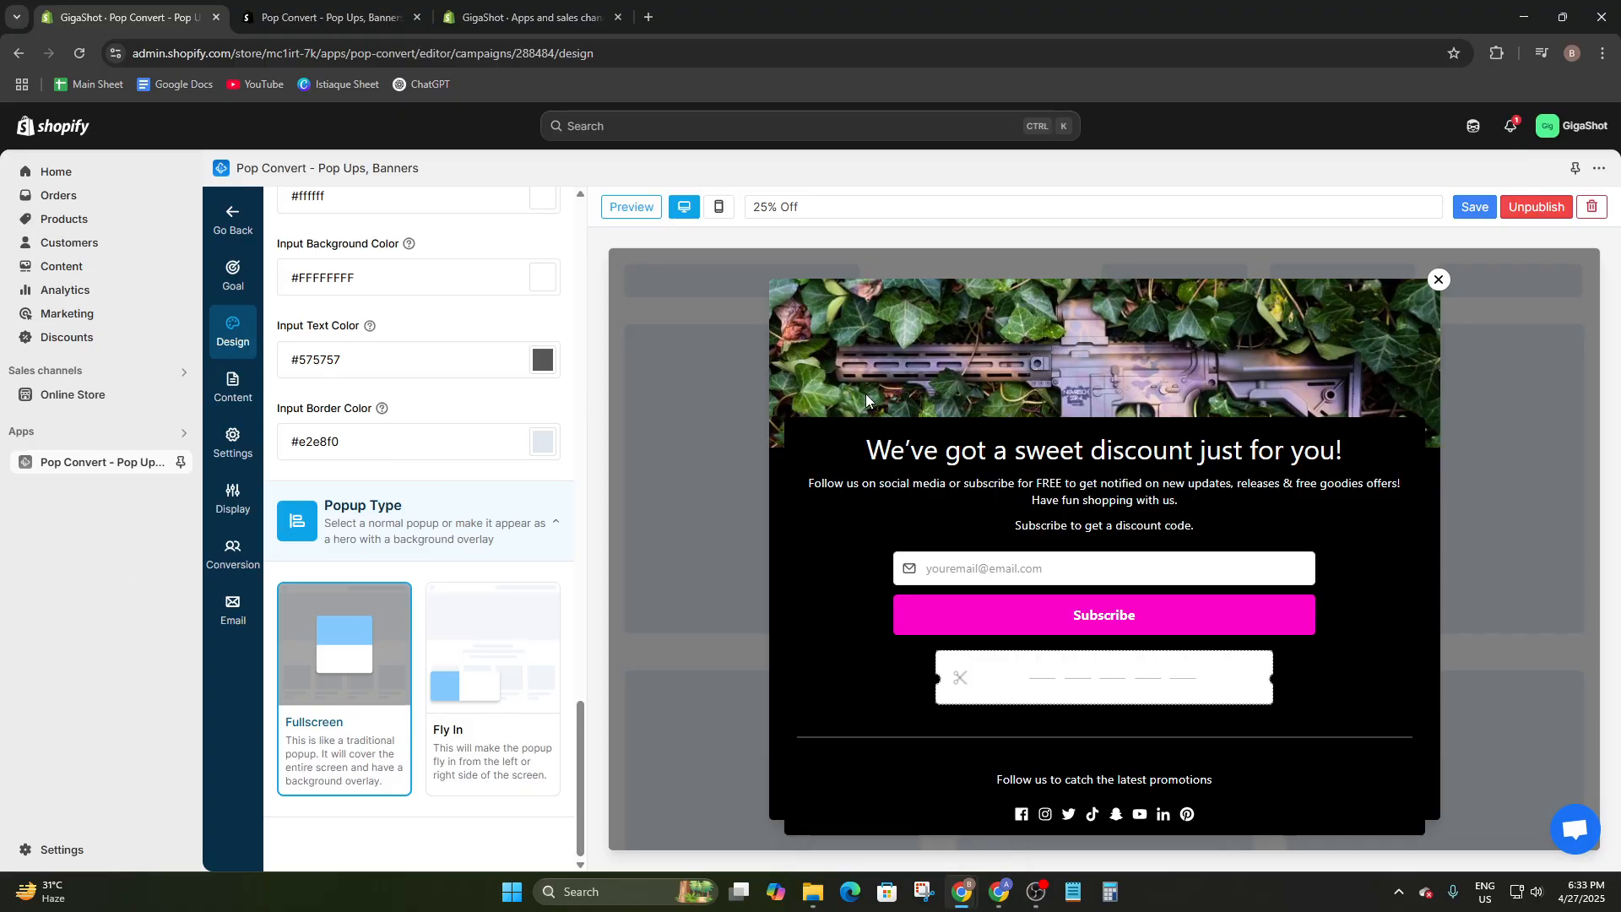
left_click(634, 208)
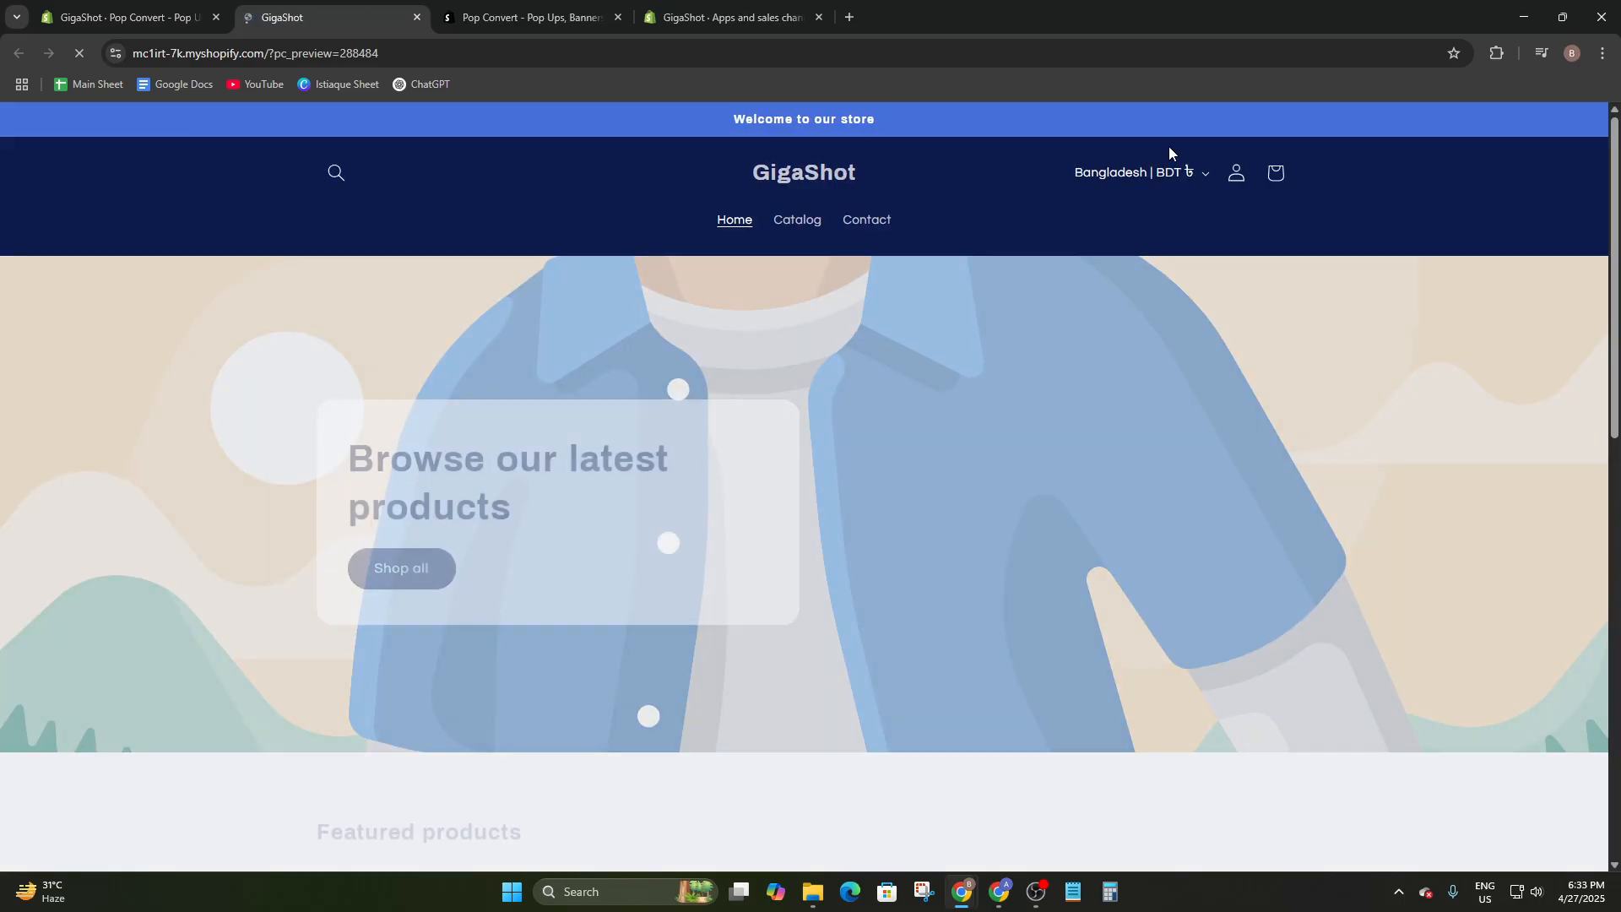
scroll(709, 528, "down", 6)
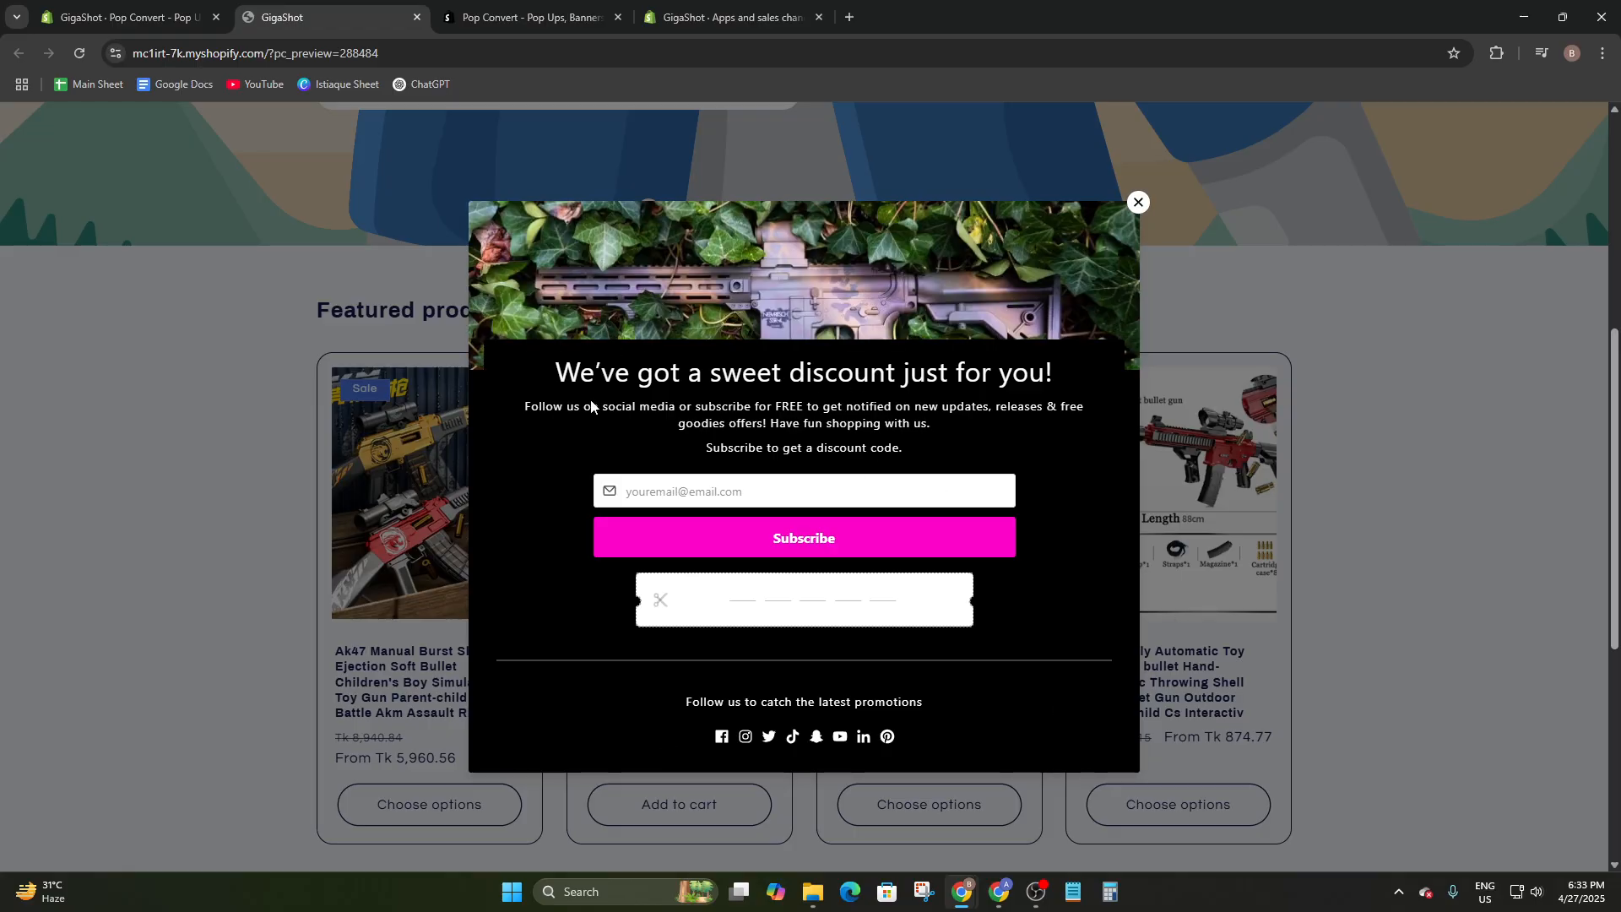
left_click(417, 17)
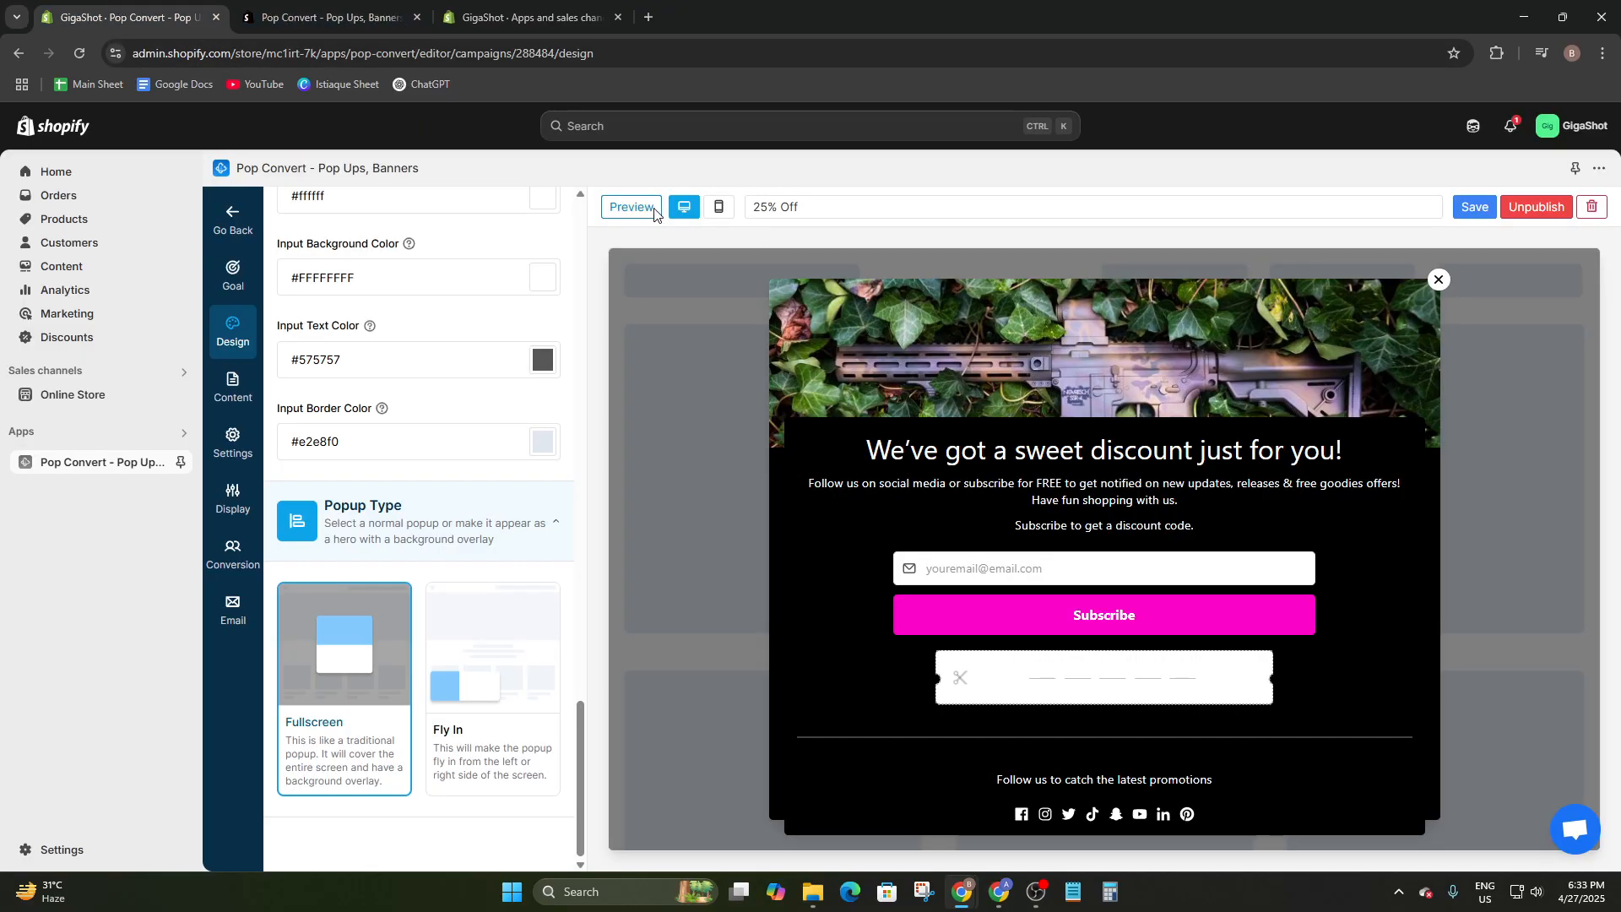
left_click(632, 207)
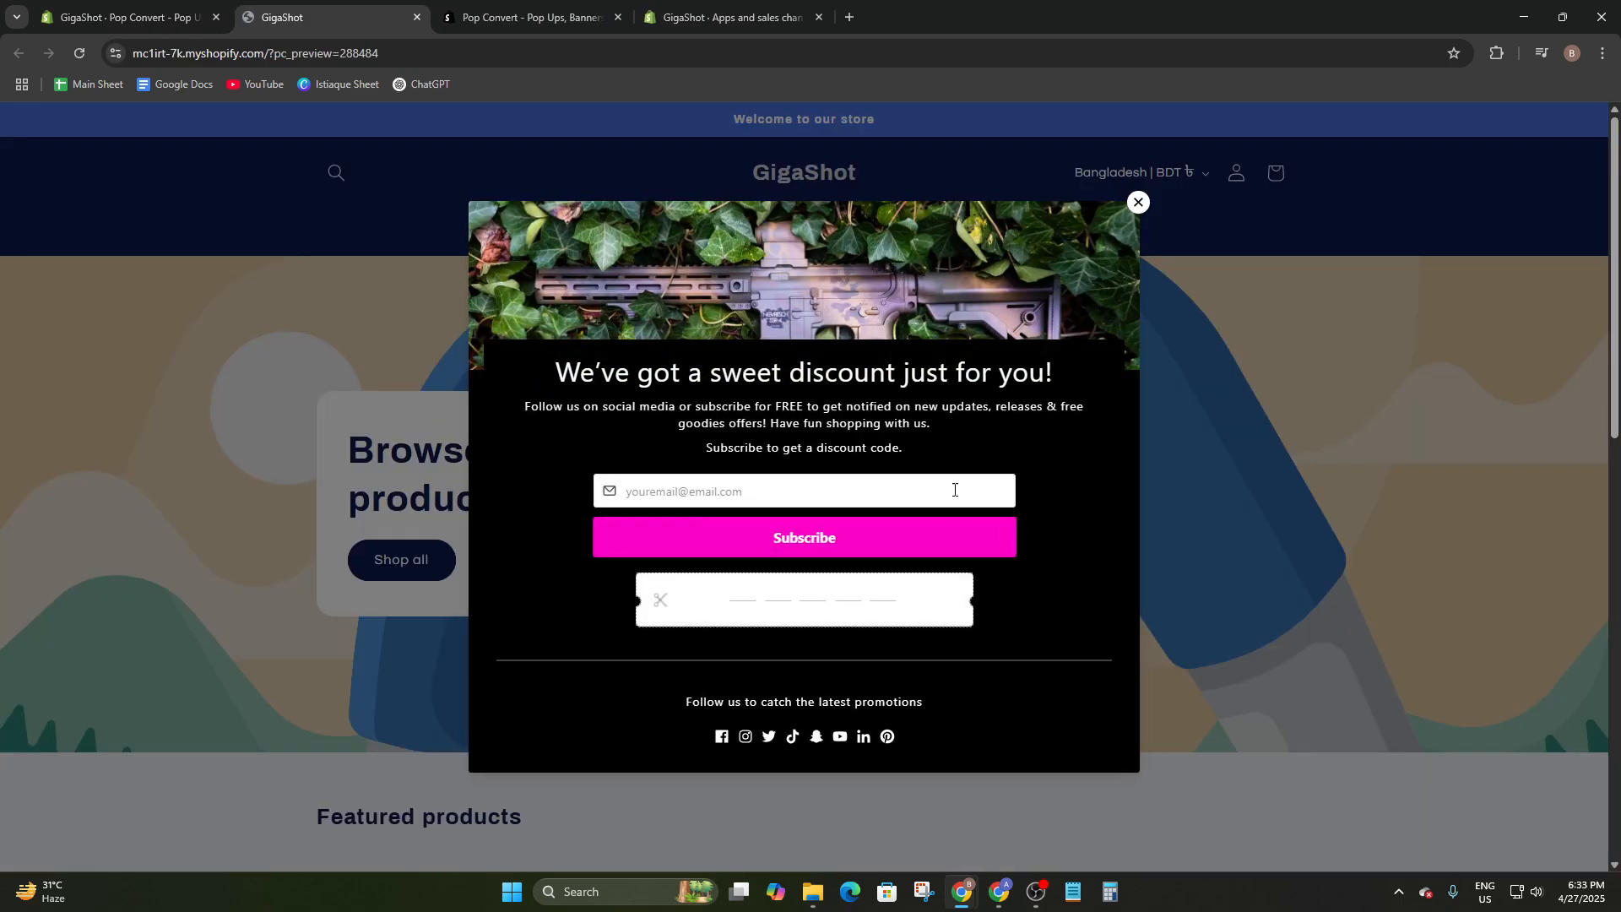
left_click(1139, 202)
left_click(119, 6)
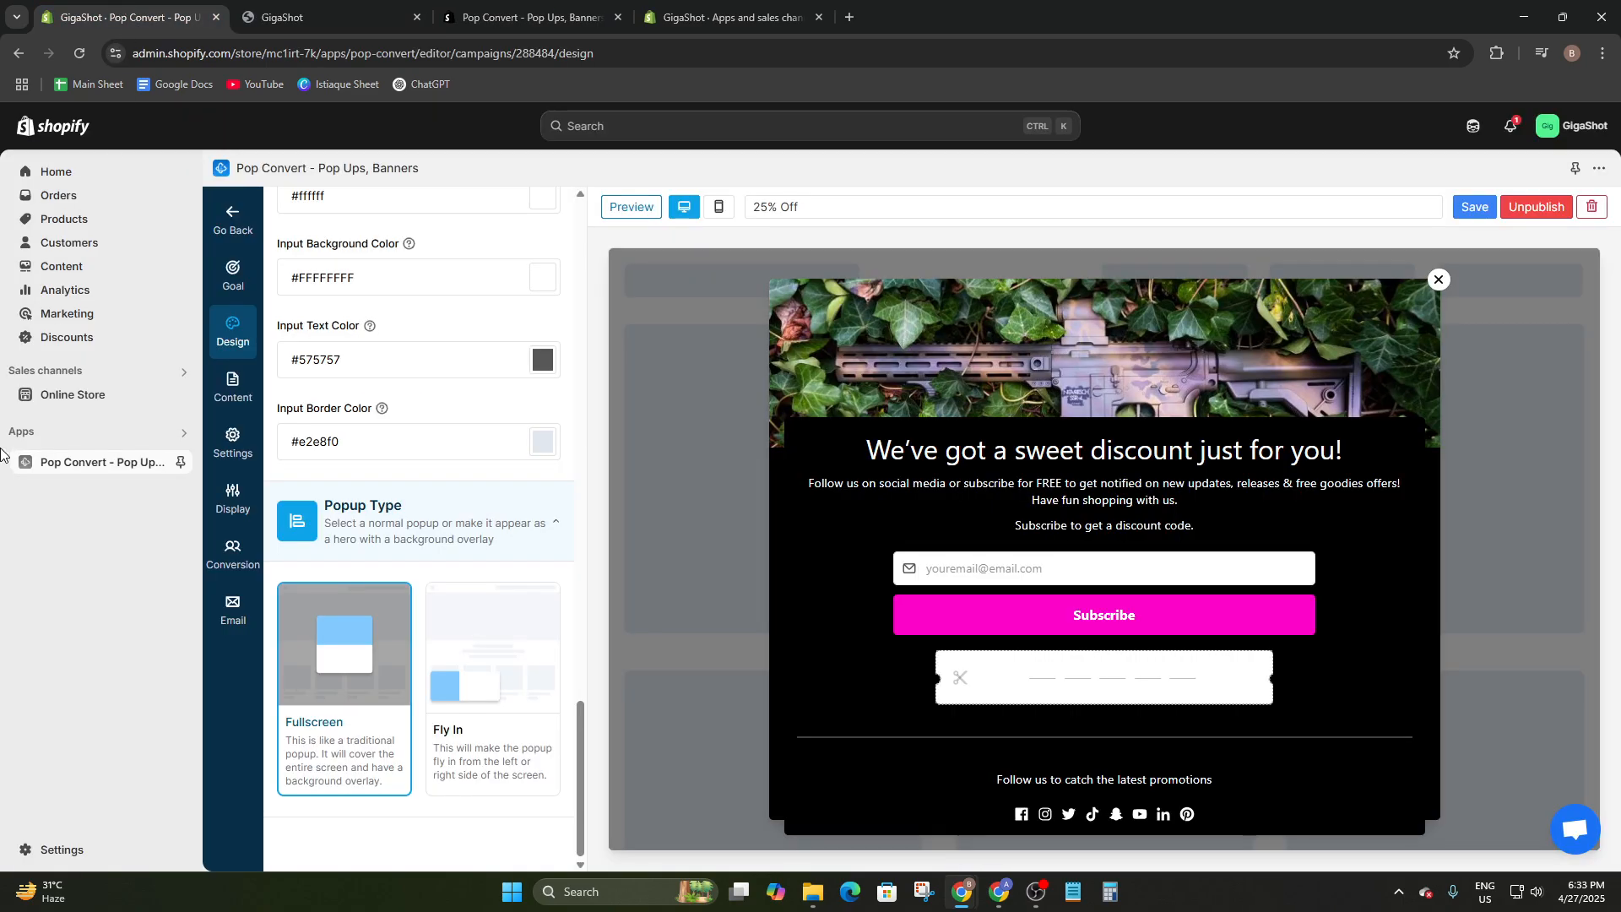
- Publish the customized Dawn theme from the theme library as the online store's current theme
left_click(73, 394)
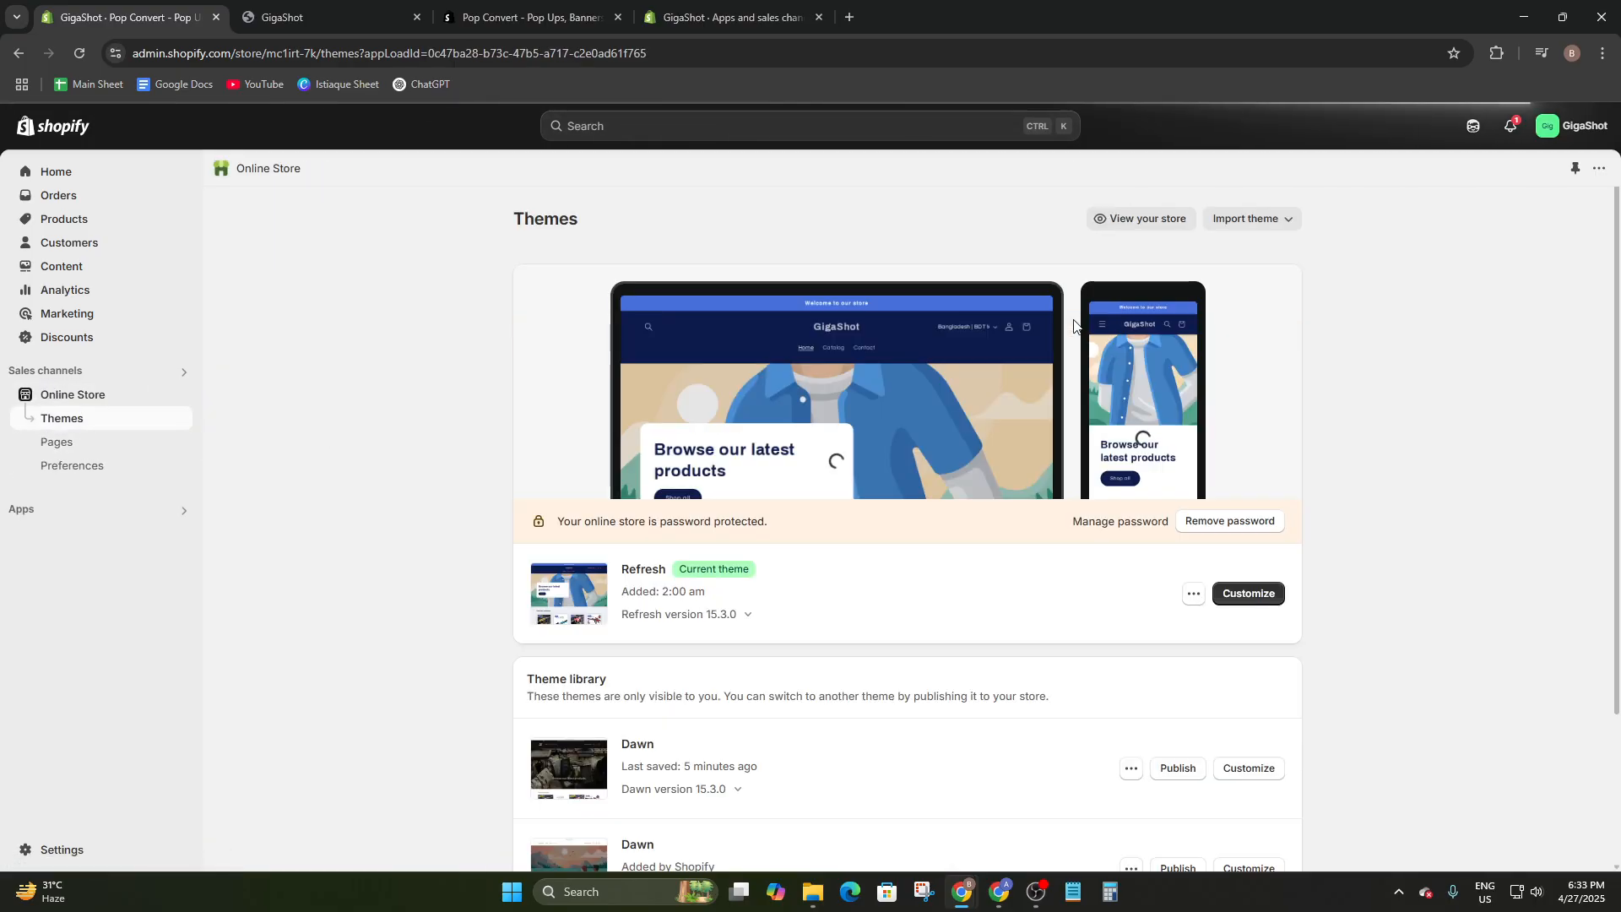
scroll(1074, 326, "down", 2)
left_click(1182, 580)
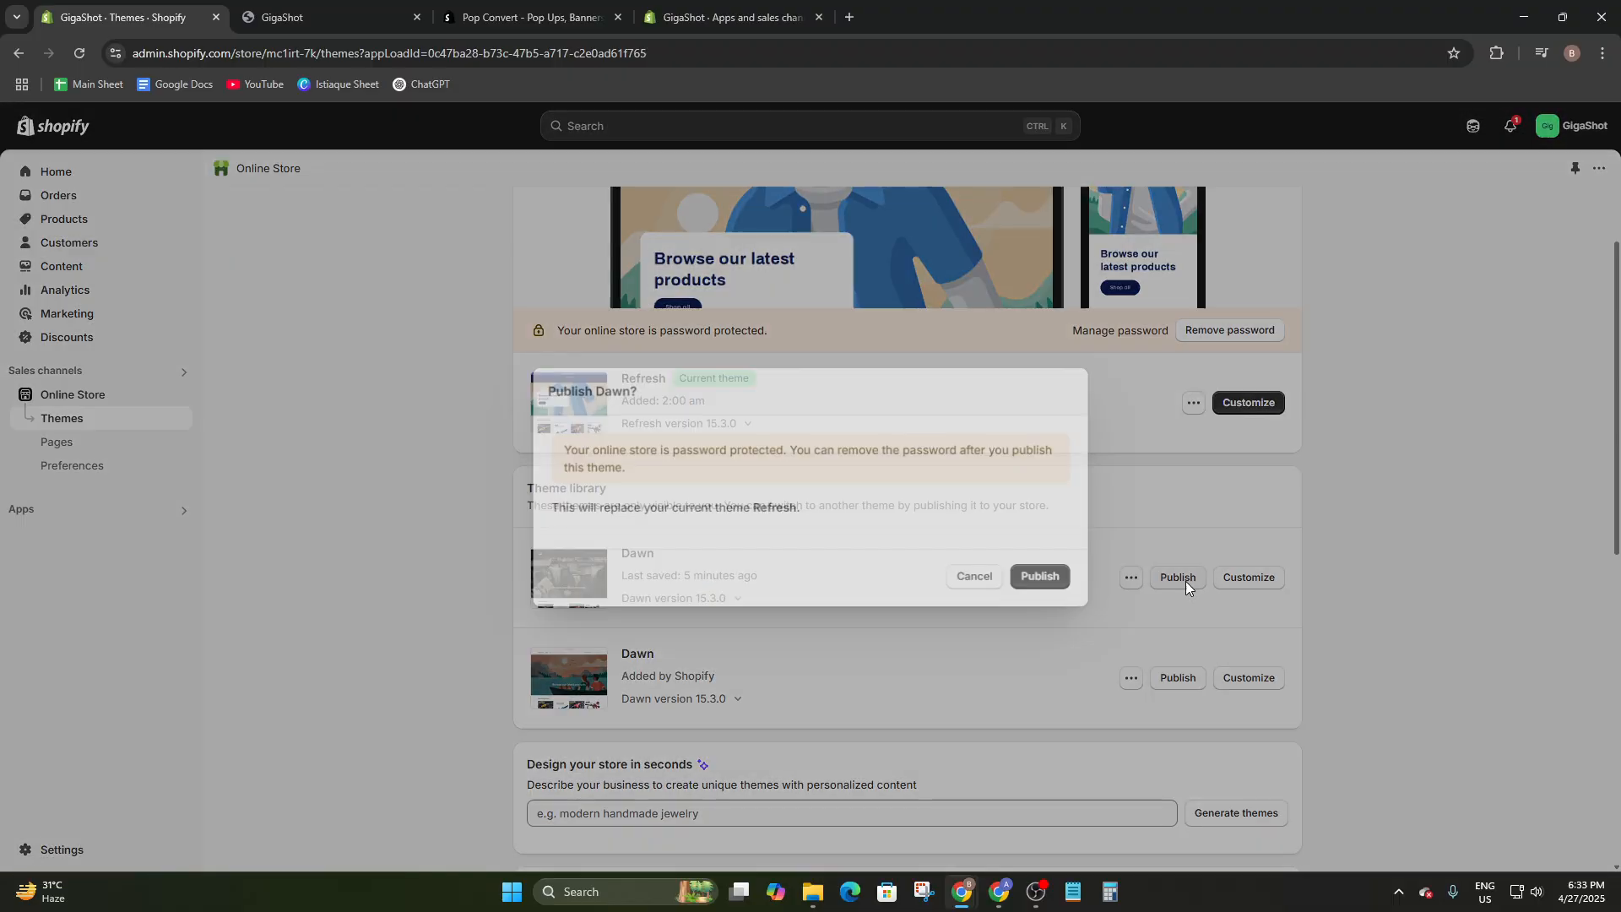
left_click(1028, 635)
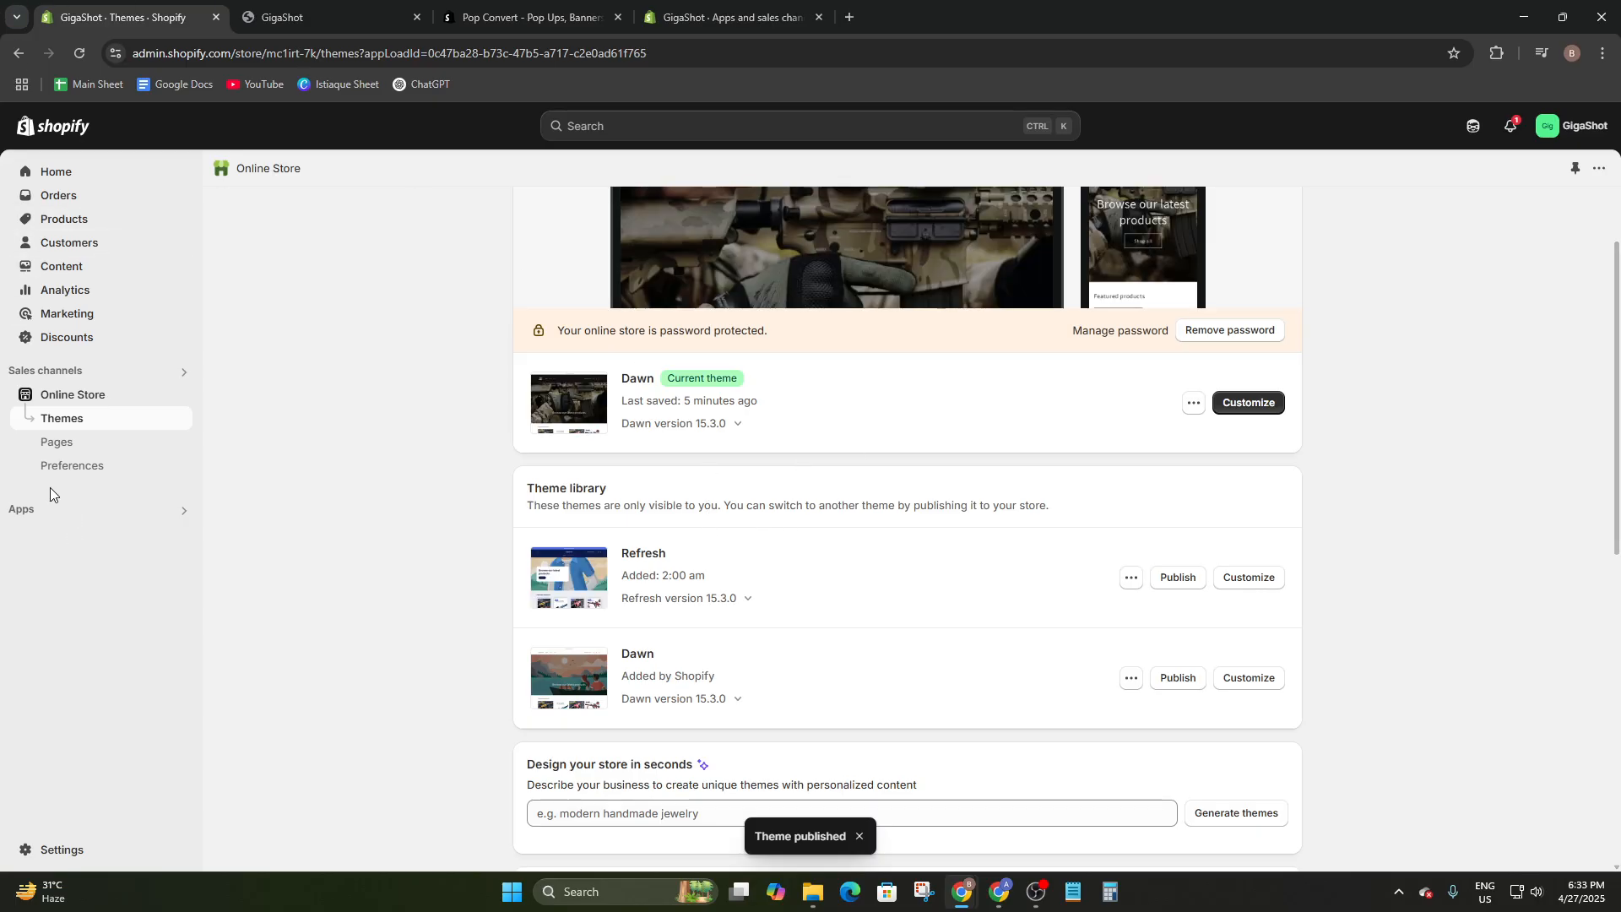
- Reopen the Pop Convert app and open the 25% Off campaign from its popup campaigns
left_click(37, 517)
left_click(398, 384)
left_click(15, 519)
left_click(613, 191)
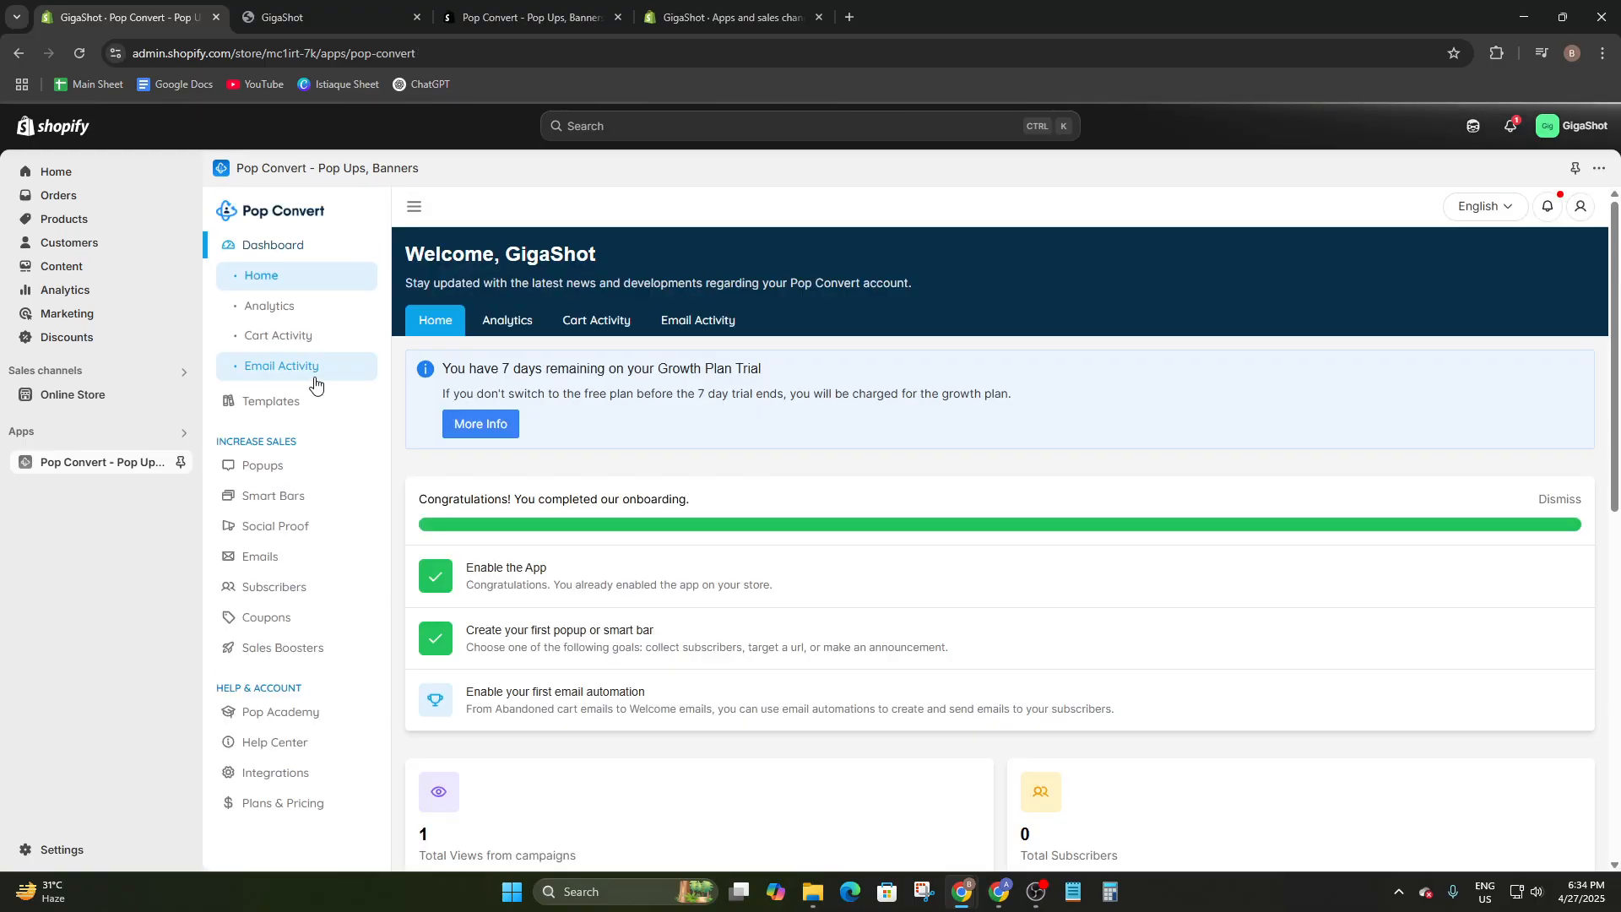
scroll(292, 456, "down", 3)
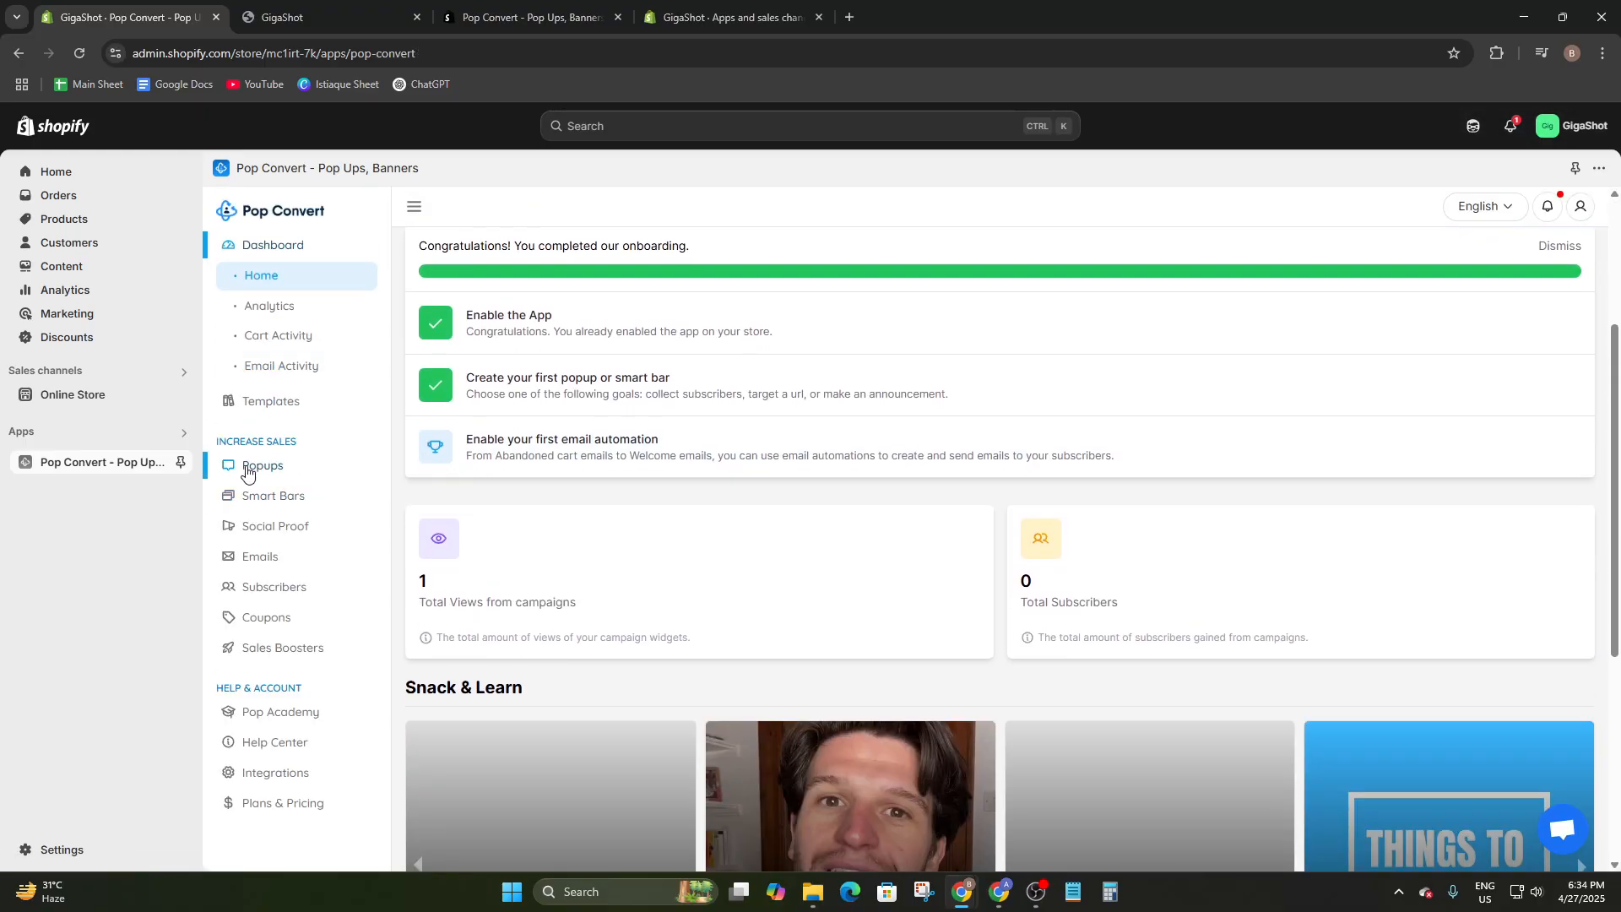
left_click(265, 465)
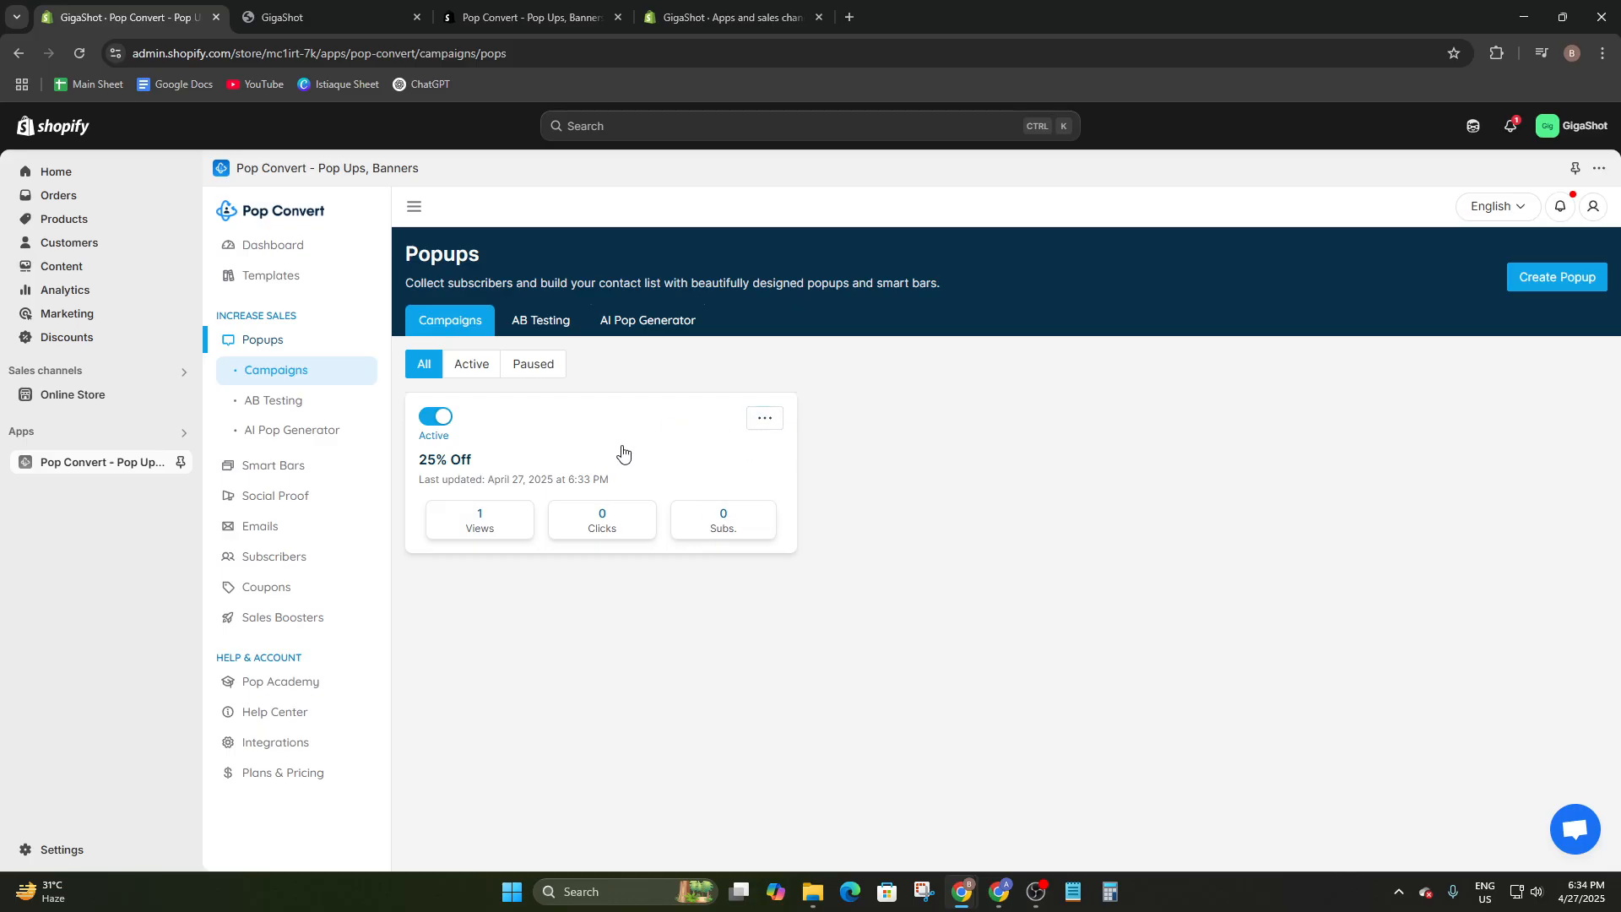
left_click(533, 439)
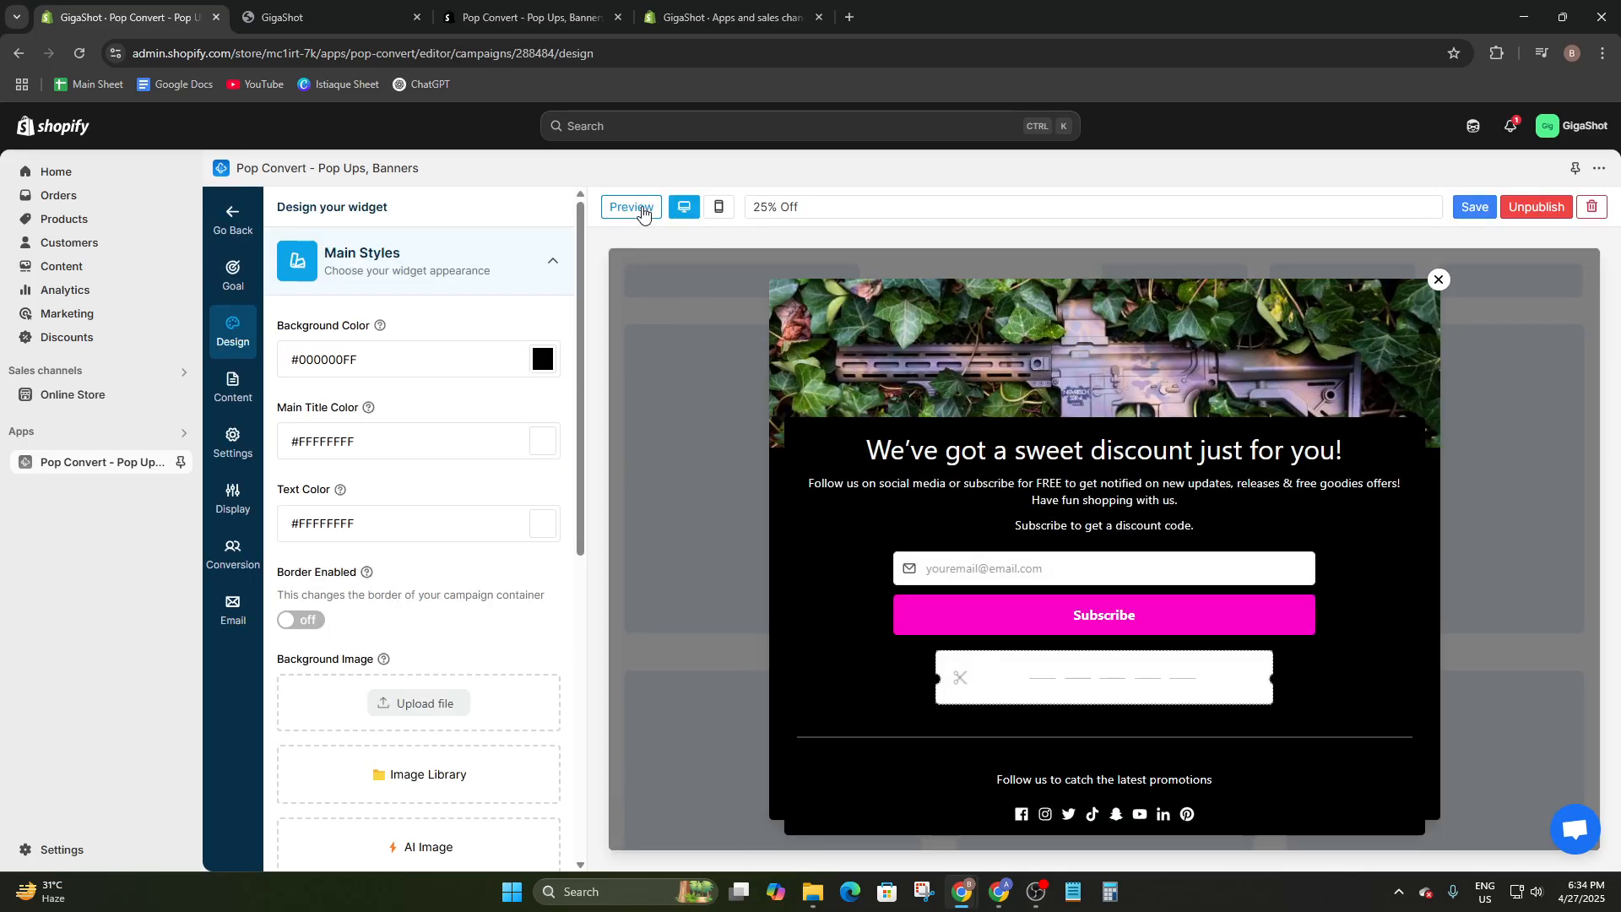
- Preview the popup on the storefront, examine it over the page content and close it
left_click(646, 206)
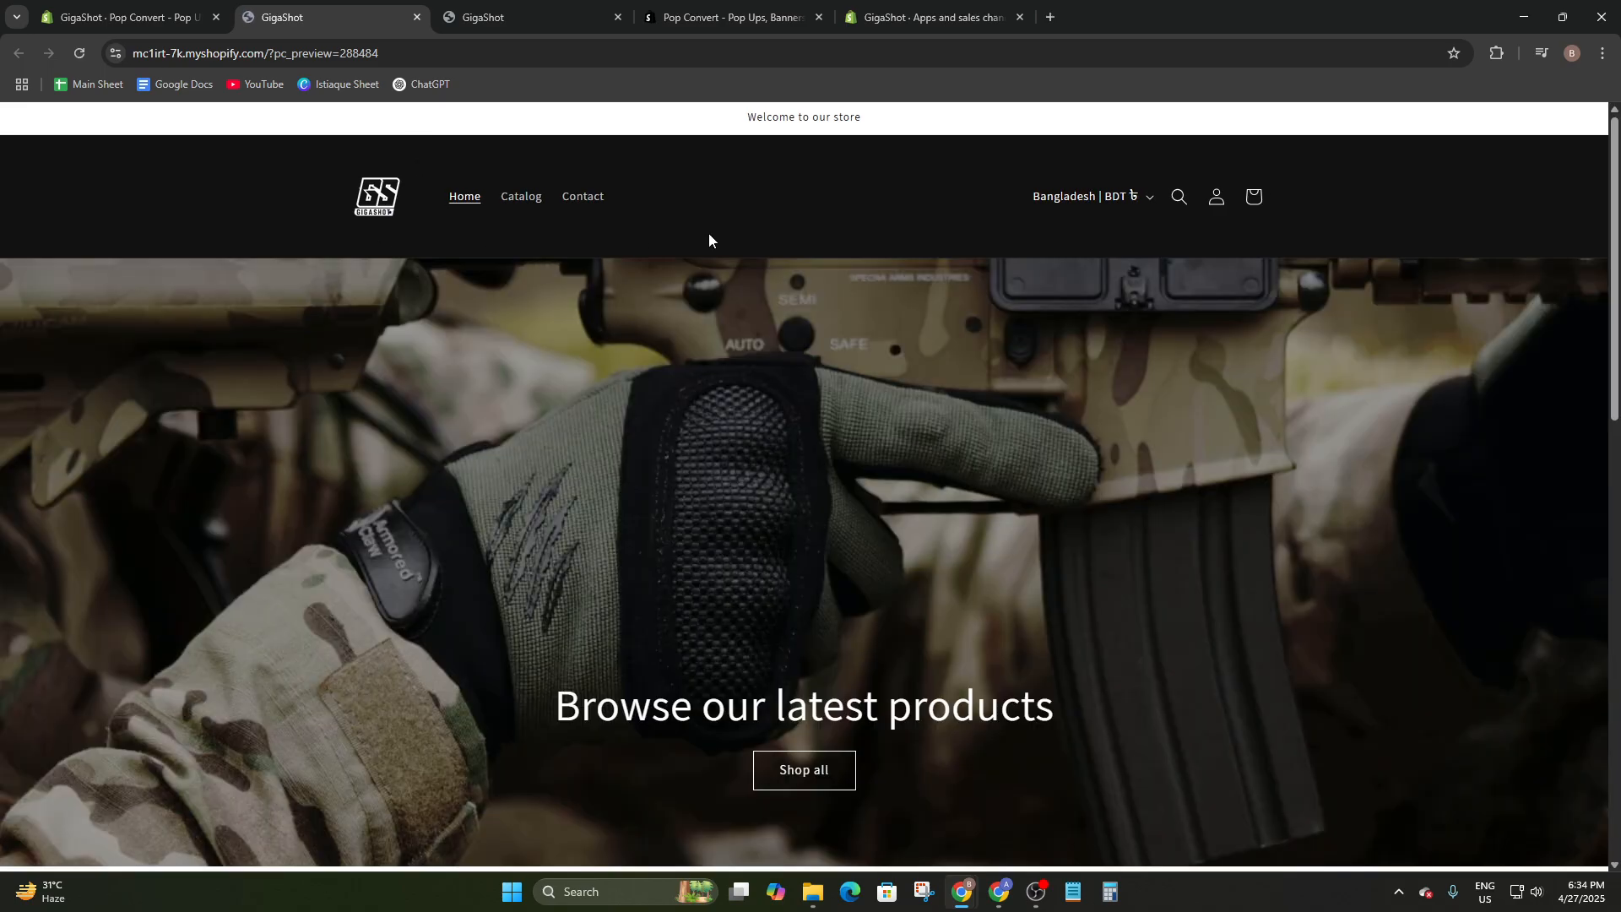
scroll(823, 342, "down", 7)
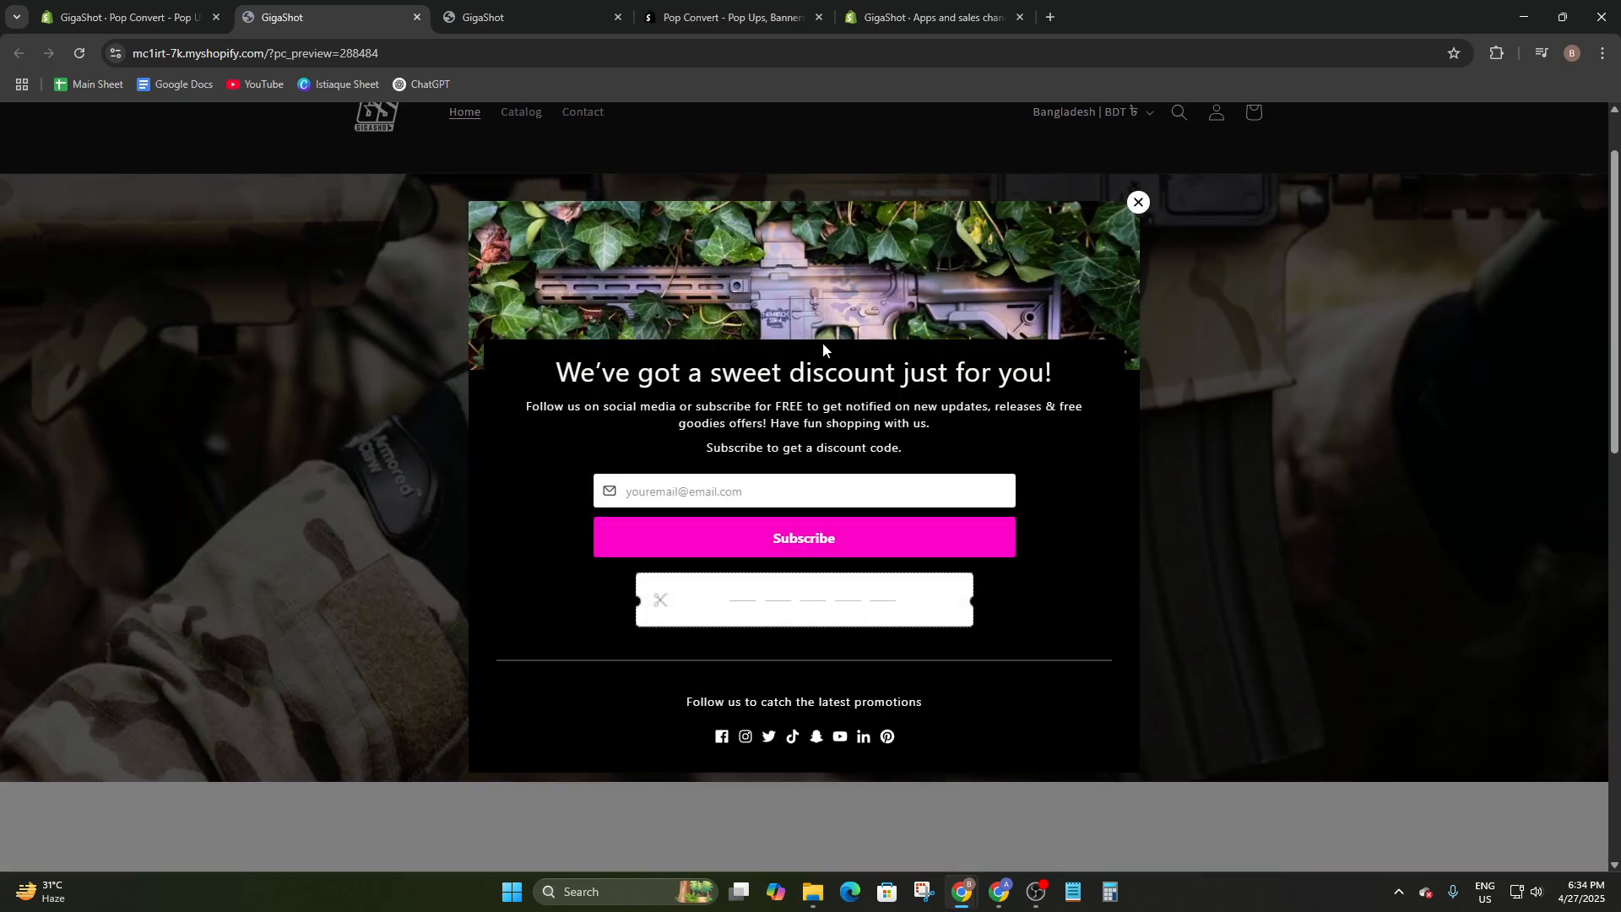
scroll(836, 339, "down", 5)
scroll(835, 336, "up", 12)
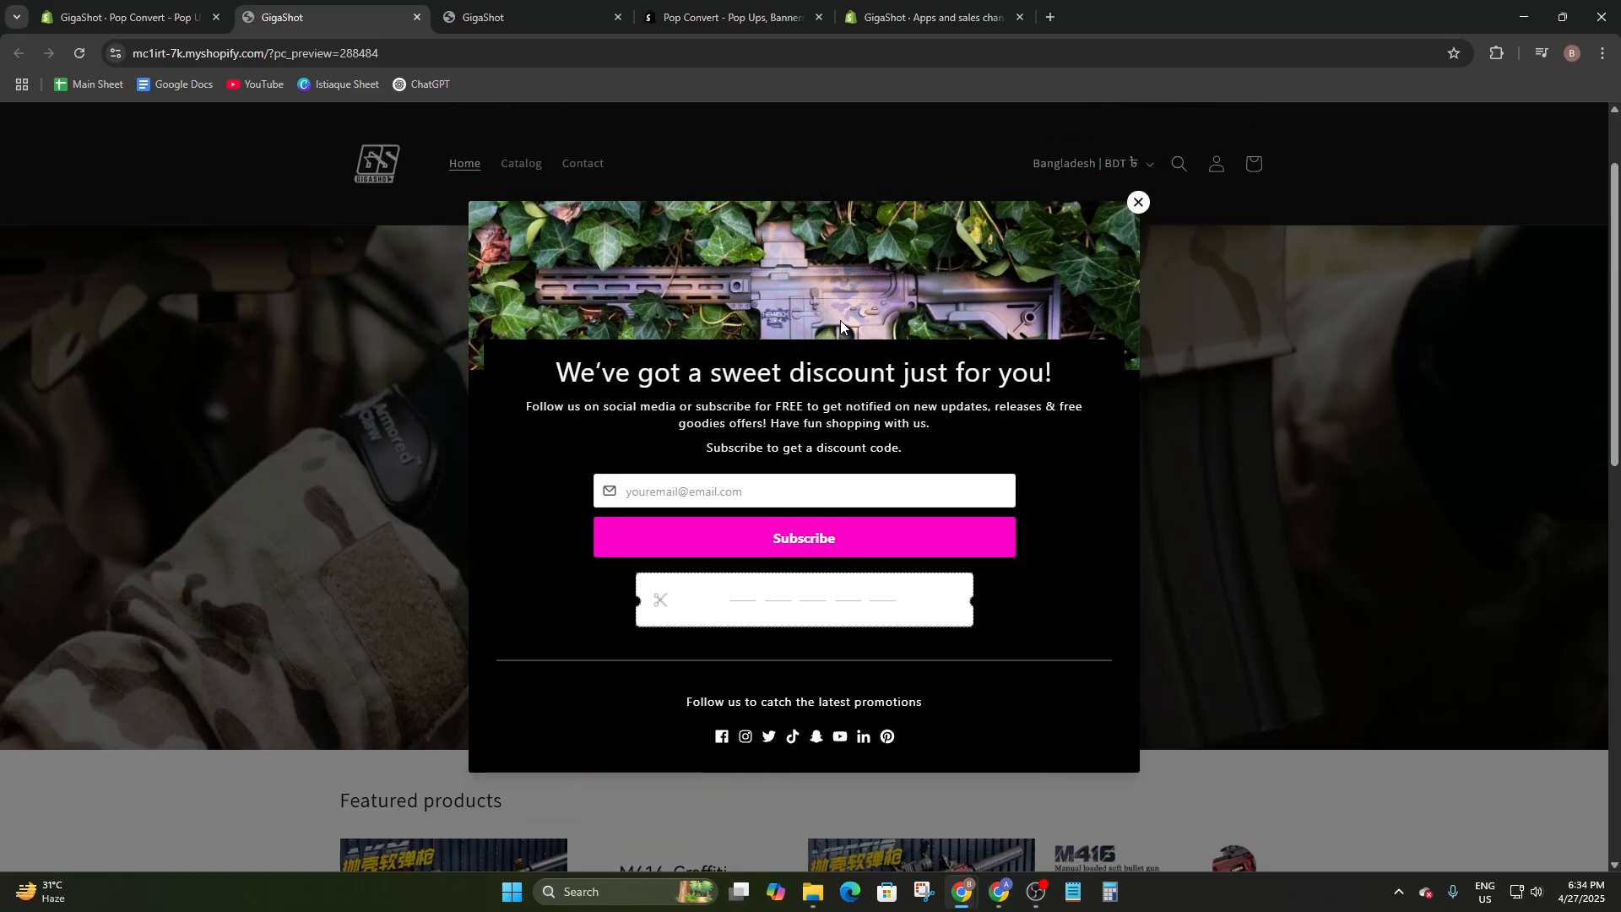
scroll(840, 321, "down", 6)
scroll(842, 323, "down", 5)
scroll(949, 286, "up", 3)
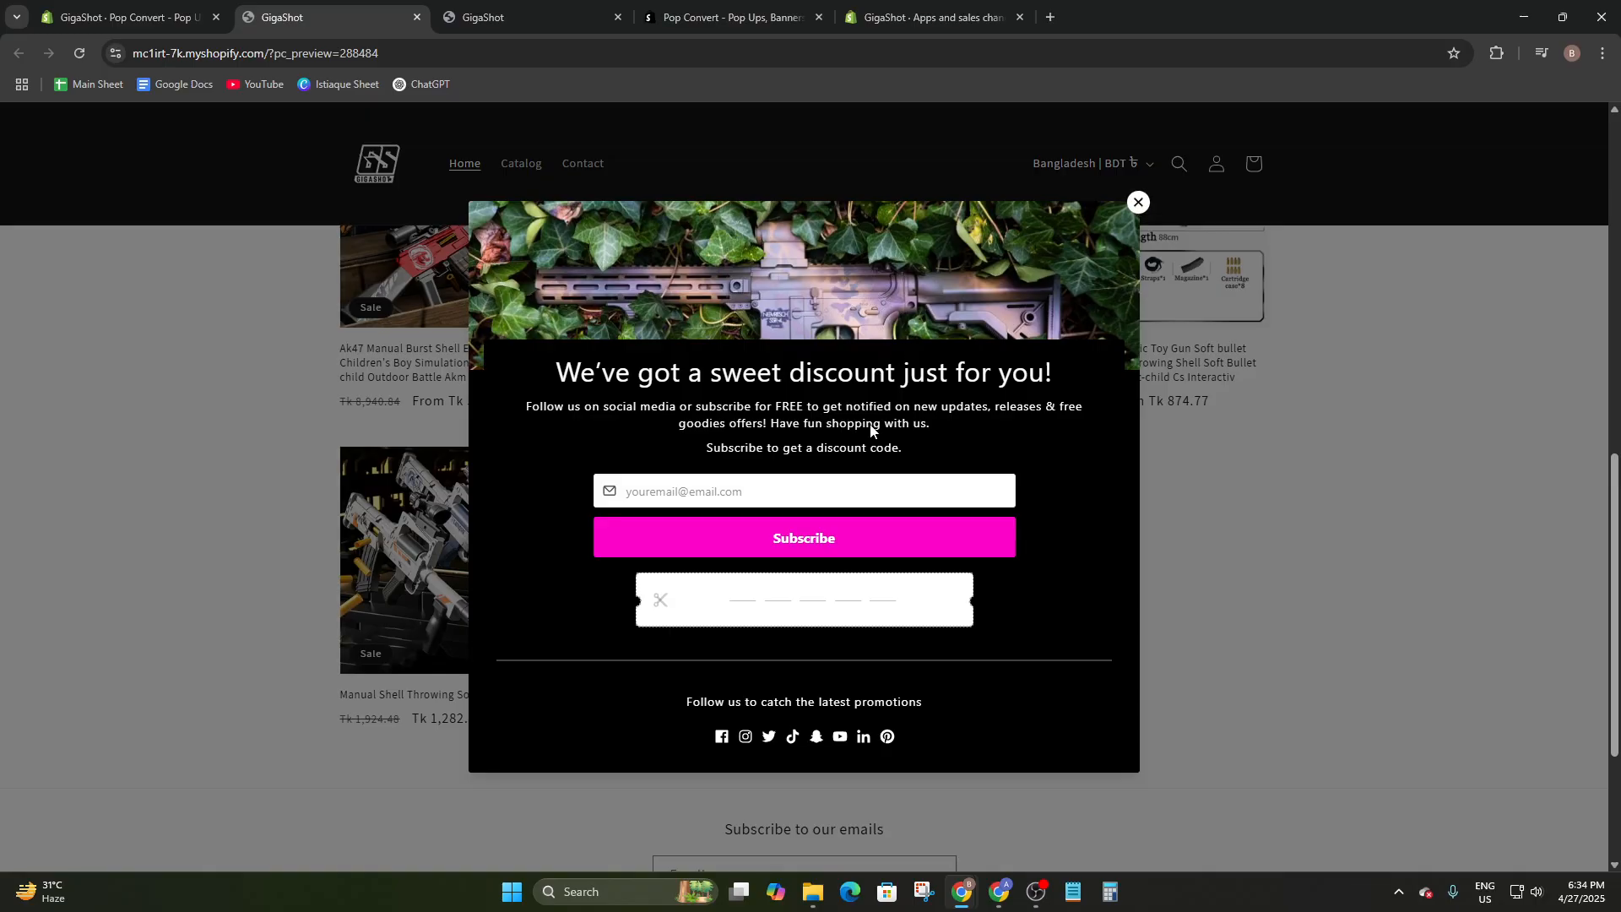
left_click(698, 478)
left_click(782, 403)
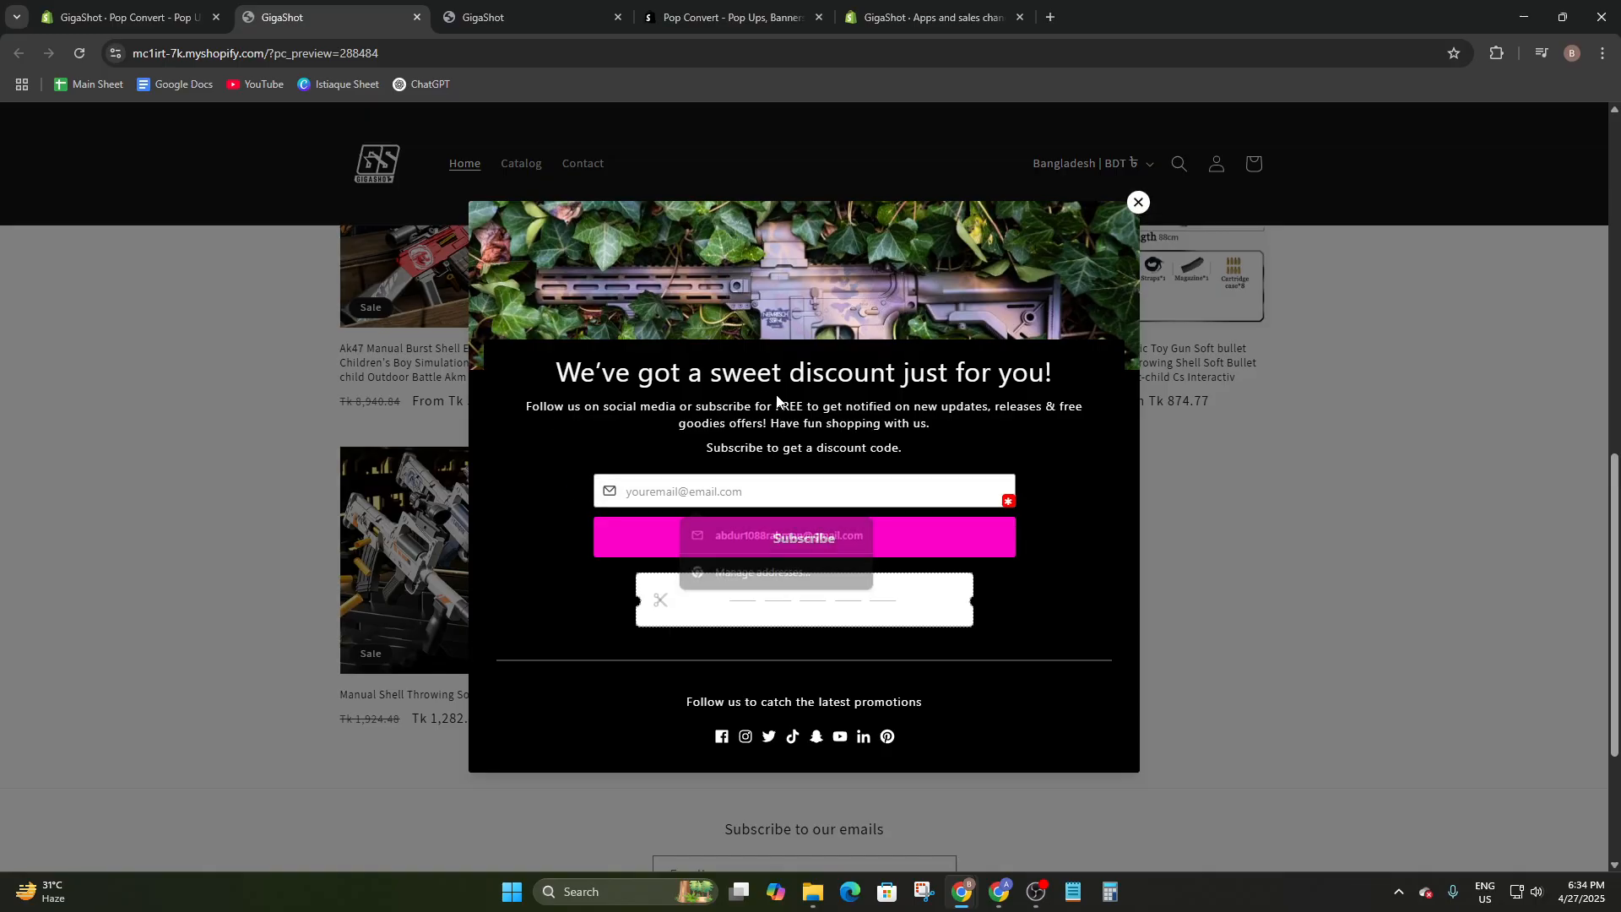
left_click(1134, 203)
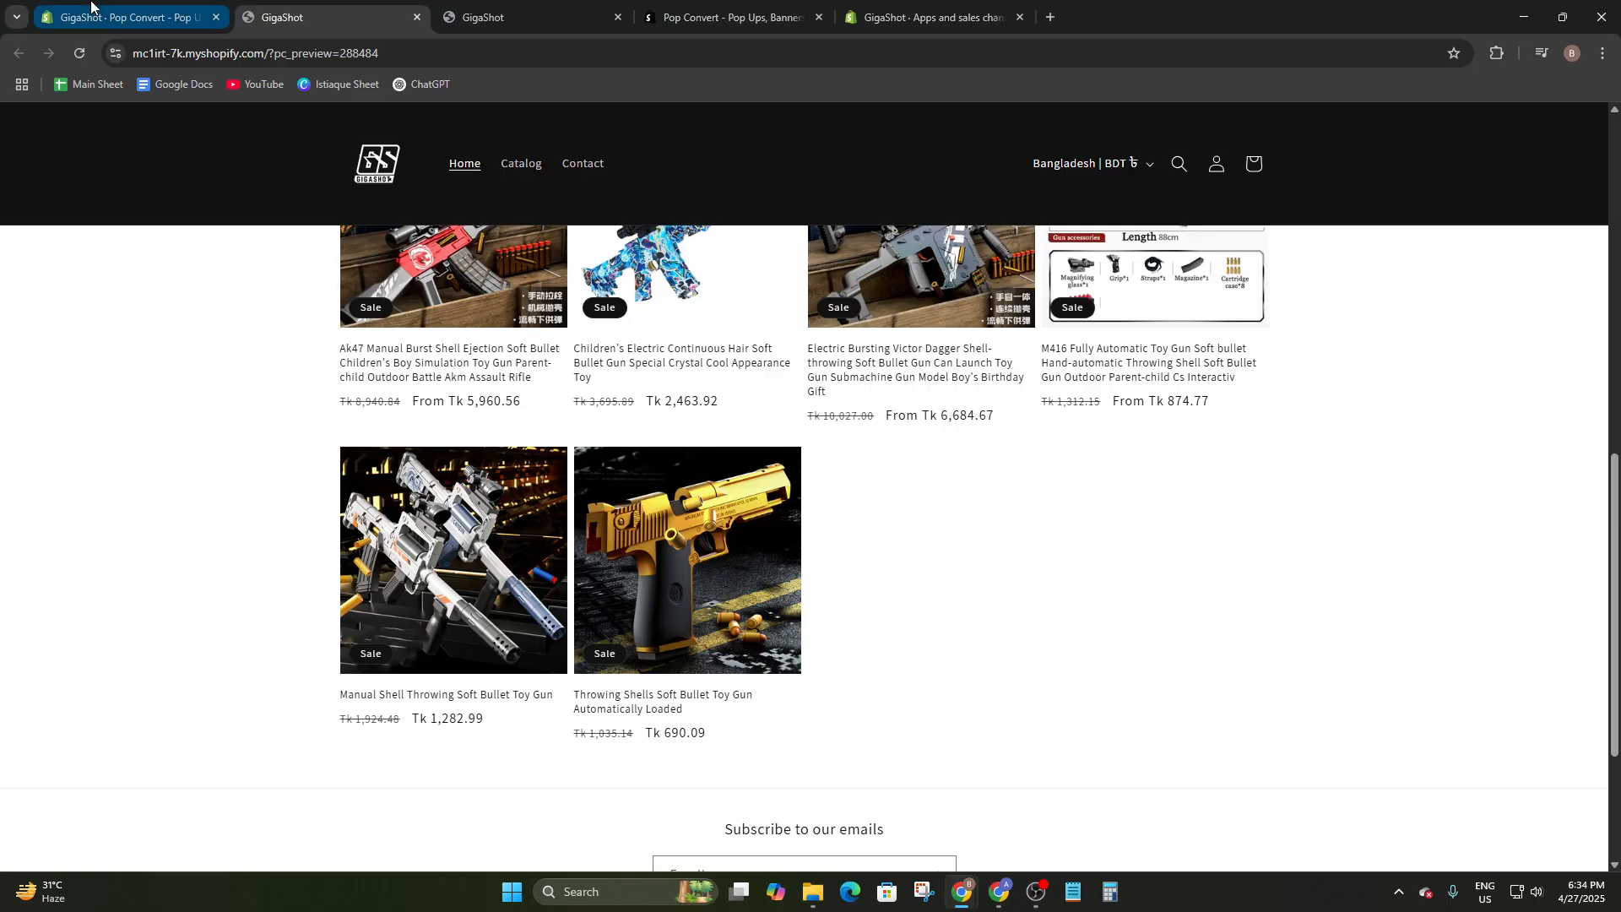
- Return to the popup campaigns overview and look at the actions available for the 25% Off campaign
left_click(127, 17)
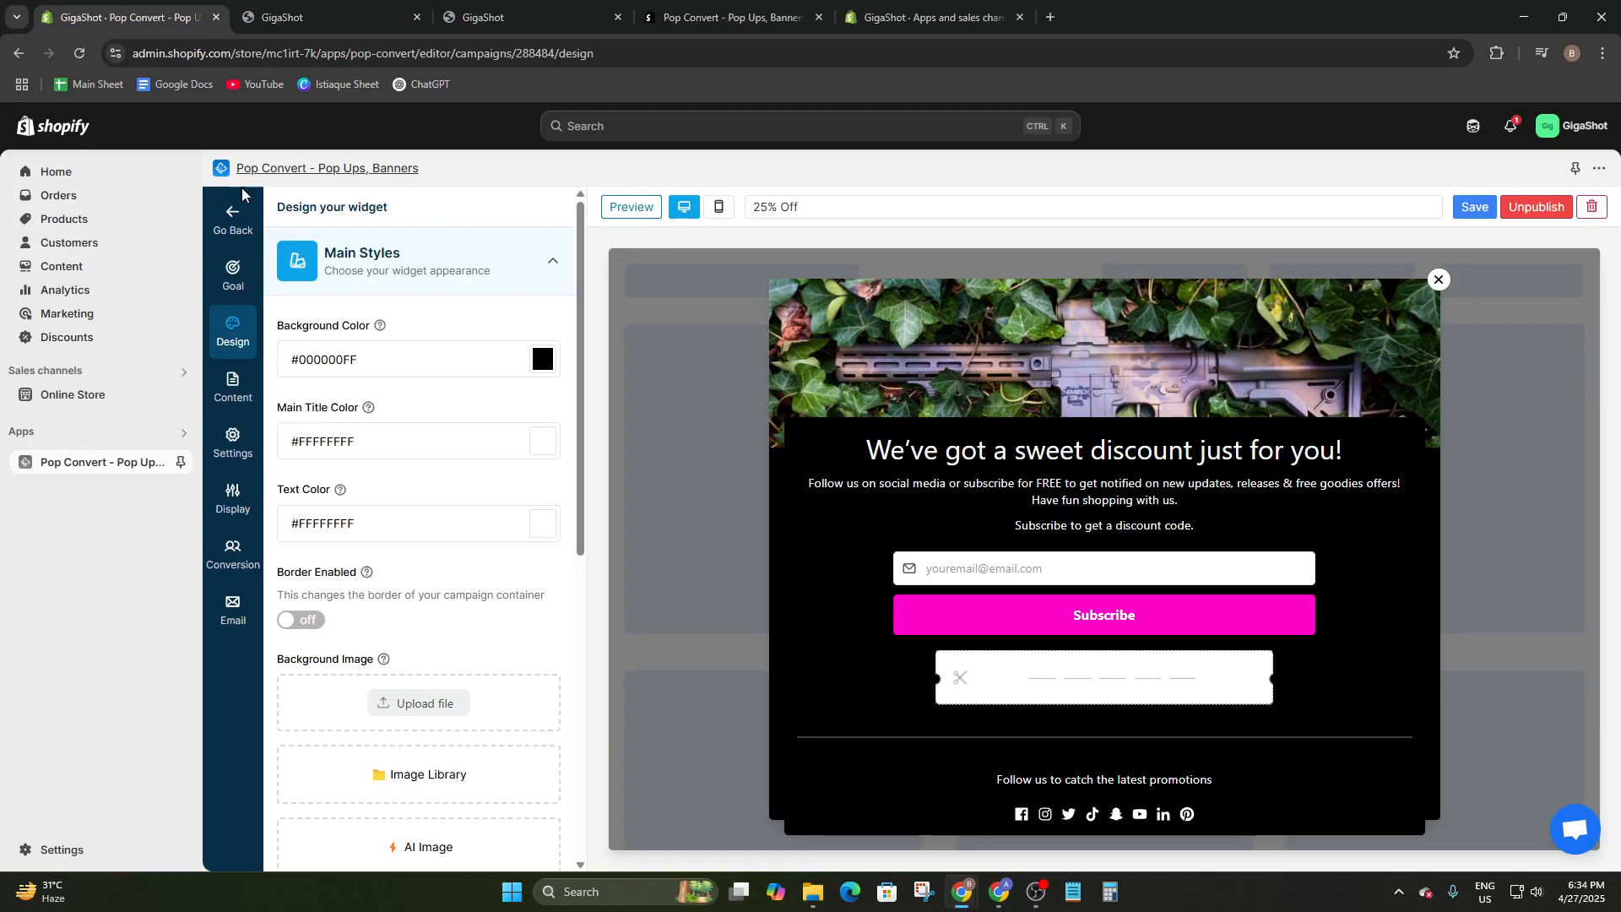
left_click(231, 218)
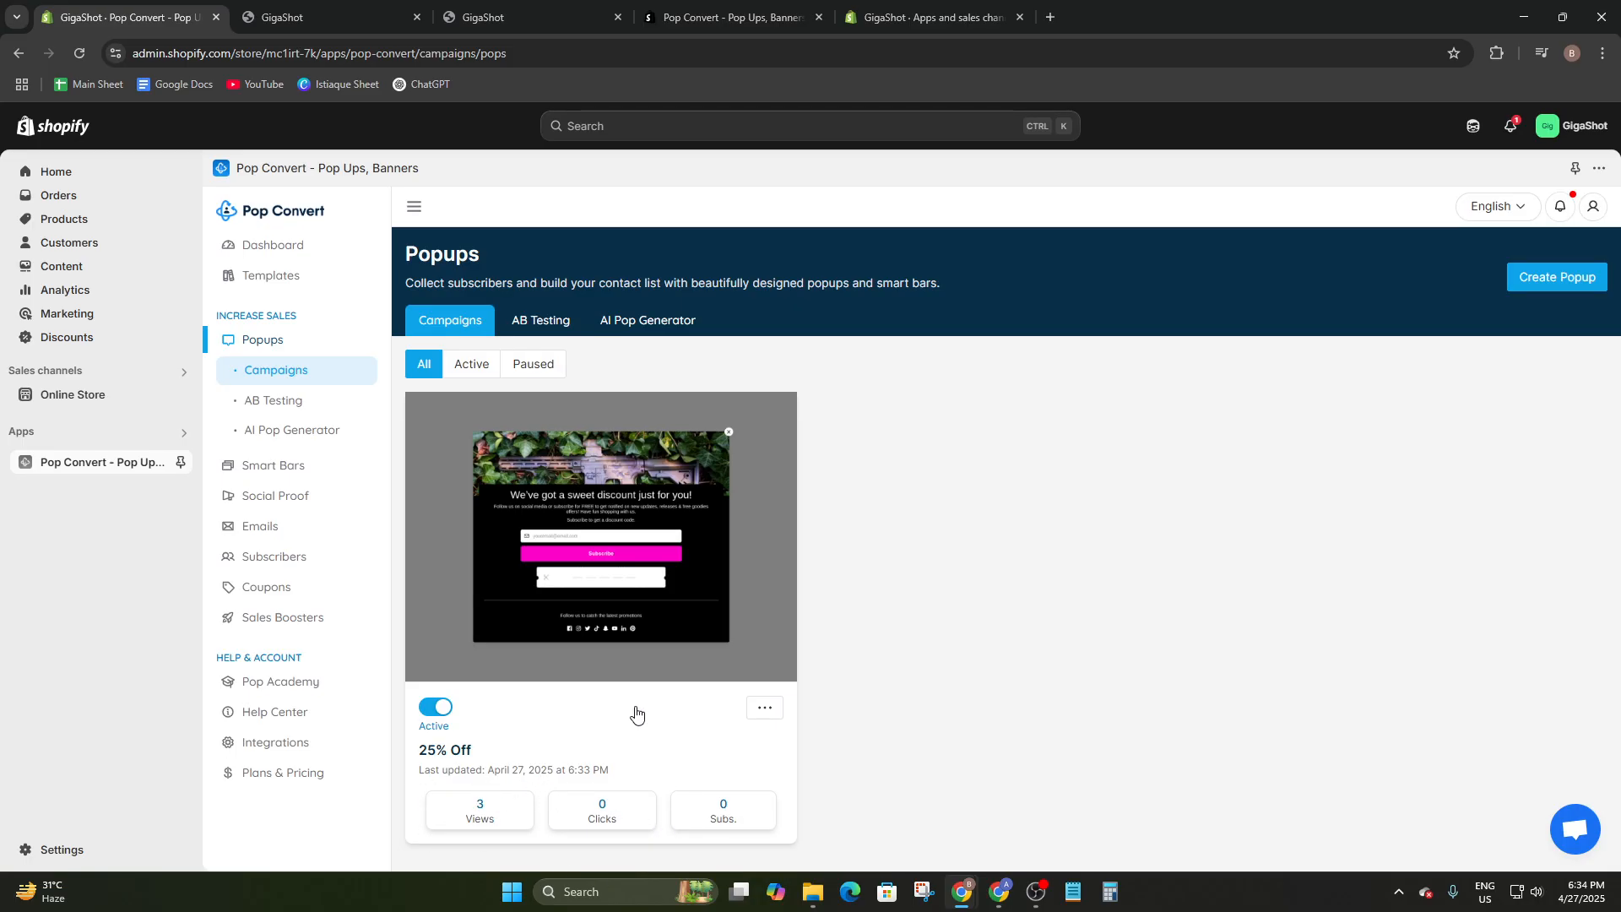
left_click(755, 813)
left_click(764, 710)
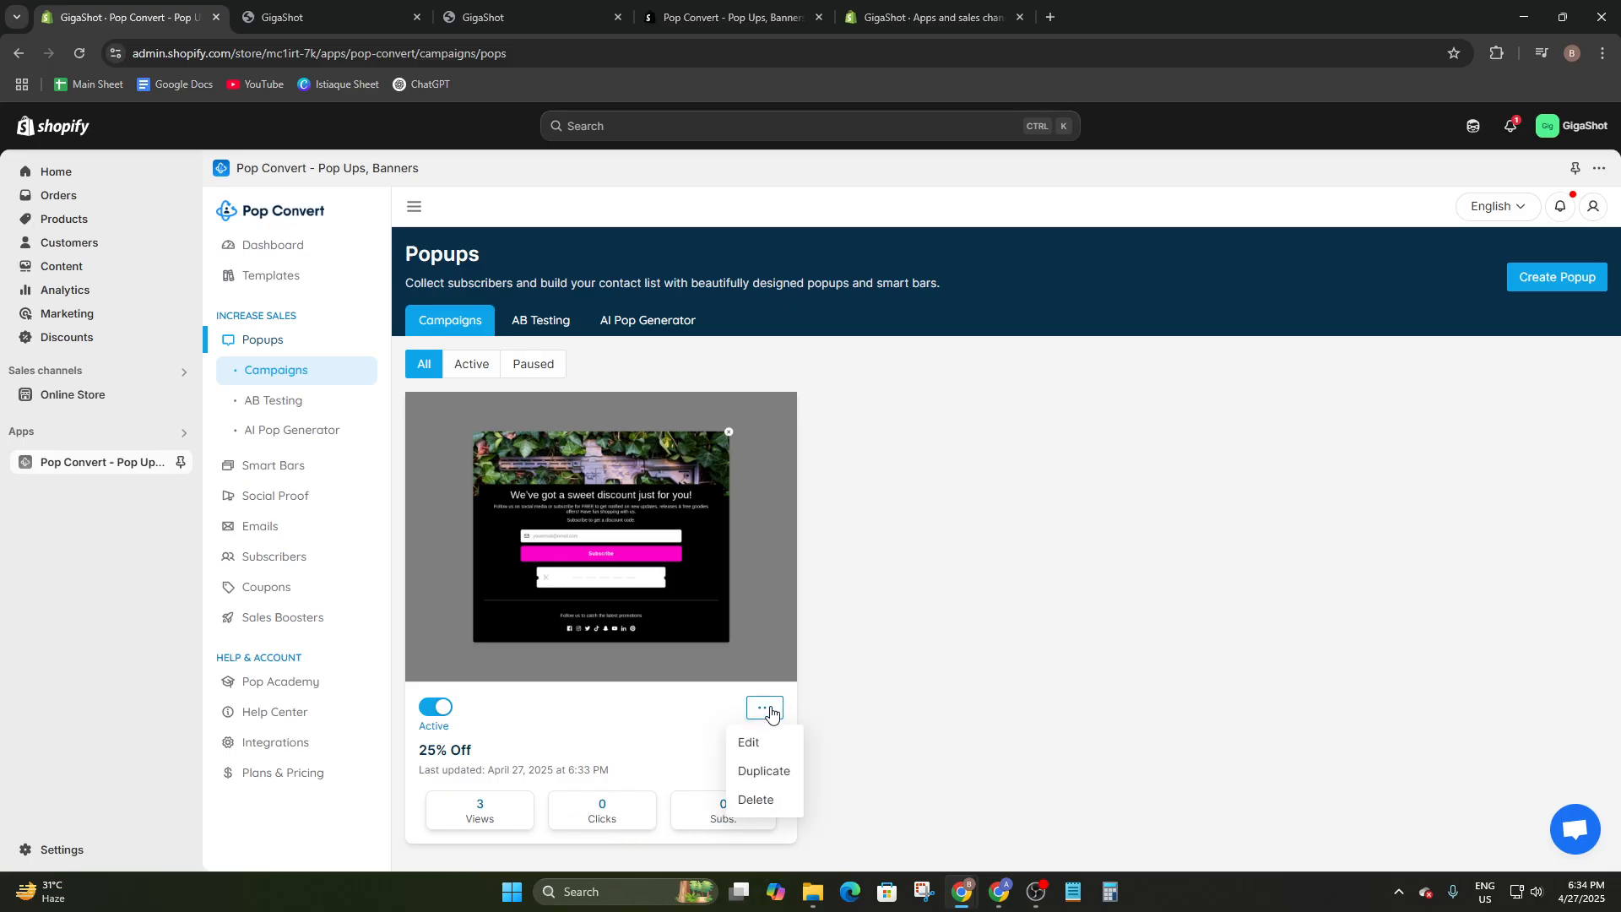
left_click(771, 712)
left_click(767, 711)
left_click(881, 724)
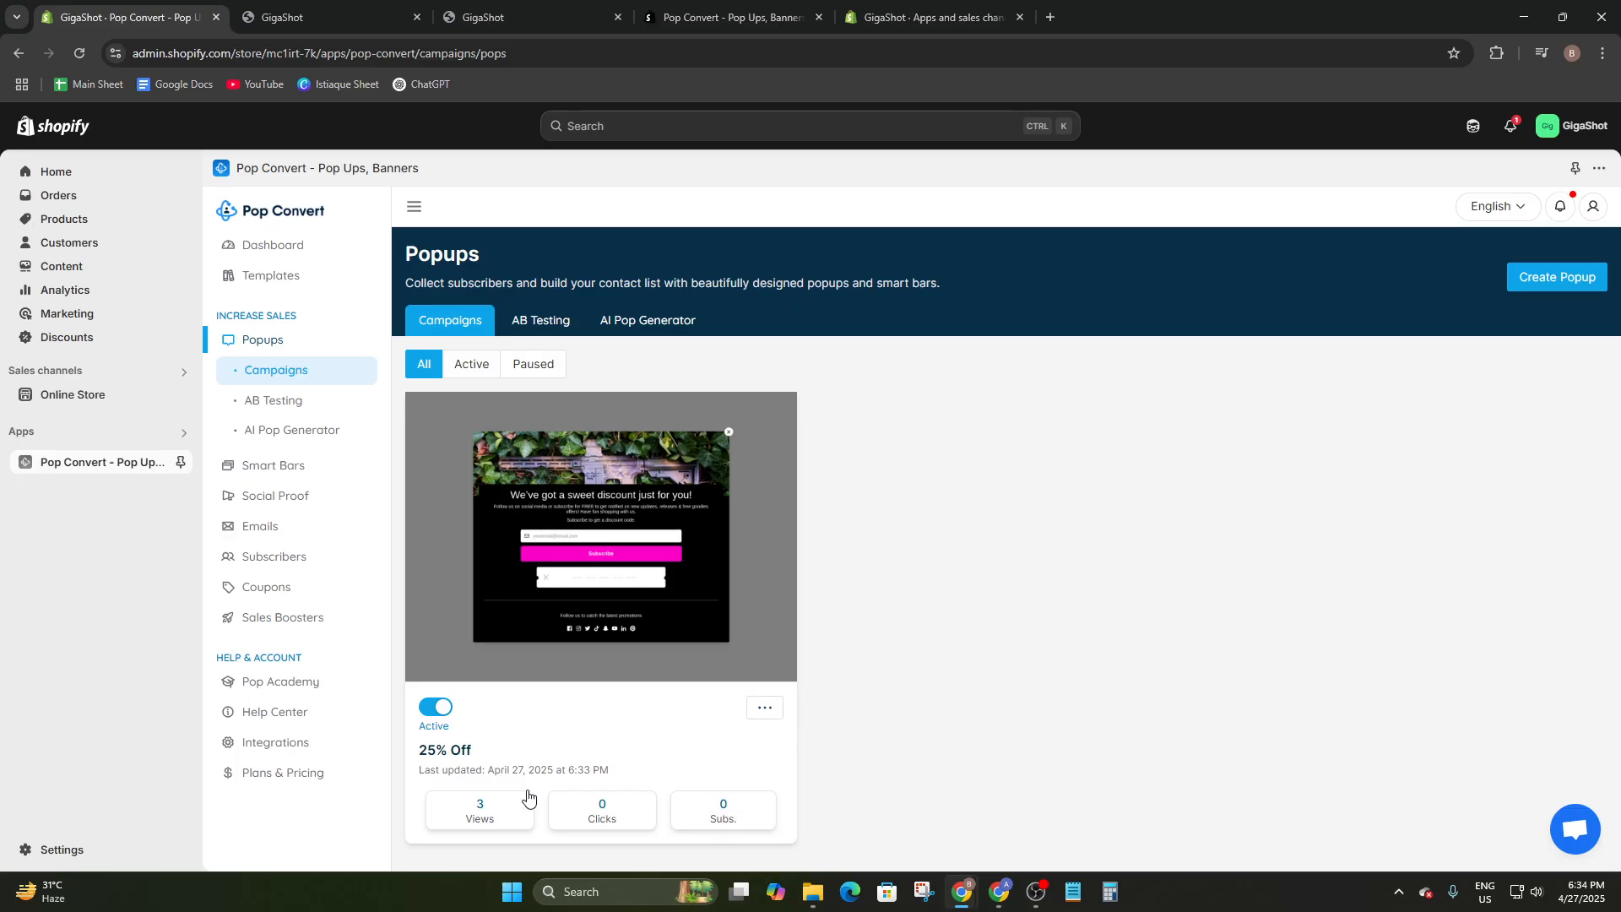
- Reopen the 25% Off campaign and start creating a new coupon from the coupon block in its content
left_click(445, 754)
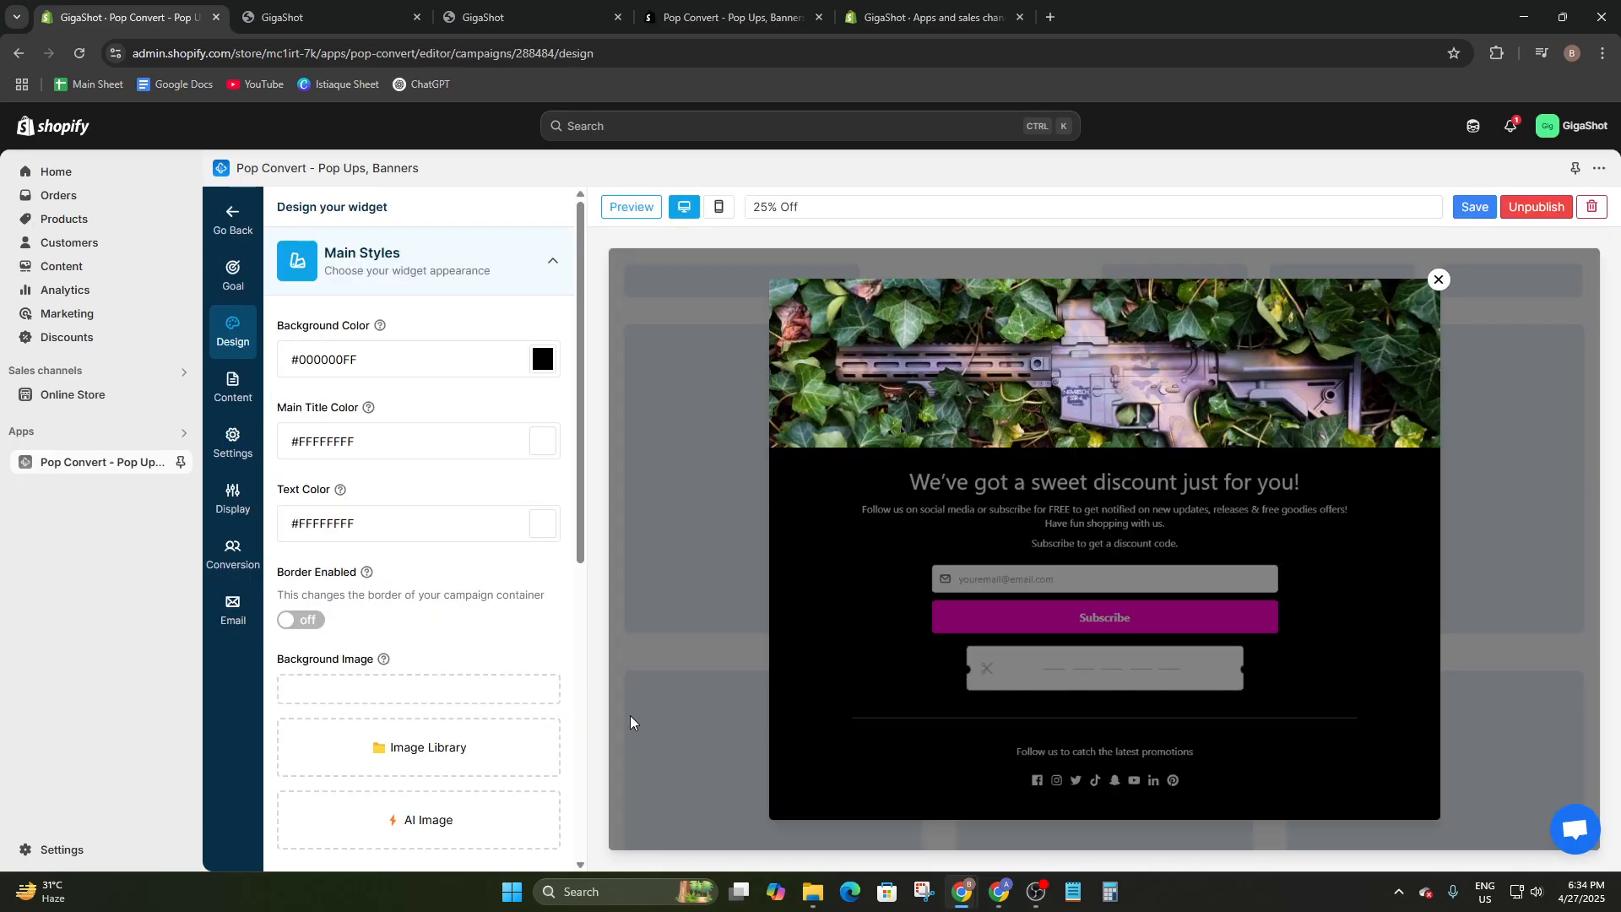
left_click(233, 554)
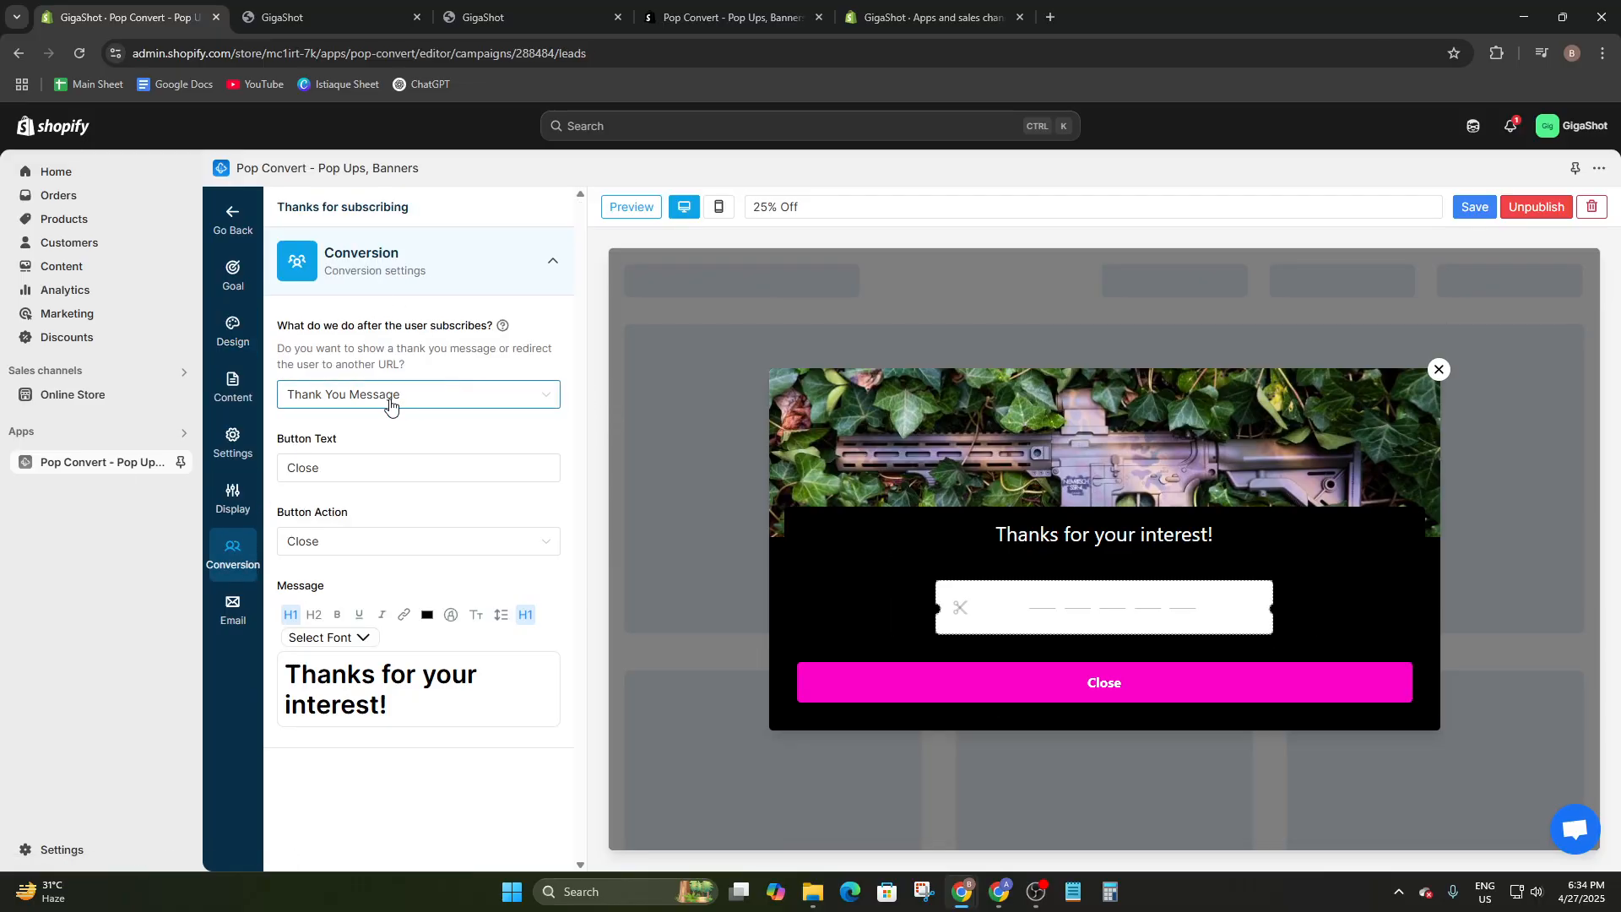
left_click(233, 443)
left_click(223, 403)
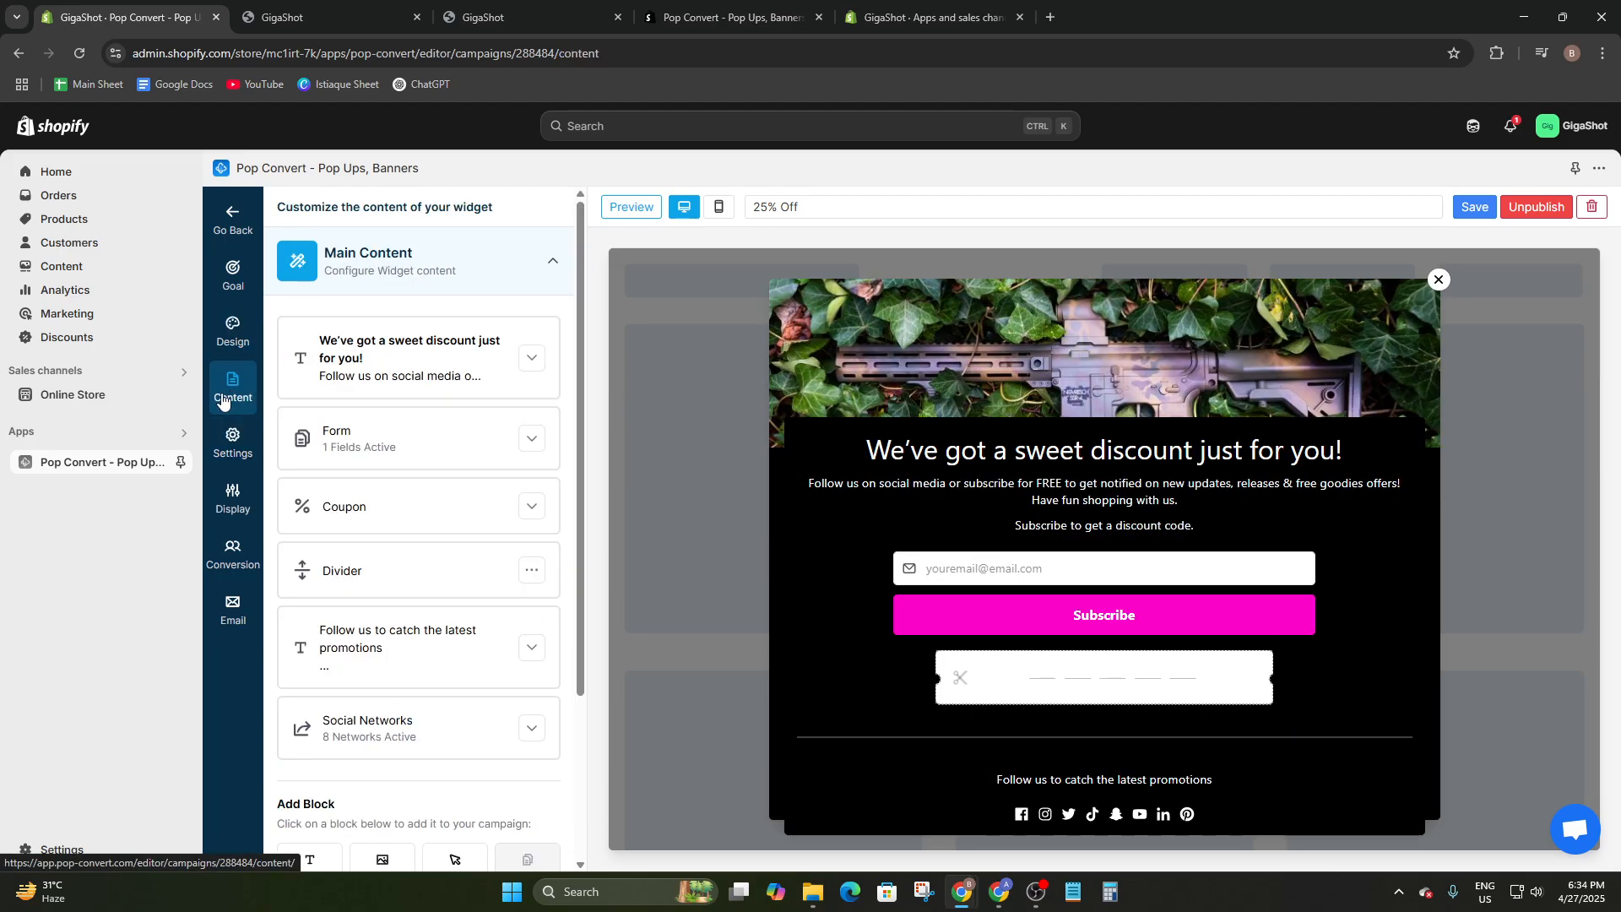
left_click(402, 513)
scroll(412, 611, "down", 1)
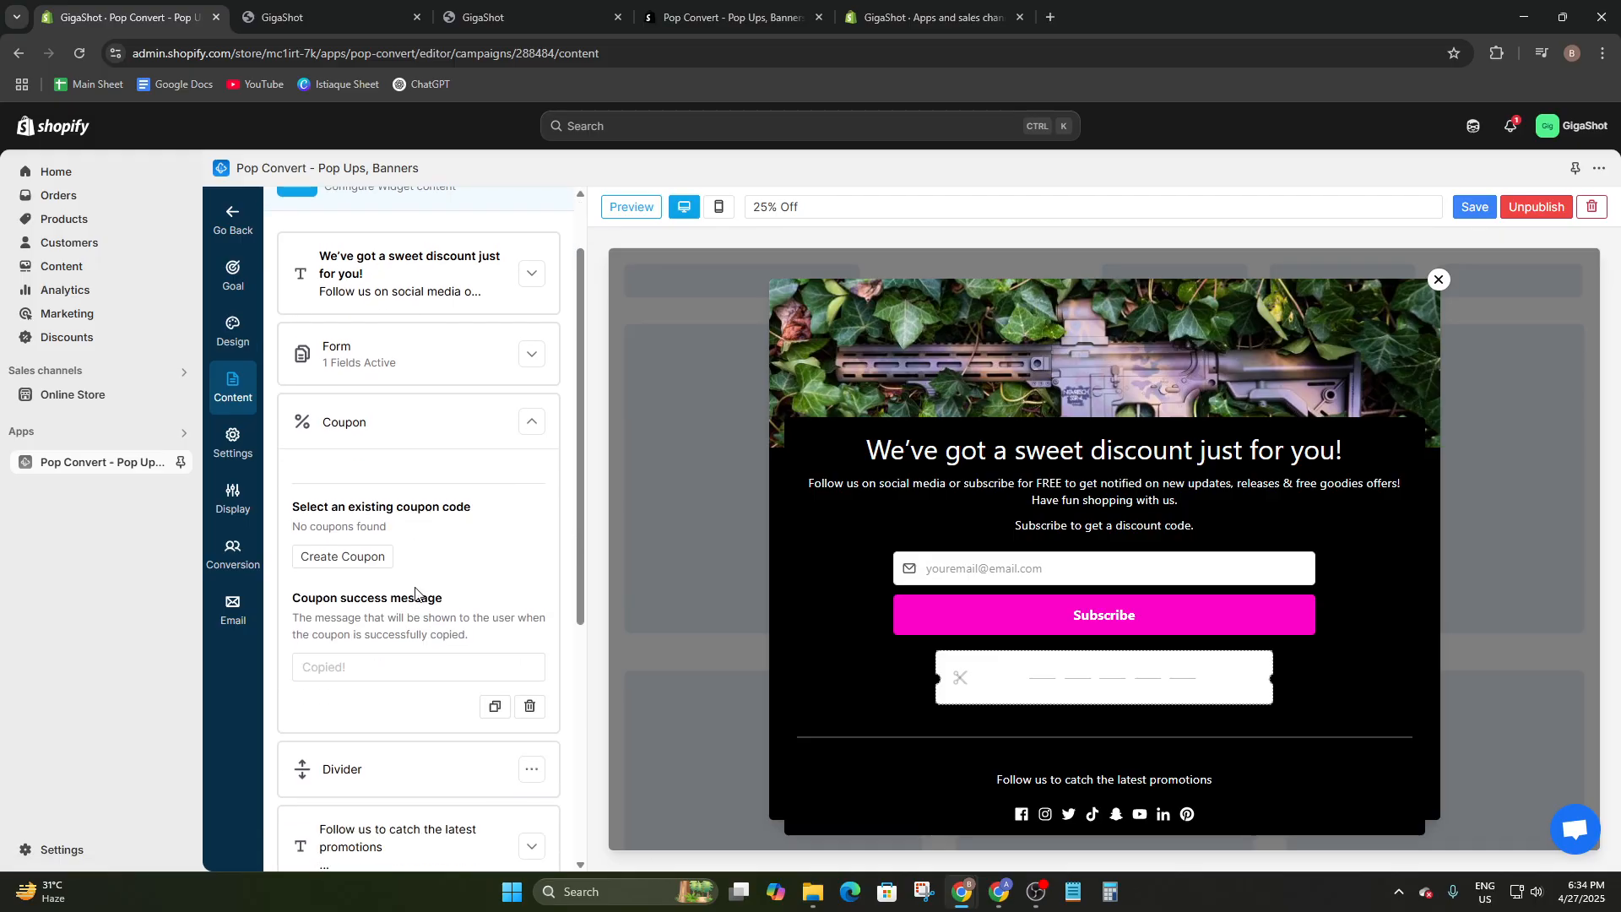
left_click(353, 559)
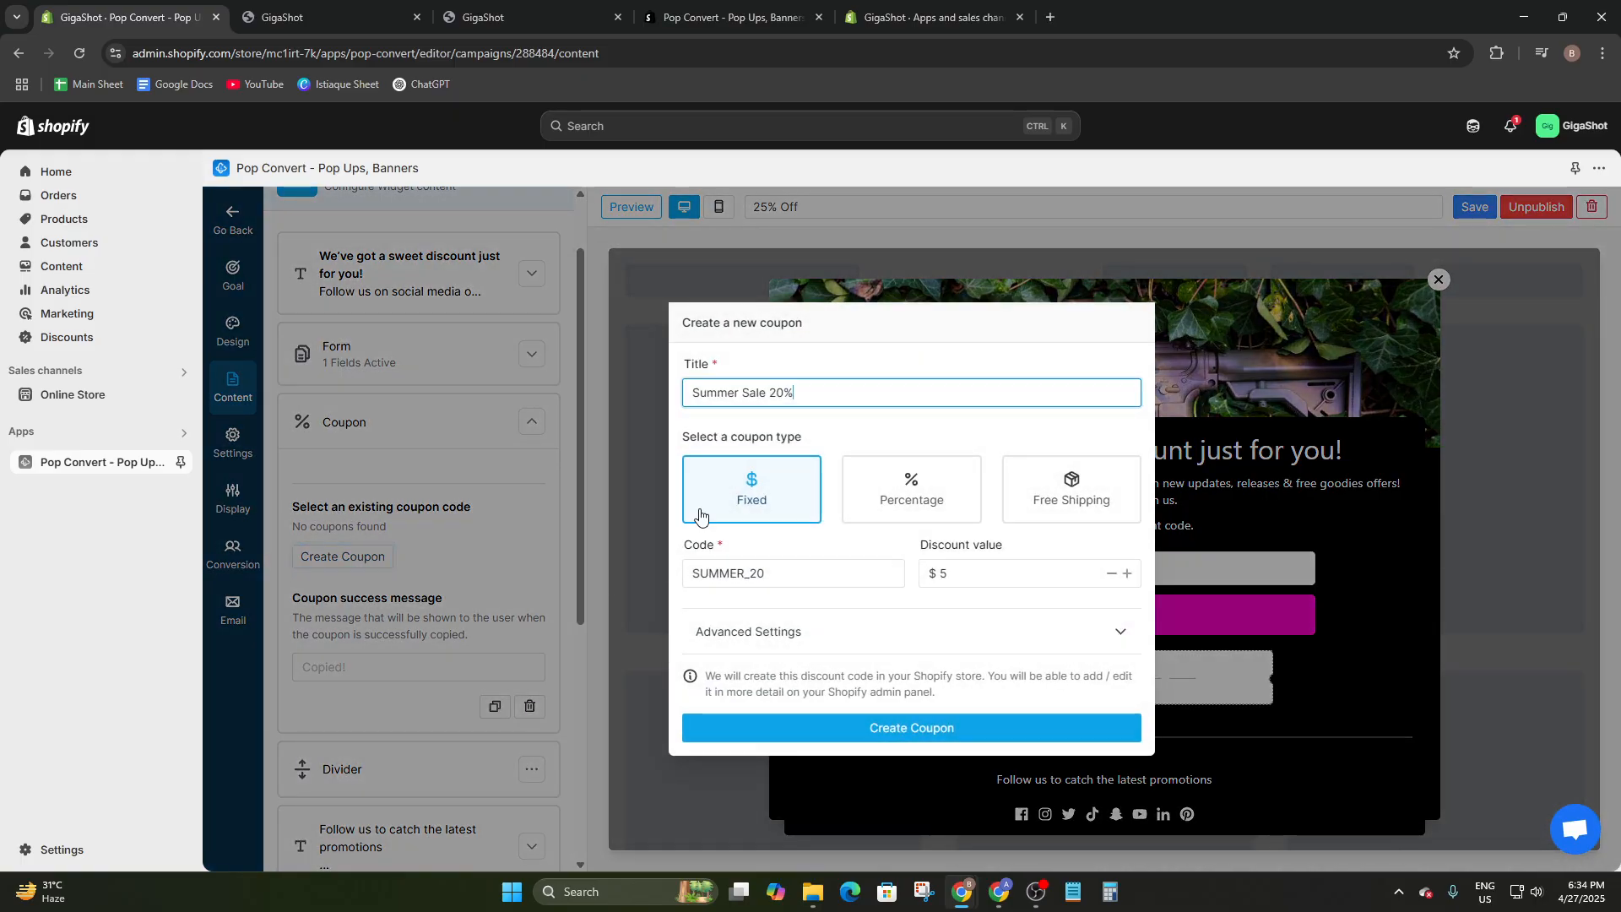
- Make the new coupon a percentage coupon titled "Summer Sale 25%" with a discount value of 25
left_click(916, 494)
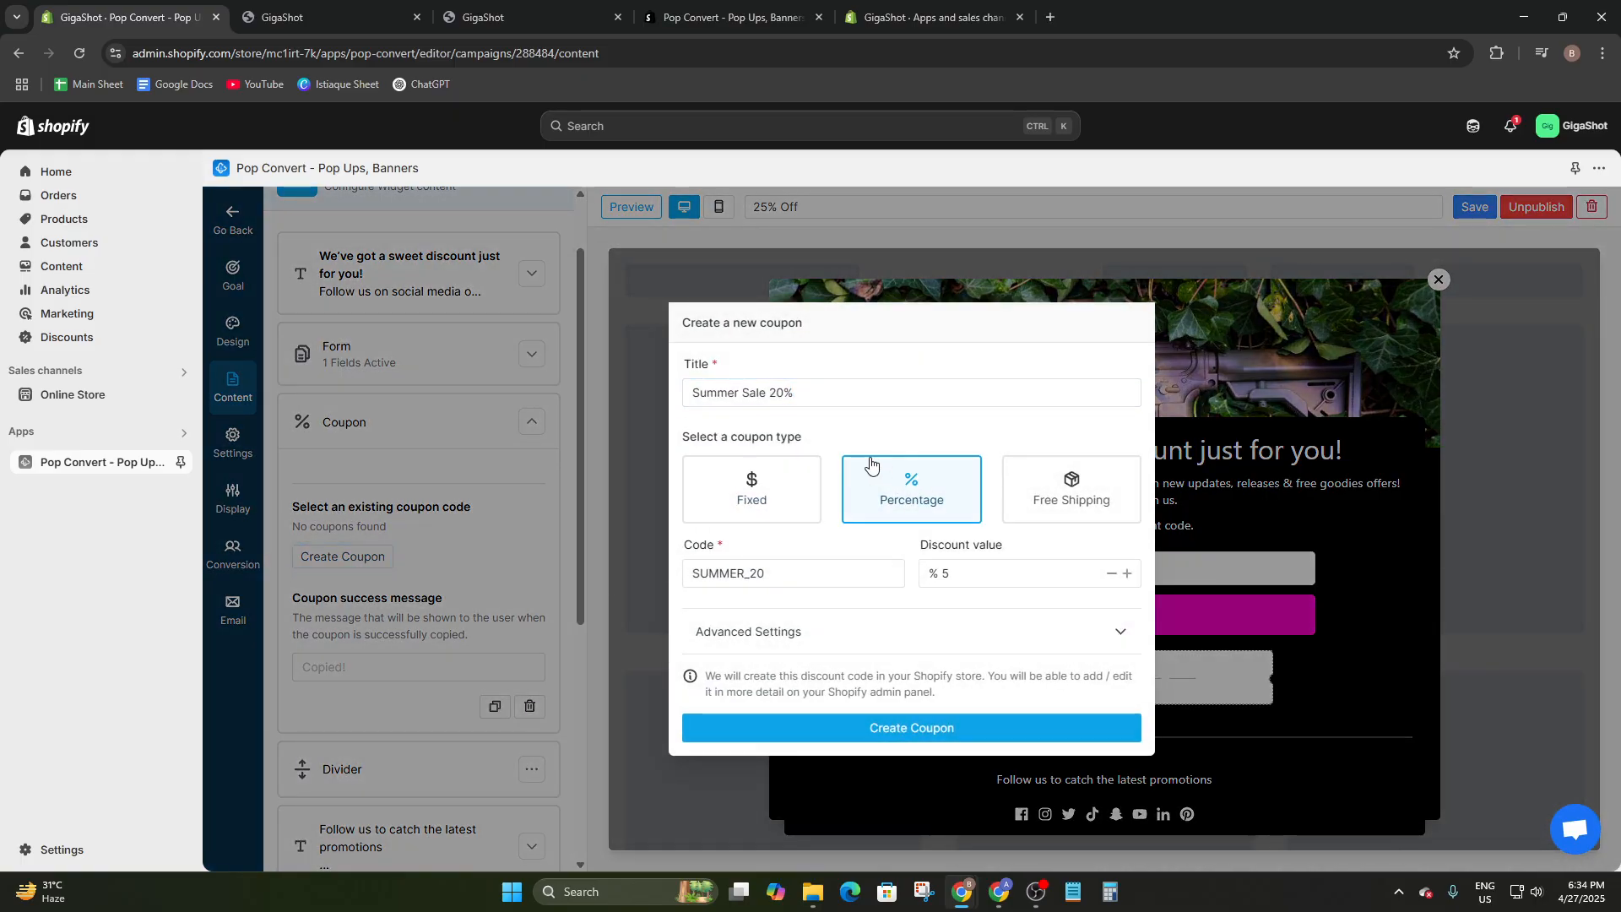
left_click(788, 395)
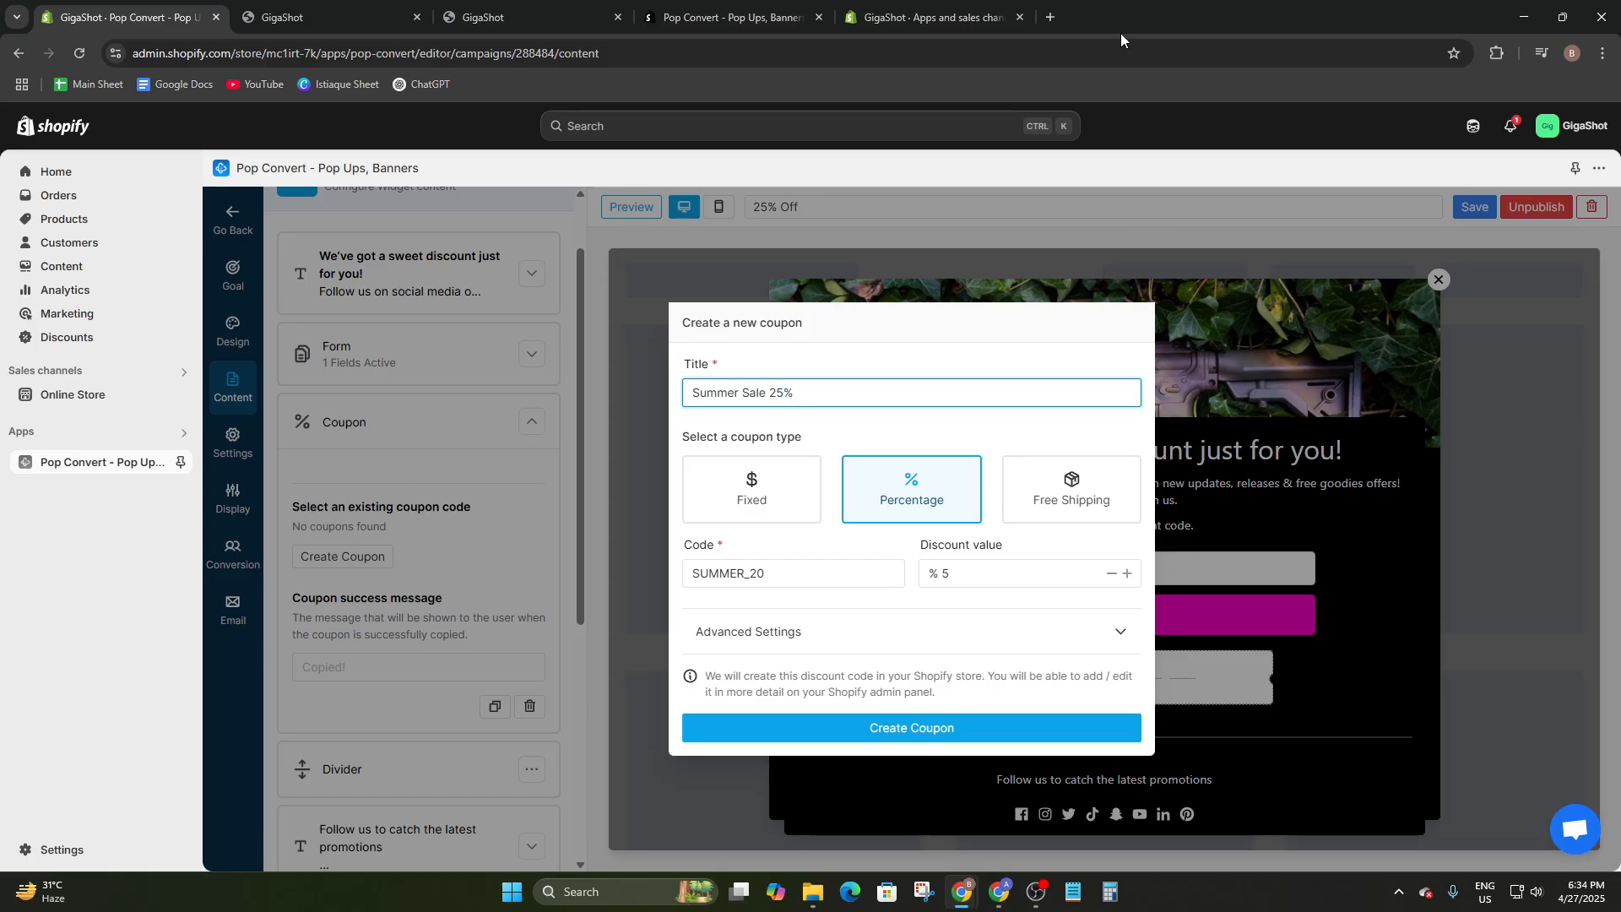
left_click(760, 574)
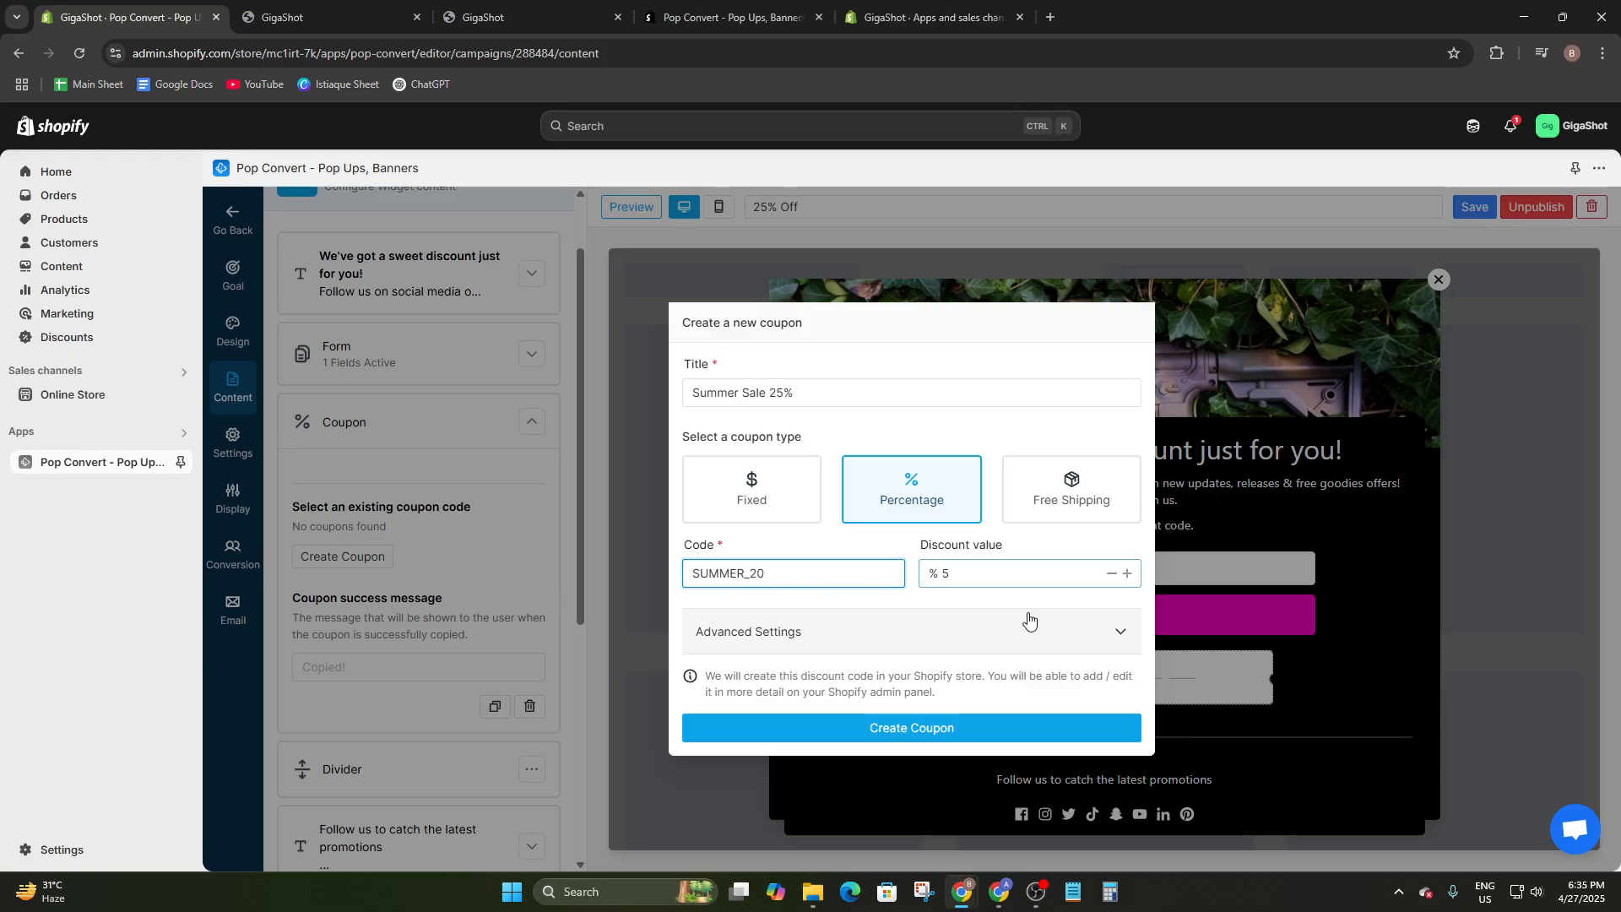
left_click(945, 575)
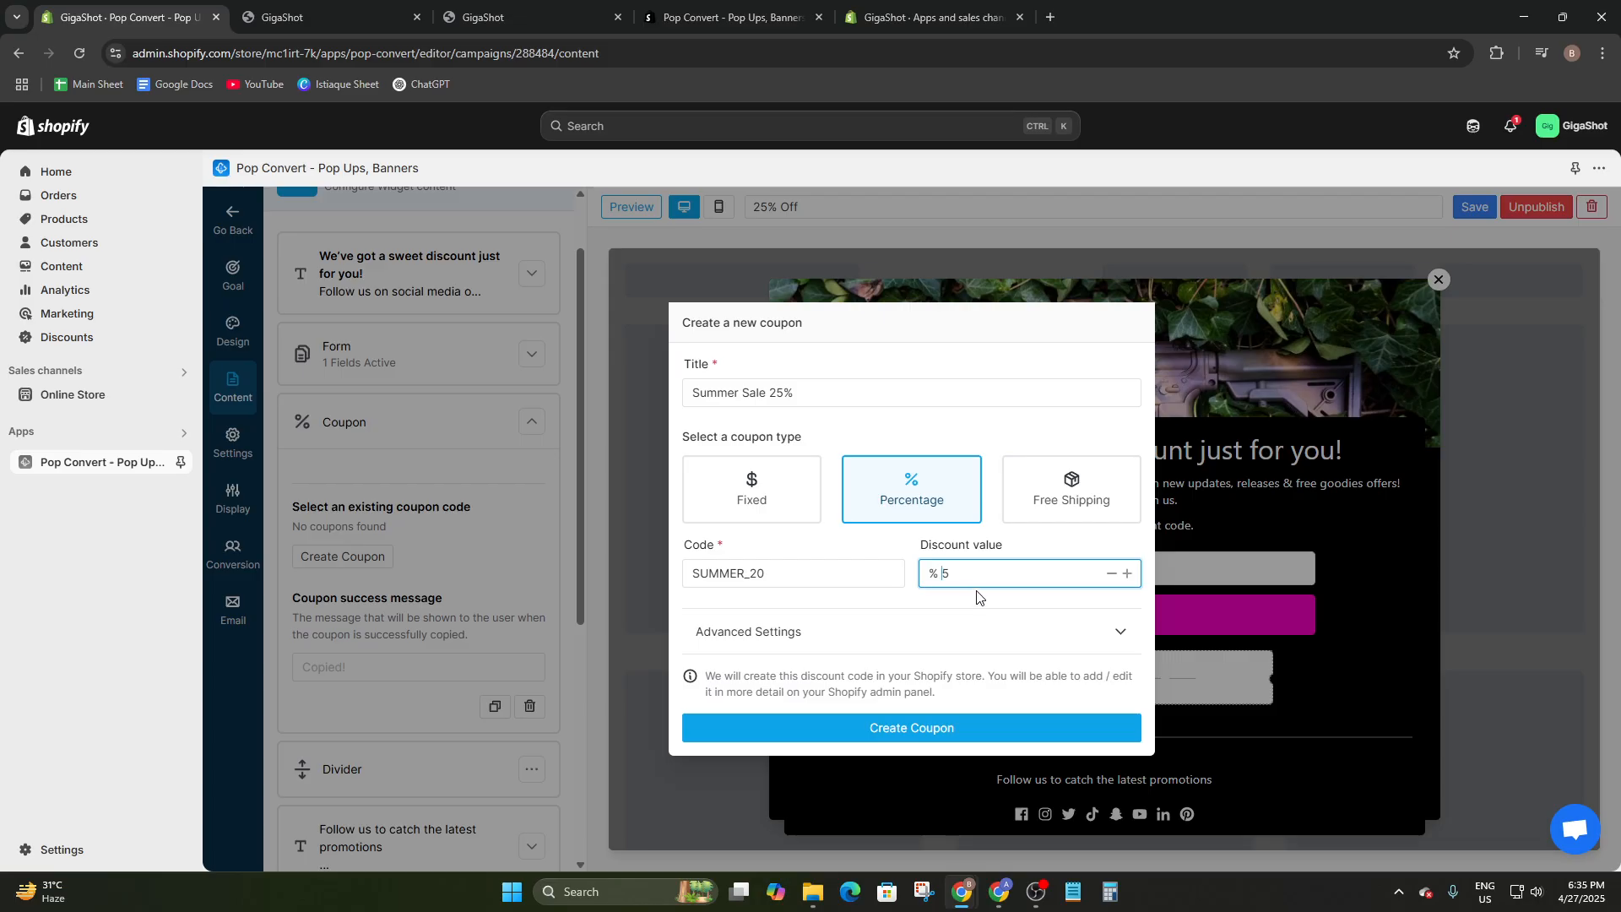
- Expand the coupon's advanced settings and look at the start date calendar without choosing a date
left_click(751, 632)
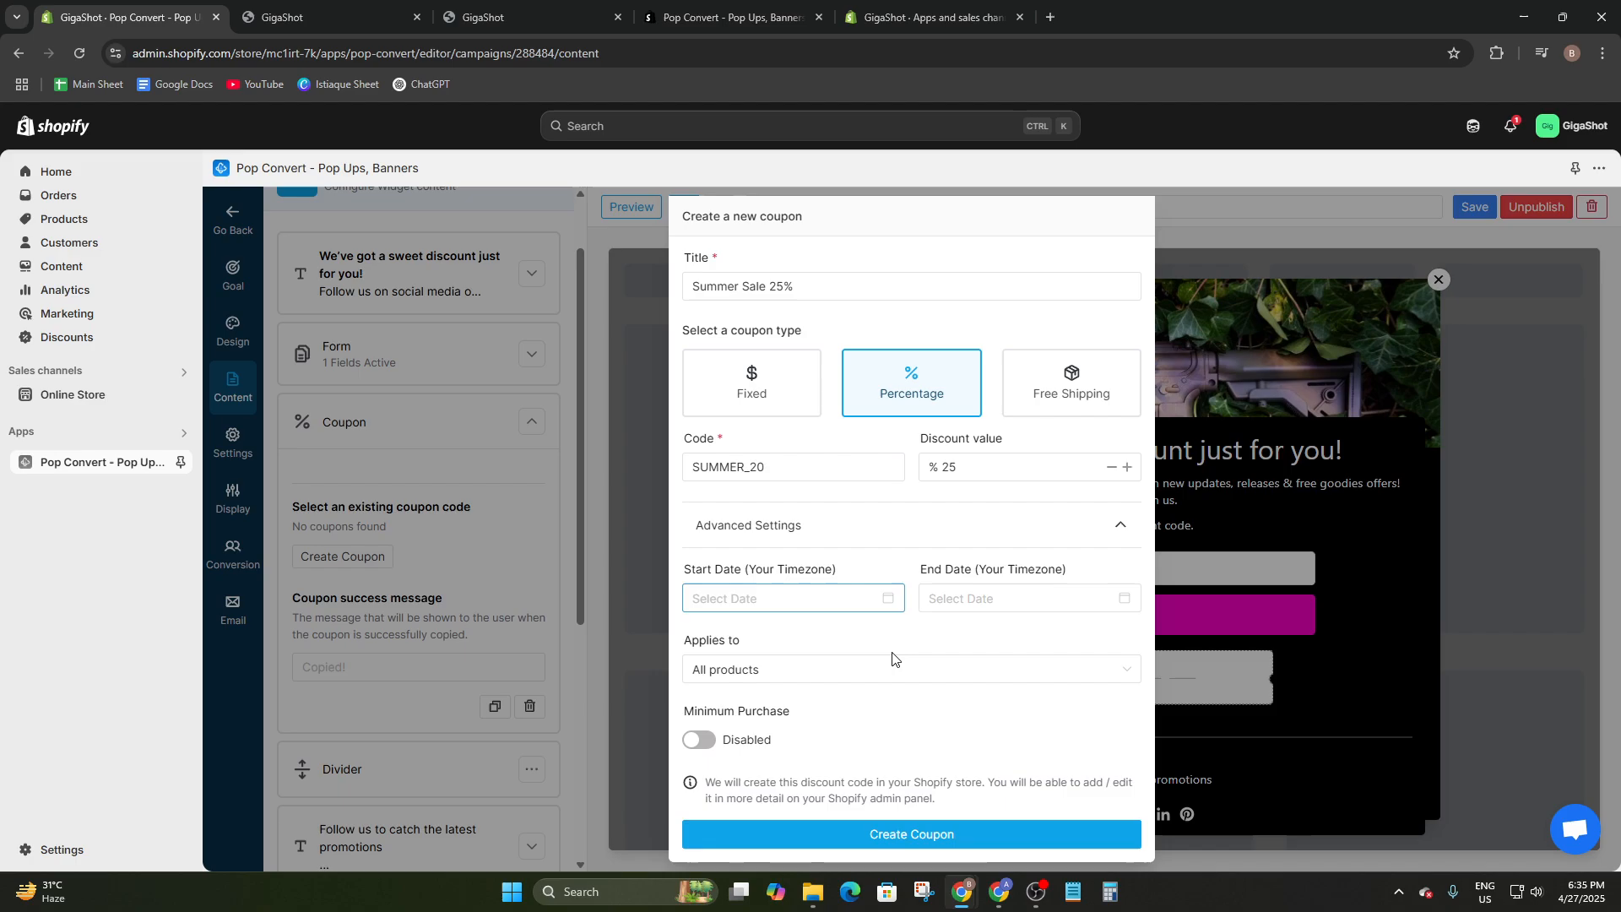
left_click(760, 607)
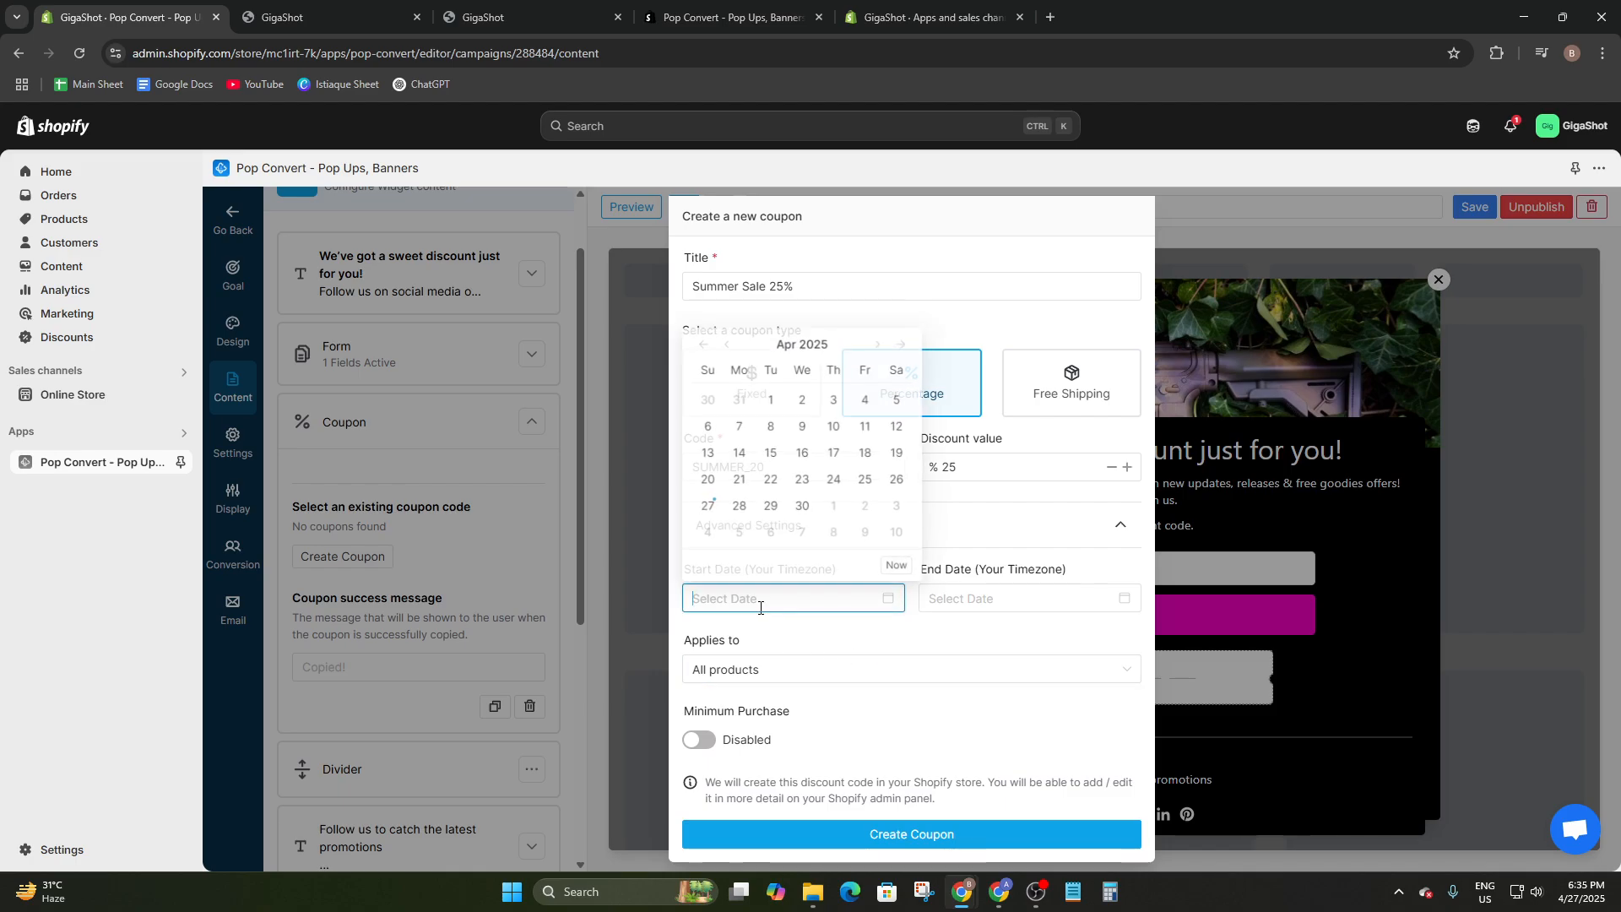
left_click(754, 633)
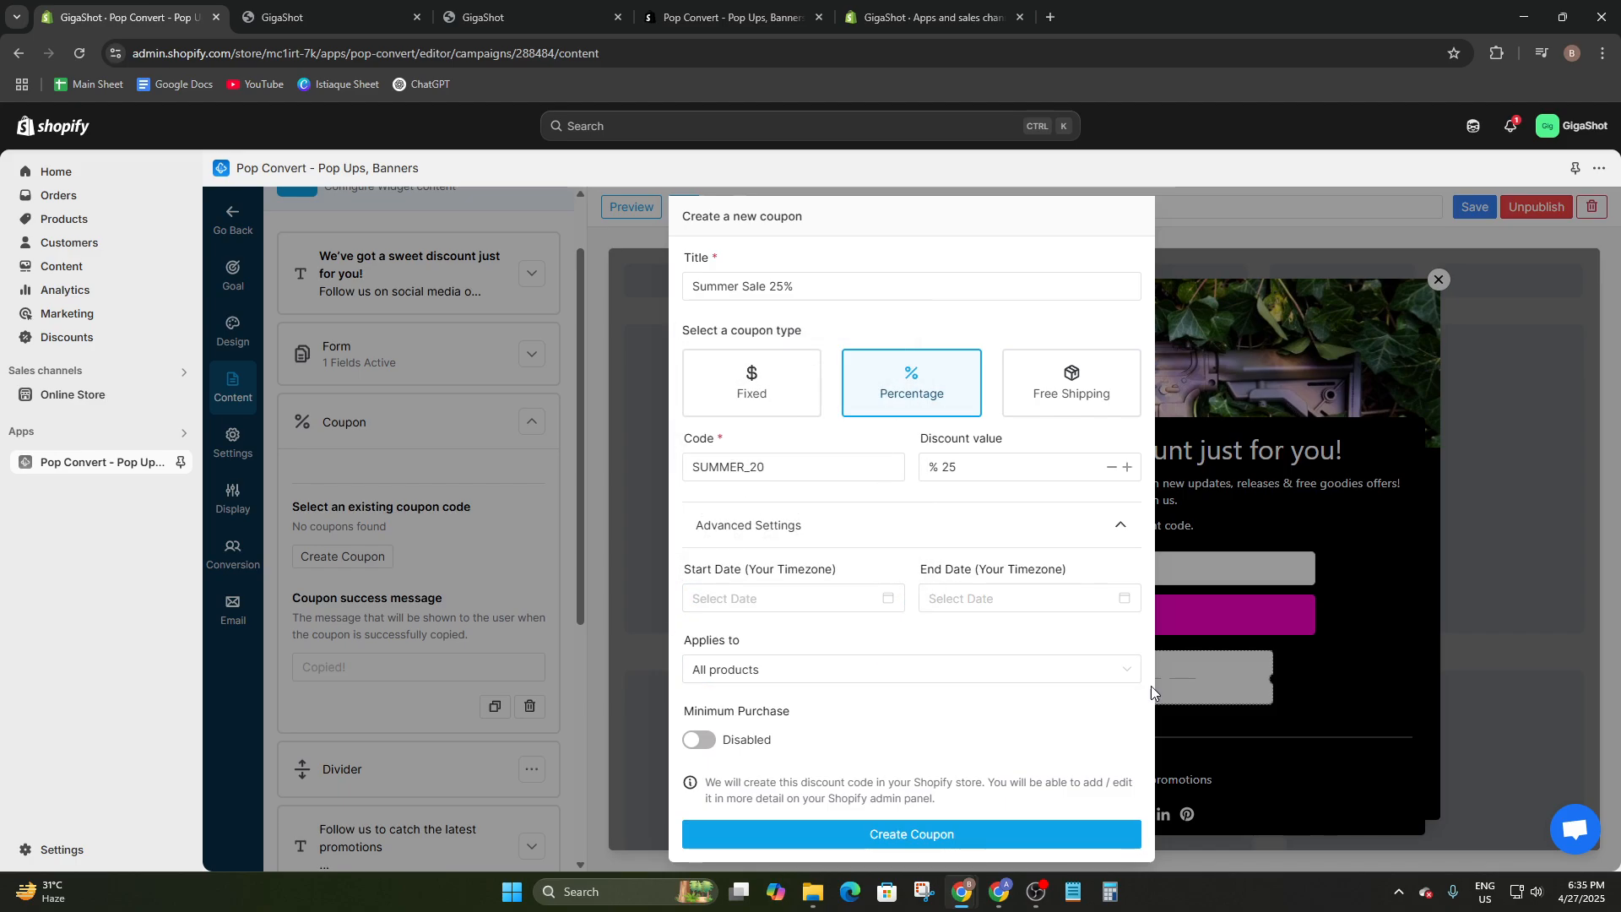
- Limit the coupon to three specific products: the Children's Electric Continuous, M416 Fully Automatic and Throwing Shells toy guns
left_click(714, 662)
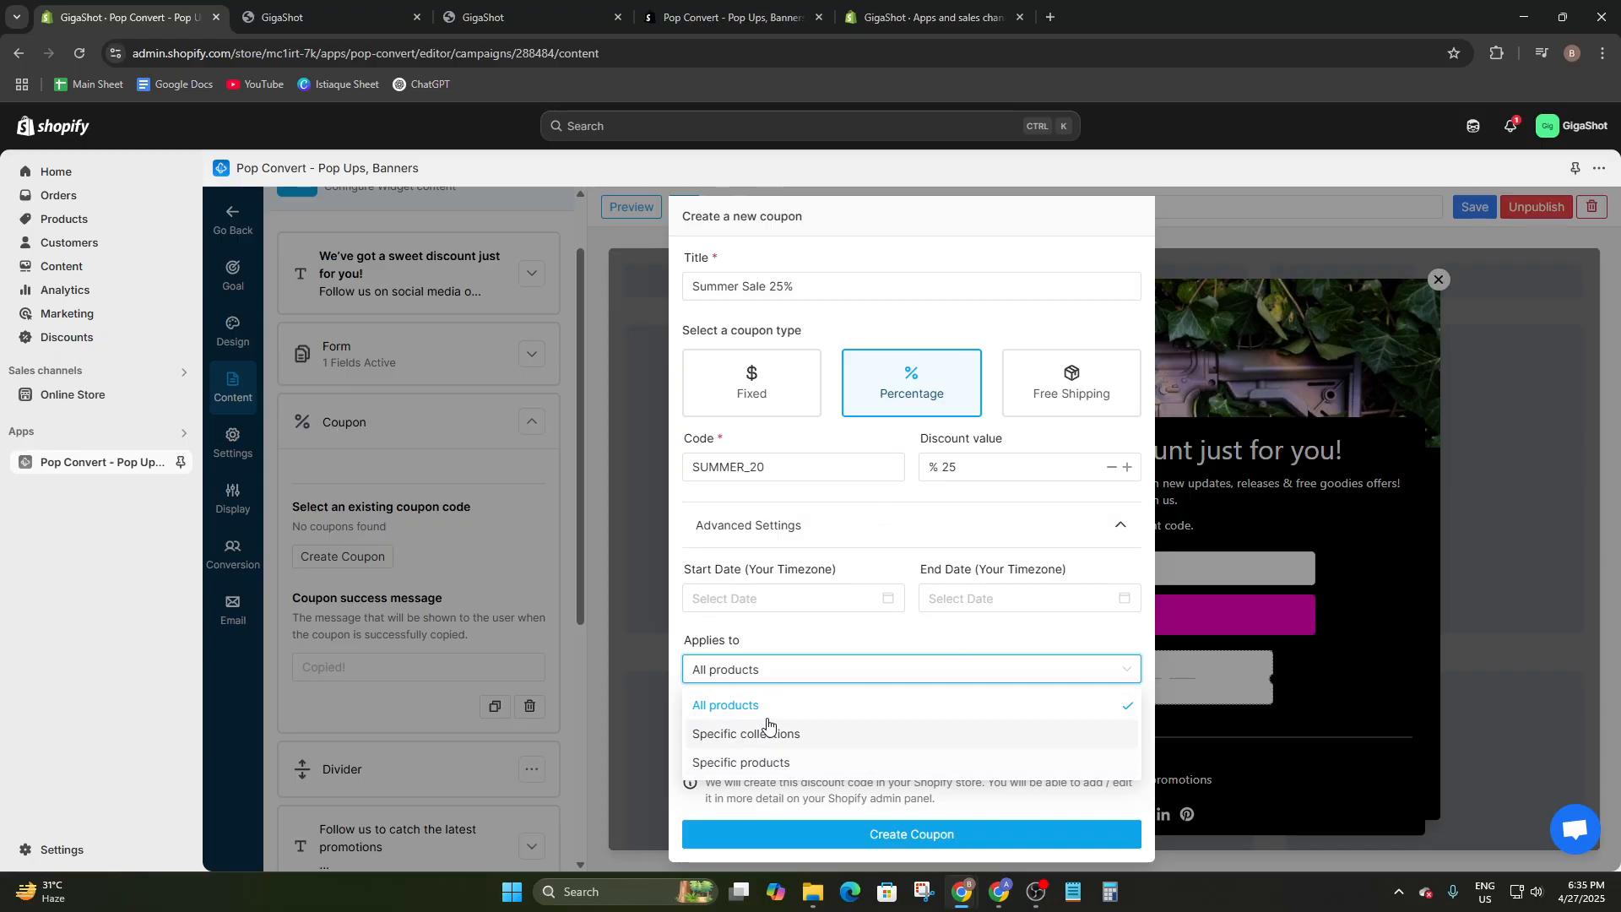
left_click(766, 764)
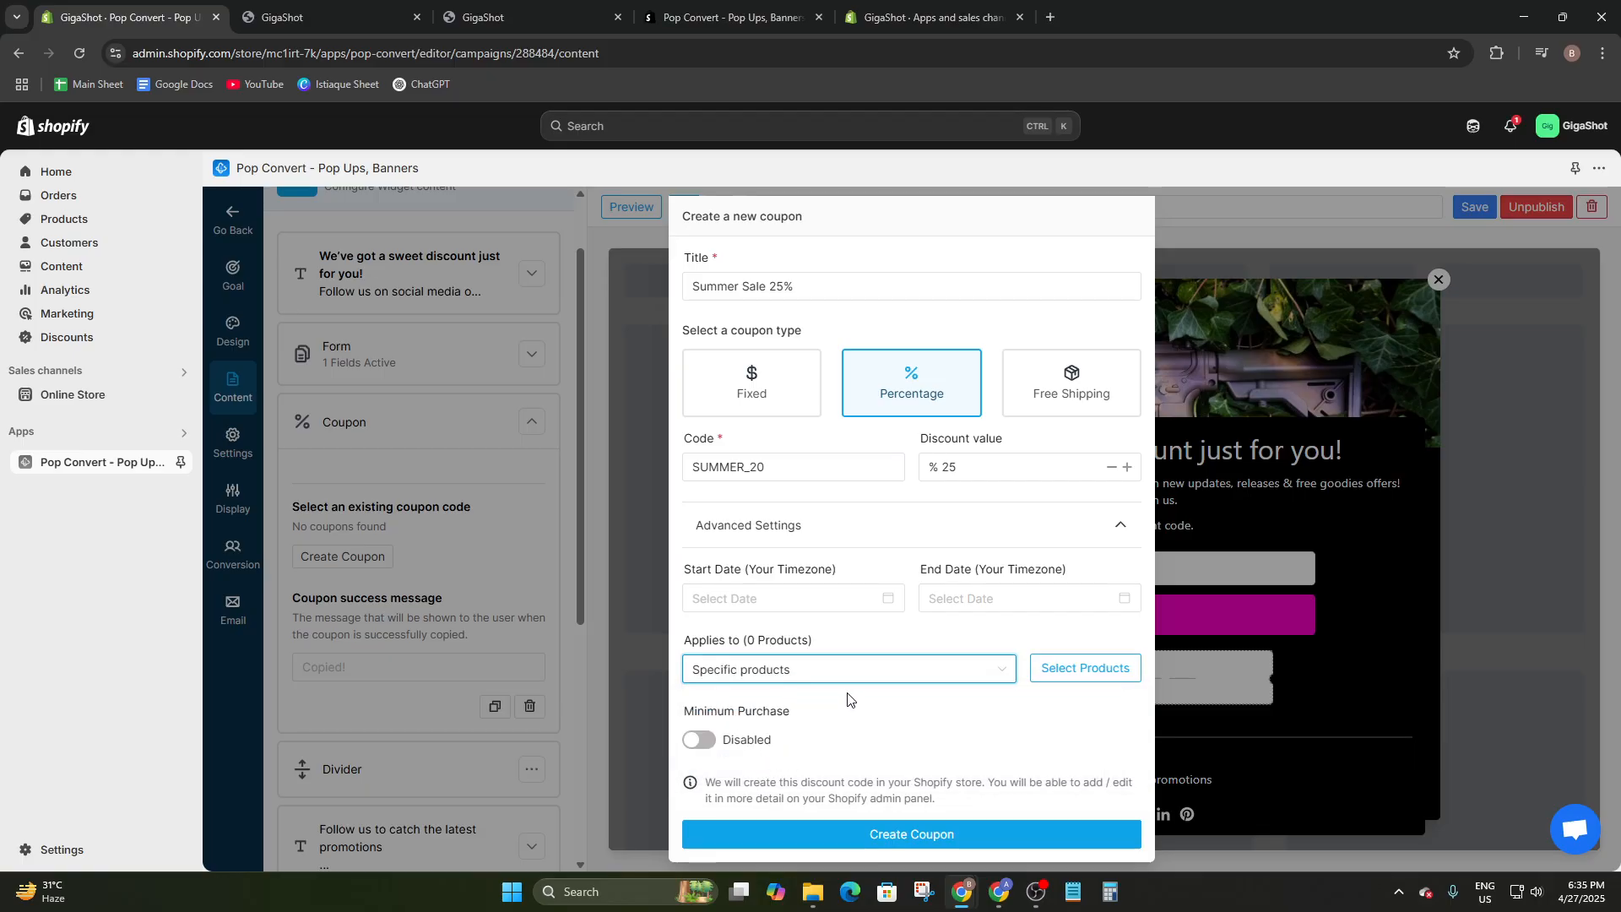
left_click(1073, 679)
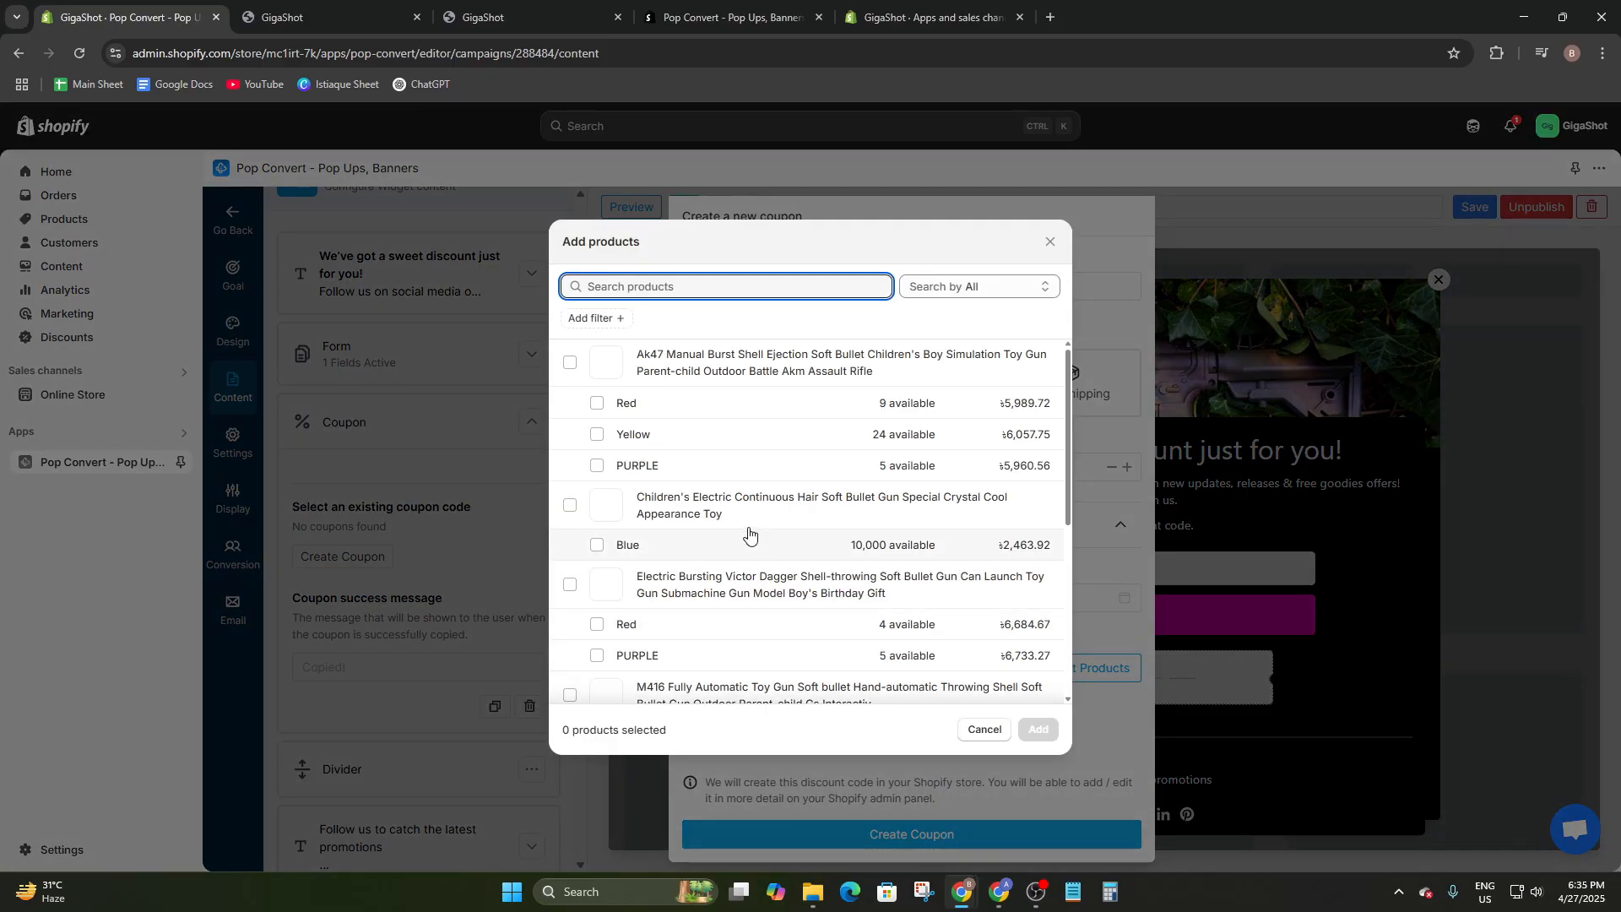
left_click(570, 505)
scroll(581, 520, "down", 2)
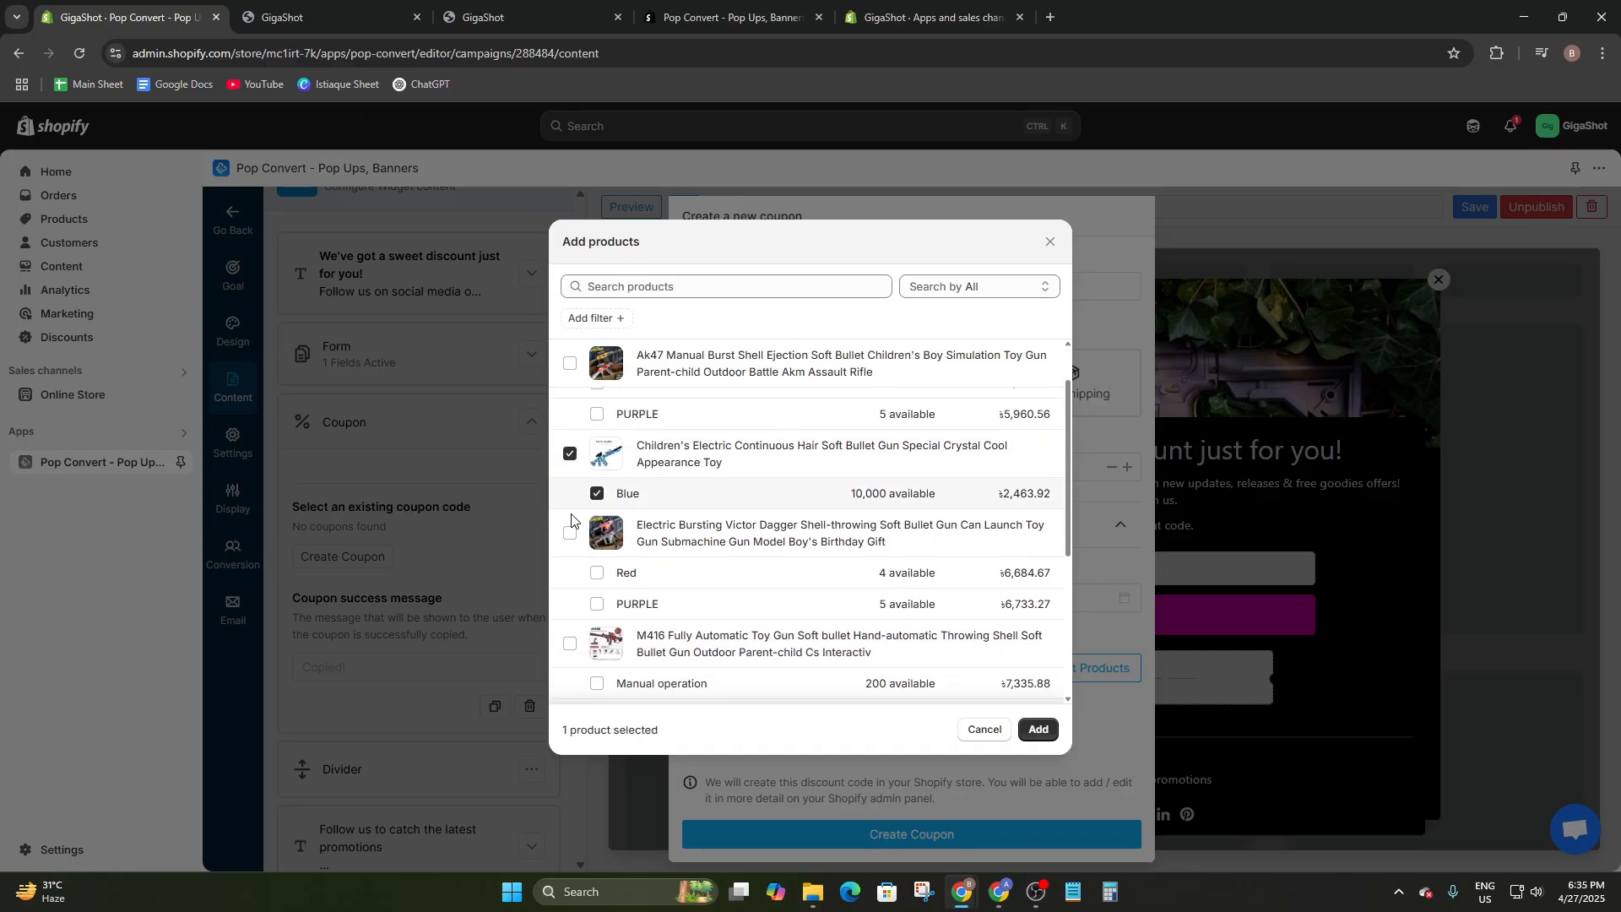
left_click(570, 526)
scroll(578, 540, "down", 2)
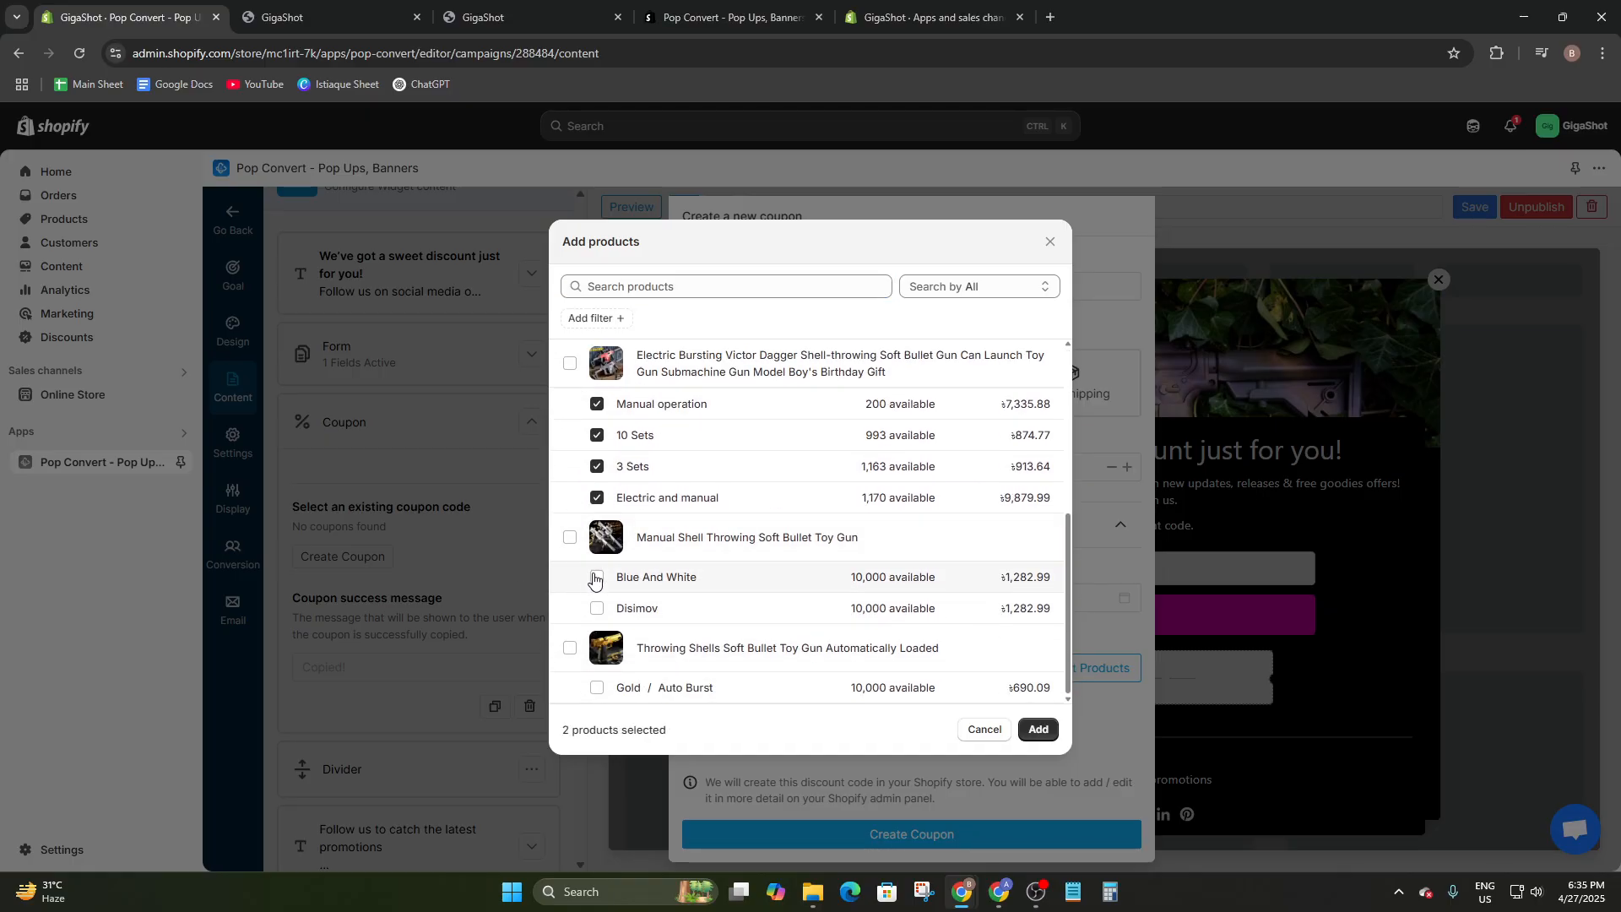
left_click(569, 648)
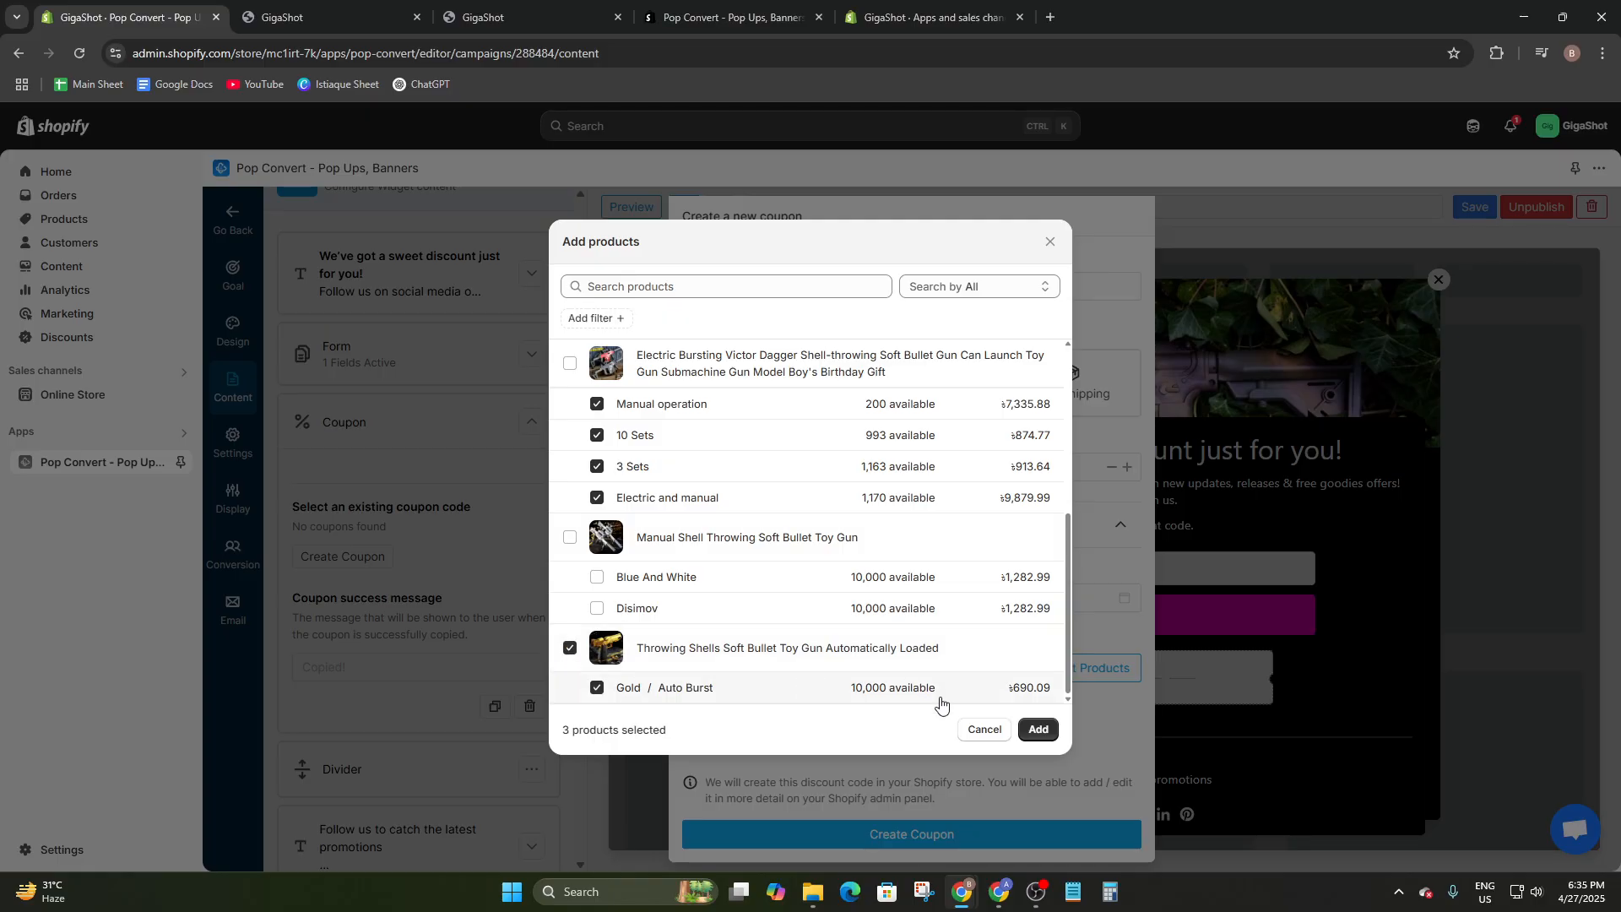
left_click(1038, 730)
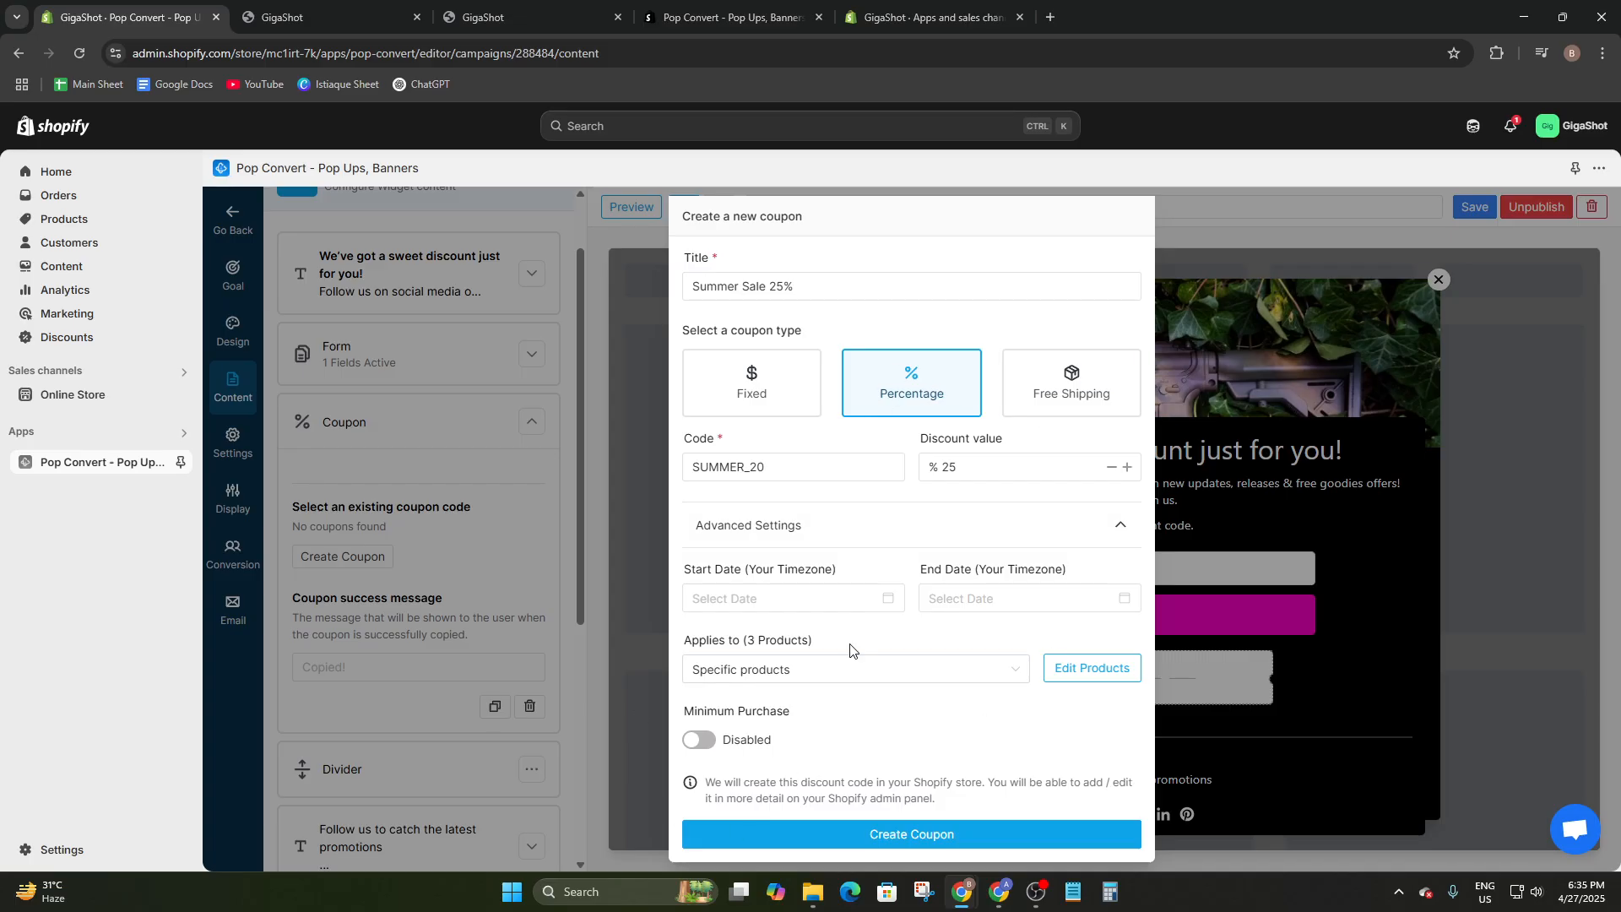
- Set the coupon's start date to 2025-04-27 and end date to 2025-05-10, and create the coupon
left_click(853, 598)
left_click(820, 719)
left_click(768, 599)
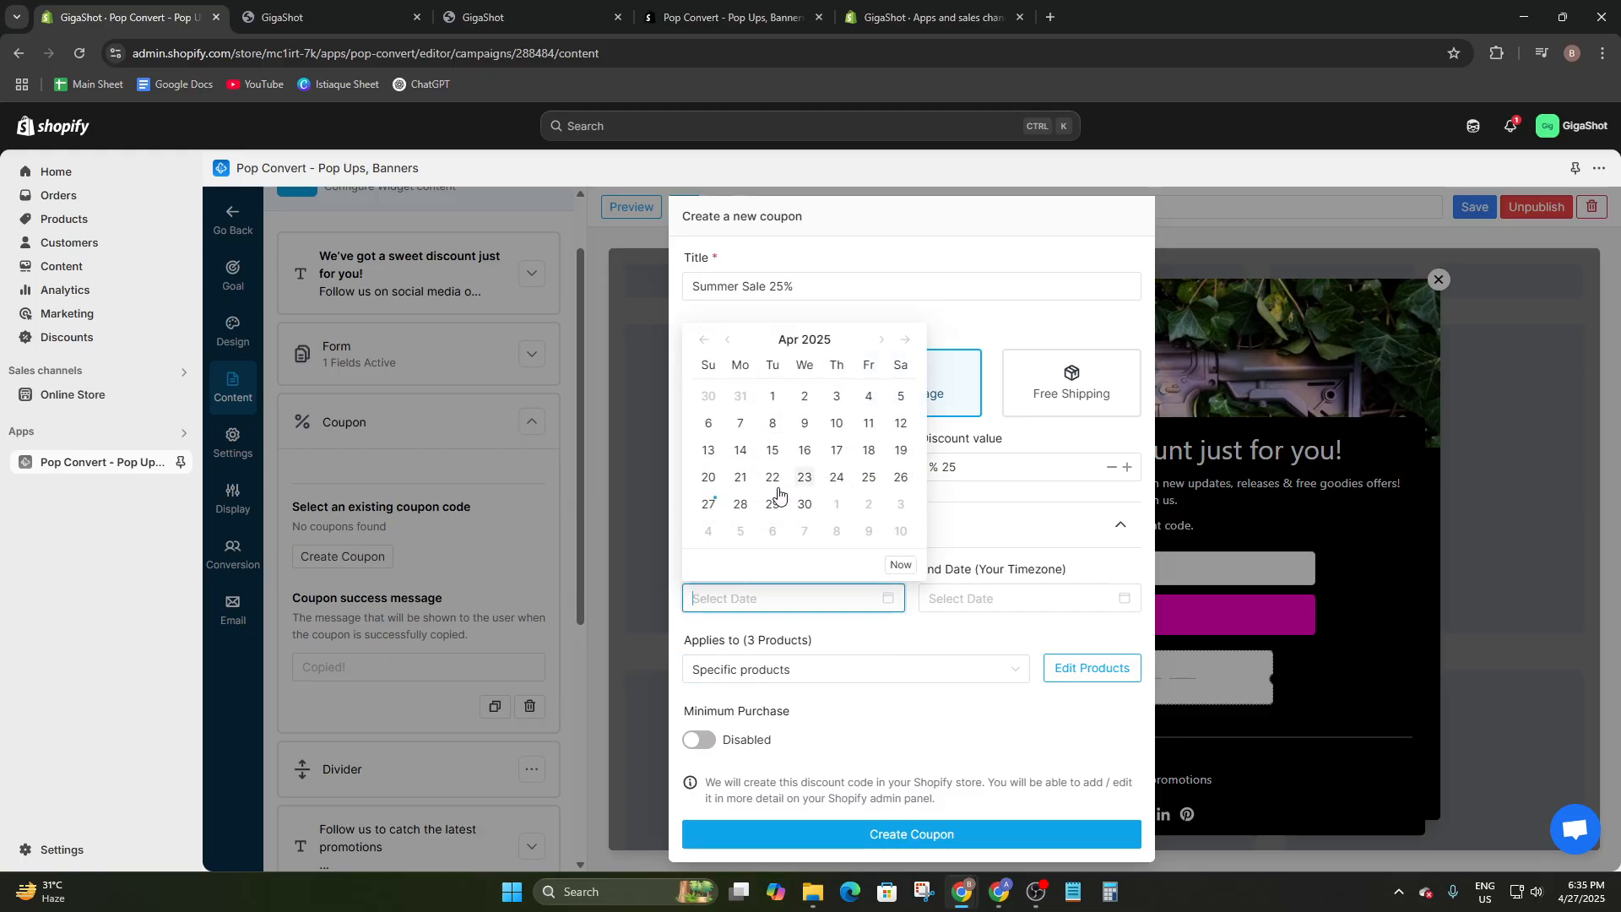
left_click(706, 506)
left_click(1086, 600)
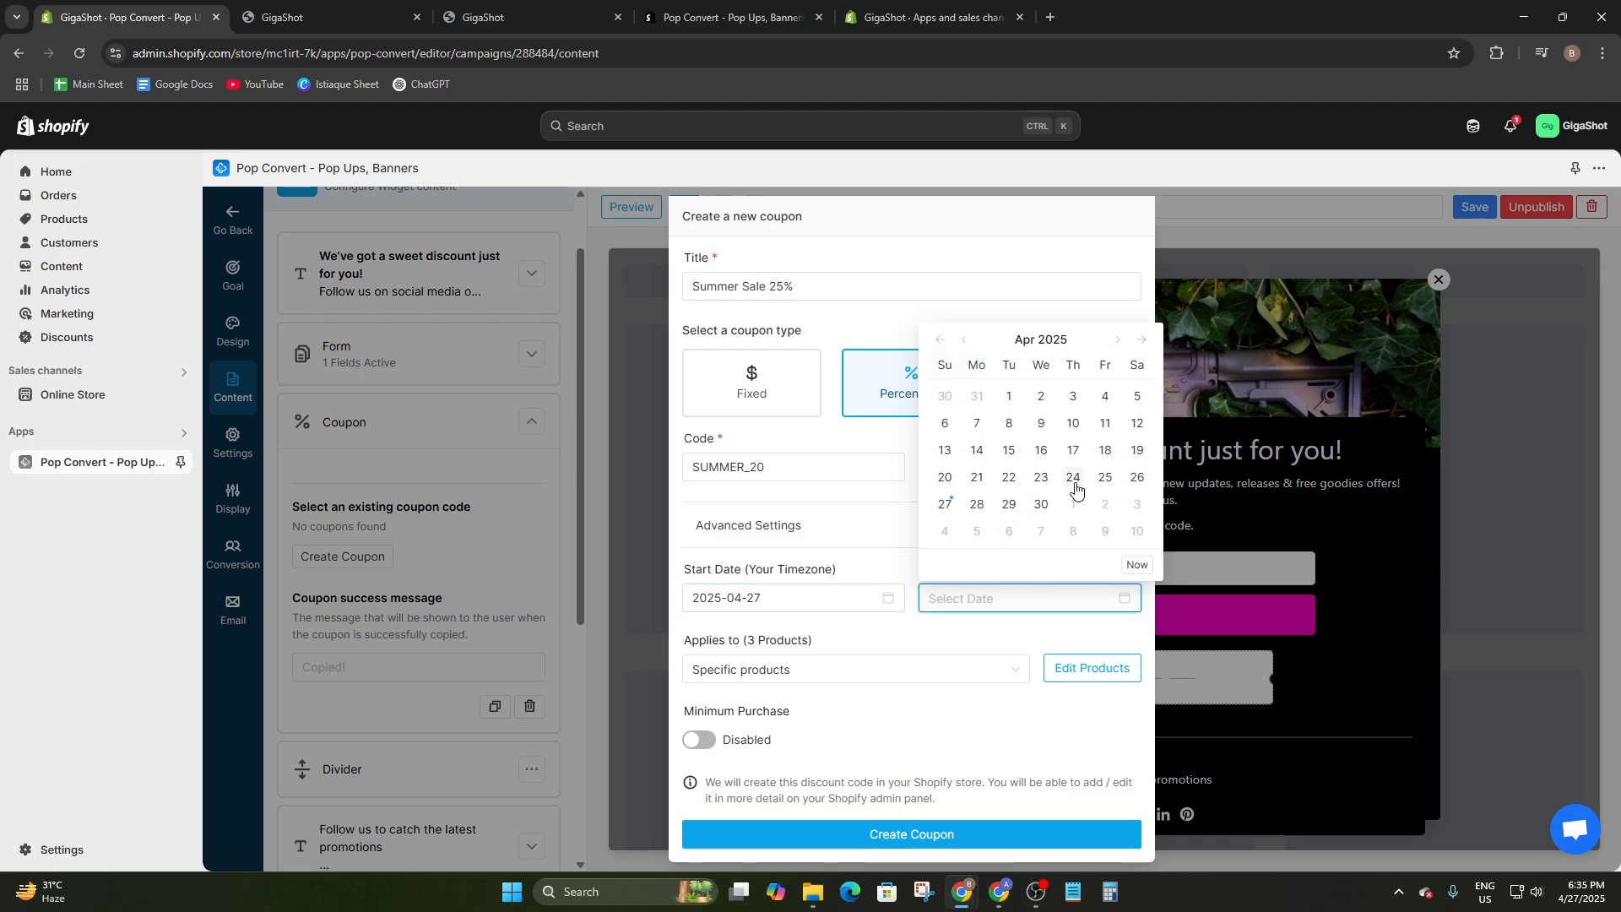
left_click(1137, 532)
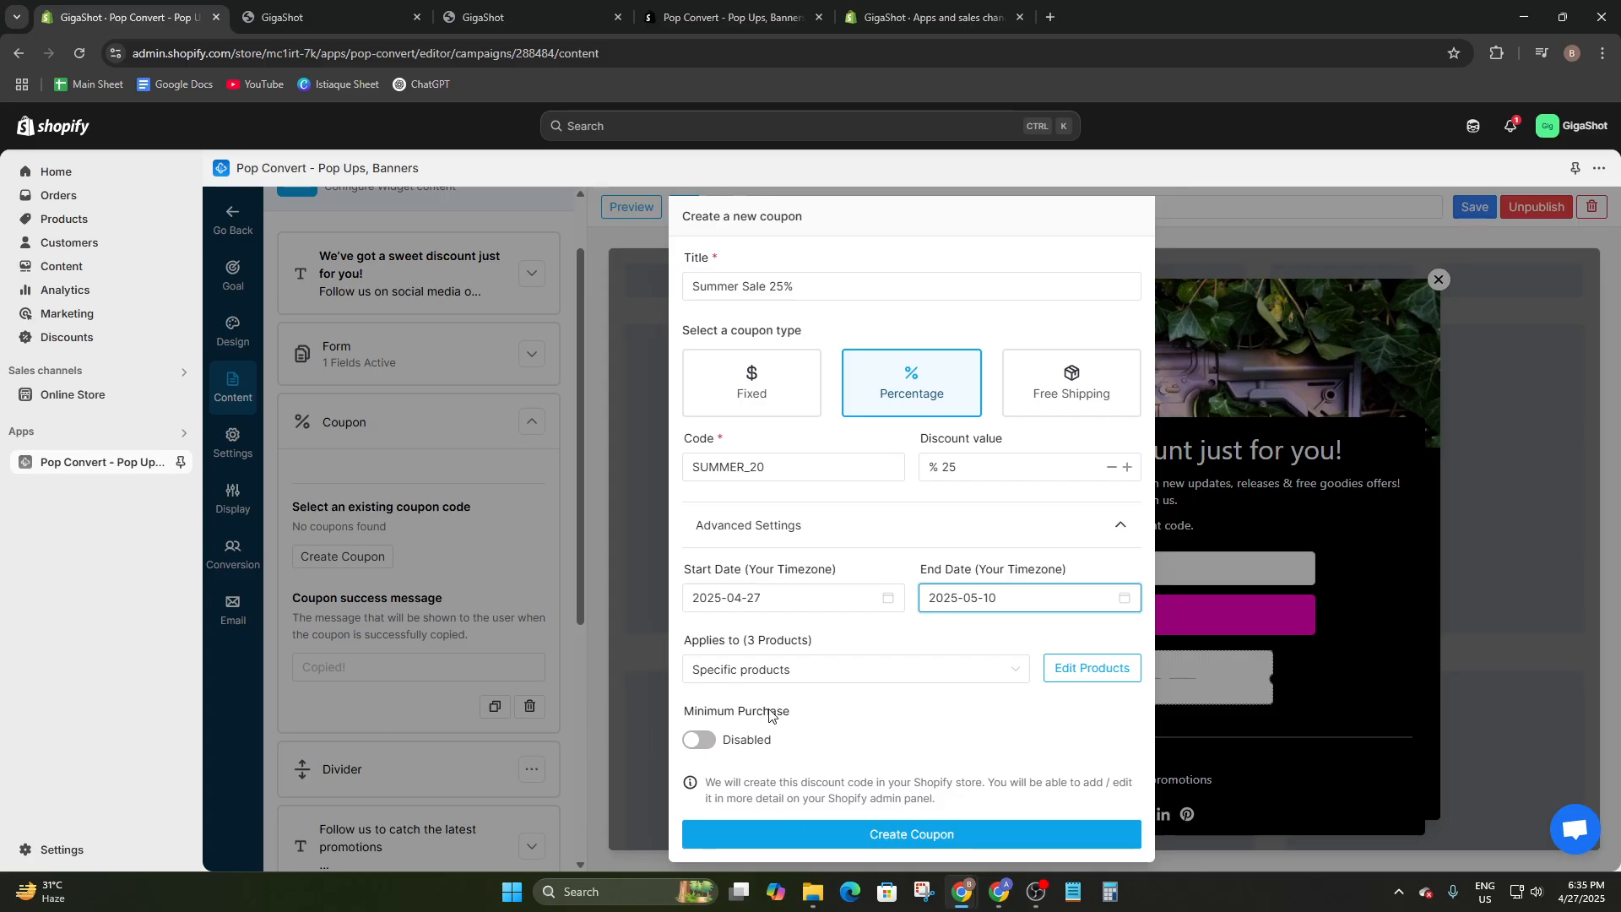
left_click(811, 835)
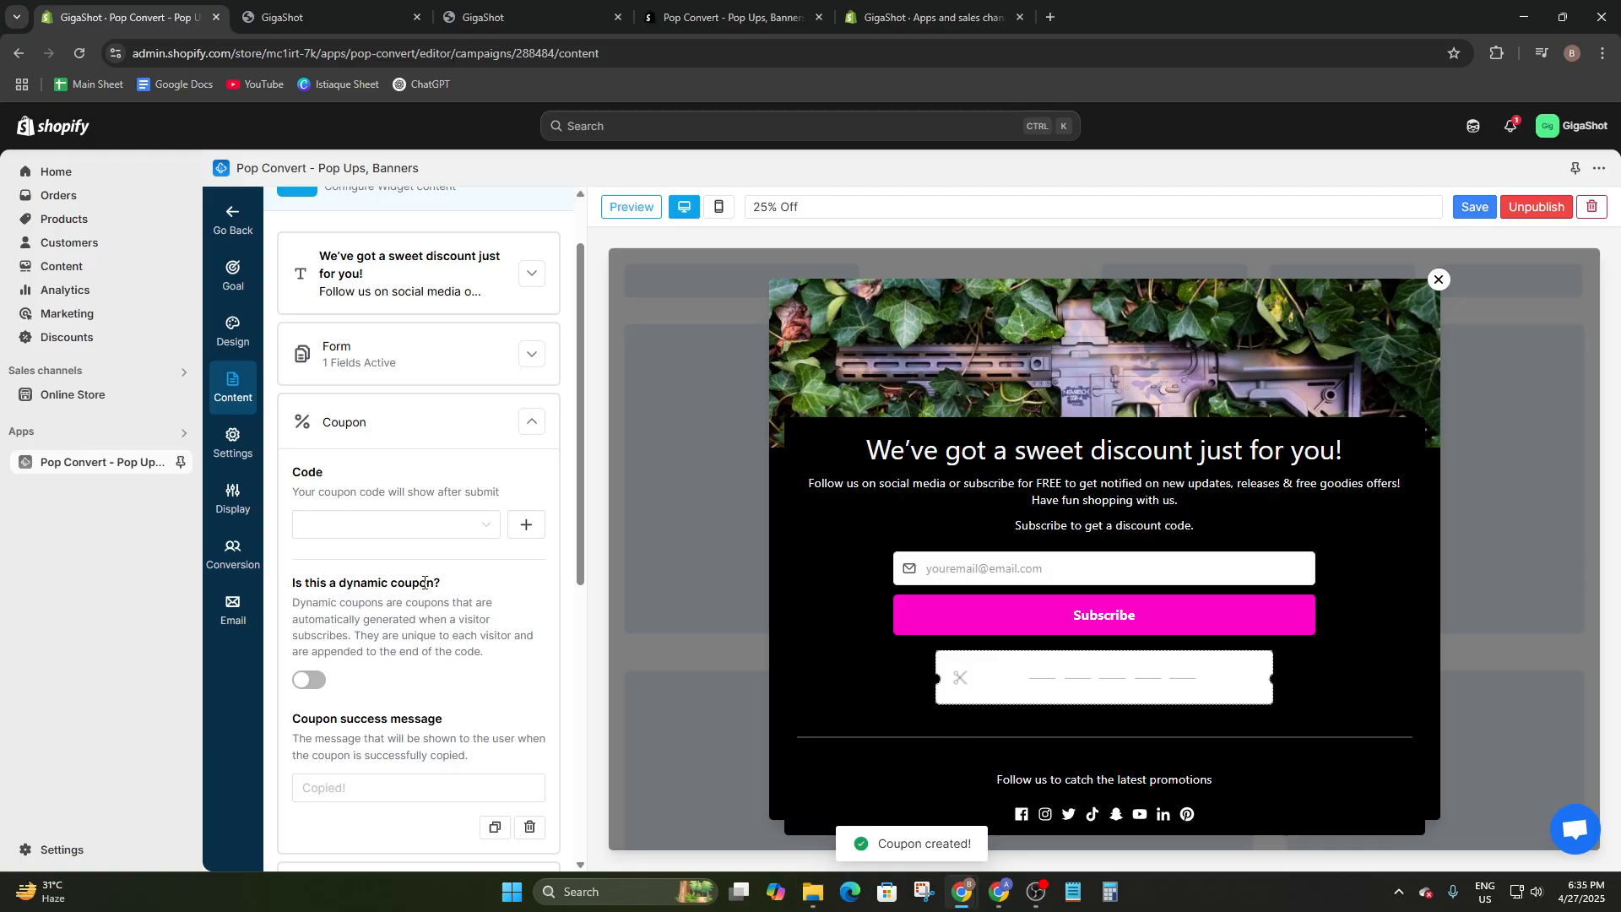
- Choose SUMMER_20 as the code shown by the popup's coupon block
right_click(425, 583)
left_click(420, 645)
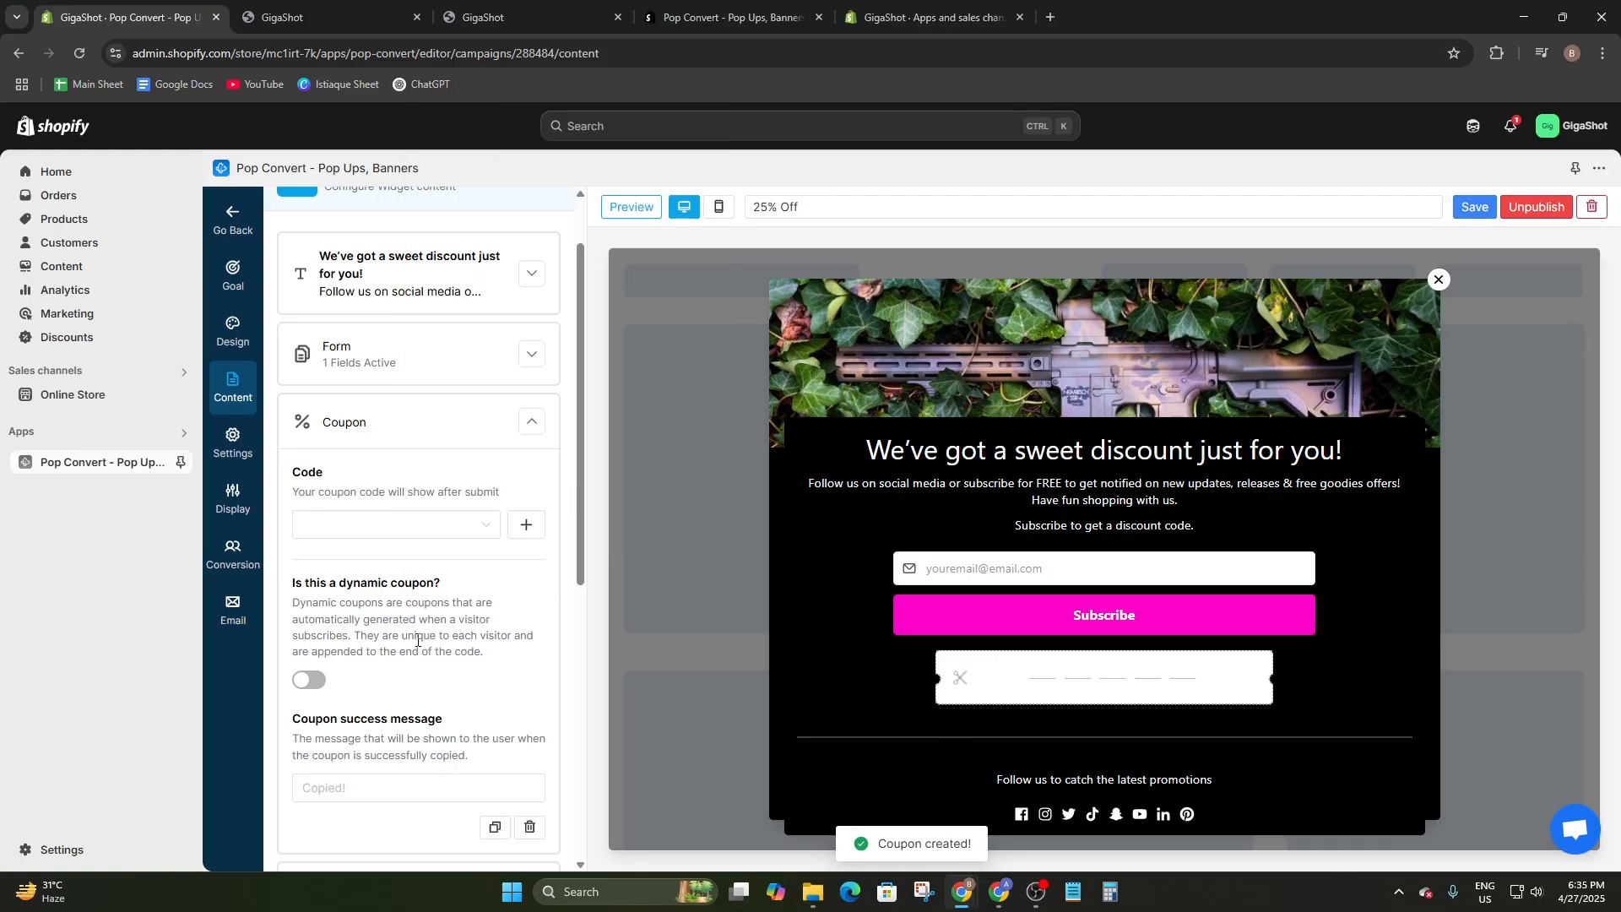
left_click(448, 527)
left_click(410, 561)
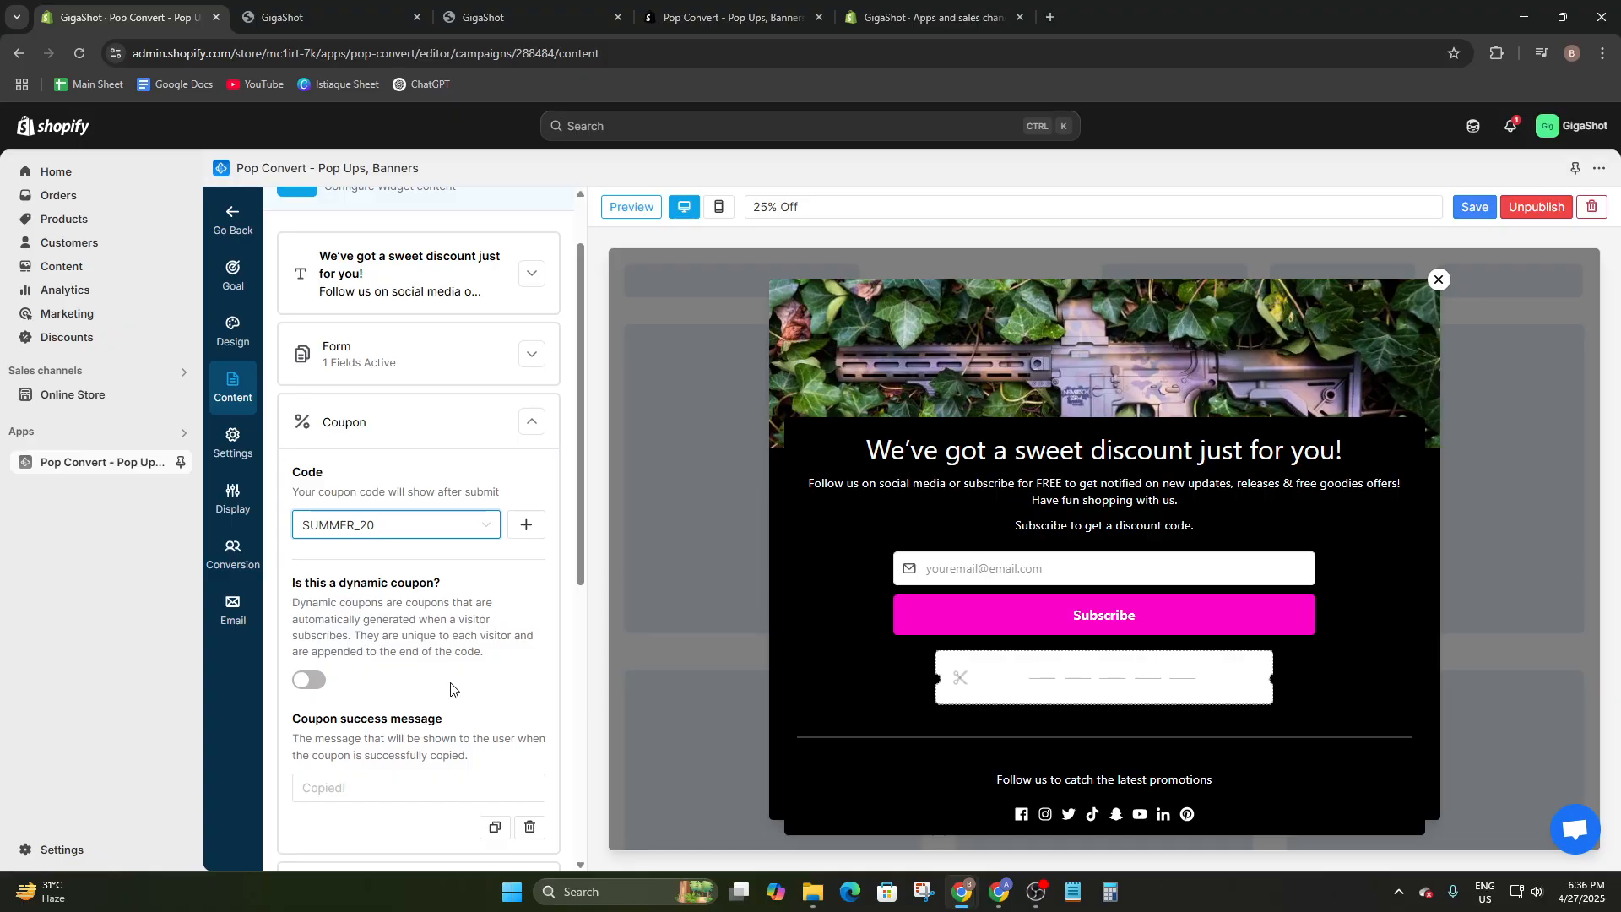
- Make the popup's coupon dynamic and set its success message to "Enjoy!"
scroll(452, 688, "down", 3)
scroll(452, 689, "up", 1)
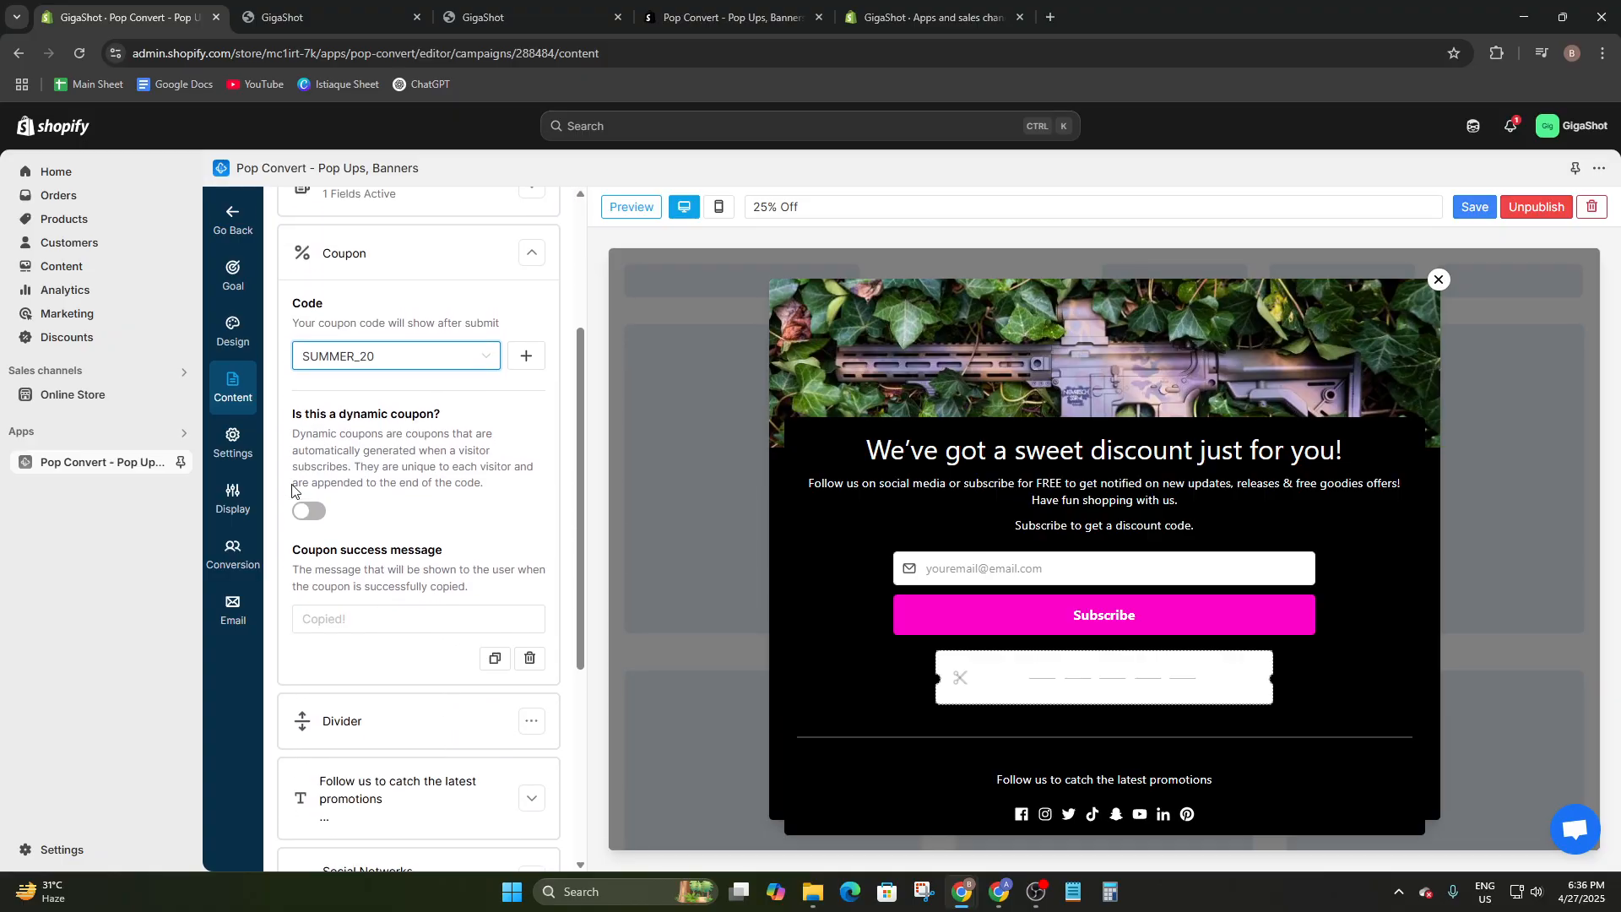
left_click(310, 513)
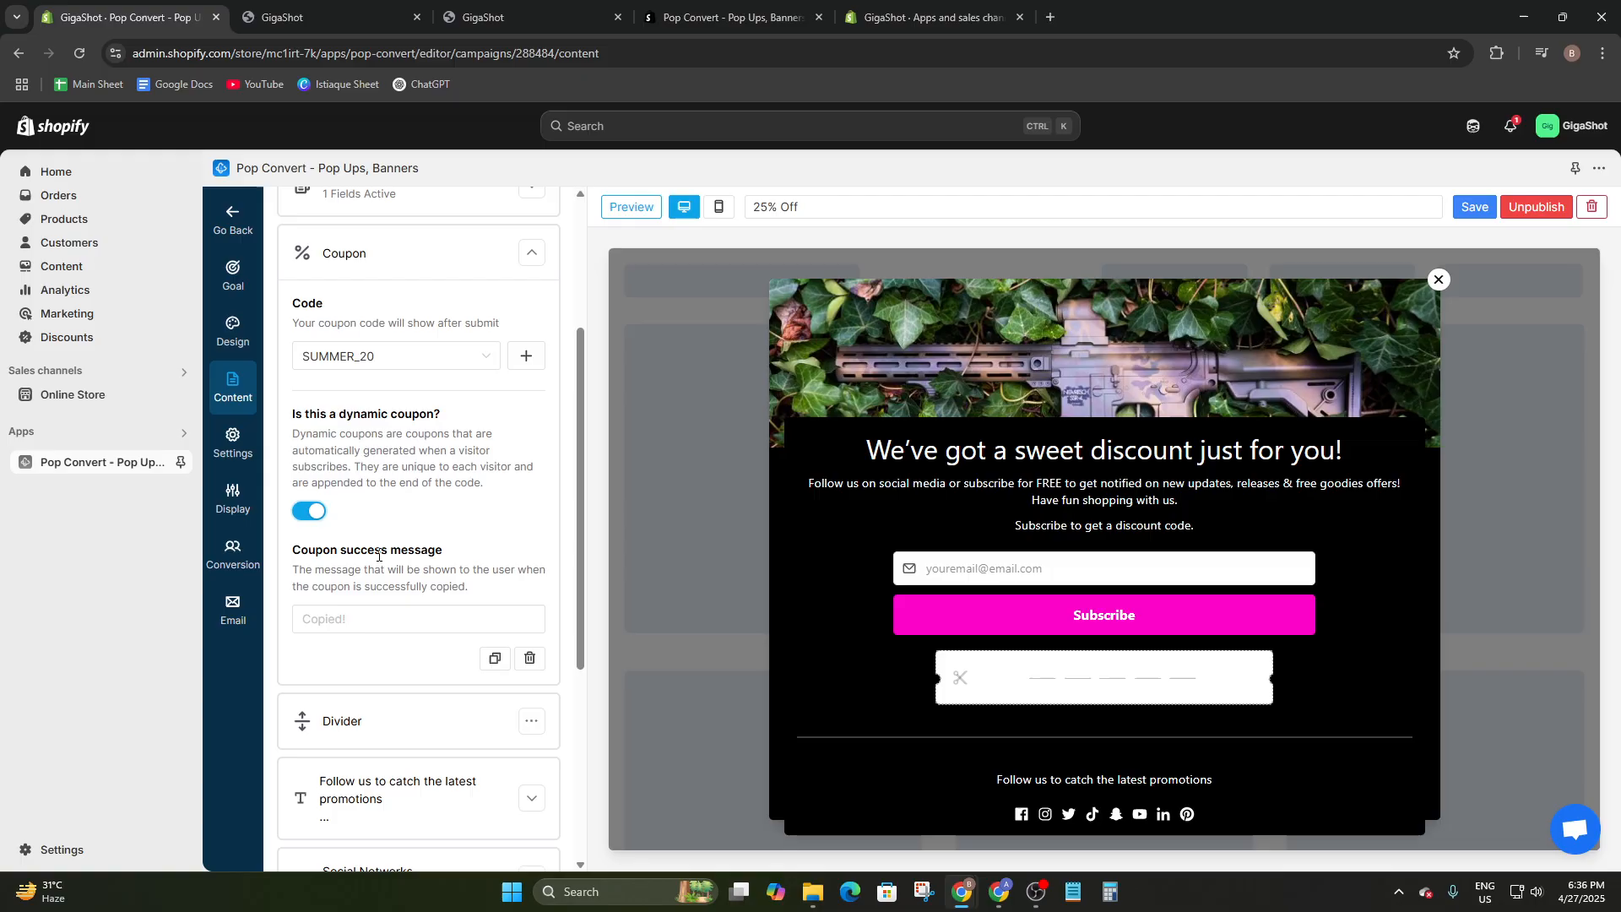
left_click(381, 620)
left_click(383, 620)
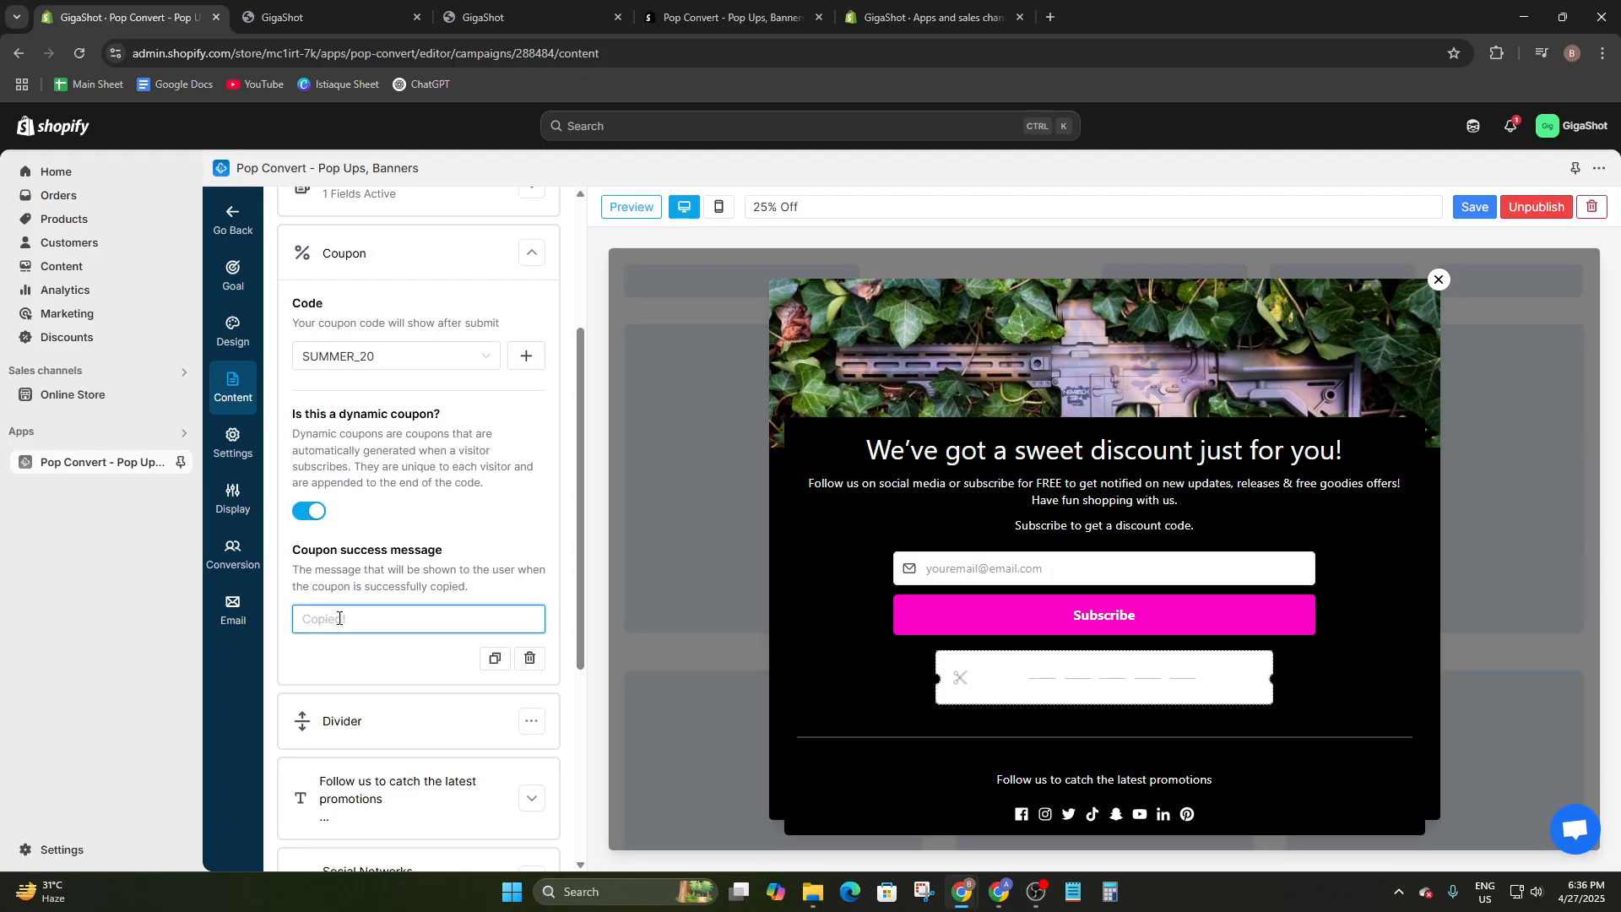
type("Enjoy!")
- Try to create another coupon from the coupon block with the default fixed discount settings, and close the coupon form
scroll(425, 553, "up", 3)
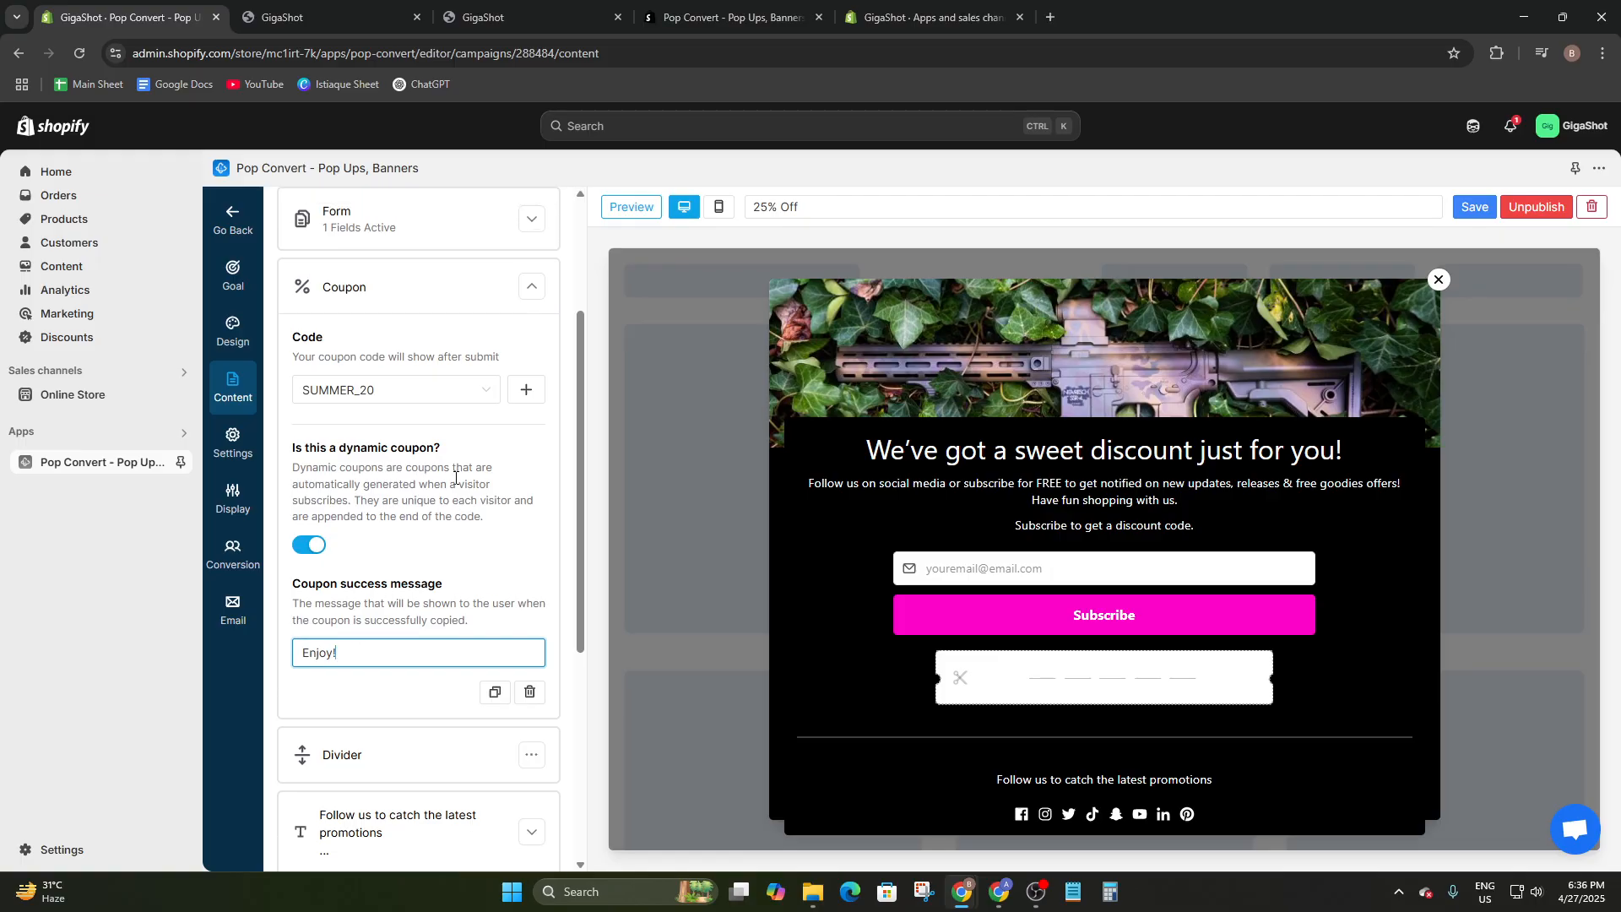
left_click(522, 611)
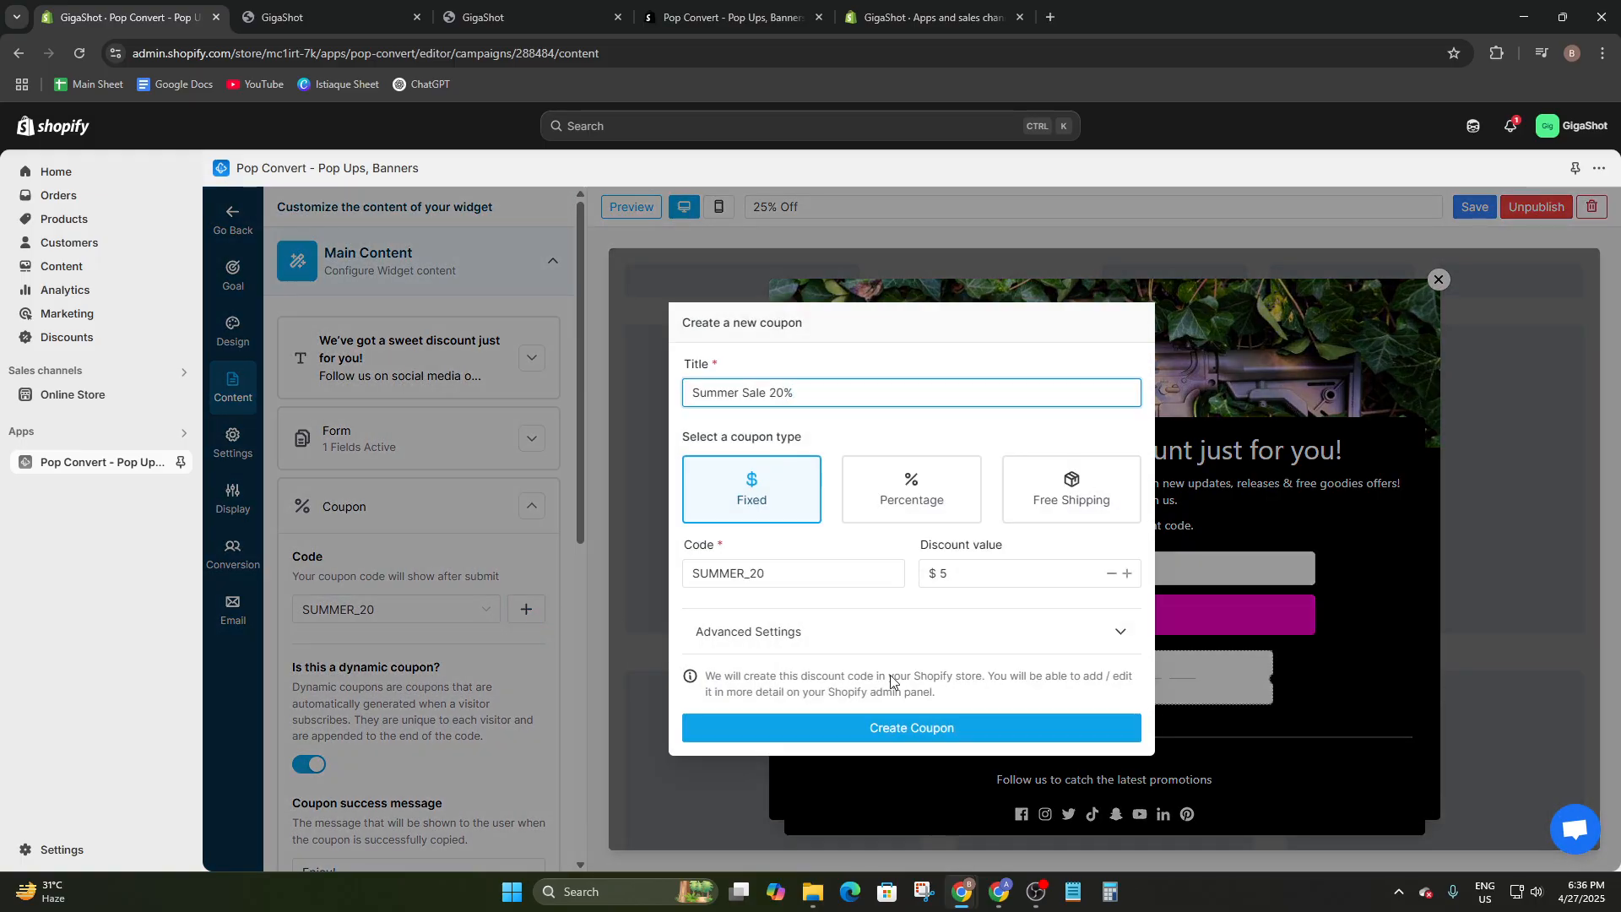
left_click(830, 728)
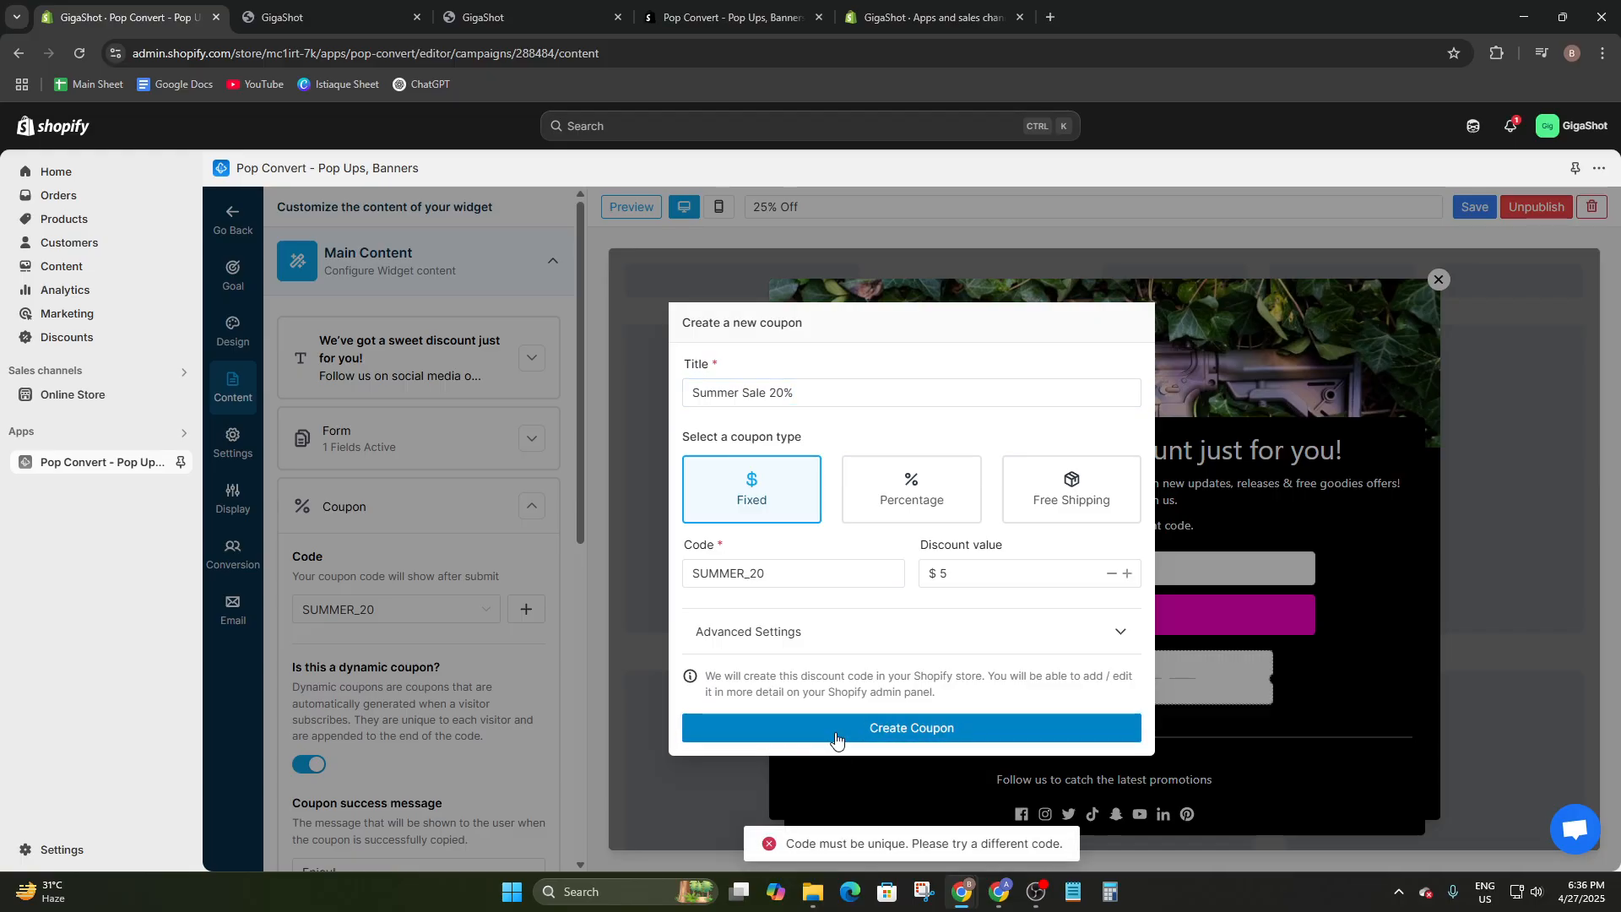
left_click(639, 705)
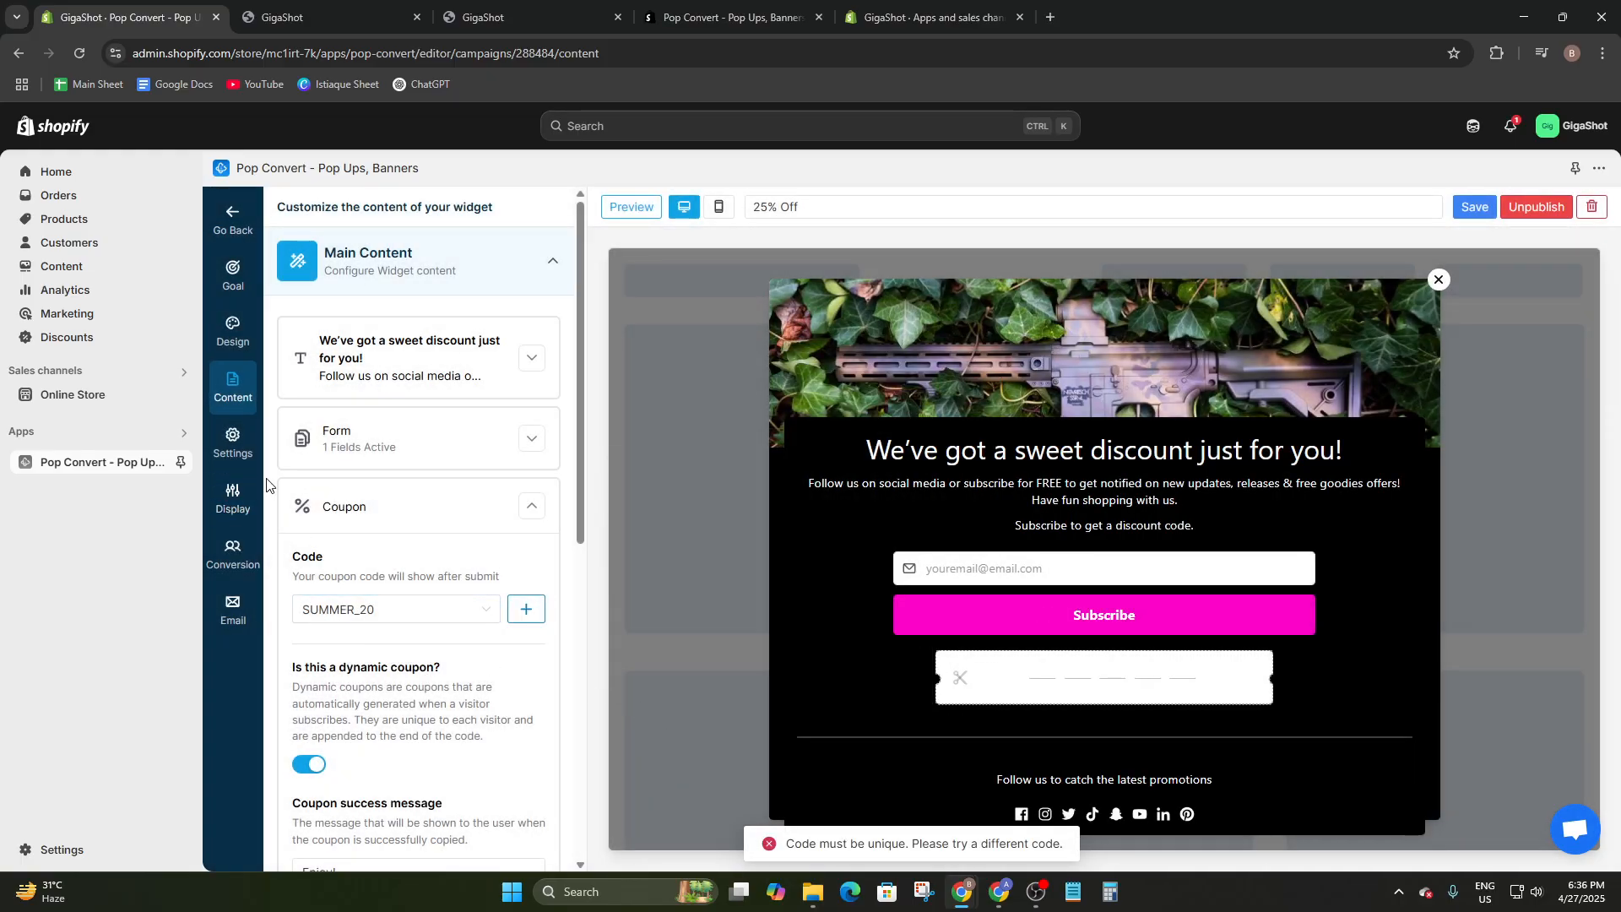
- Review the coupon block's settings and the blocks that can be added to the campaign content
left_click(374, 505)
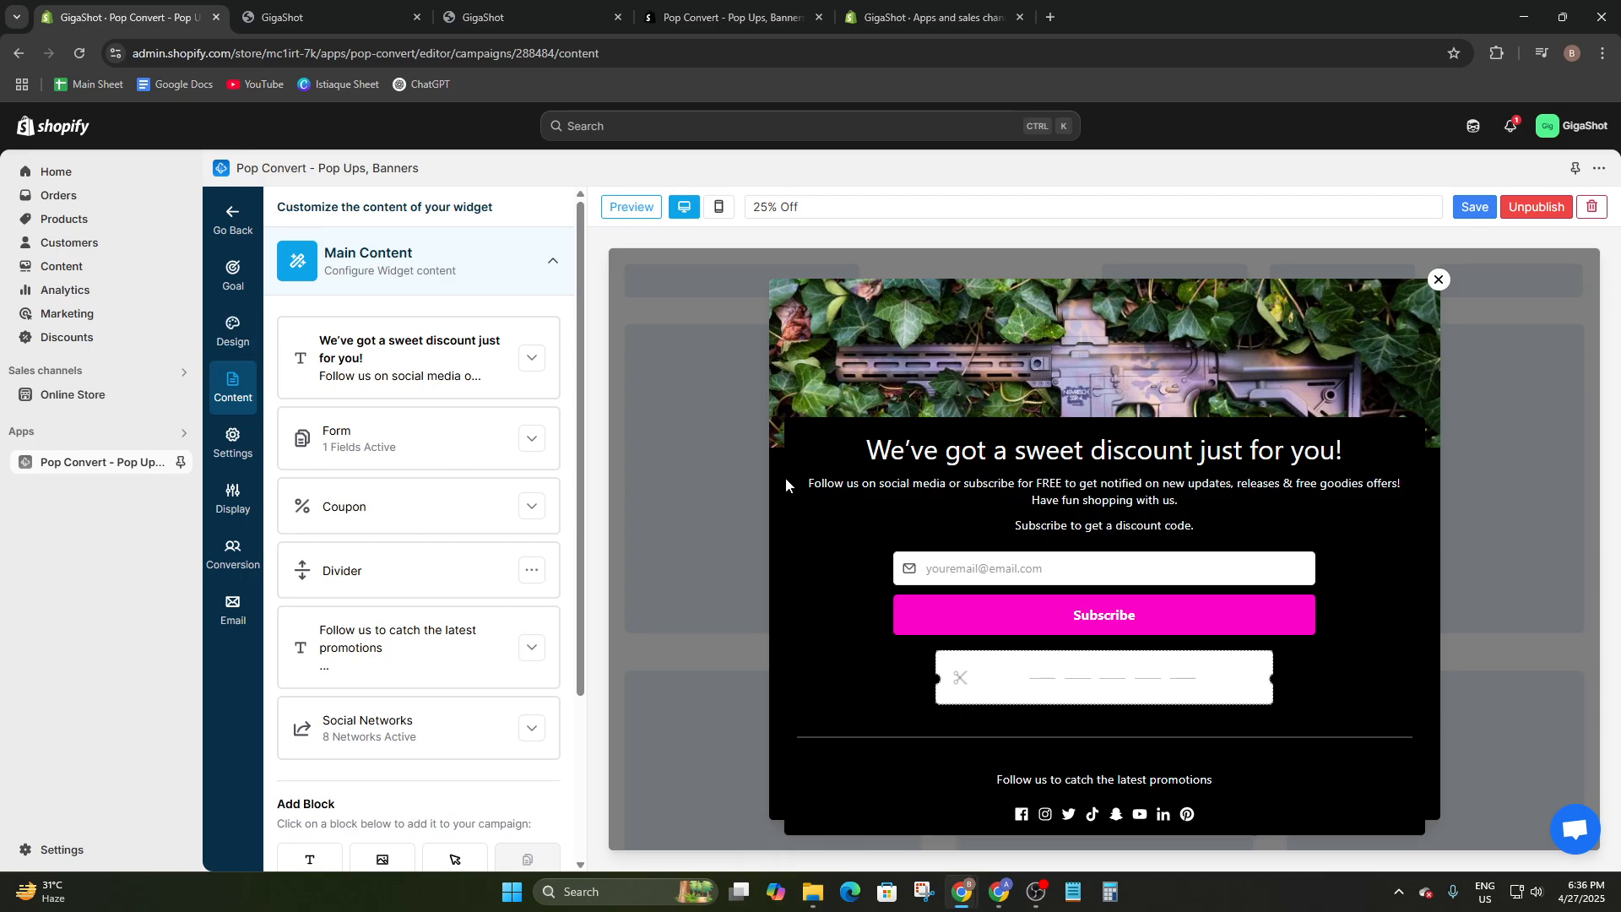
left_click(375, 504)
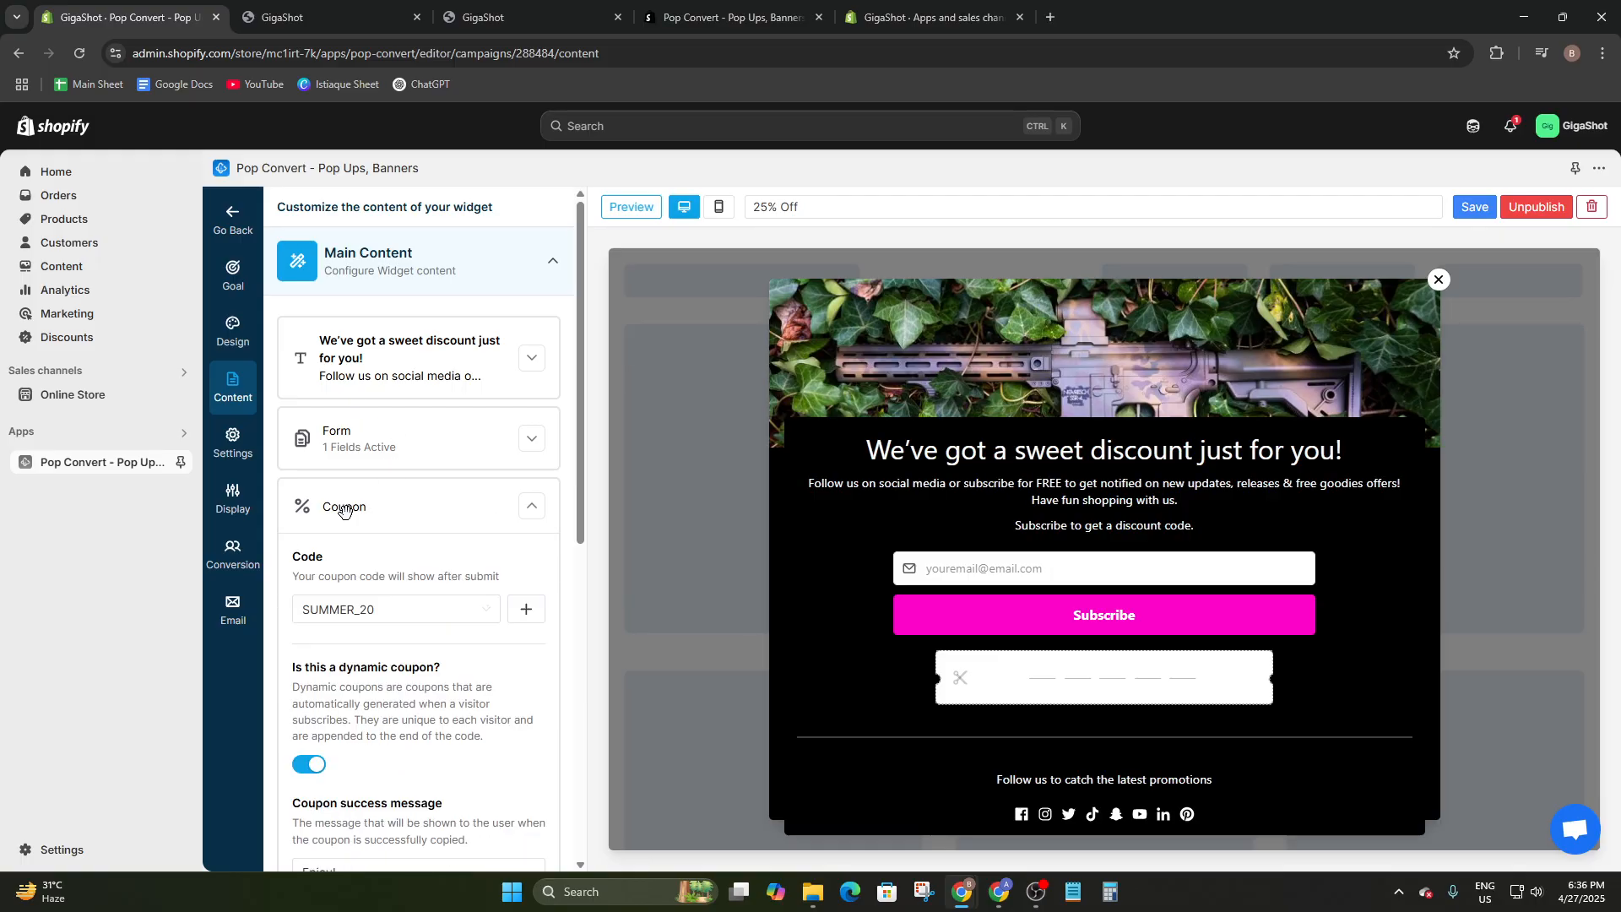
left_click(343, 507)
left_click(343, 507)
scroll(394, 680, "down", 2)
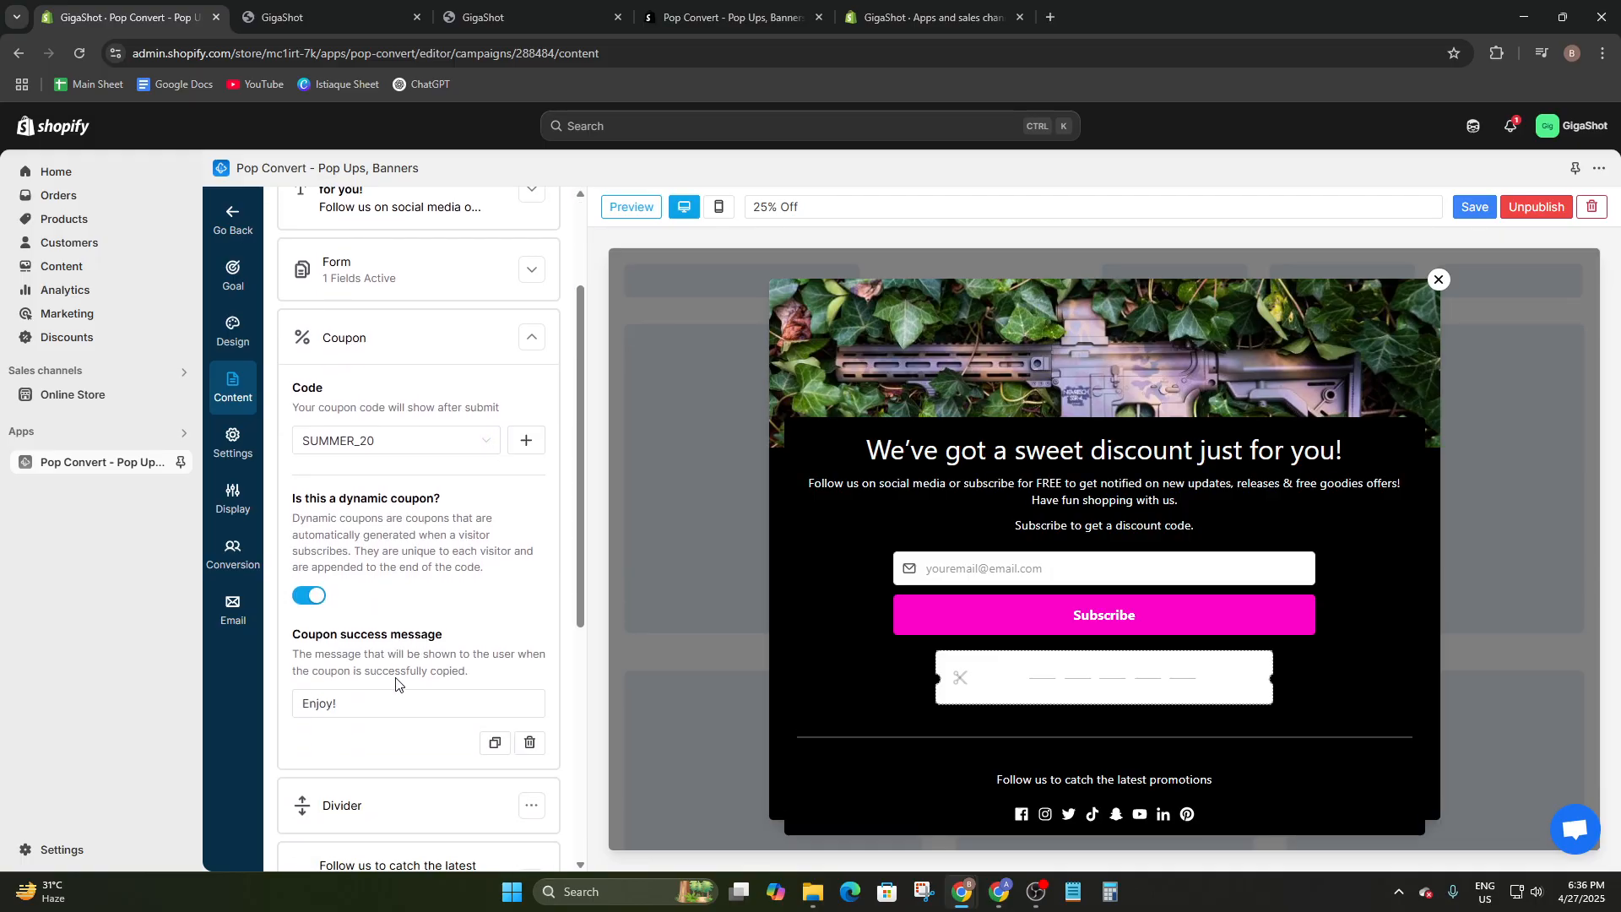
scroll(489, 543, "down", 5)
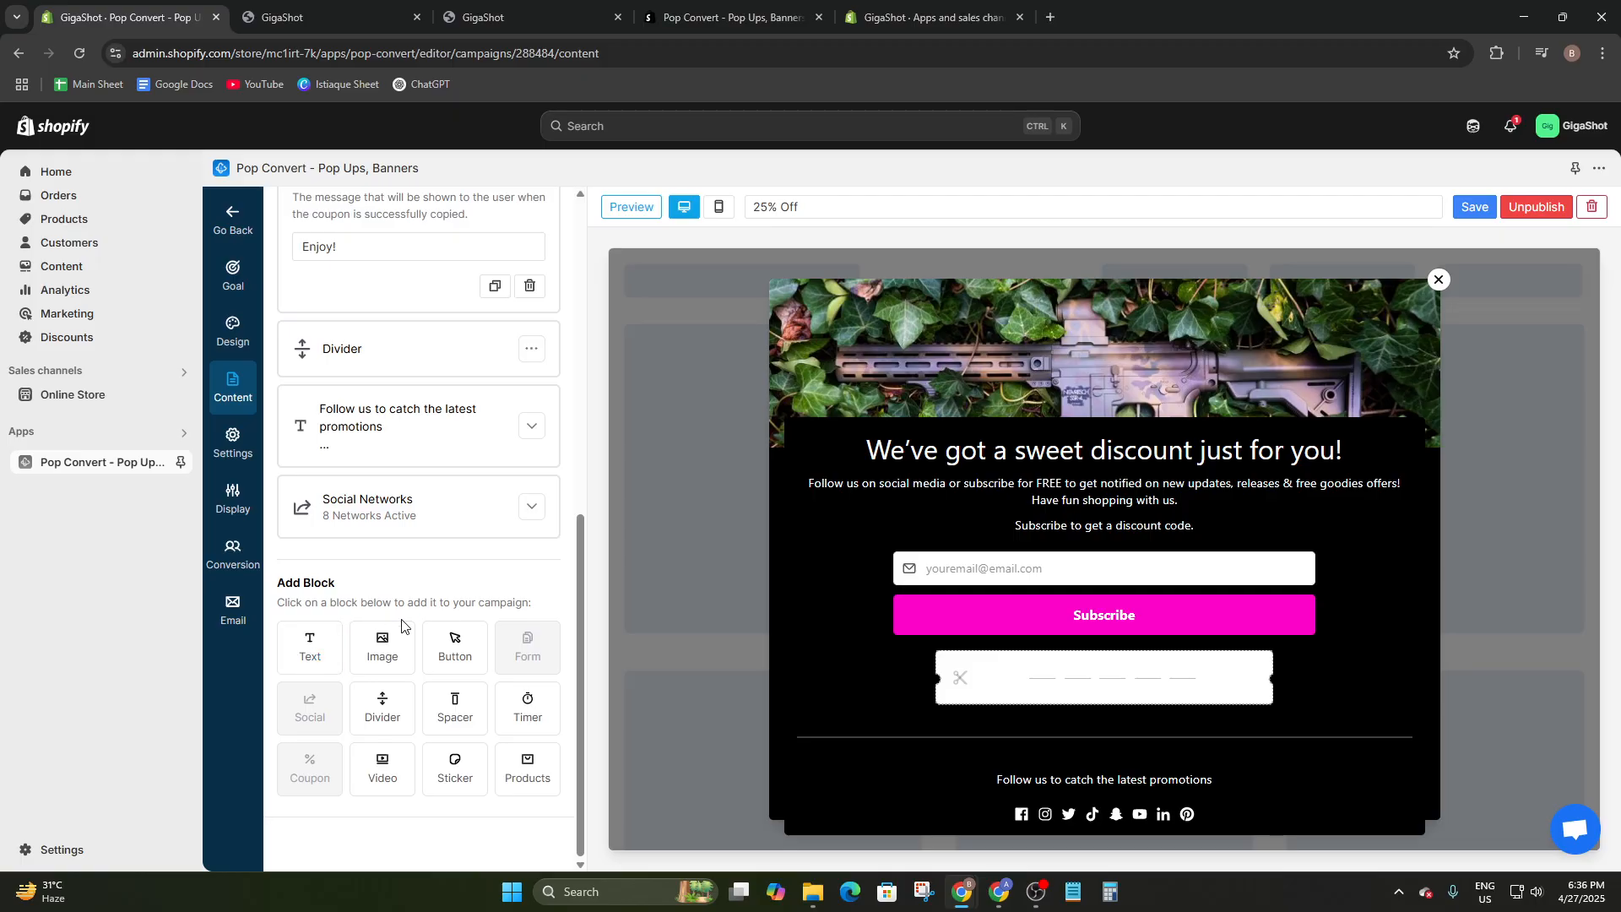
scroll(402, 626, "up", 6)
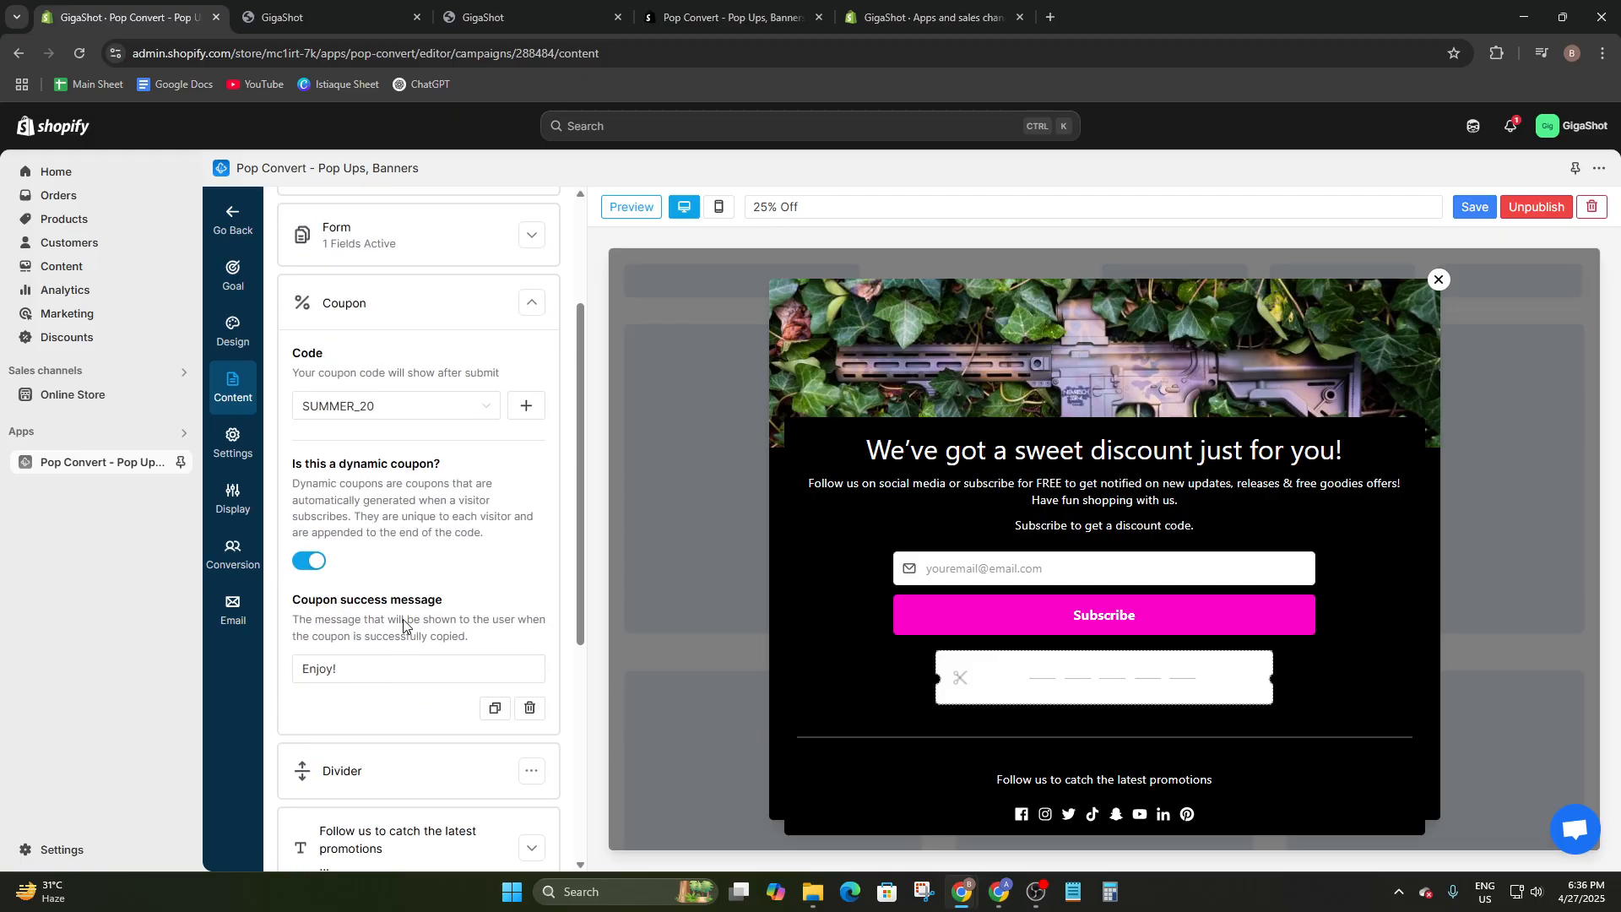
- Look over the popup's design settings, including its colours, border and background image options
double_click(995, 432)
left_click(224, 331)
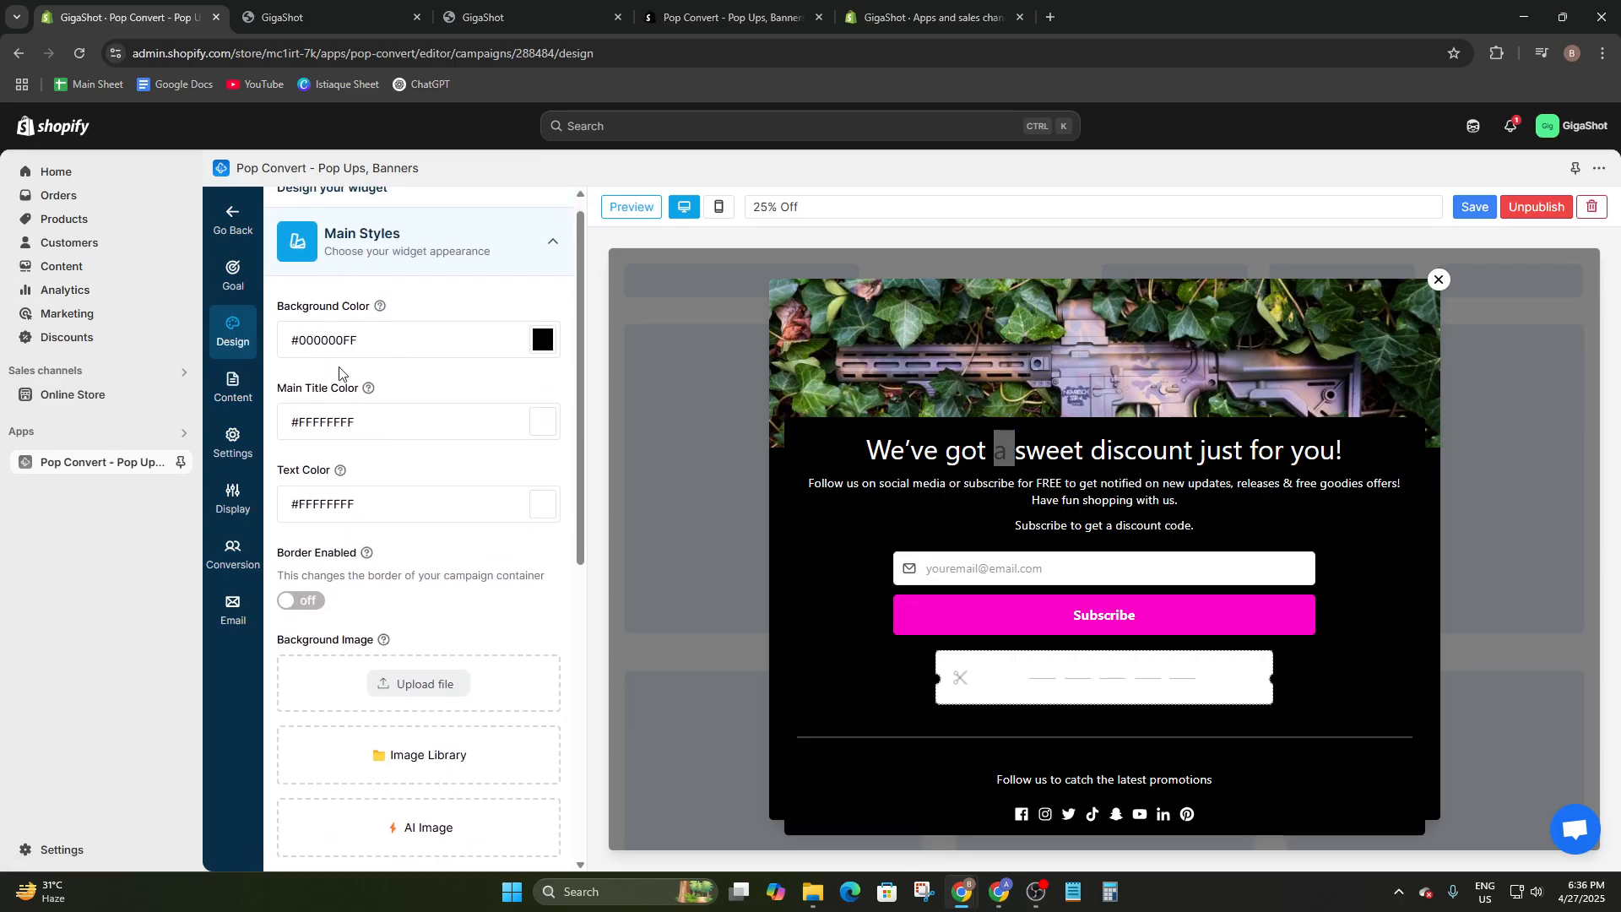
scroll(339, 373, "down", 5)
left_click(230, 490)
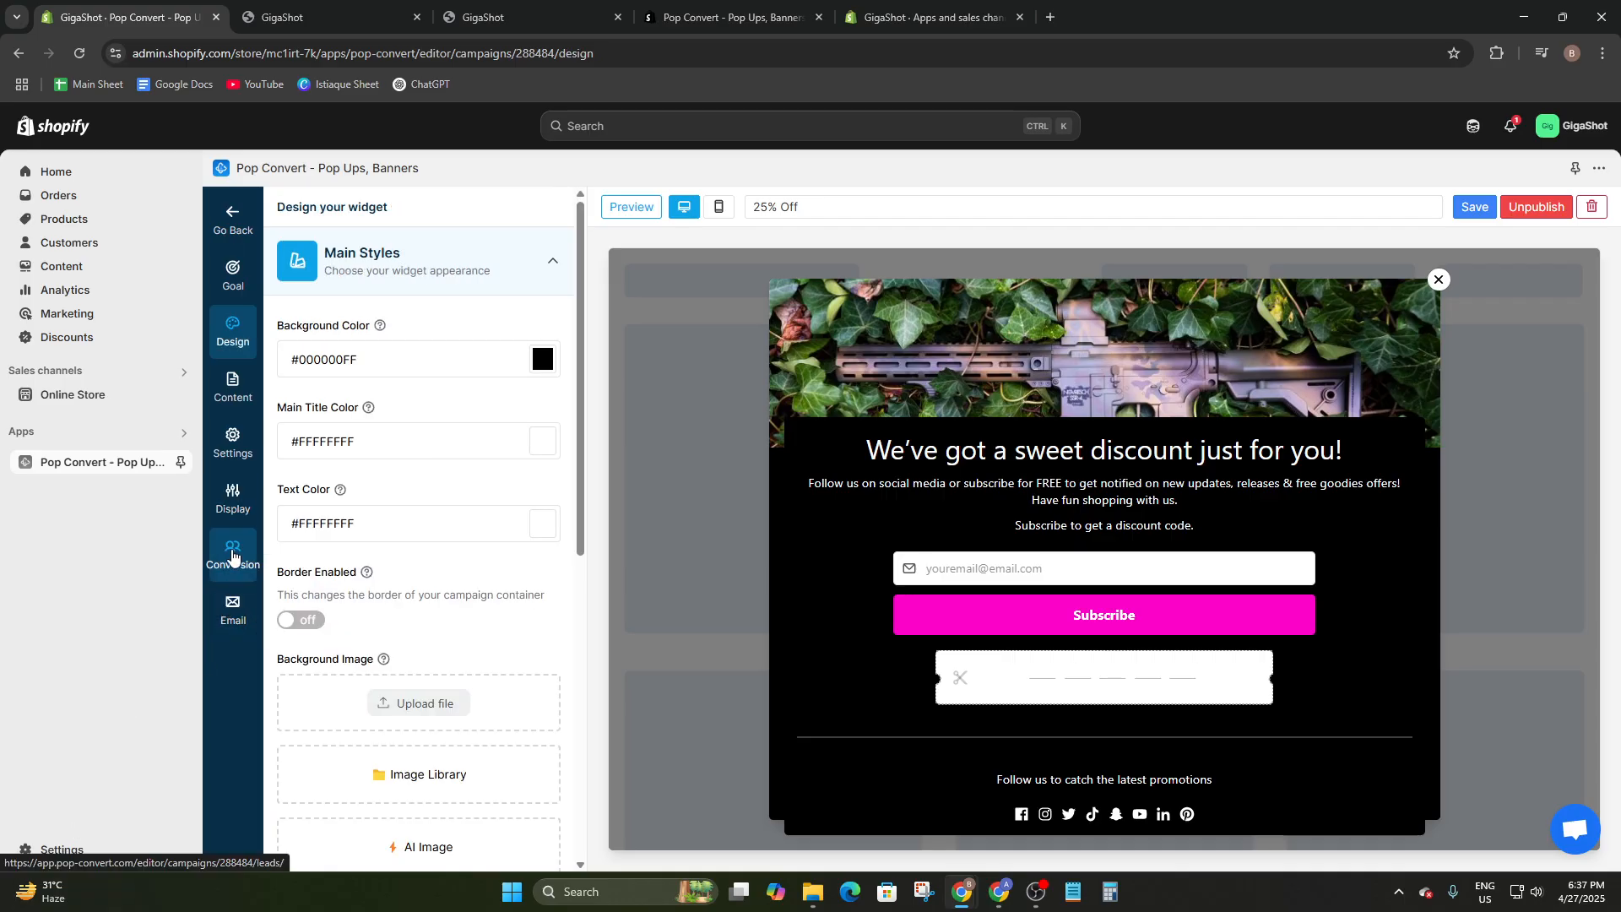
- Open the main text block in the popup's content and replace "sweet" with "Hot" in its heading
left_click(226, 408)
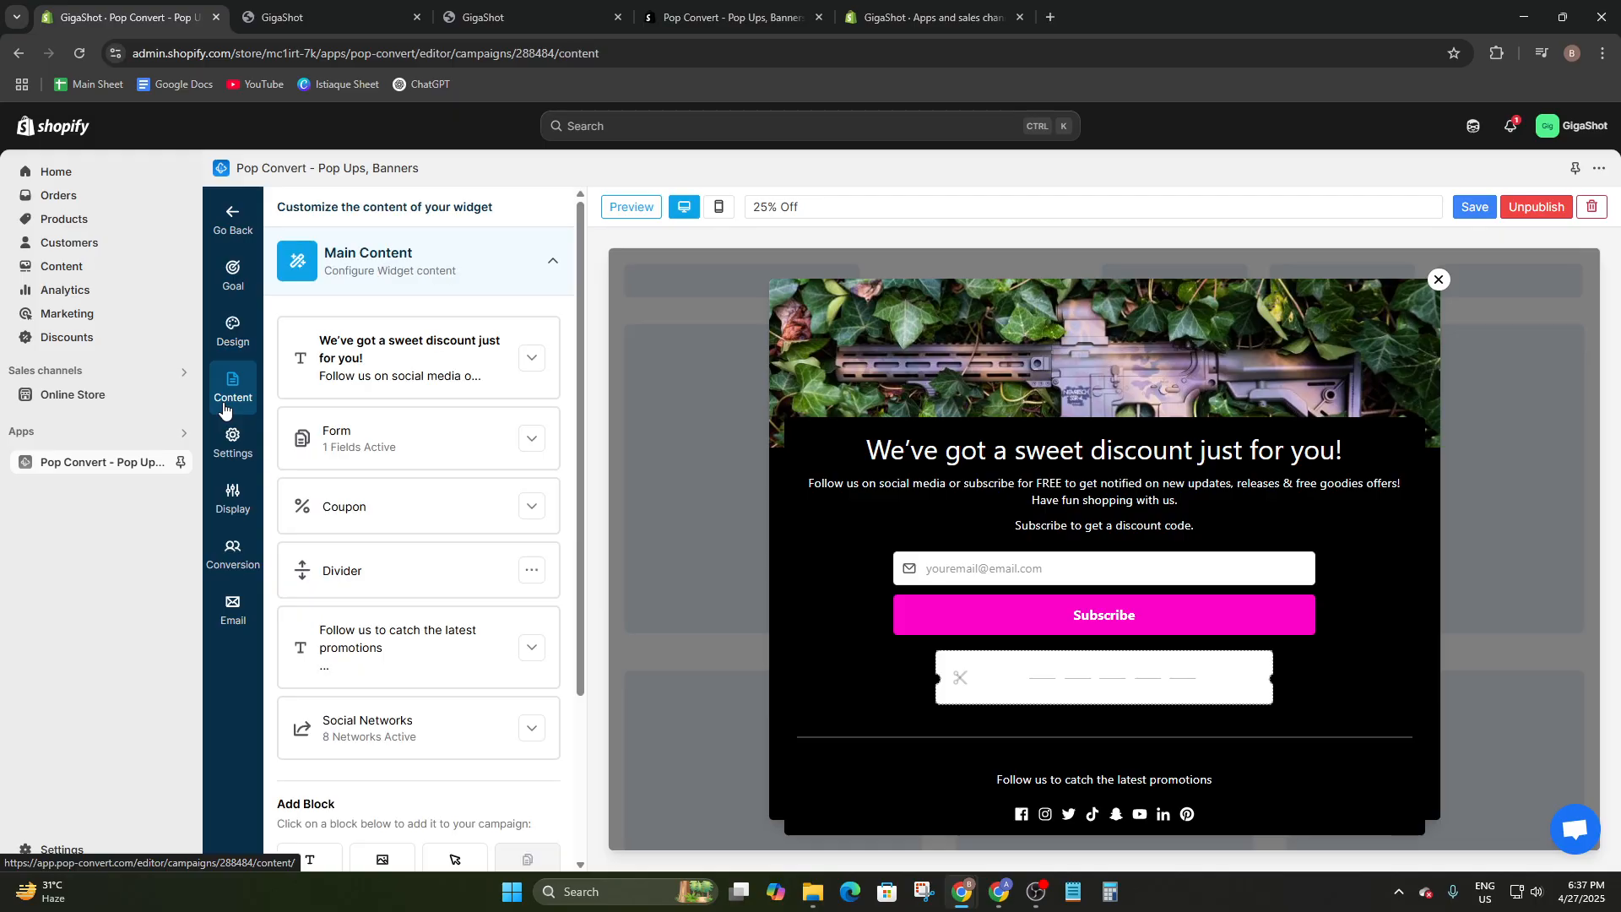
left_click(345, 359)
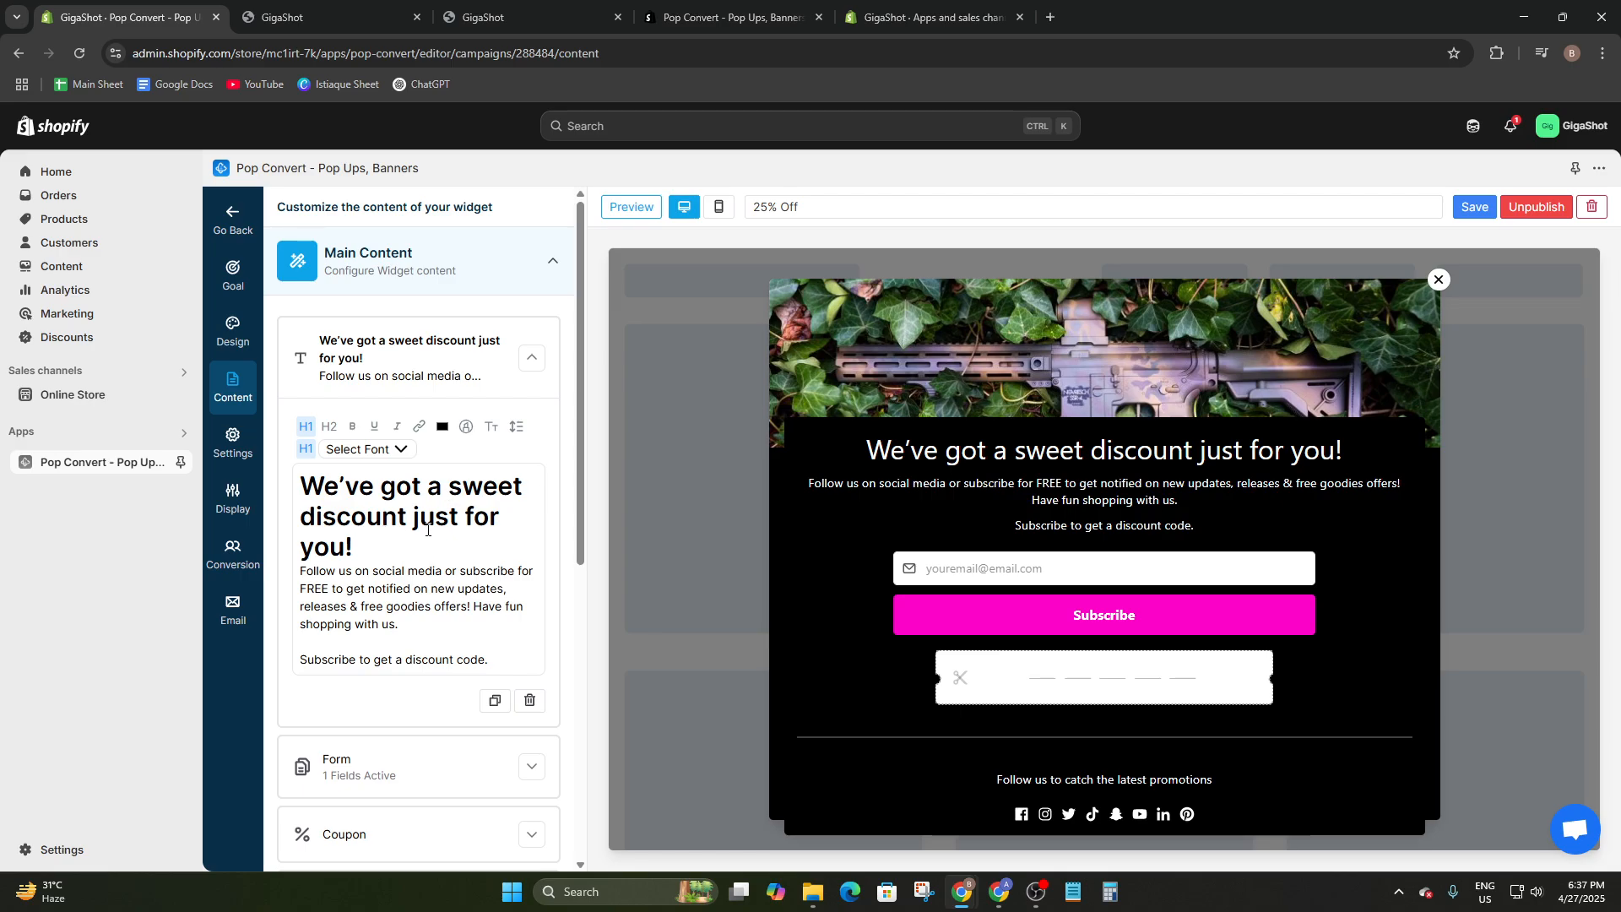
left_click_drag(536, 492, 453, 495)
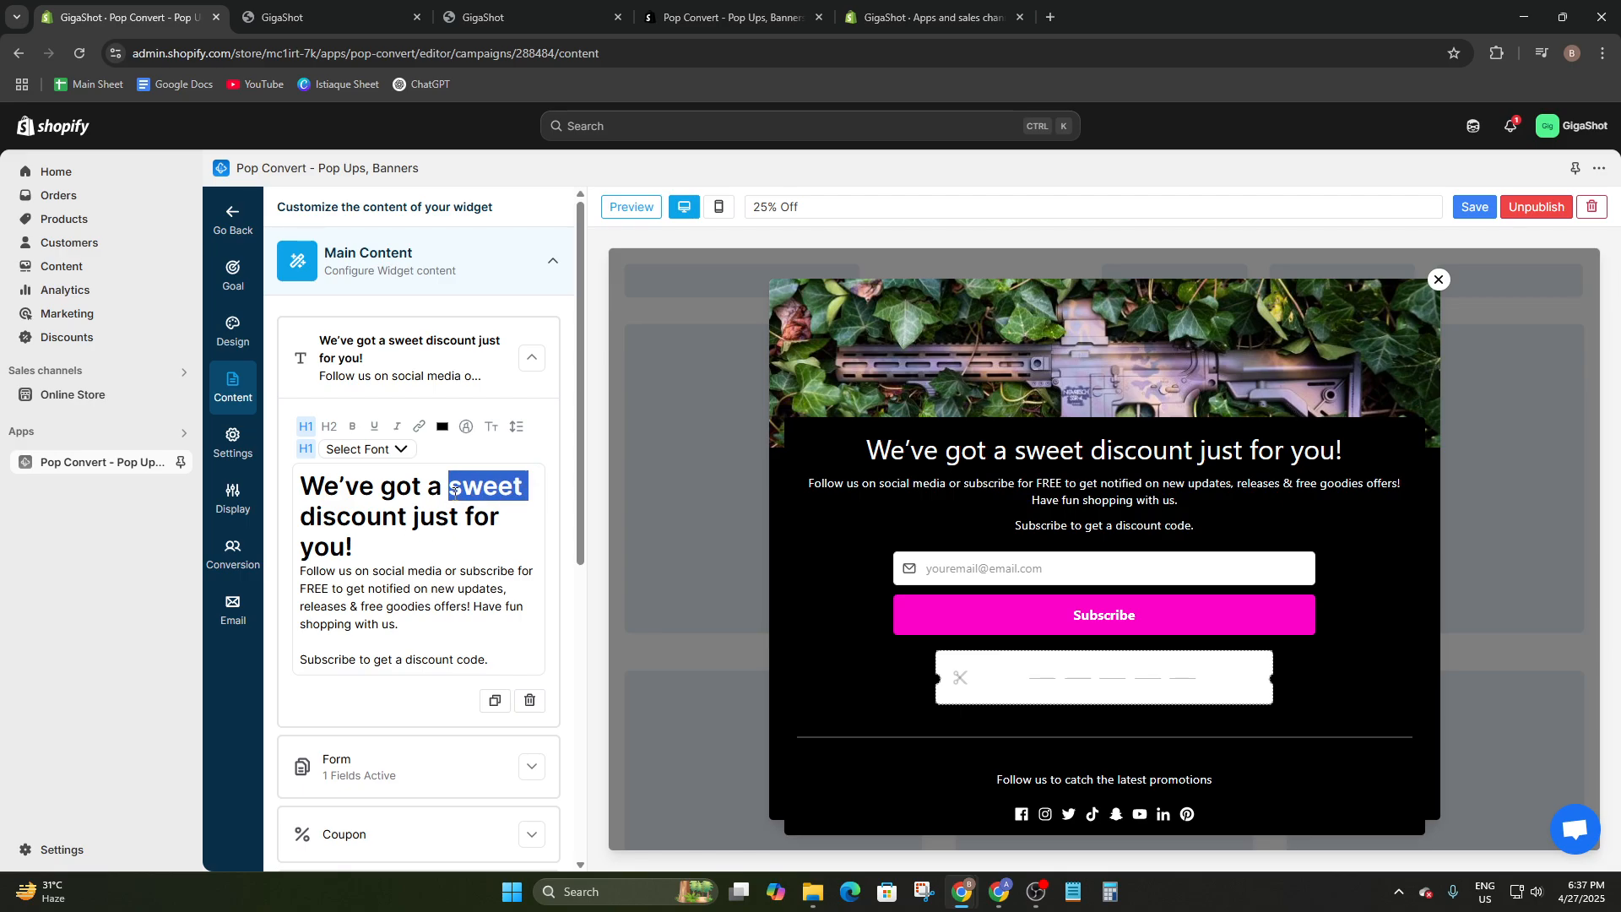
type("Hoty")
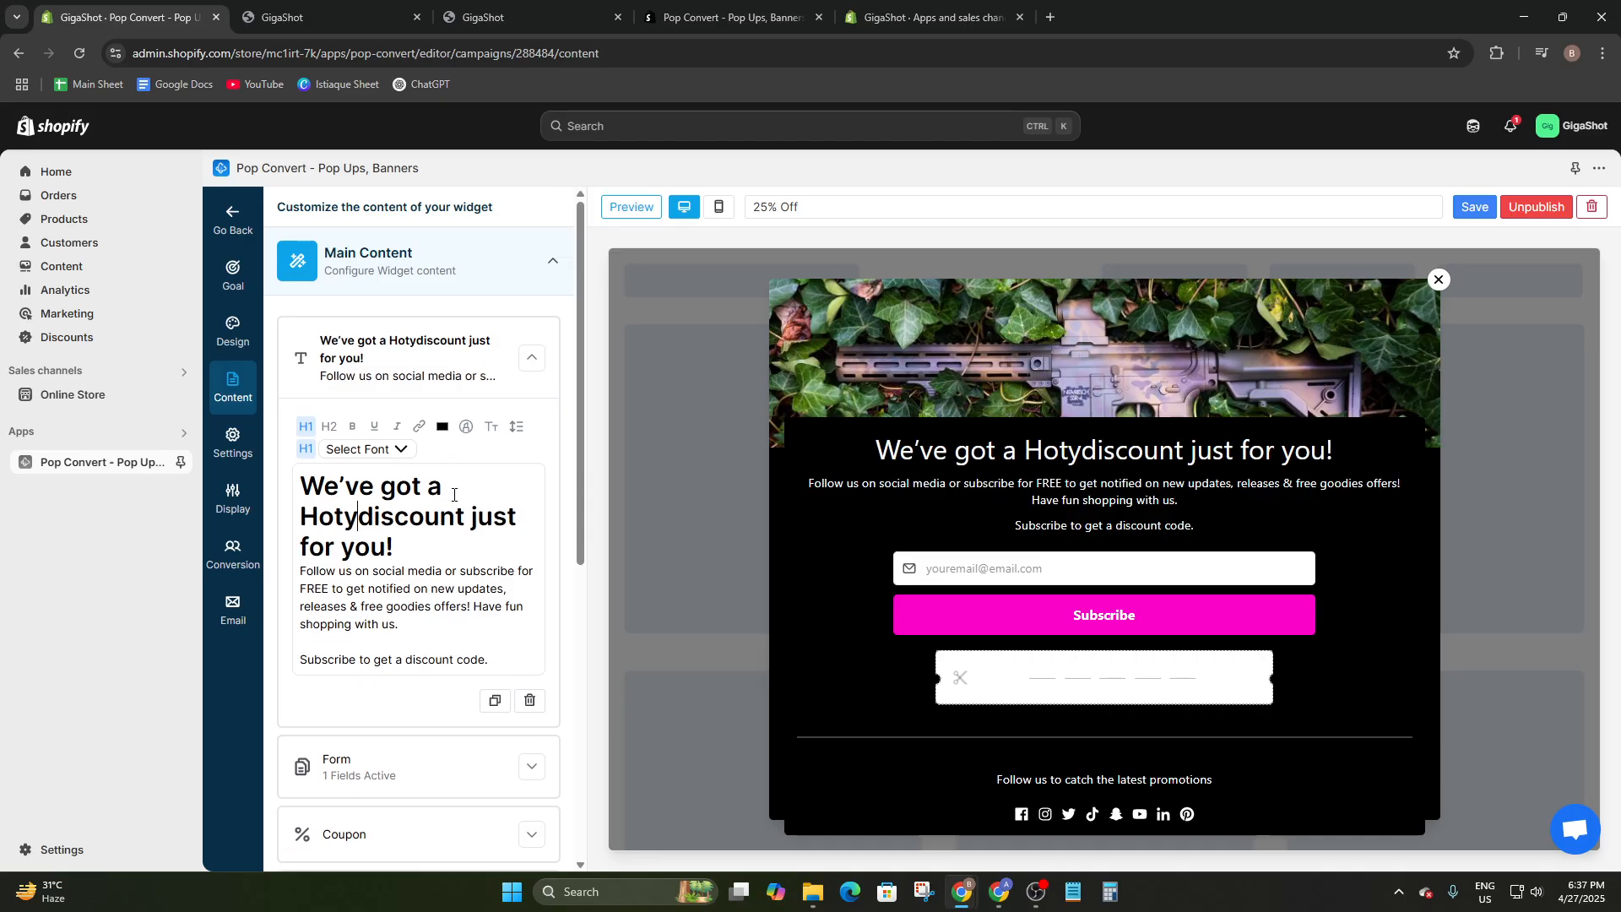
key("BackSpace")
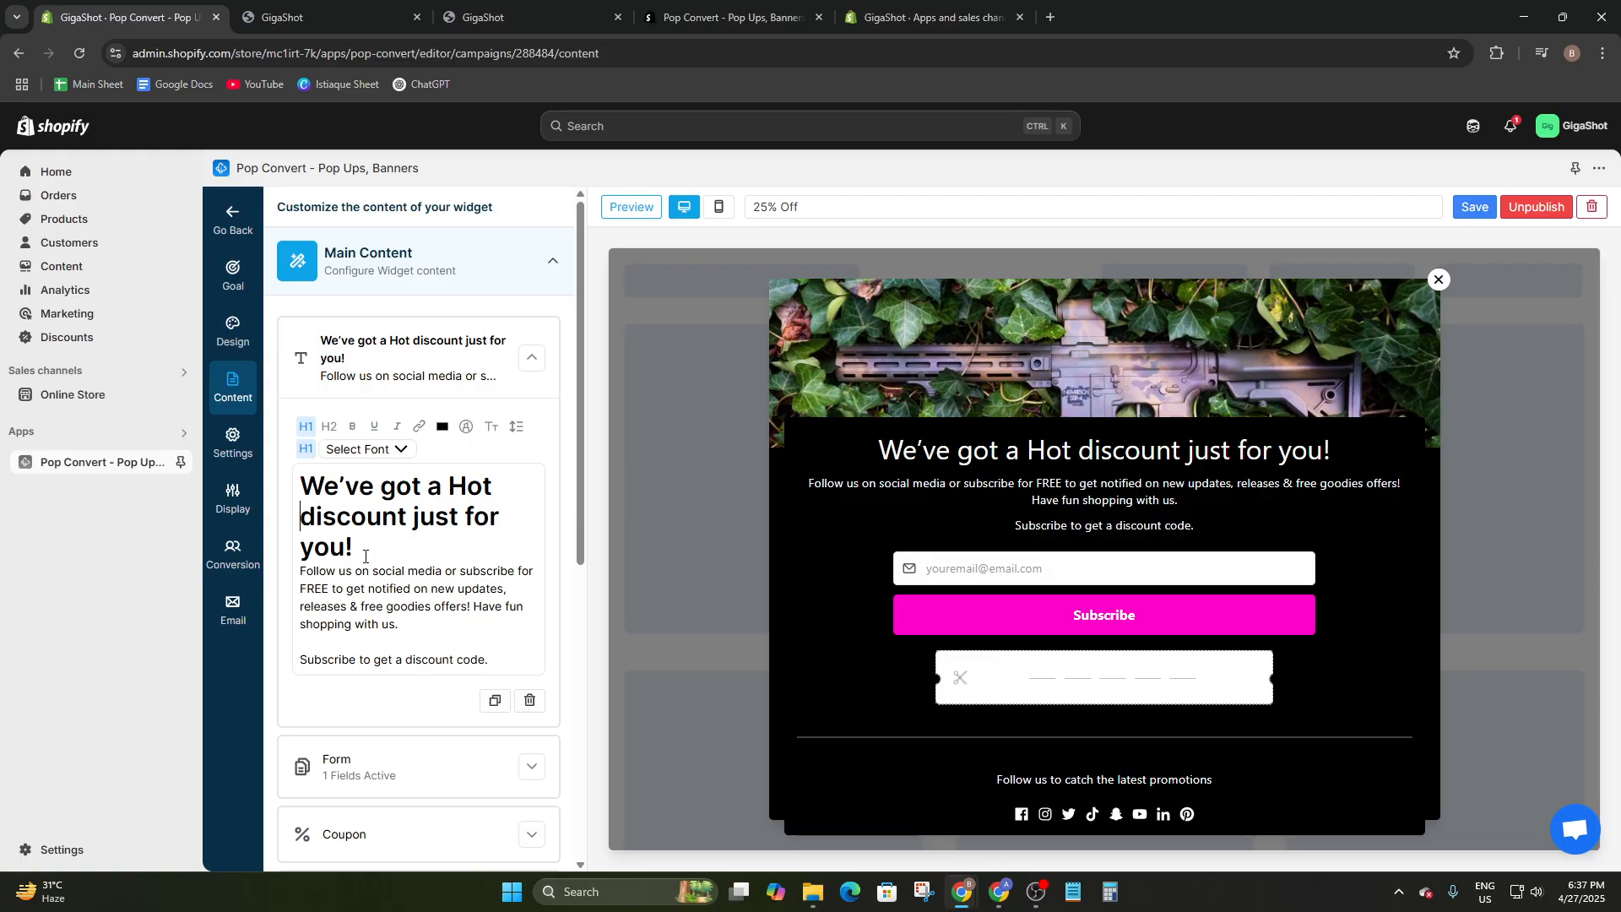
- Replace the whole heading in the popup's main text block with "Summer Sale!"
left_click_drag(353, 551, 298, 502)
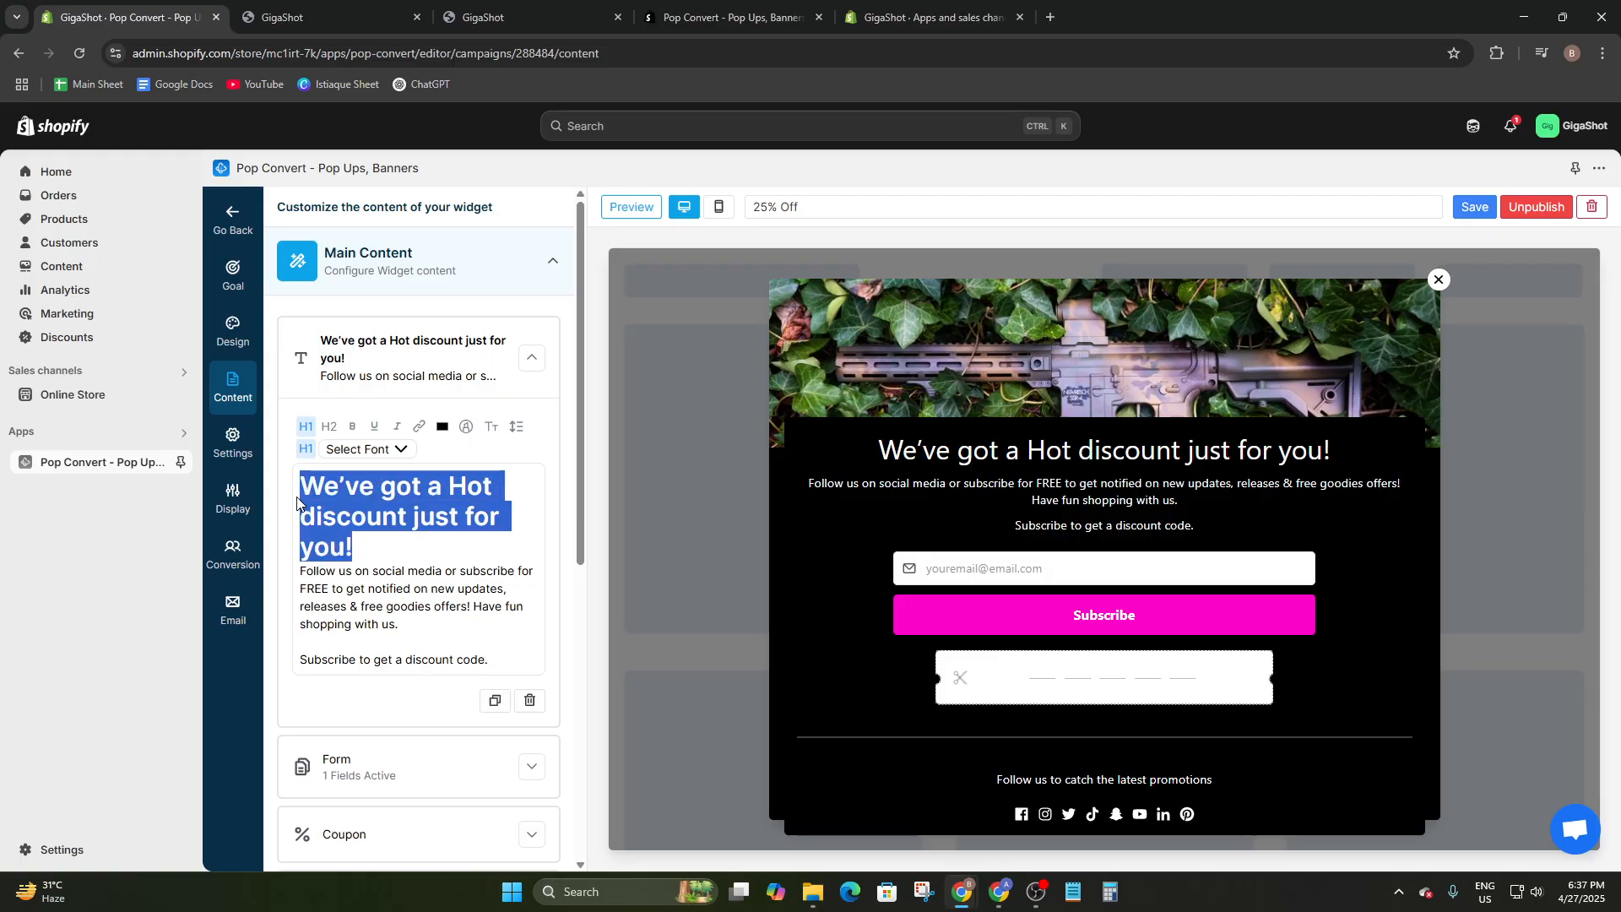
type("Summer")
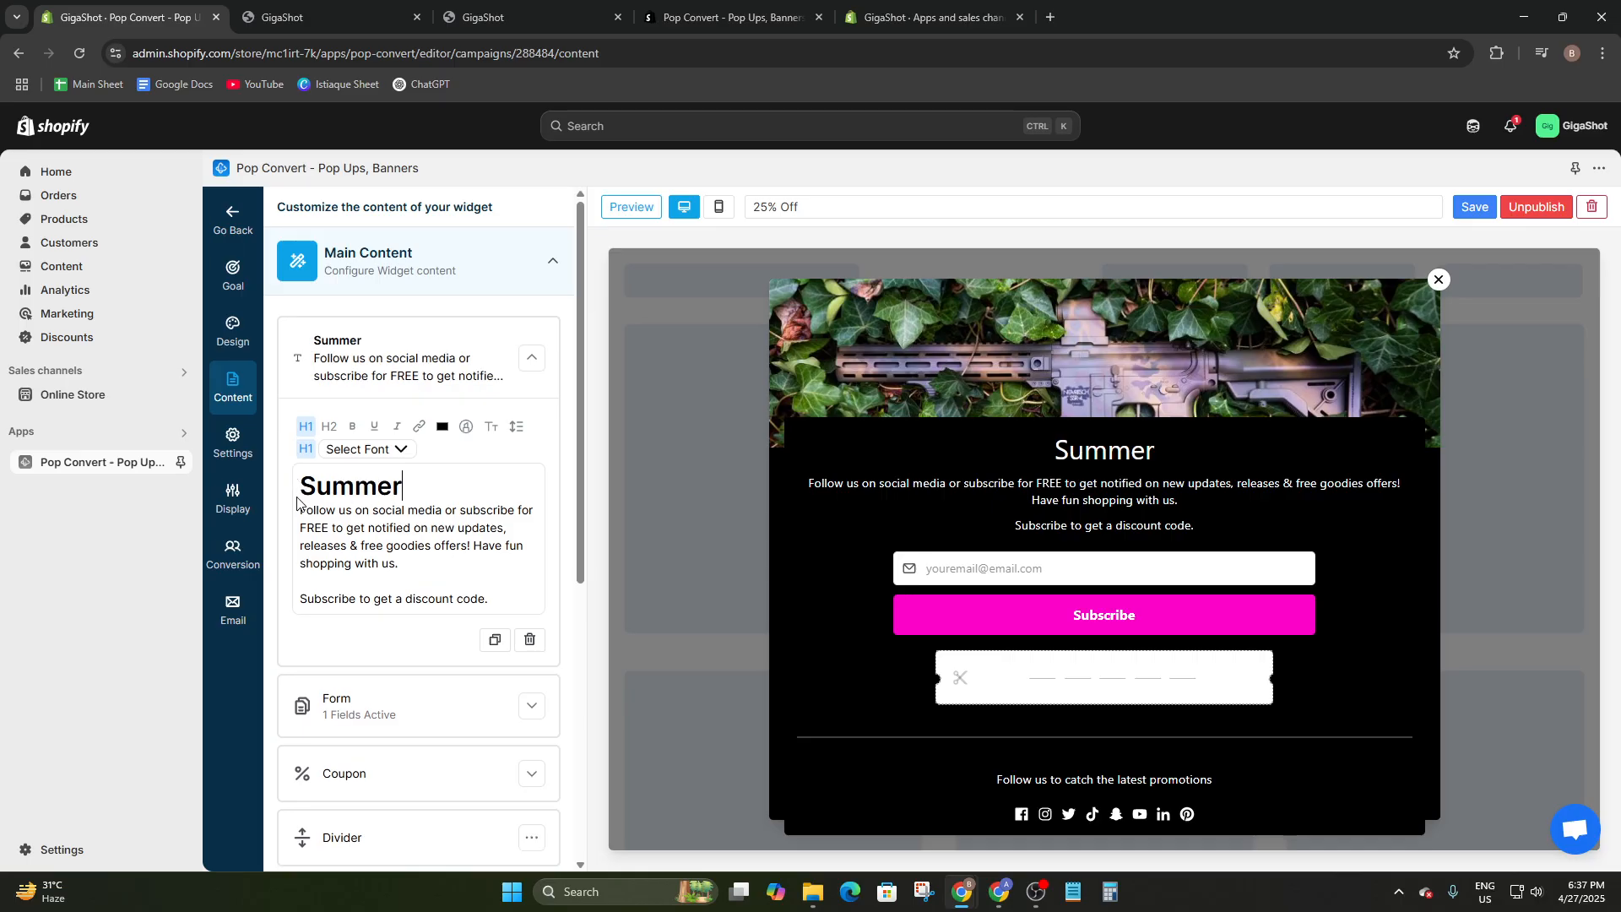
type("Sale")
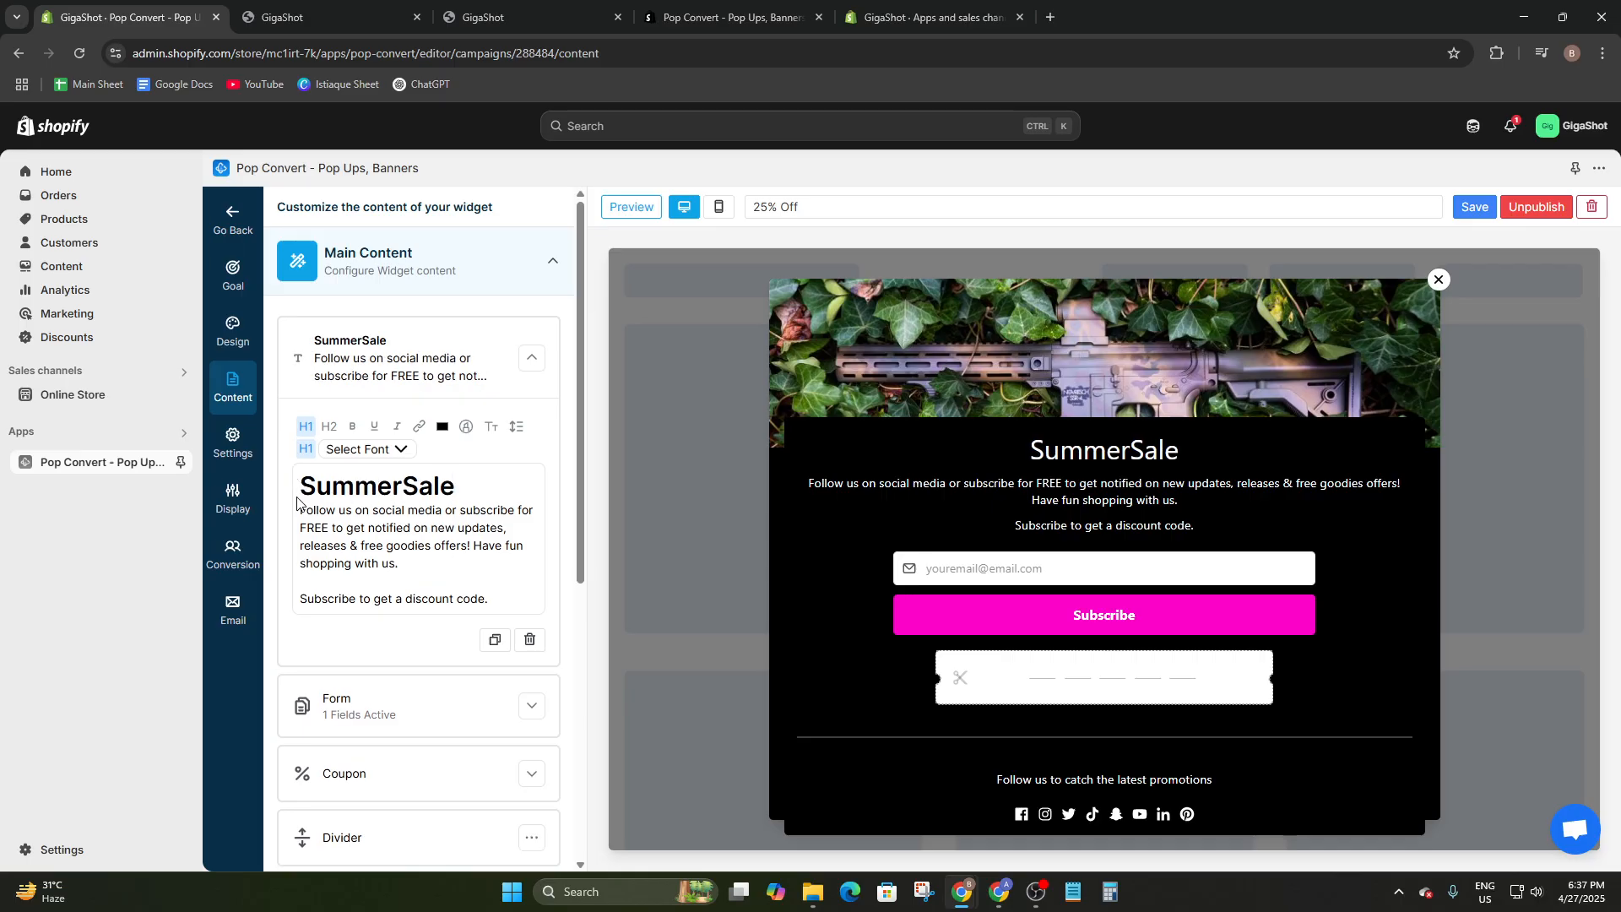
key("BackSpace")
key("BackSpace")
key("BackSpace")
key("BackSpace")
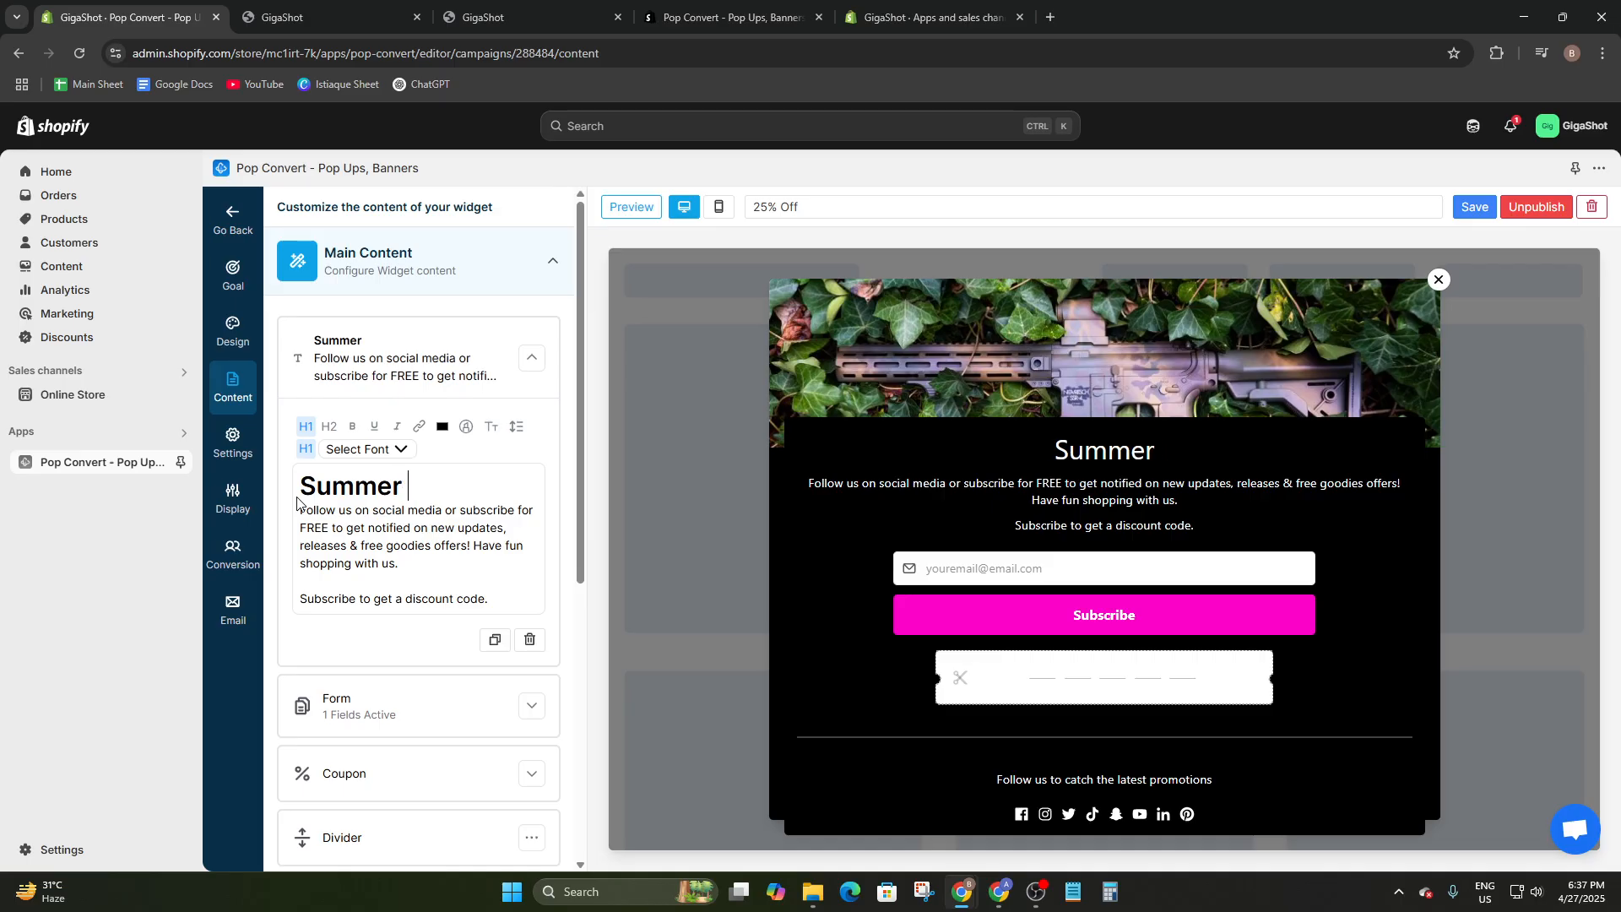
type("Sale")
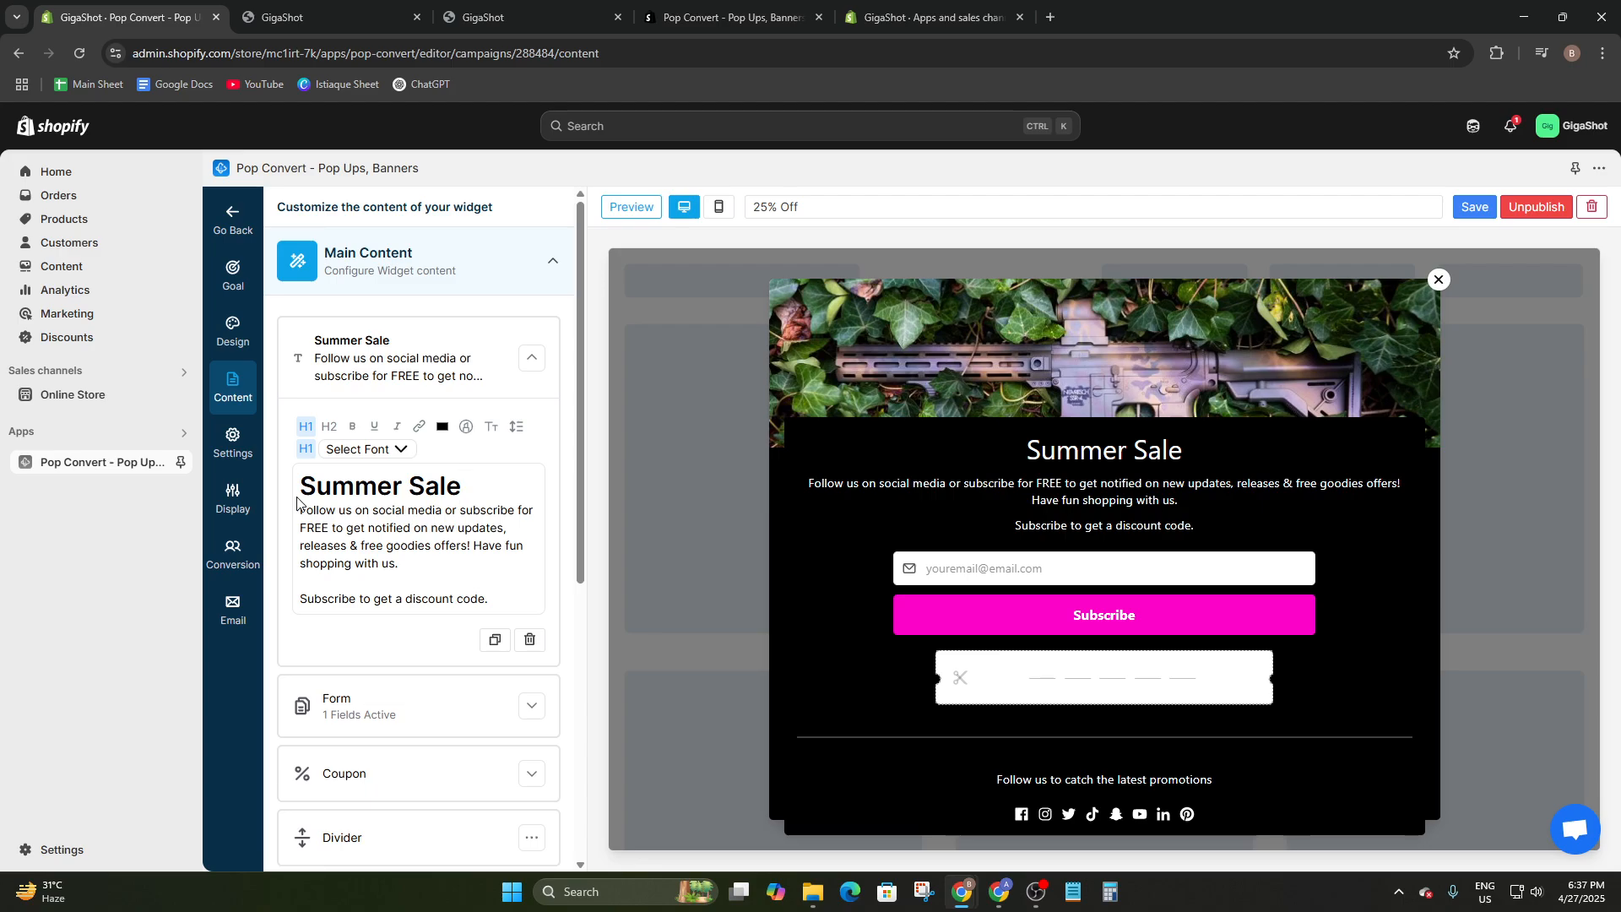
type("!")
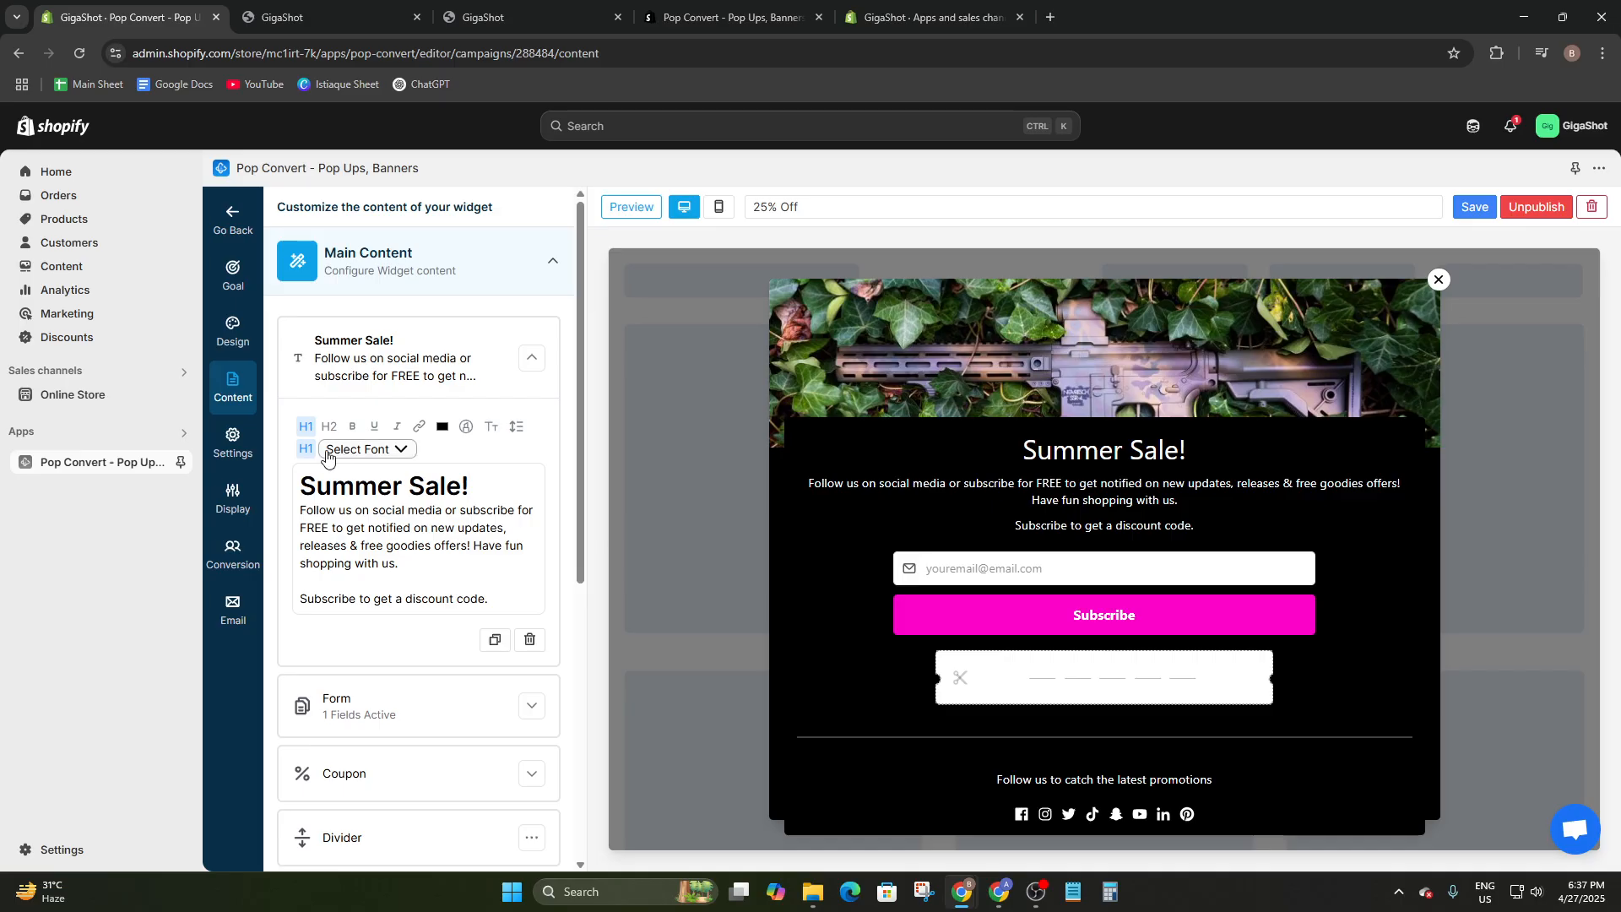
- Make the "Summer Sale!" heading bold and set its font to ADLaM Display
left_click_drag(487, 493, 297, 490)
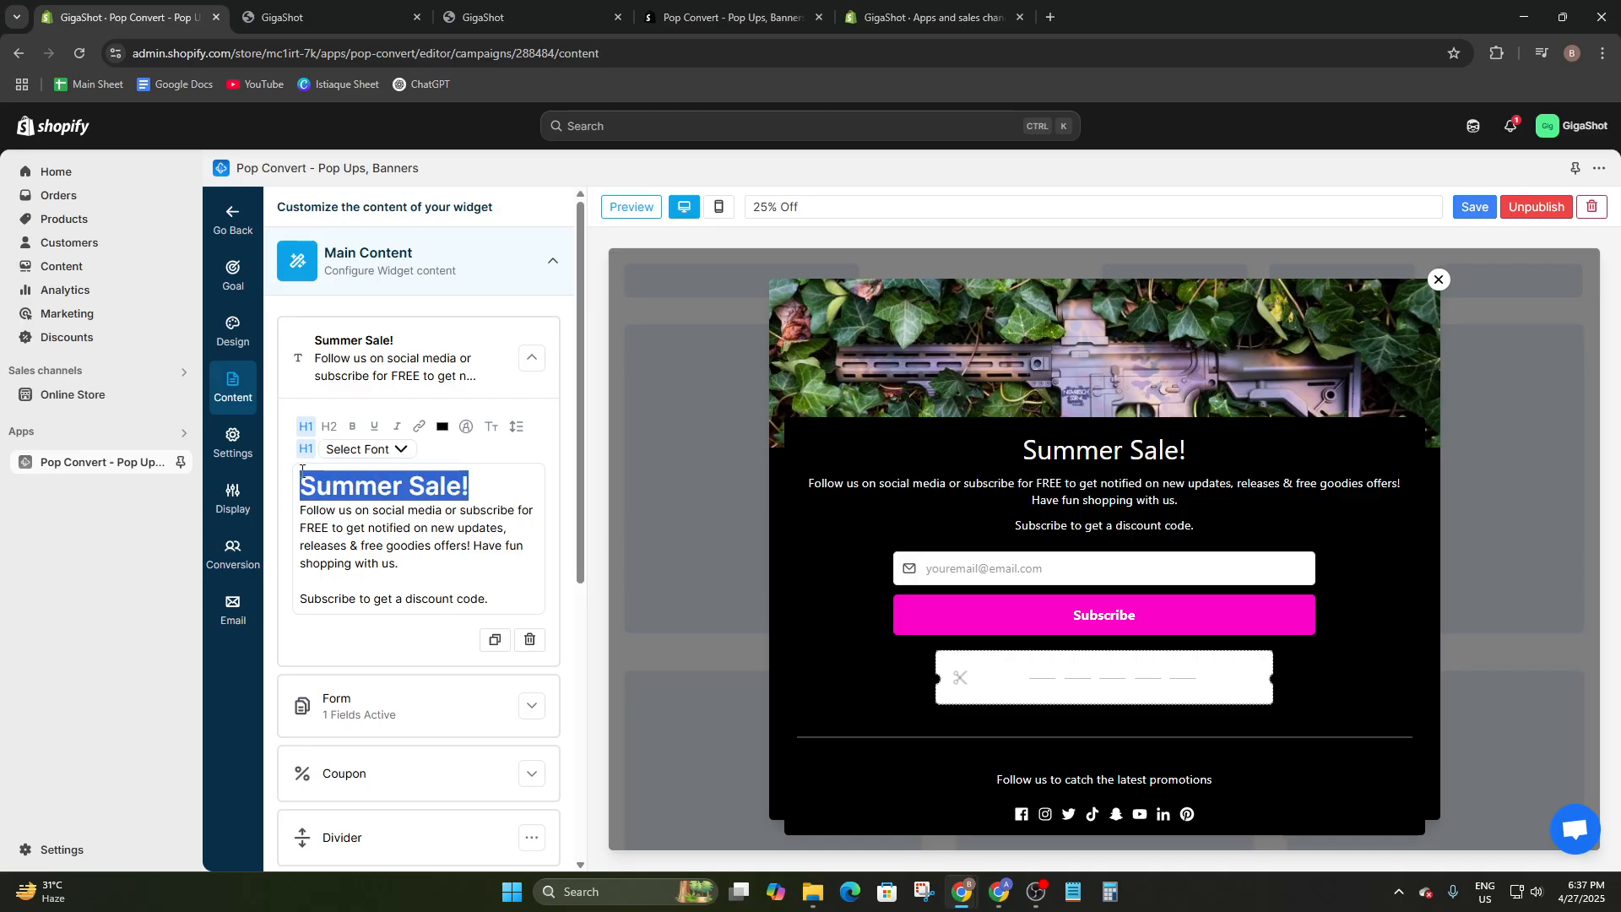
left_click(355, 427)
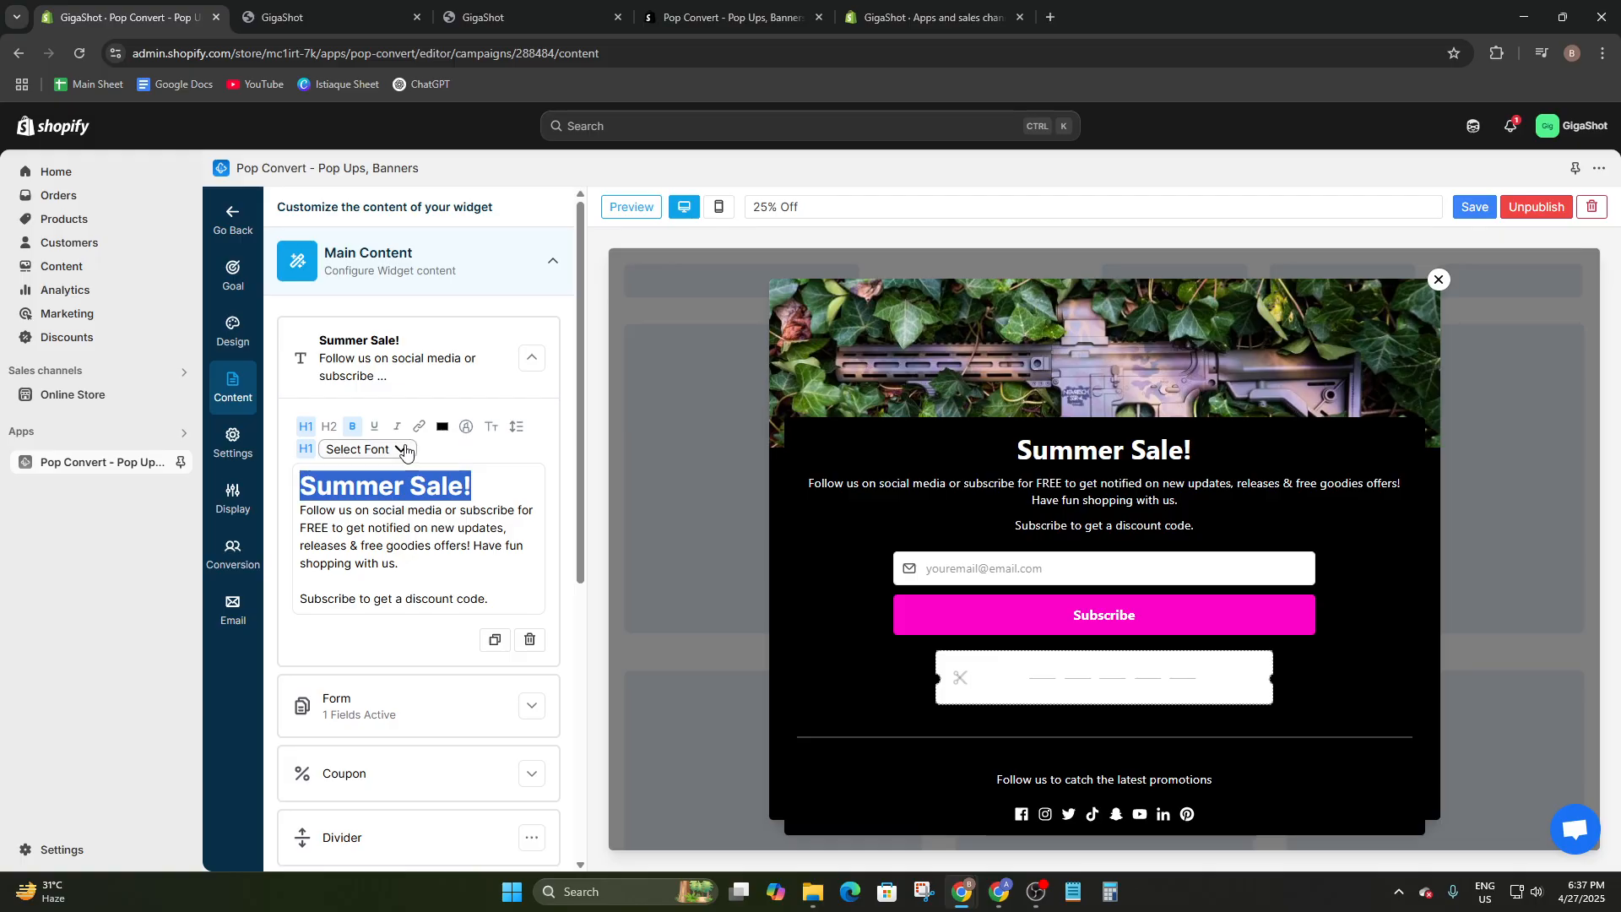
left_click(363, 449)
left_click(360, 532)
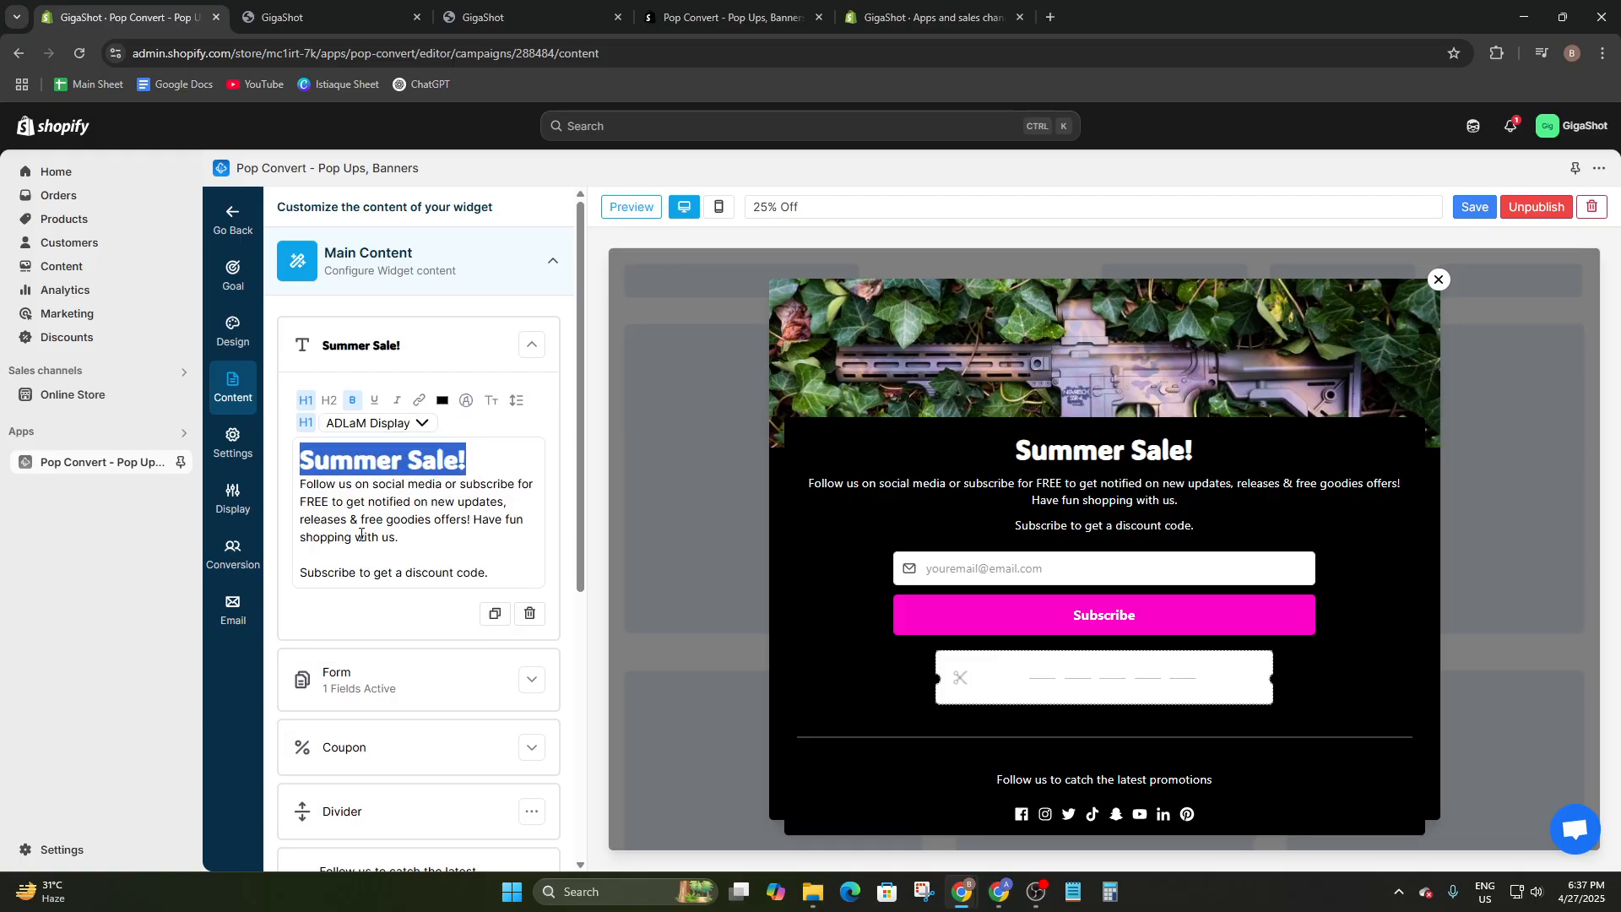
left_click(375, 441)
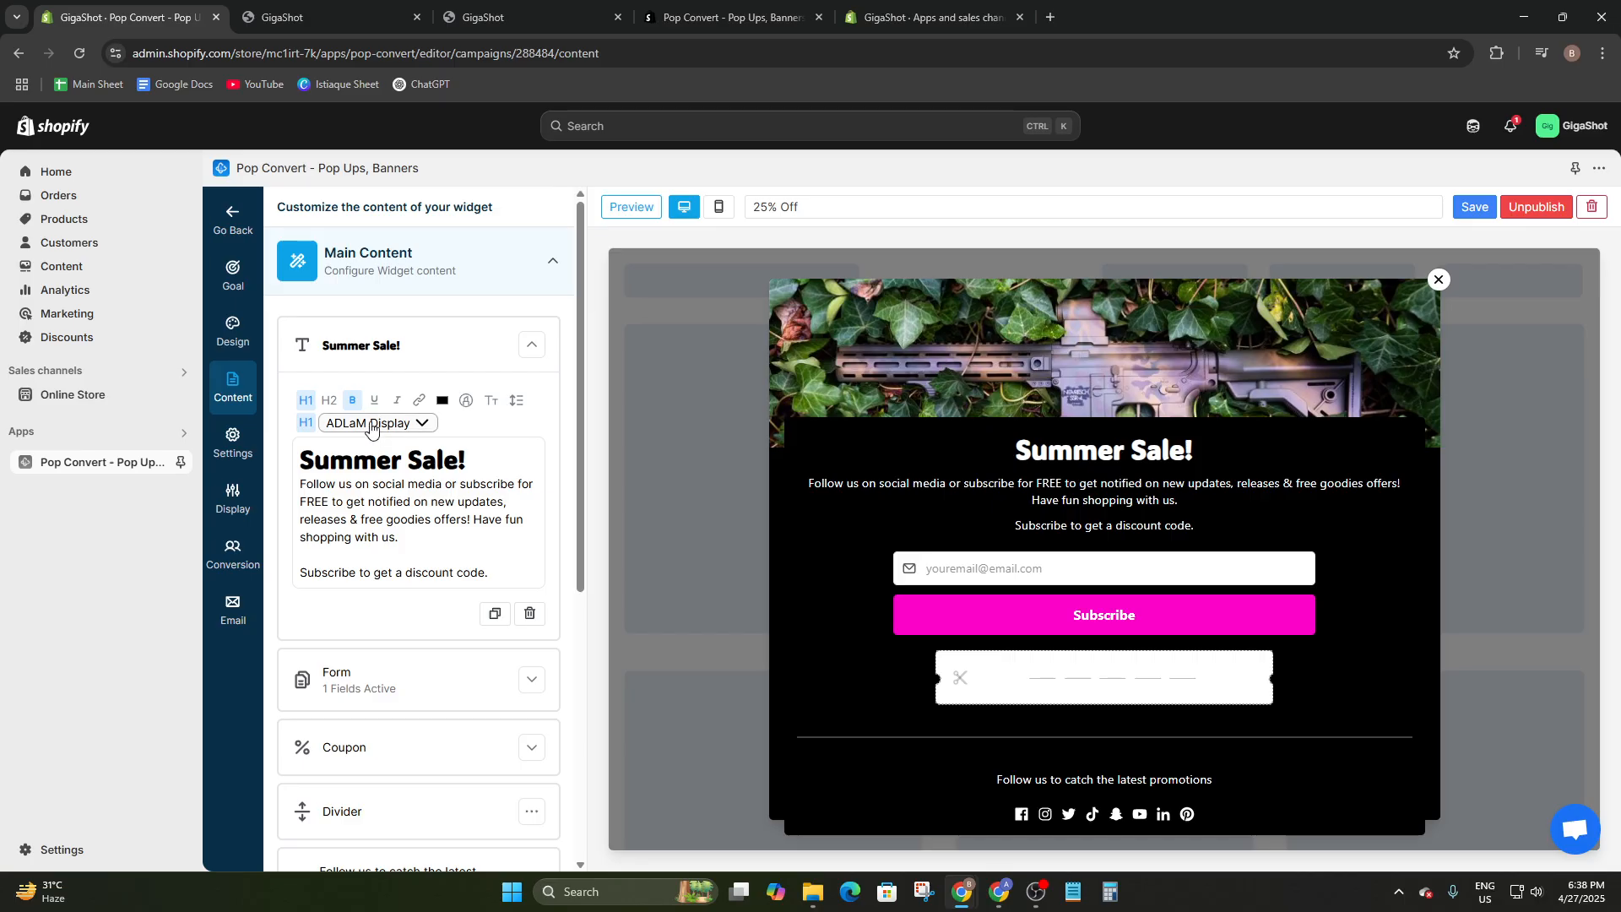
- Change the font of the "Summer Sale!" heading to Abyssinica SIL
left_click(377, 423)
scroll(414, 546, "down", 1)
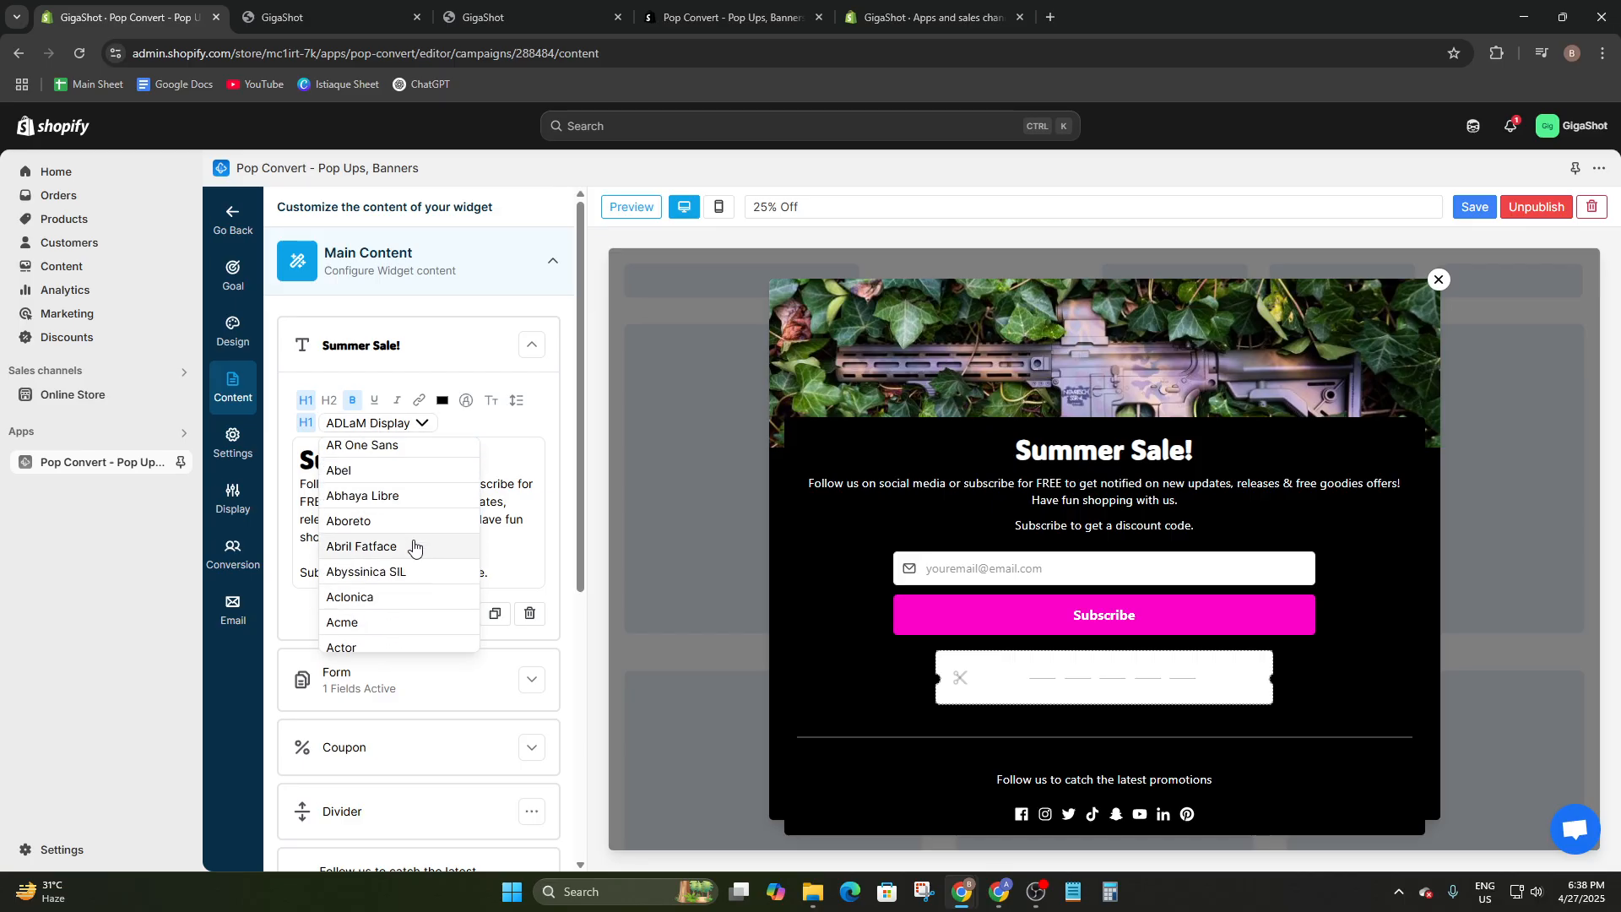
left_click(499, 455)
left_click_drag(499, 455, 265, 457)
left_click(353, 429)
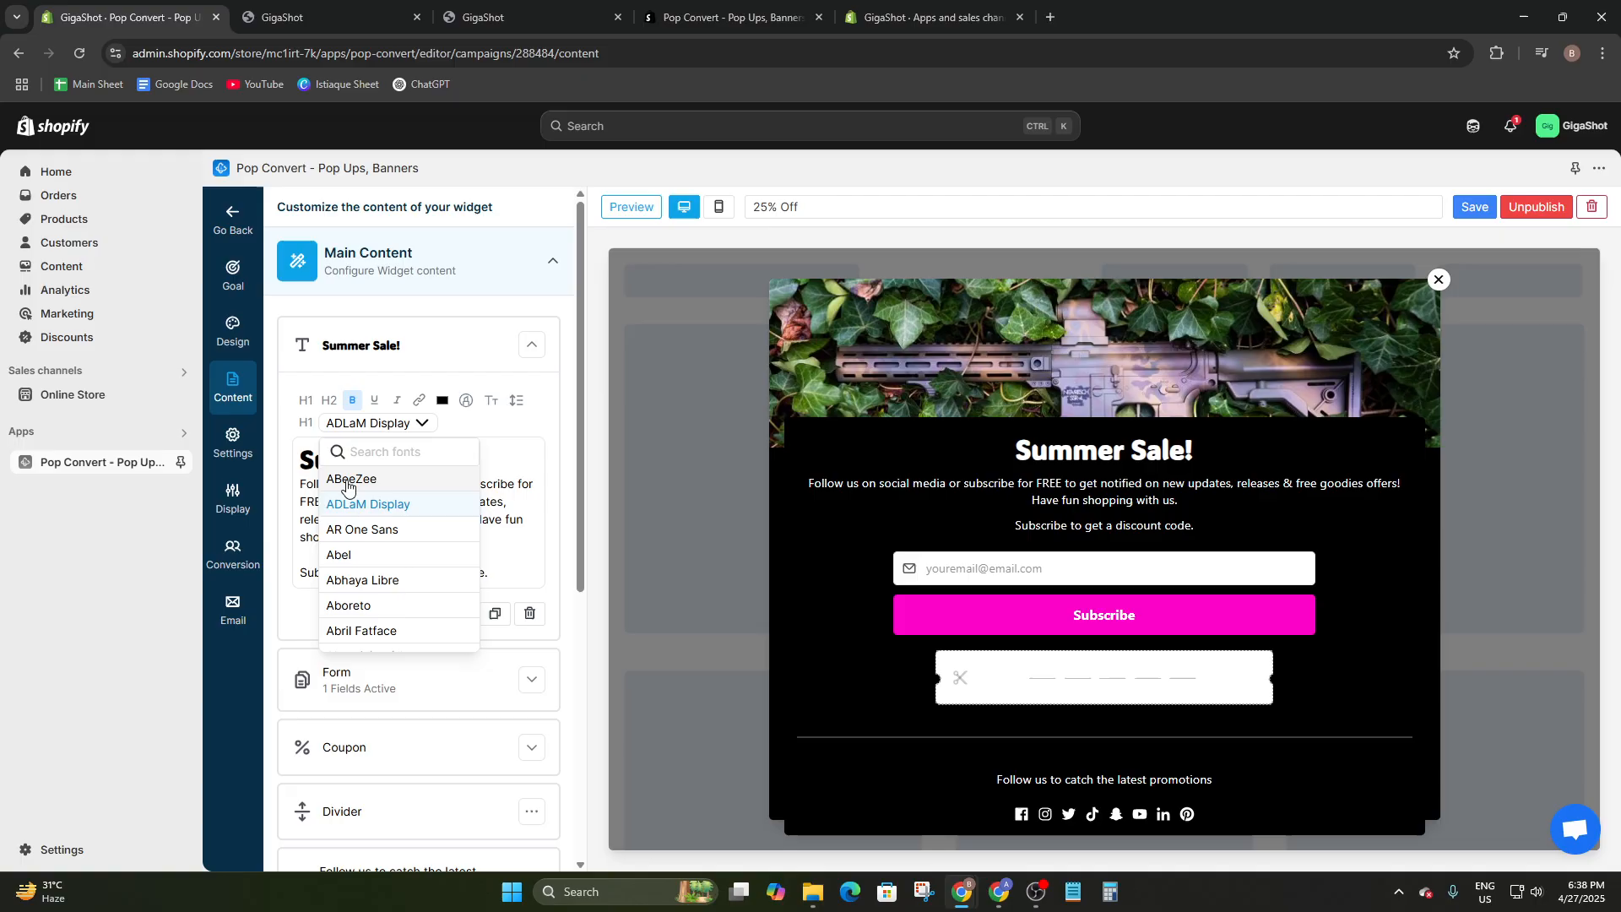
scroll(371, 549, "down", 1)
left_click(364, 572)
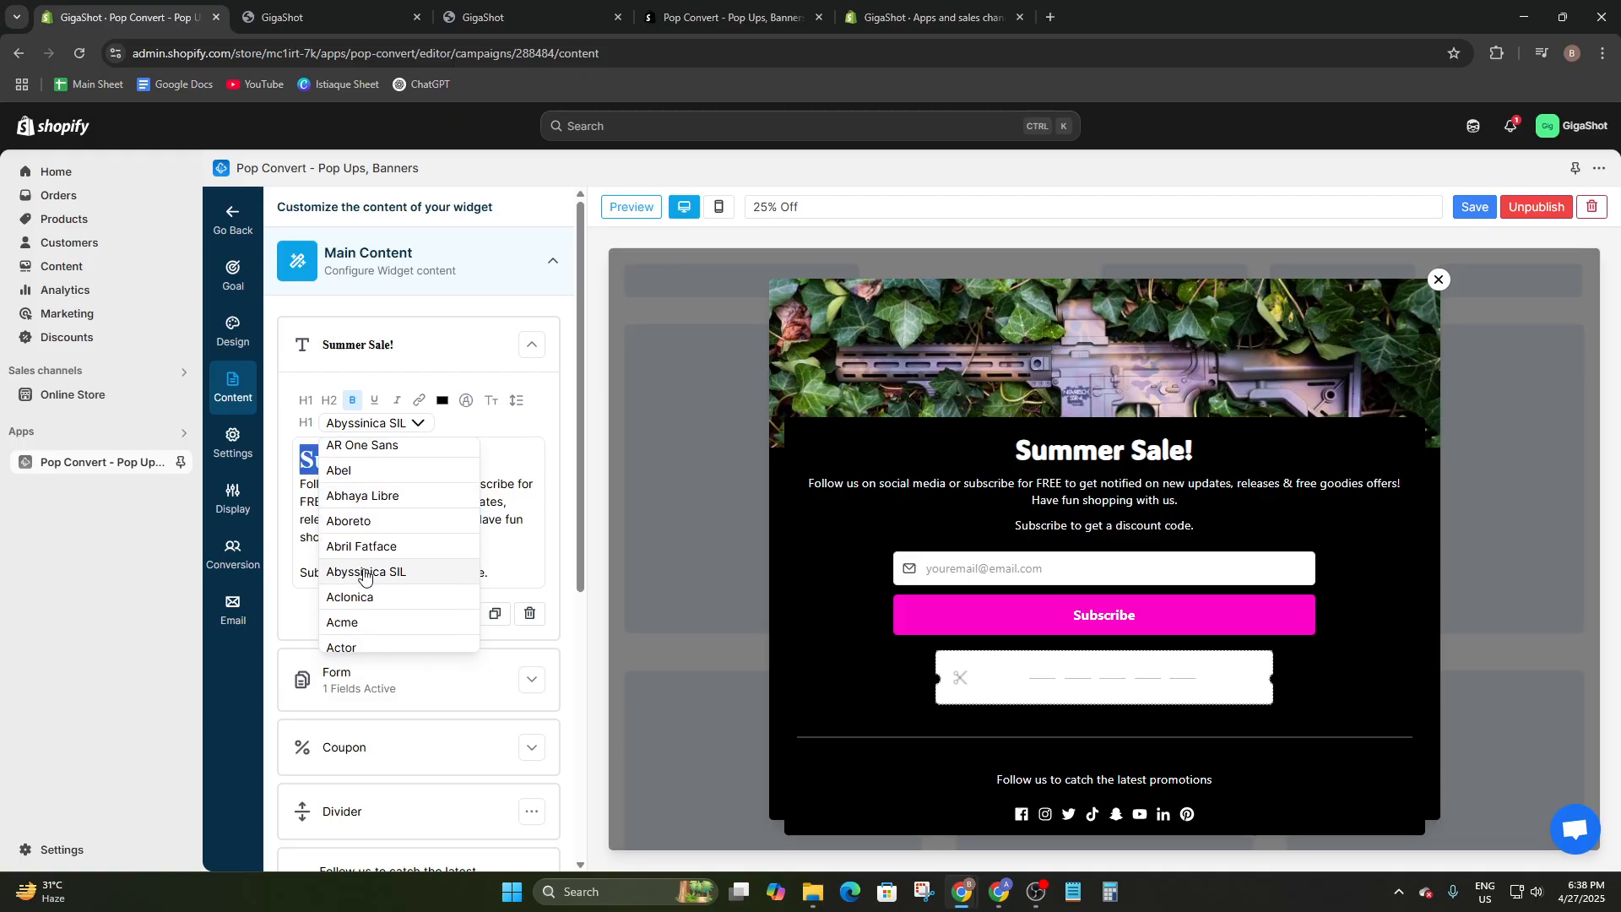
left_click(503, 445)
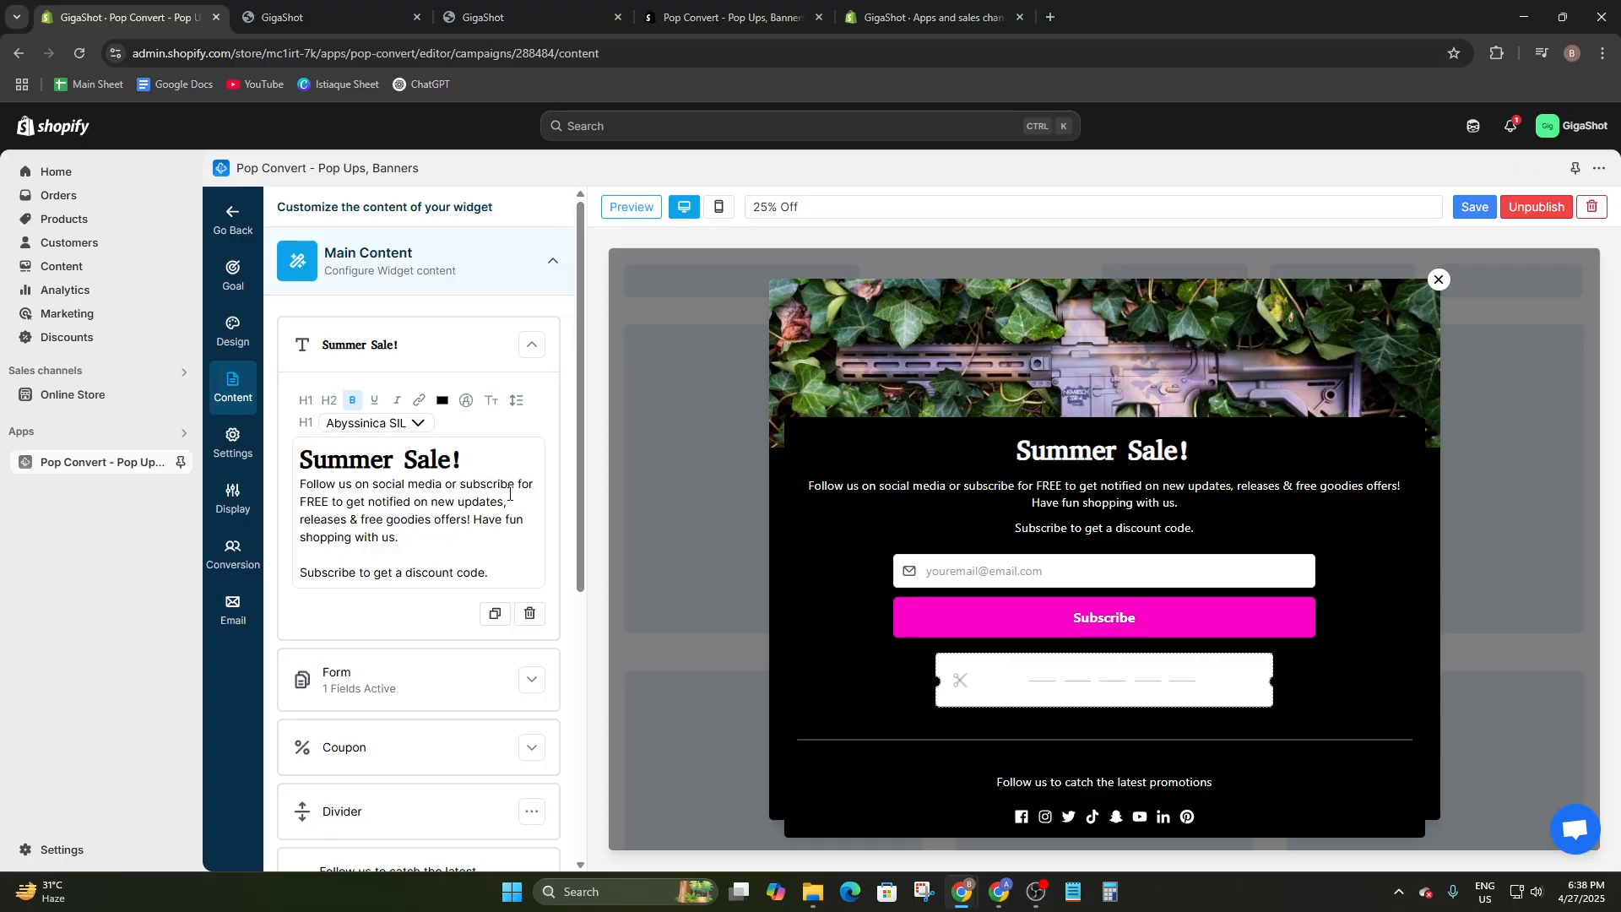
- In the text below the heading, replace "FREE to get notified on new updates," with "25% Off Cupons"
left_click_drag(524, 500, 243, 503)
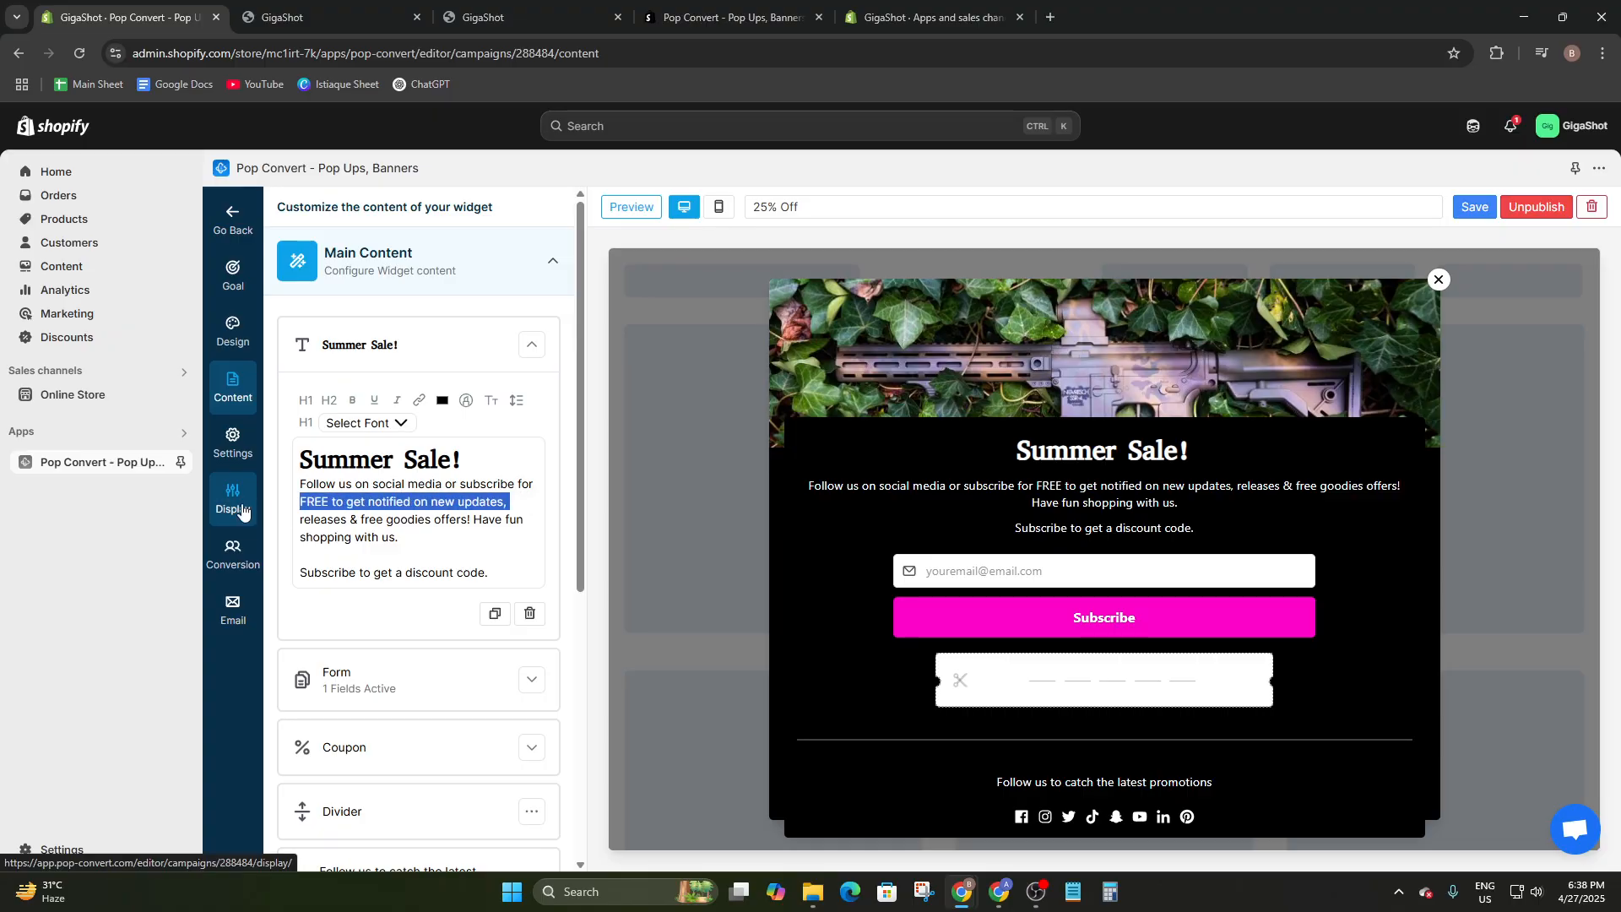
type("25")
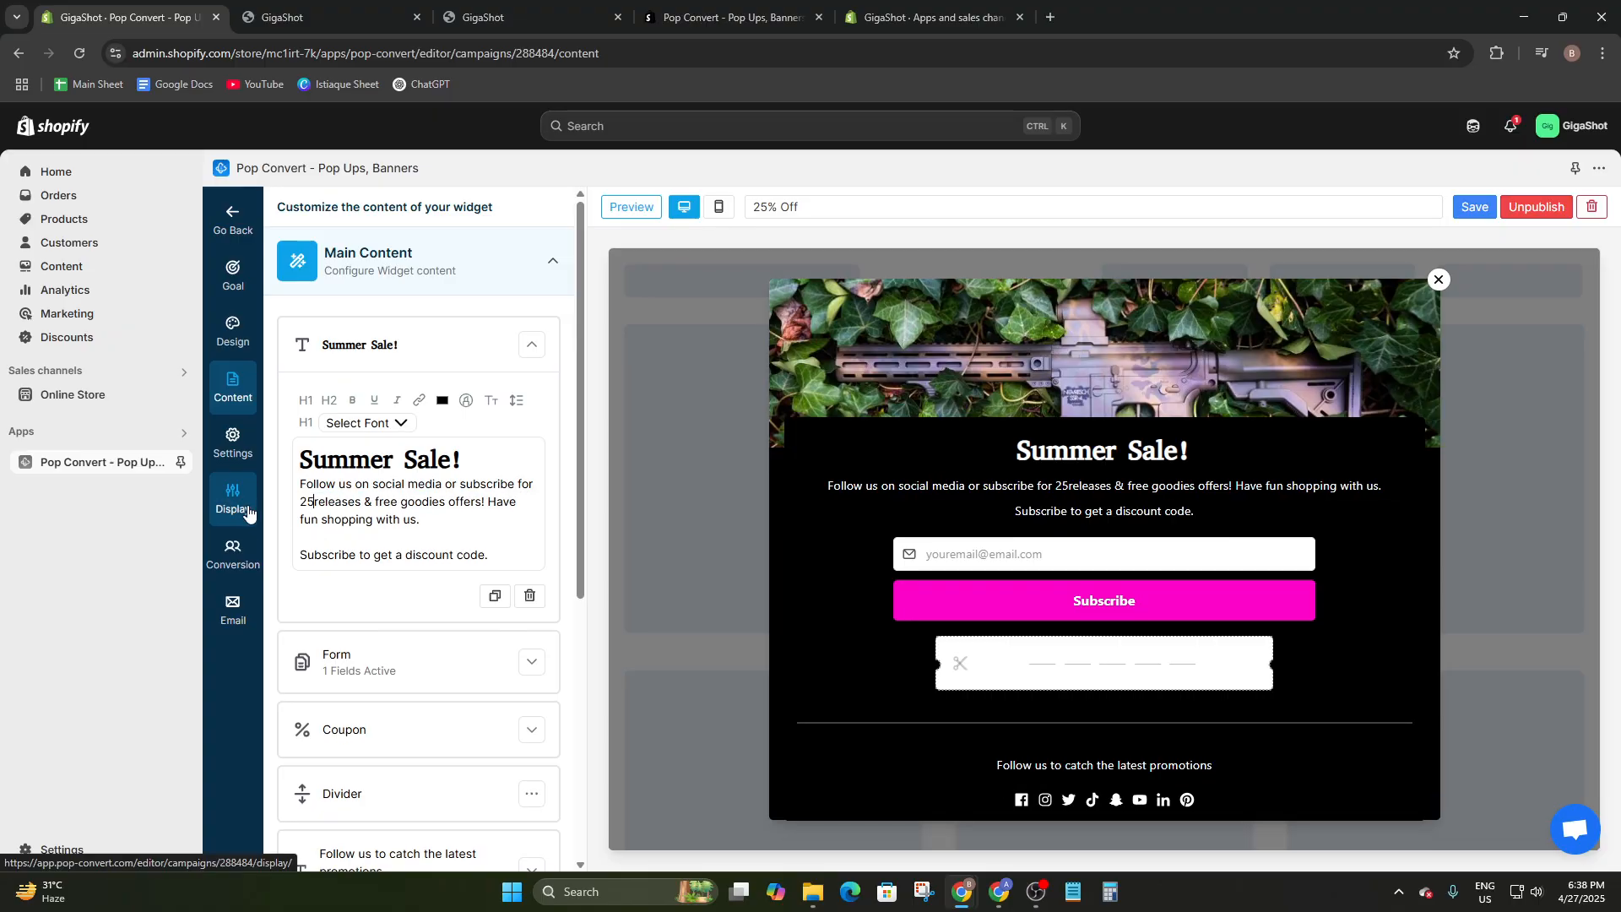
type("%")
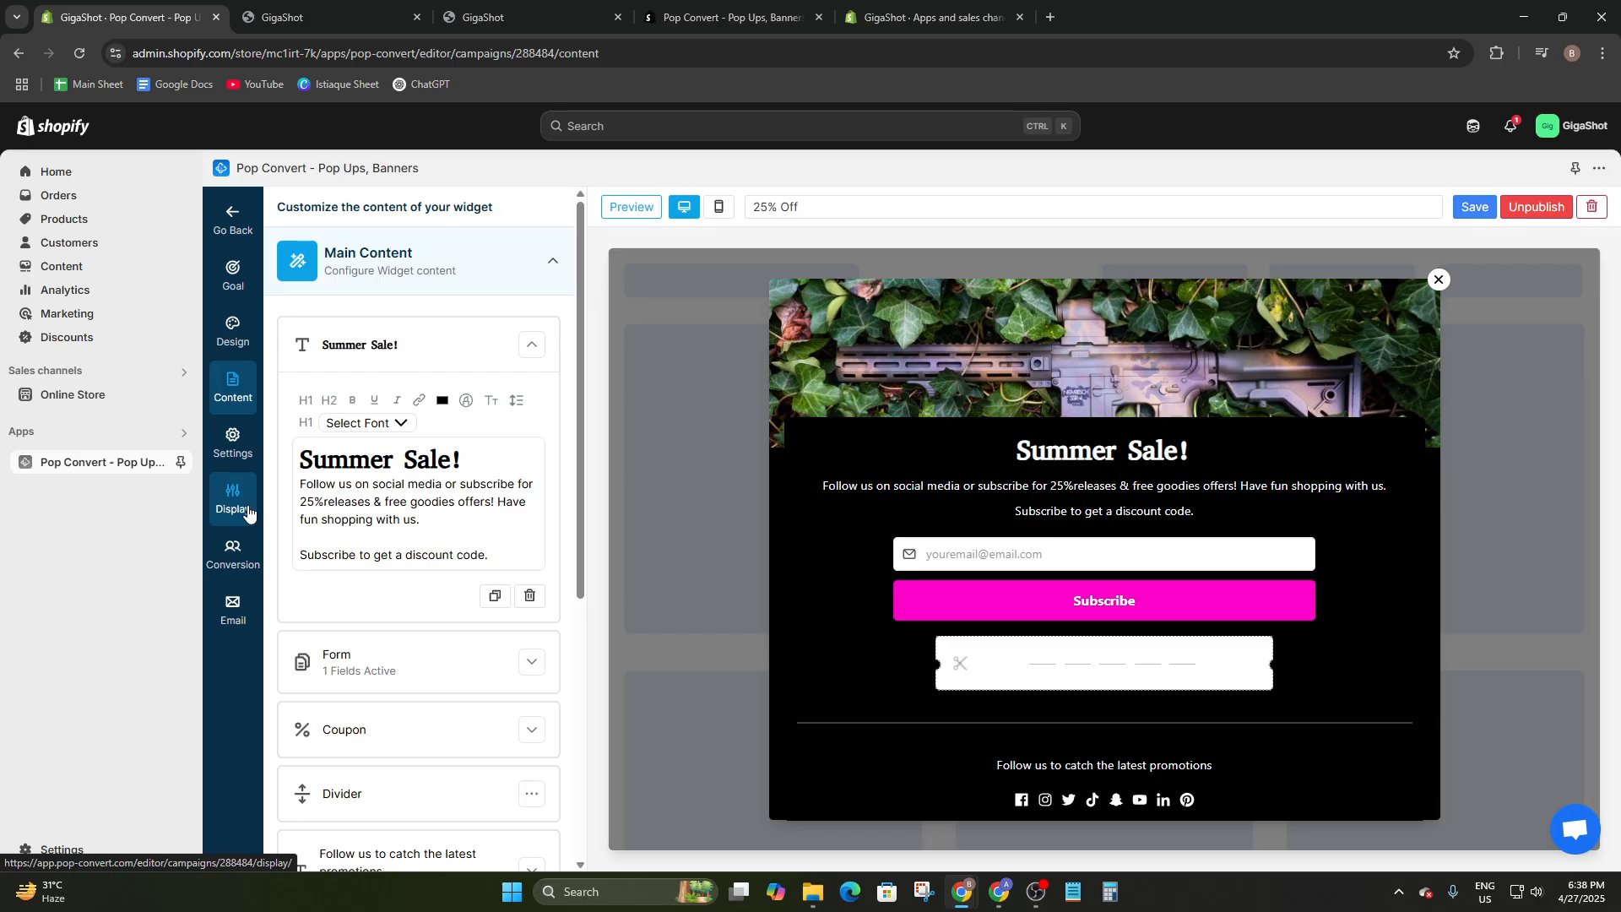
type(" Off ")
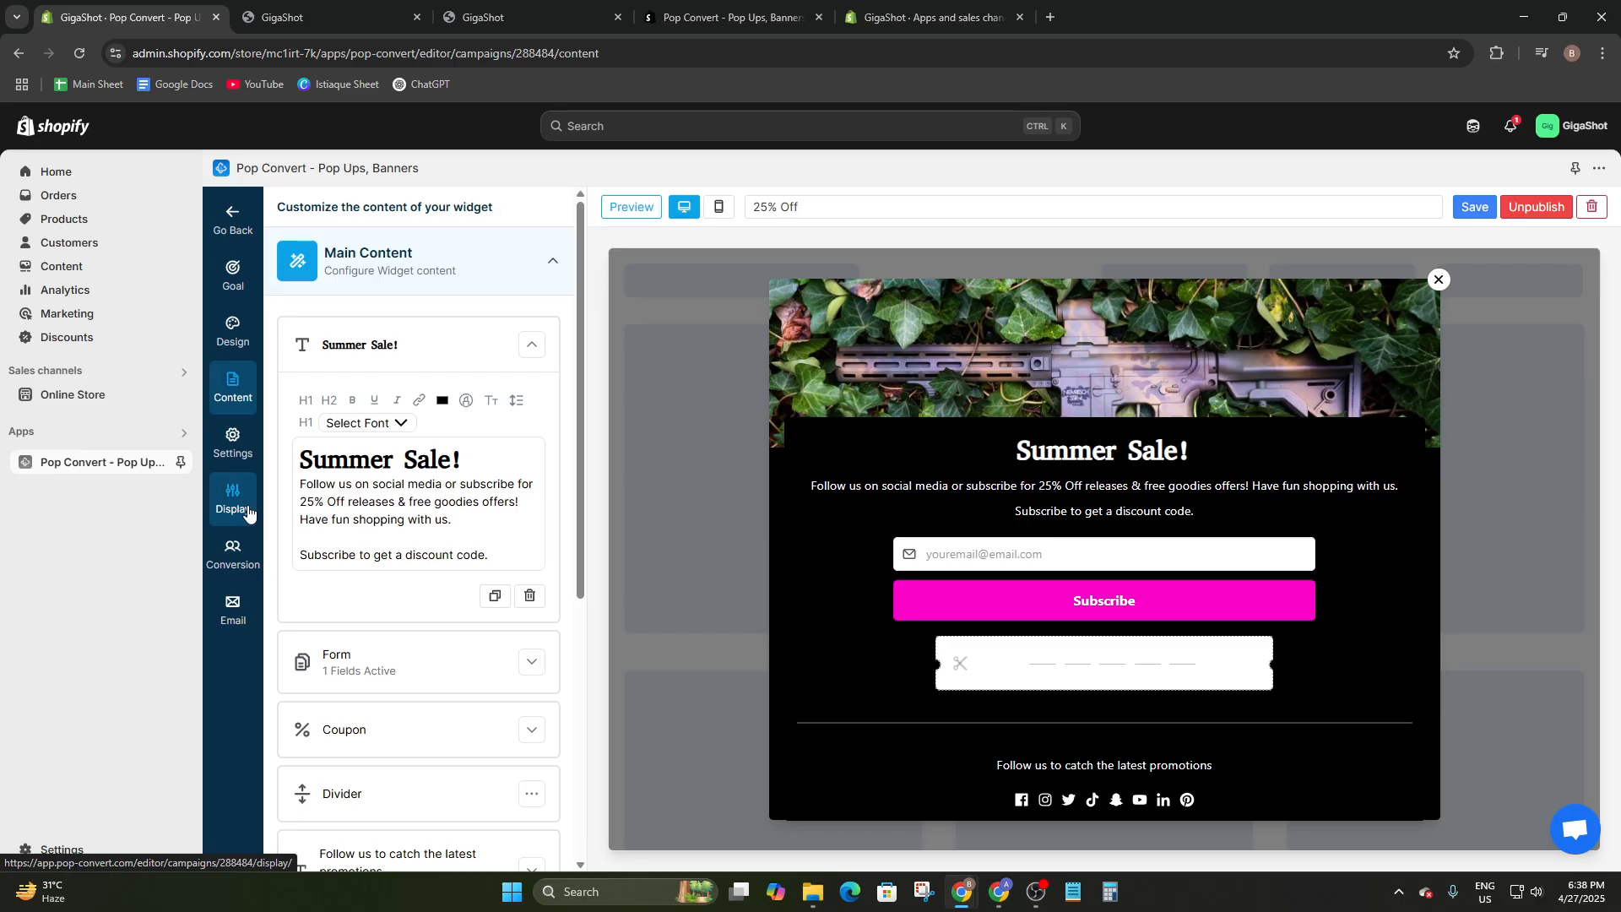
type("Coups")
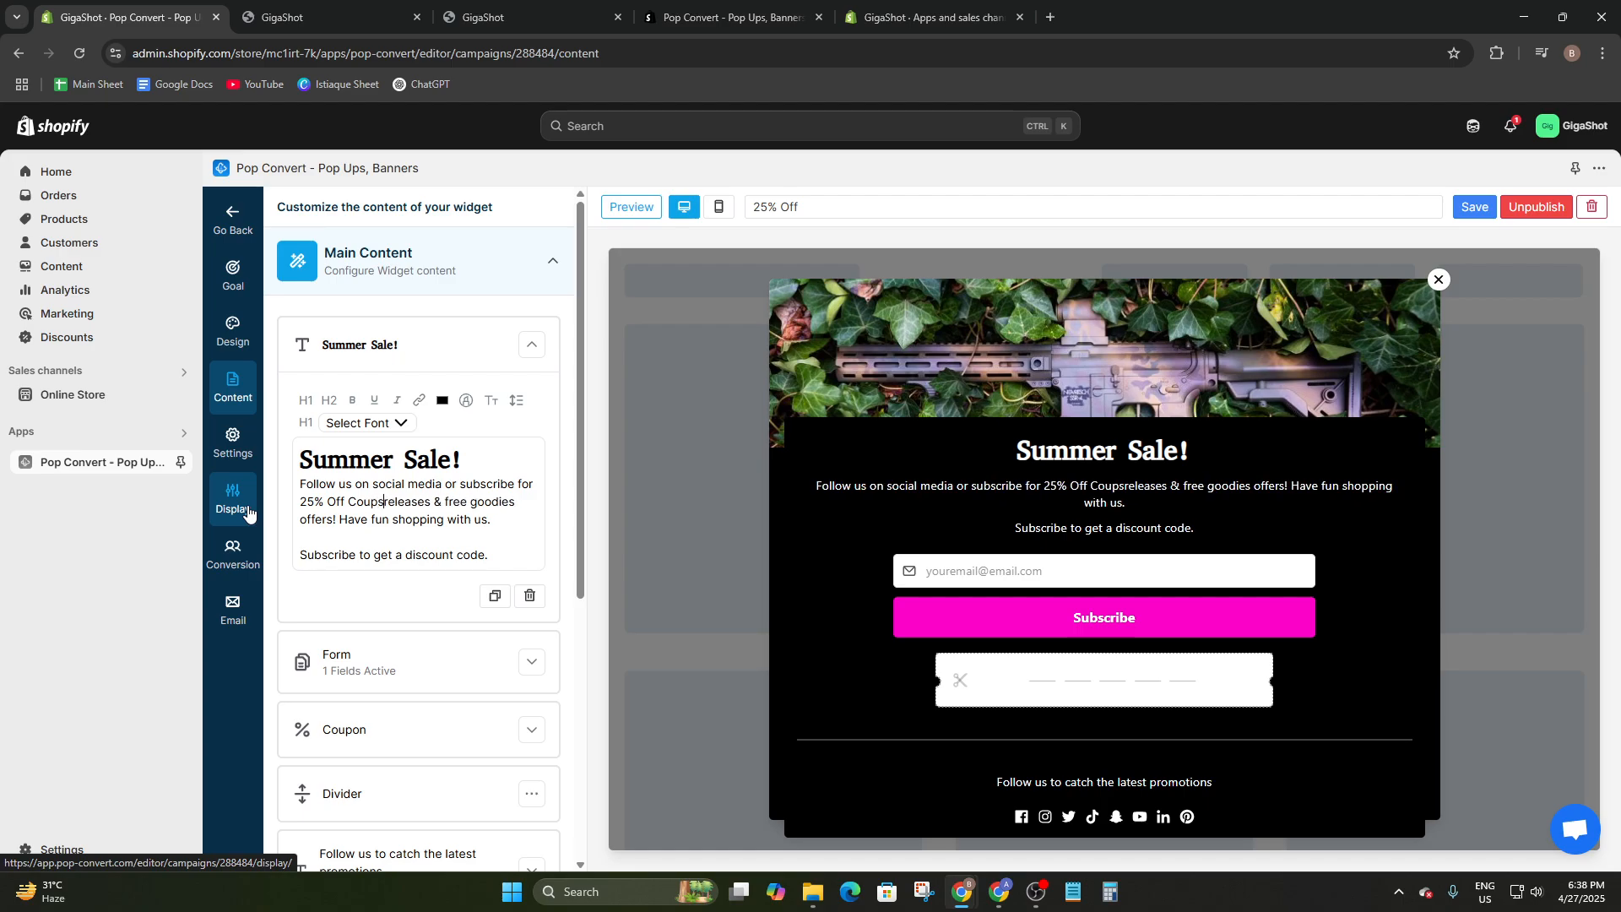
key("BackSpace")
key("BackSpace")
key("BackSpace")
key("BackSpace")
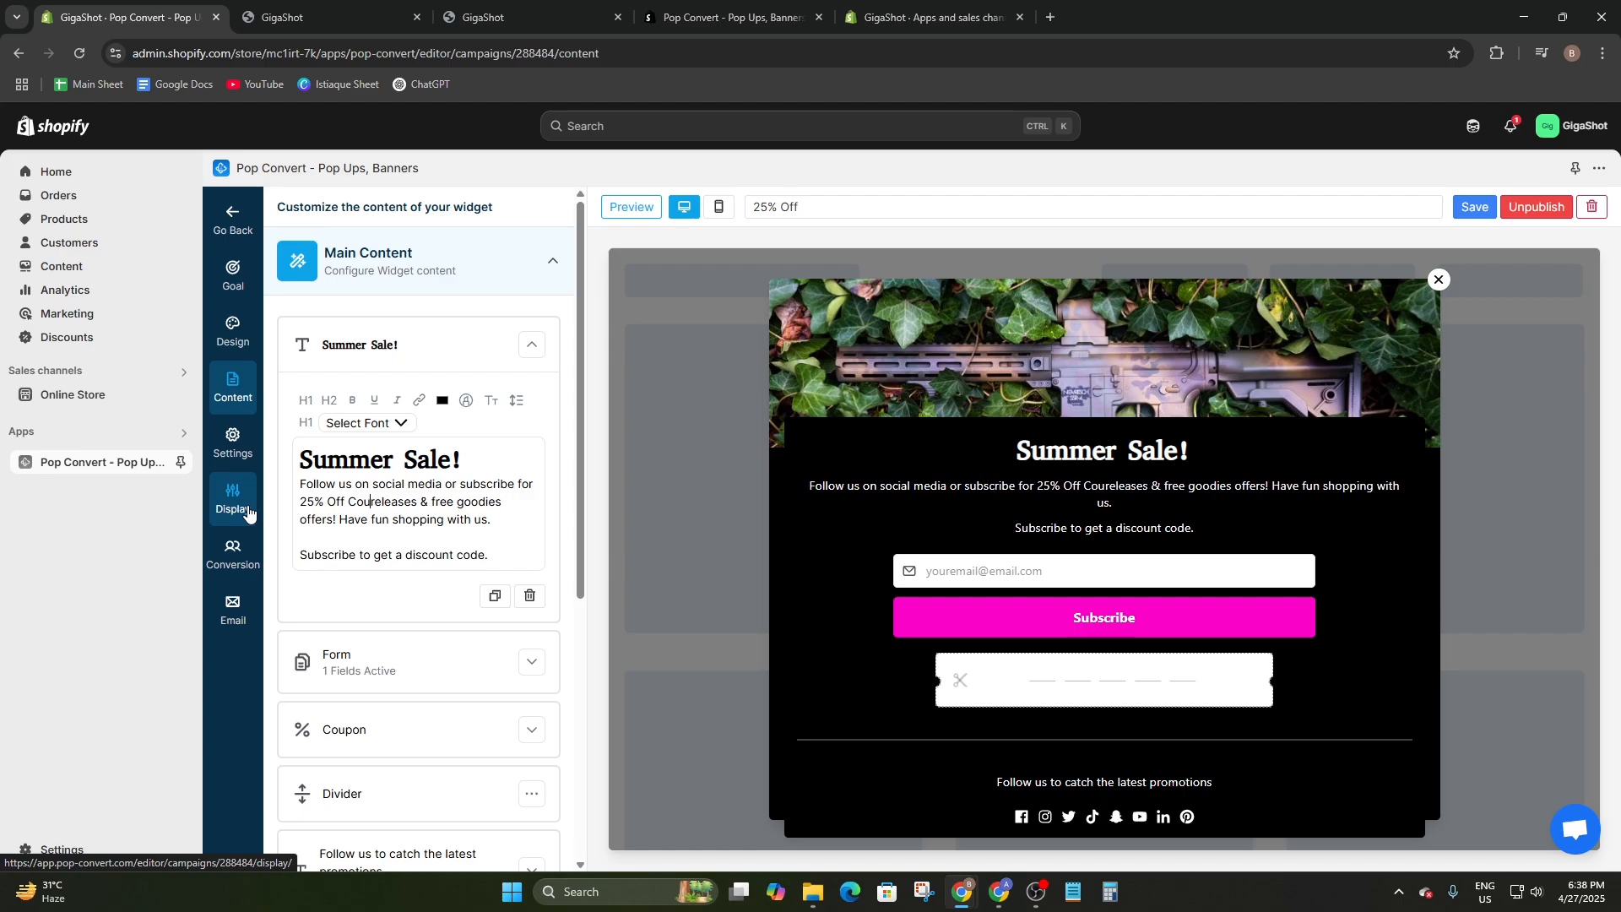
type("Ou")
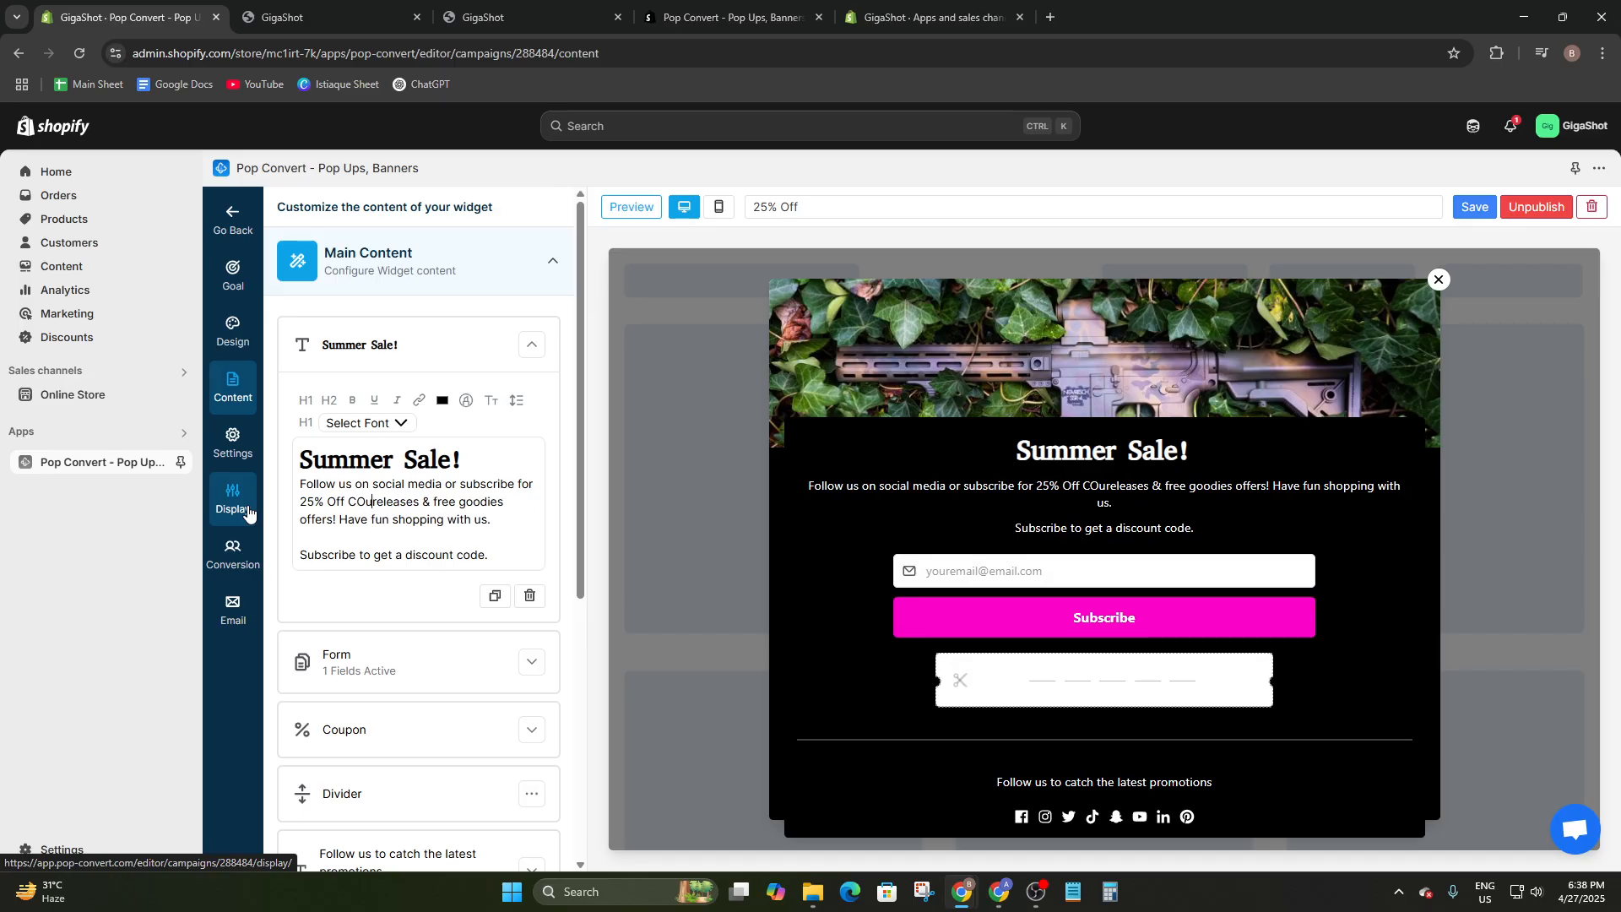
type("pons")
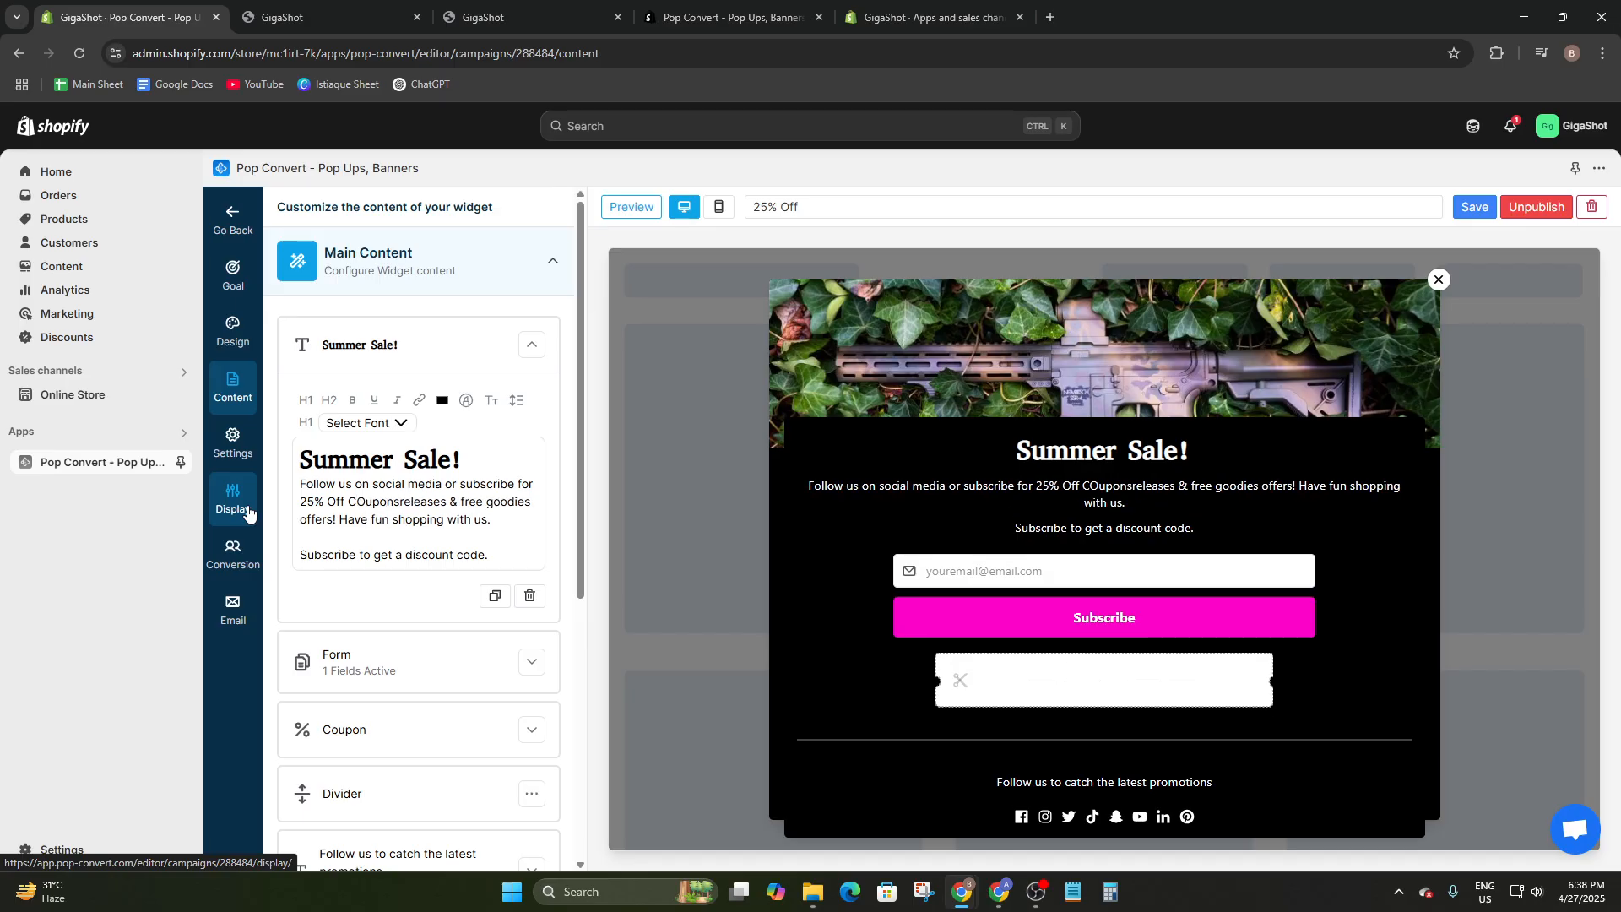
left_click(368, 498)
key("BackSpace")
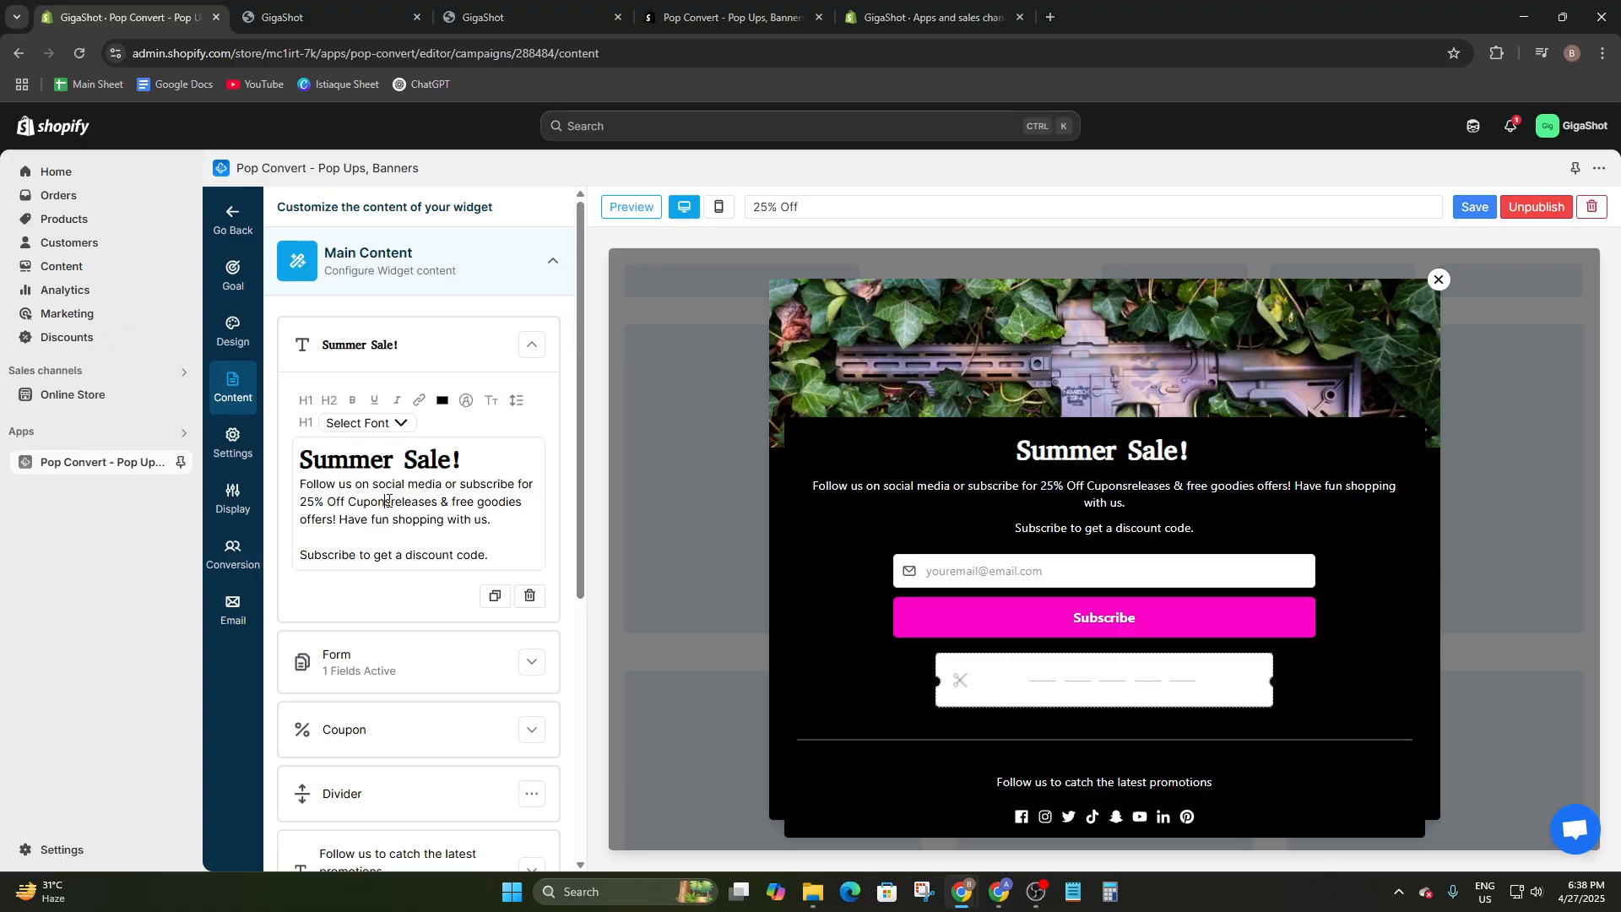
- Delete the wording from "releases" to "shopping with us." after "25% Off Cupons" and end the sentence with an exclamation mark
left_click_drag(391, 505, 482, 531)
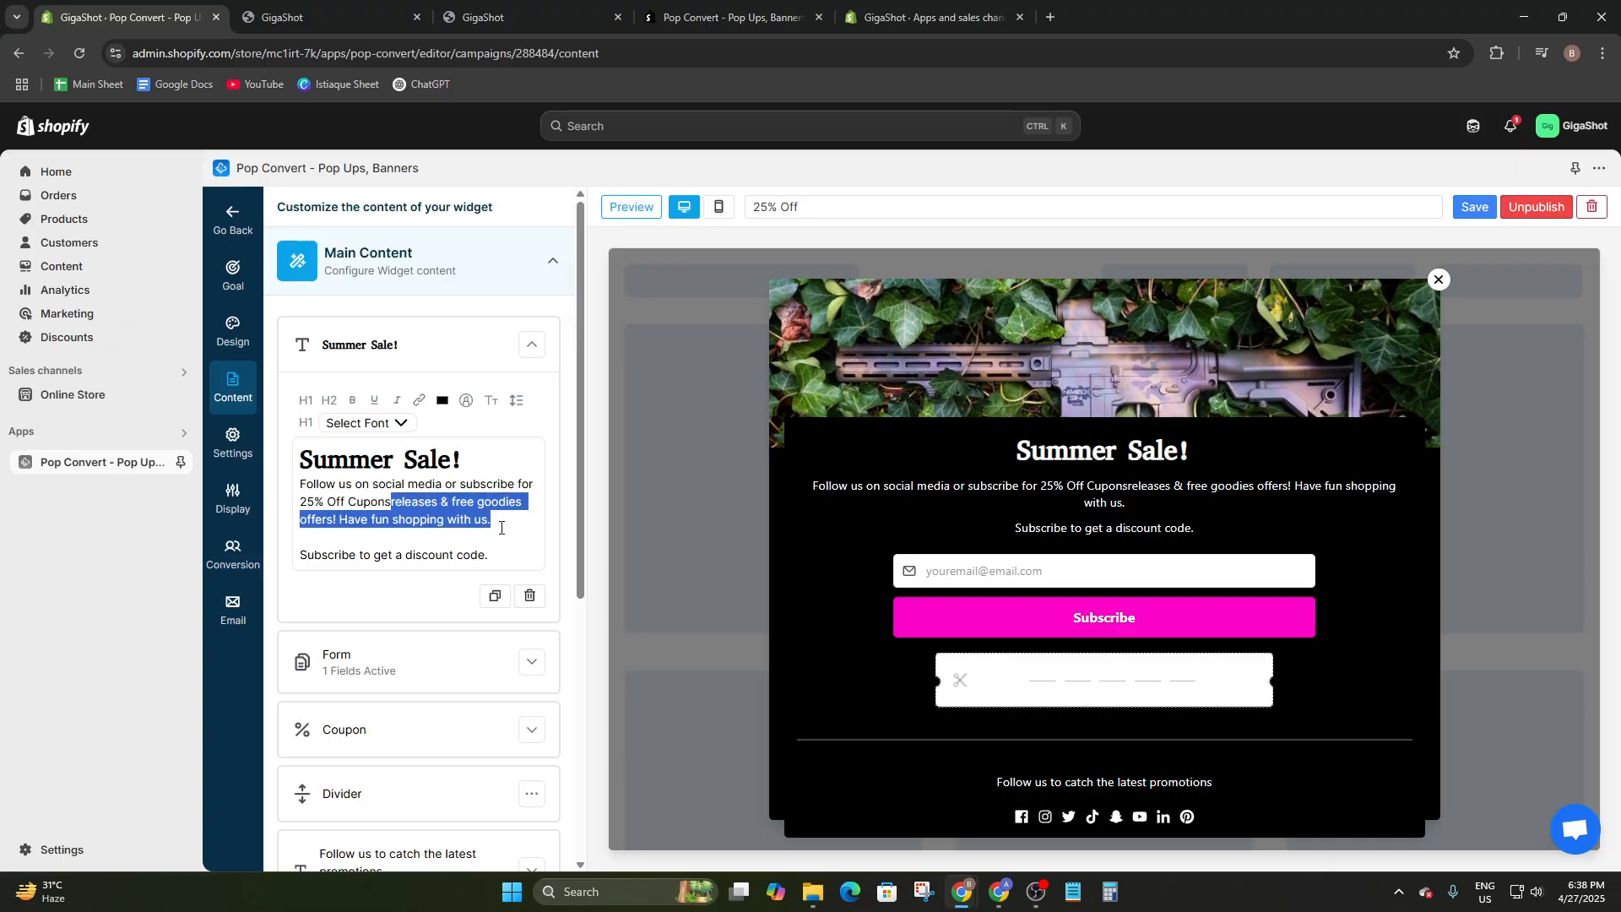
key("BackSpace")
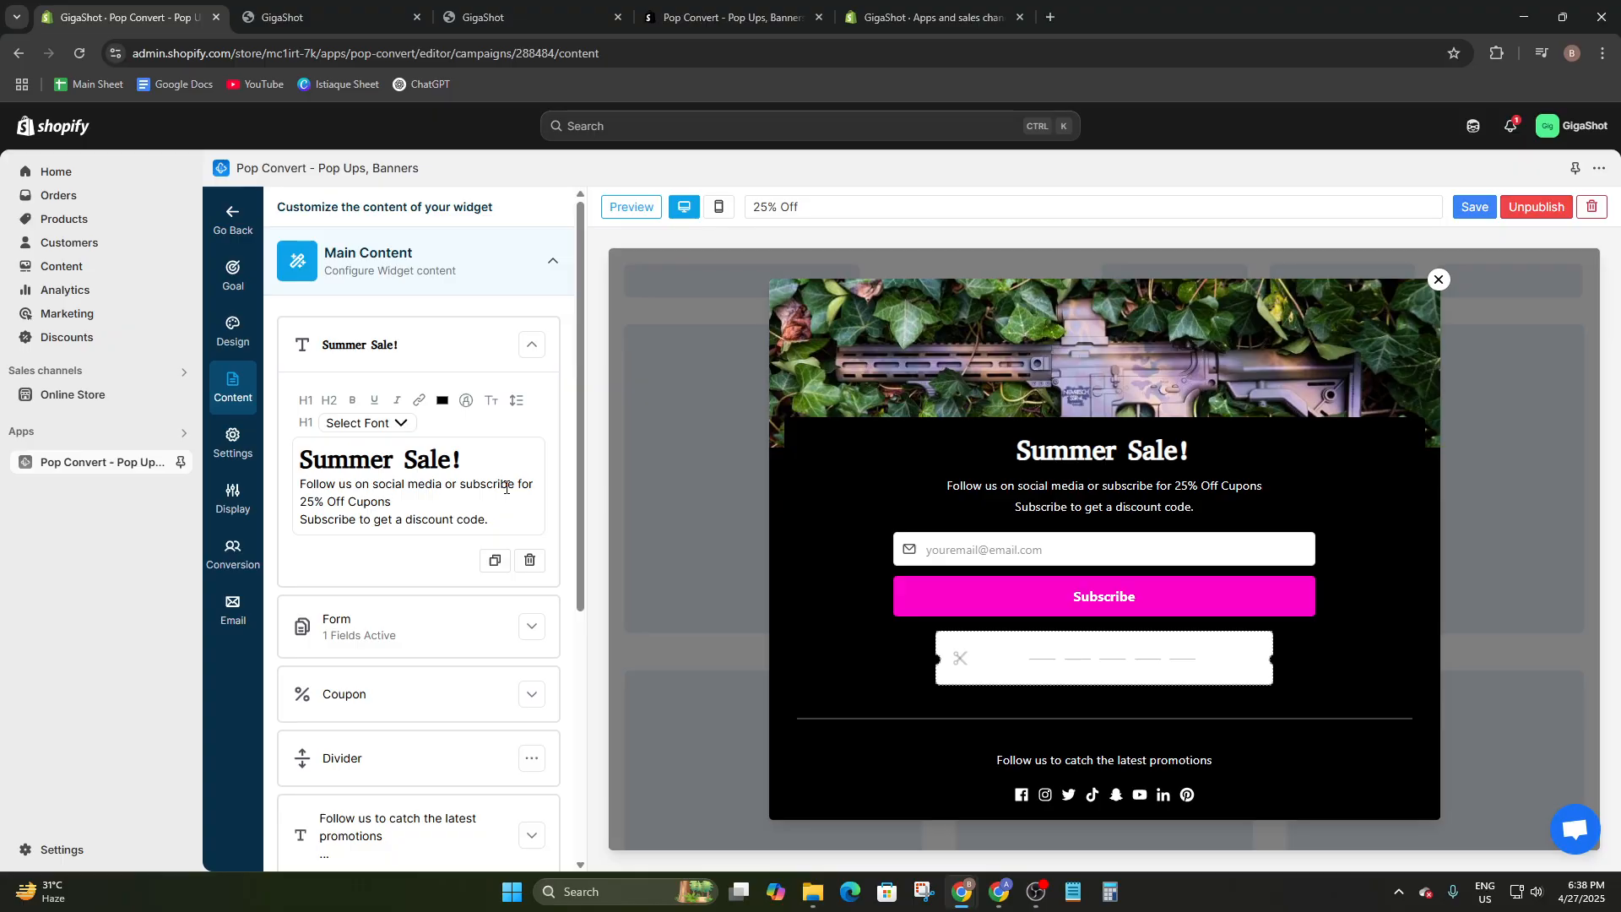
type("!")
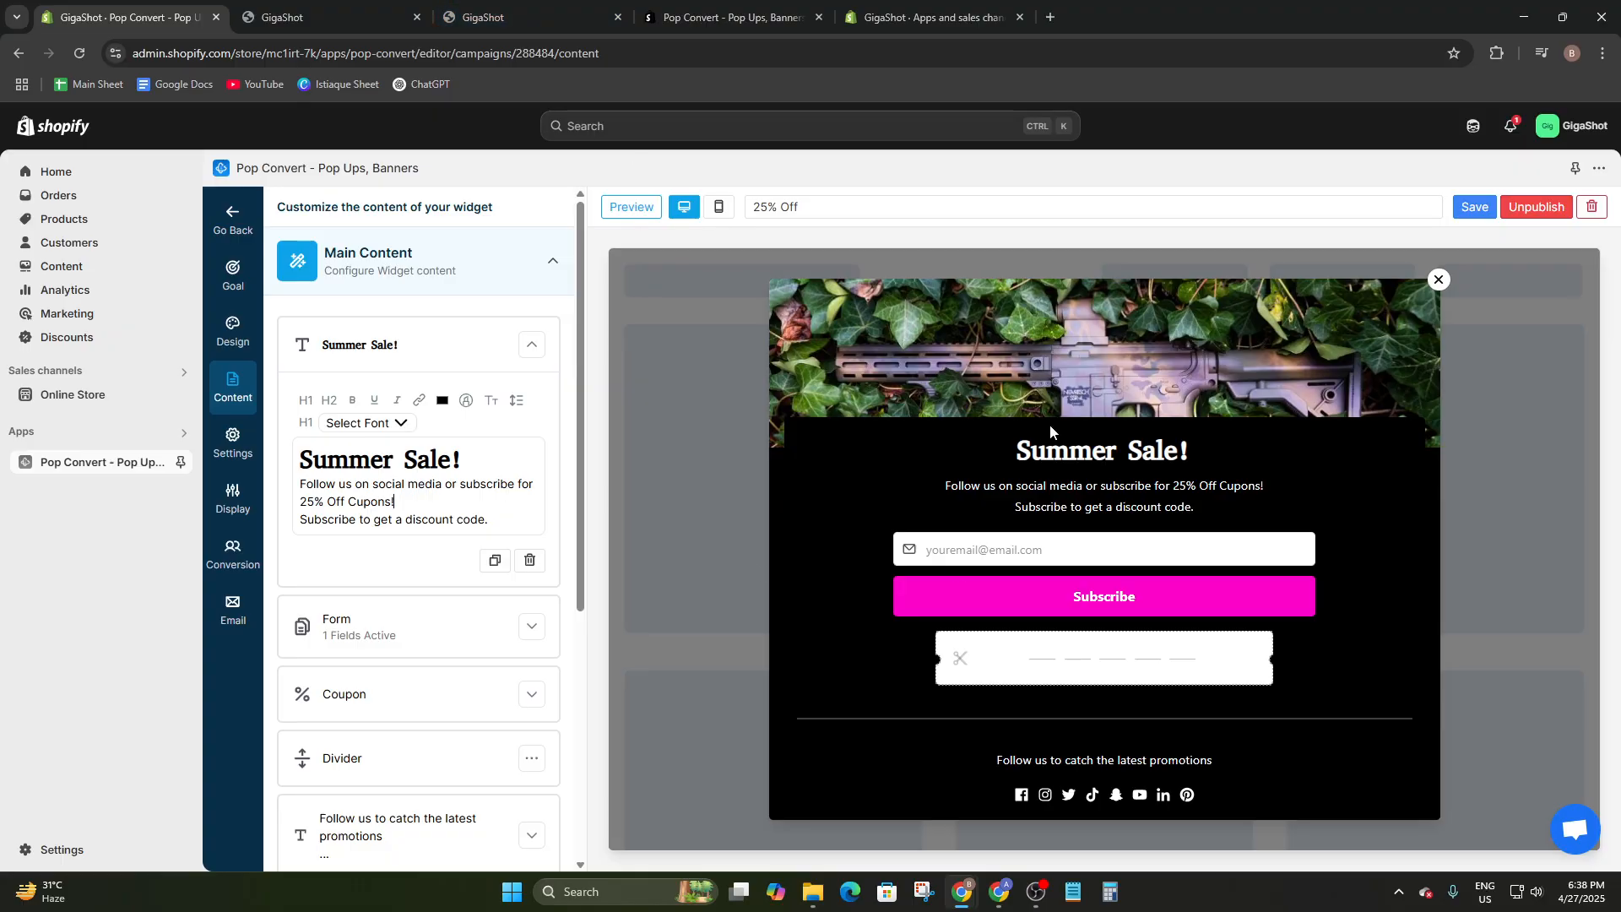
- Review the popup's remaining content blocks, including the coupon settings and the social network links
scroll(434, 617, "down", 4)
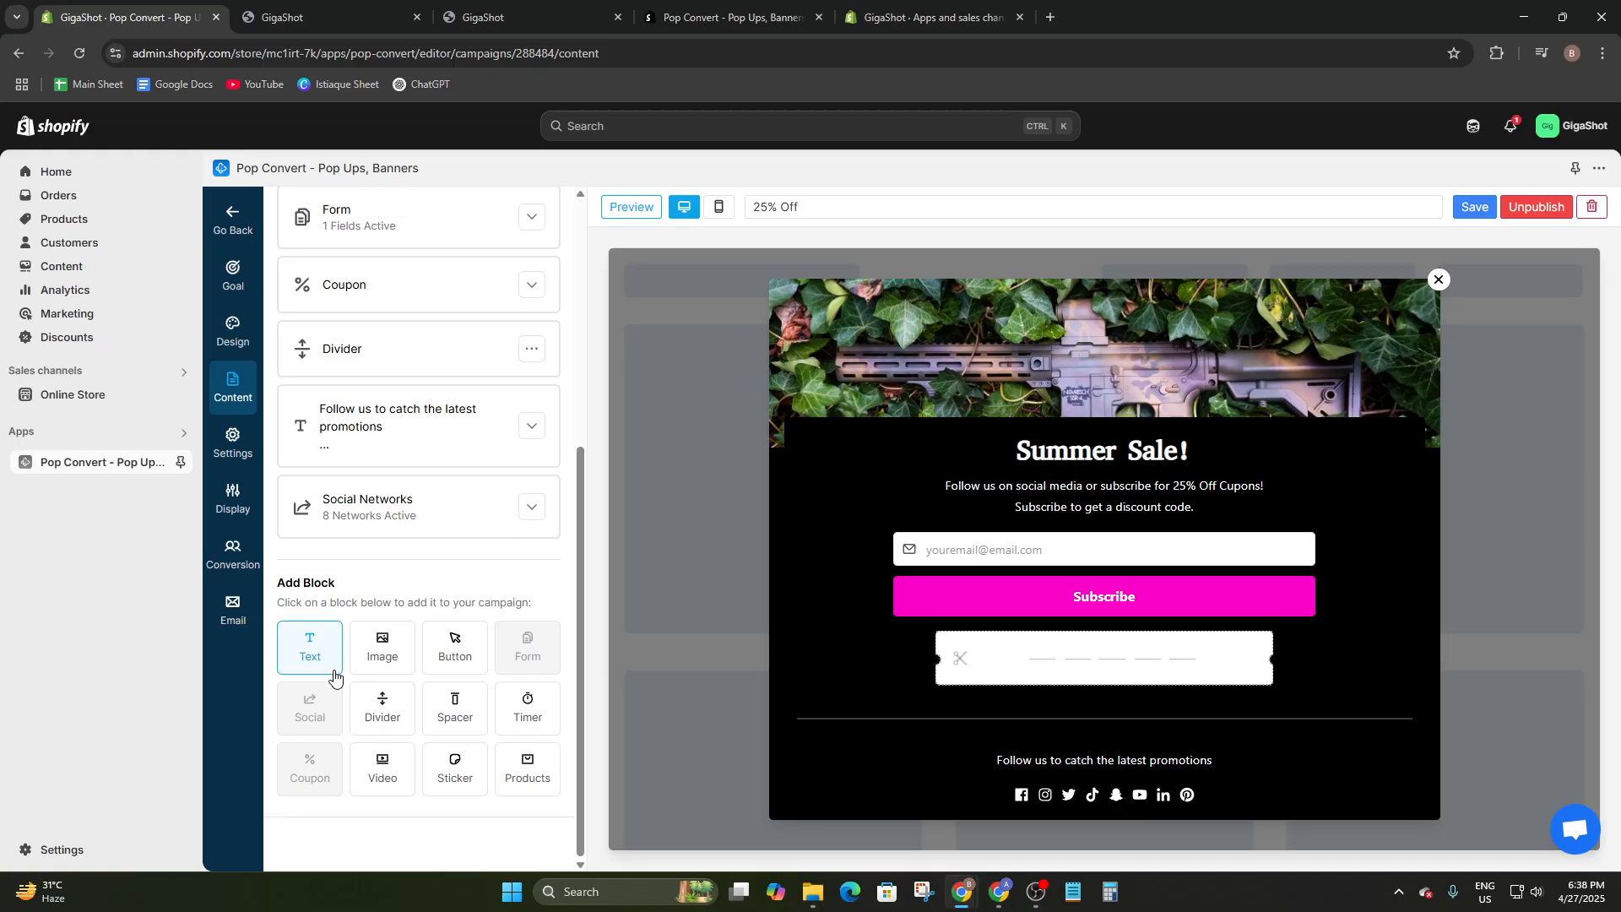
scroll(351, 414, "up", 2)
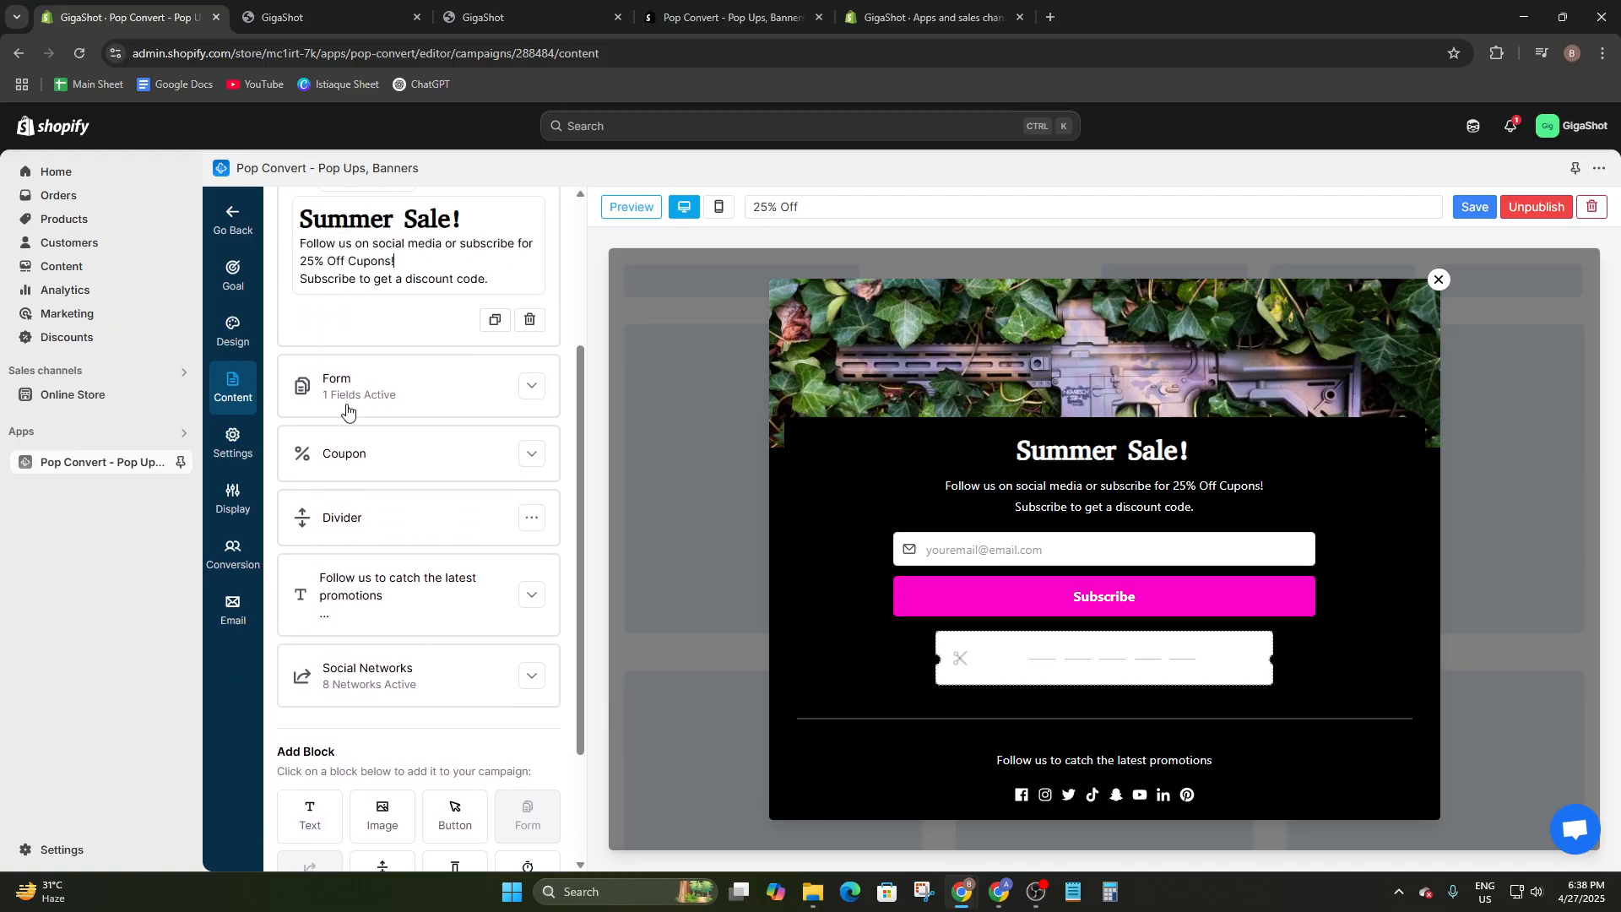
scroll(388, 519, "up", 2)
scroll(353, 476, "down", 3)
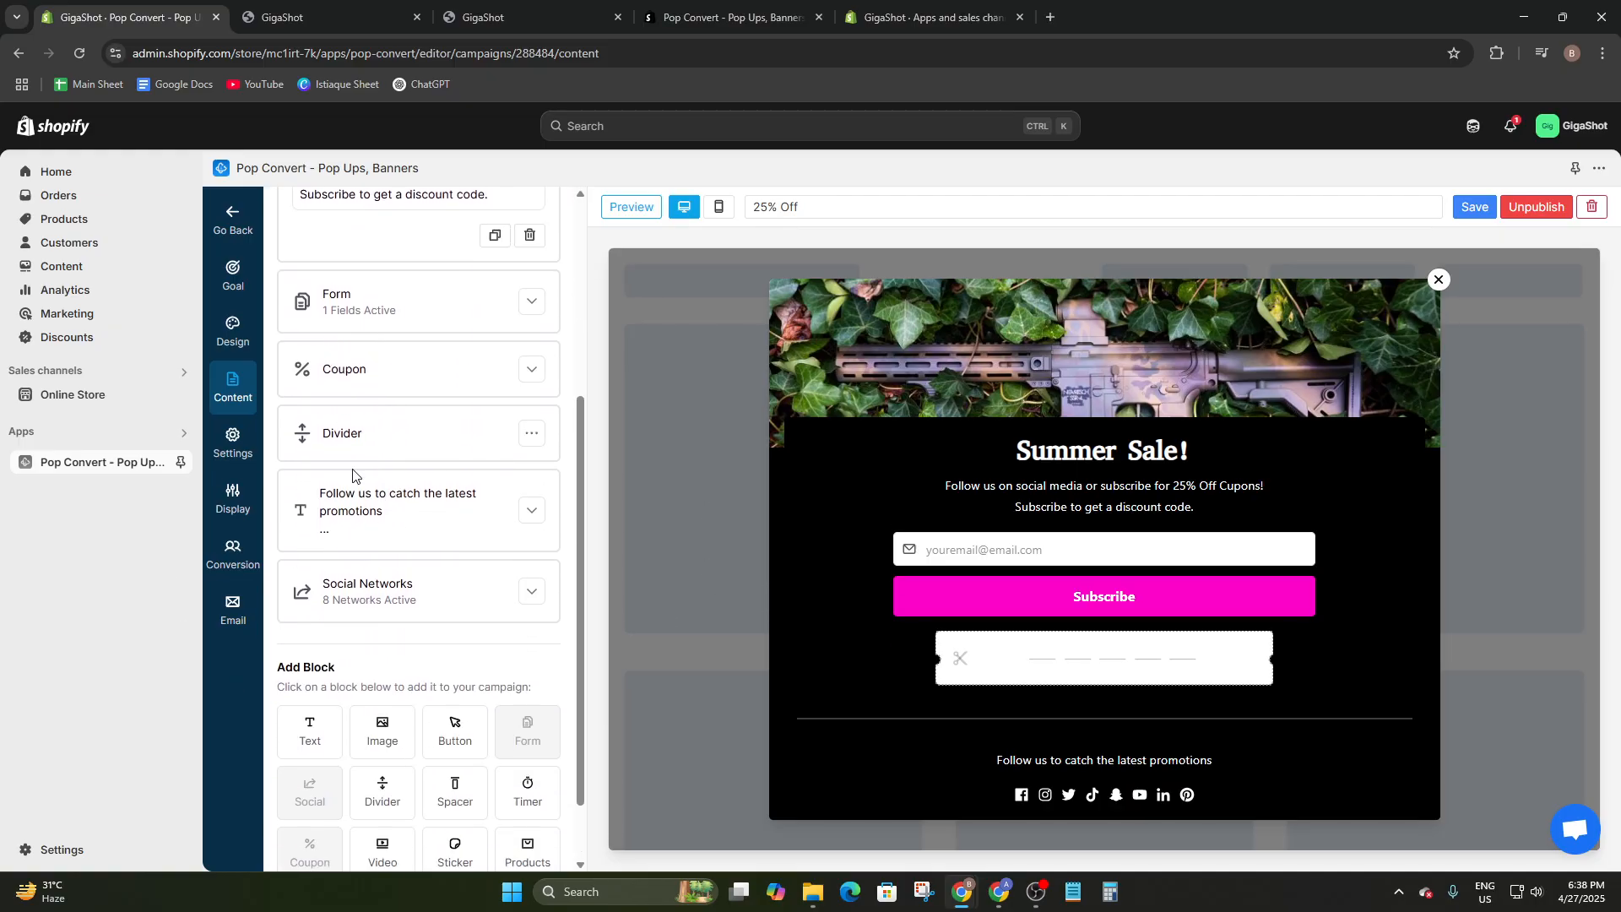
left_click(359, 351)
scroll(395, 549, "down", 4)
scroll(395, 549, "down", 3)
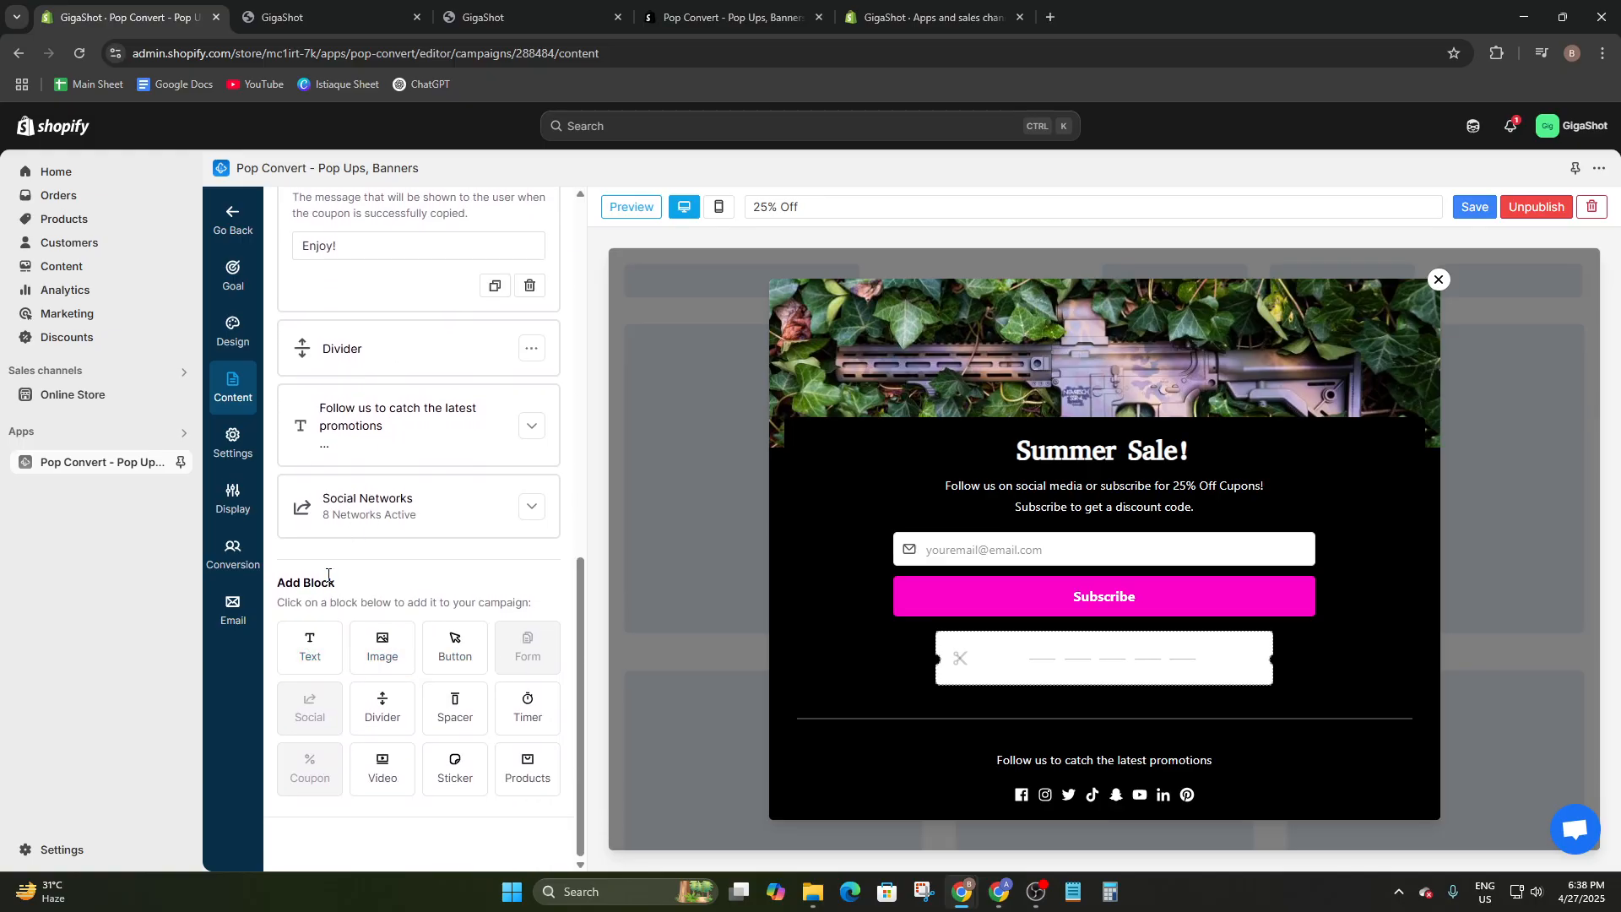
left_click(359, 503)
scroll(362, 523, "down", 2)
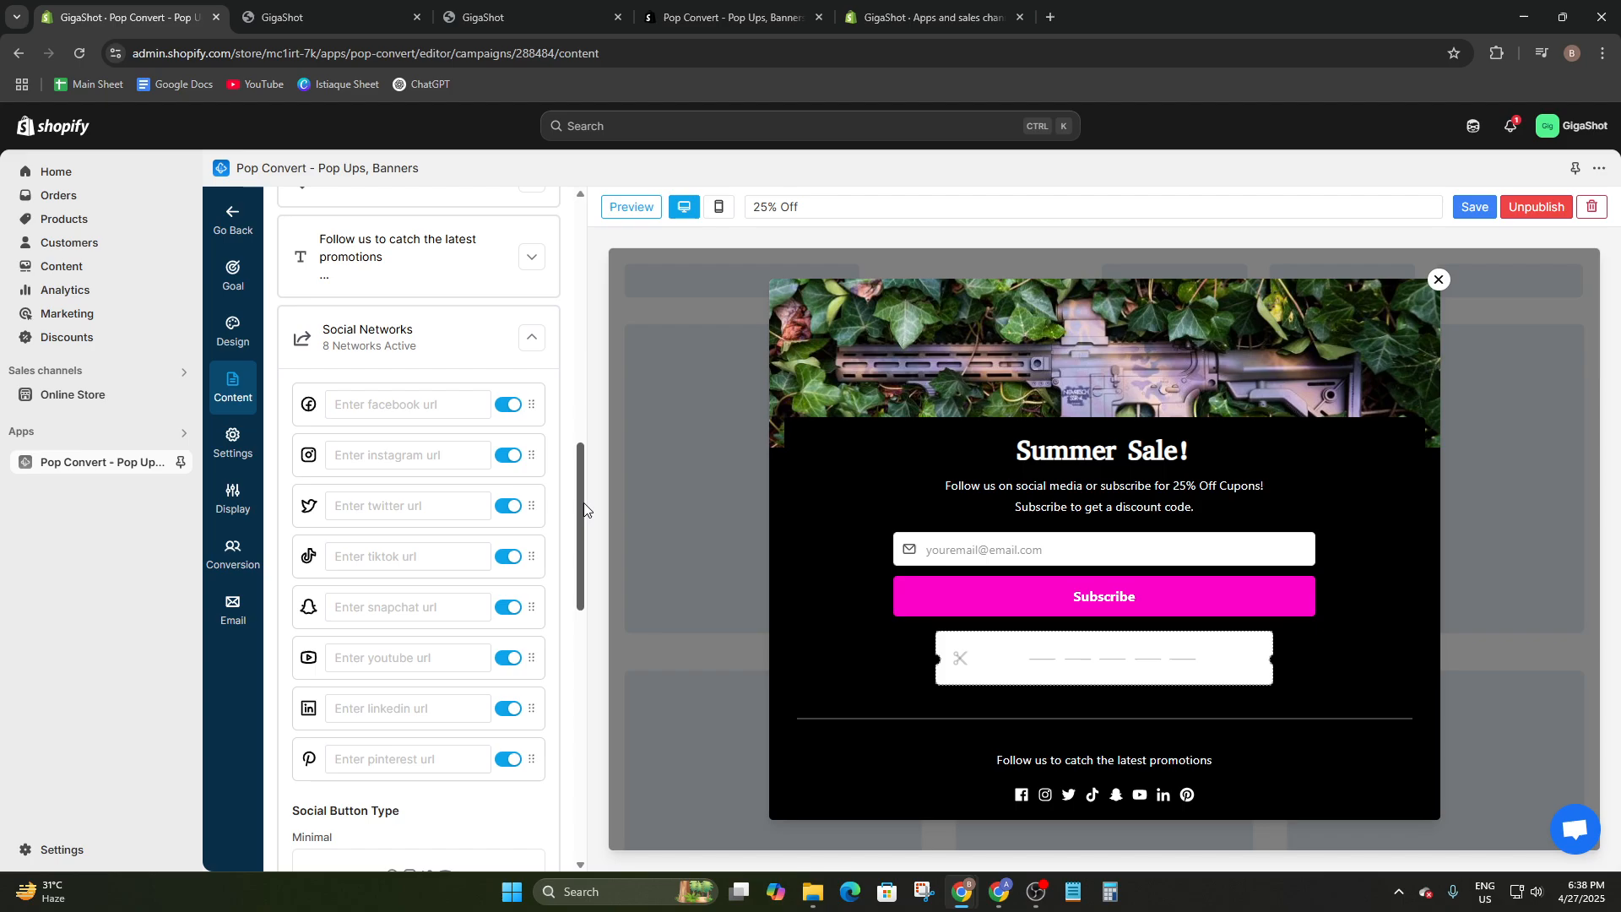
- Save the campaign and preview the updated popup on the storefront, checking its email field
left_click(1474, 207)
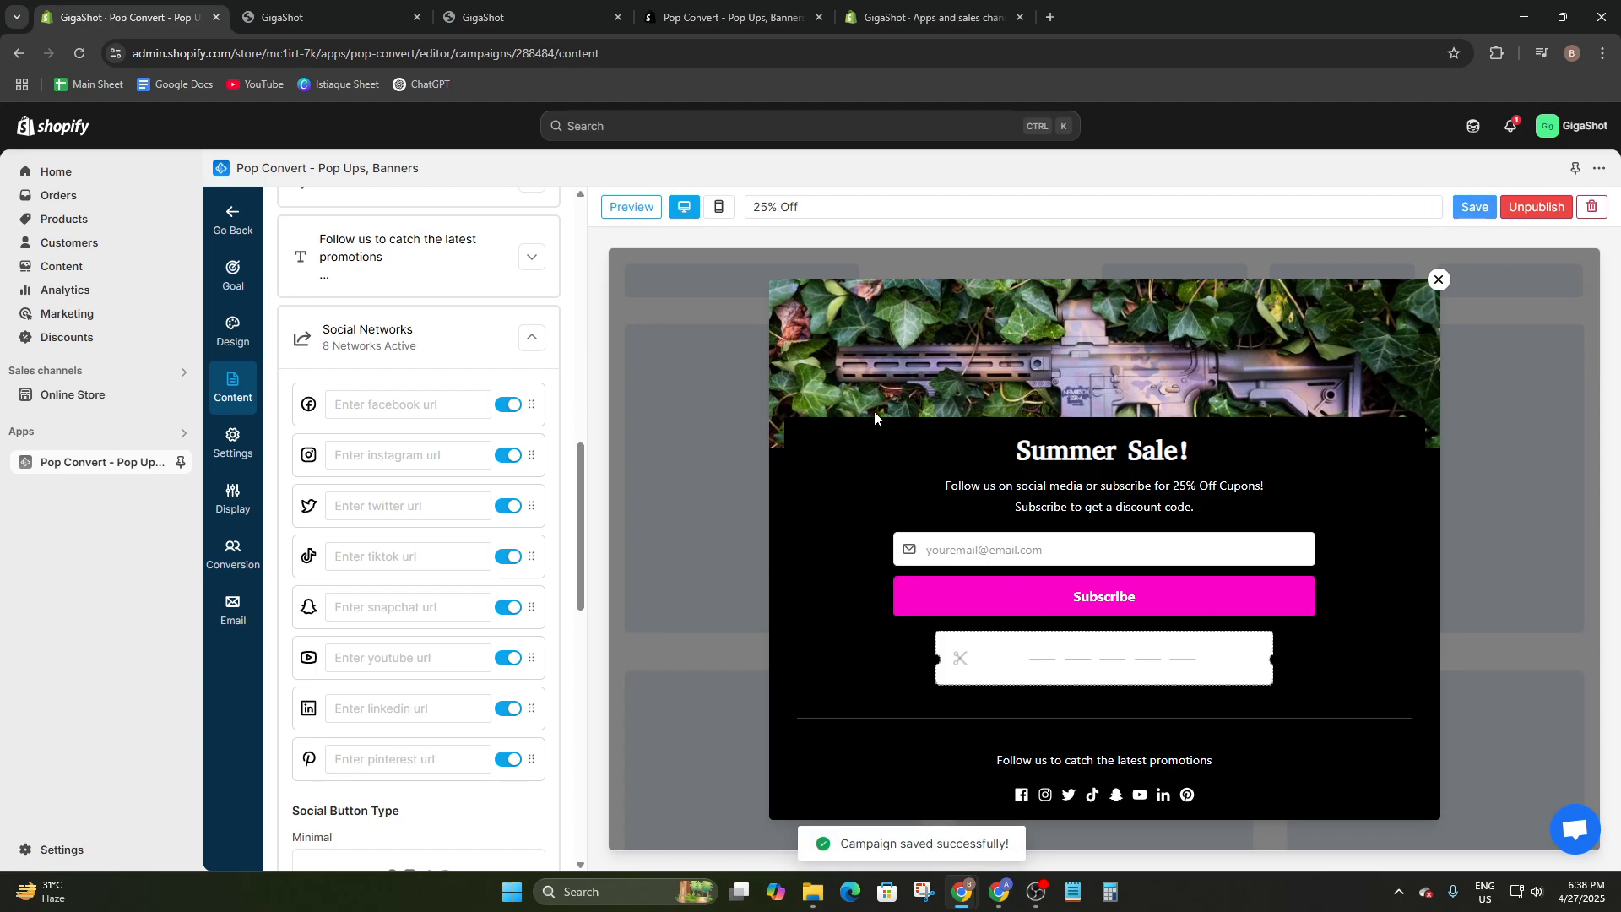
left_click(631, 207)
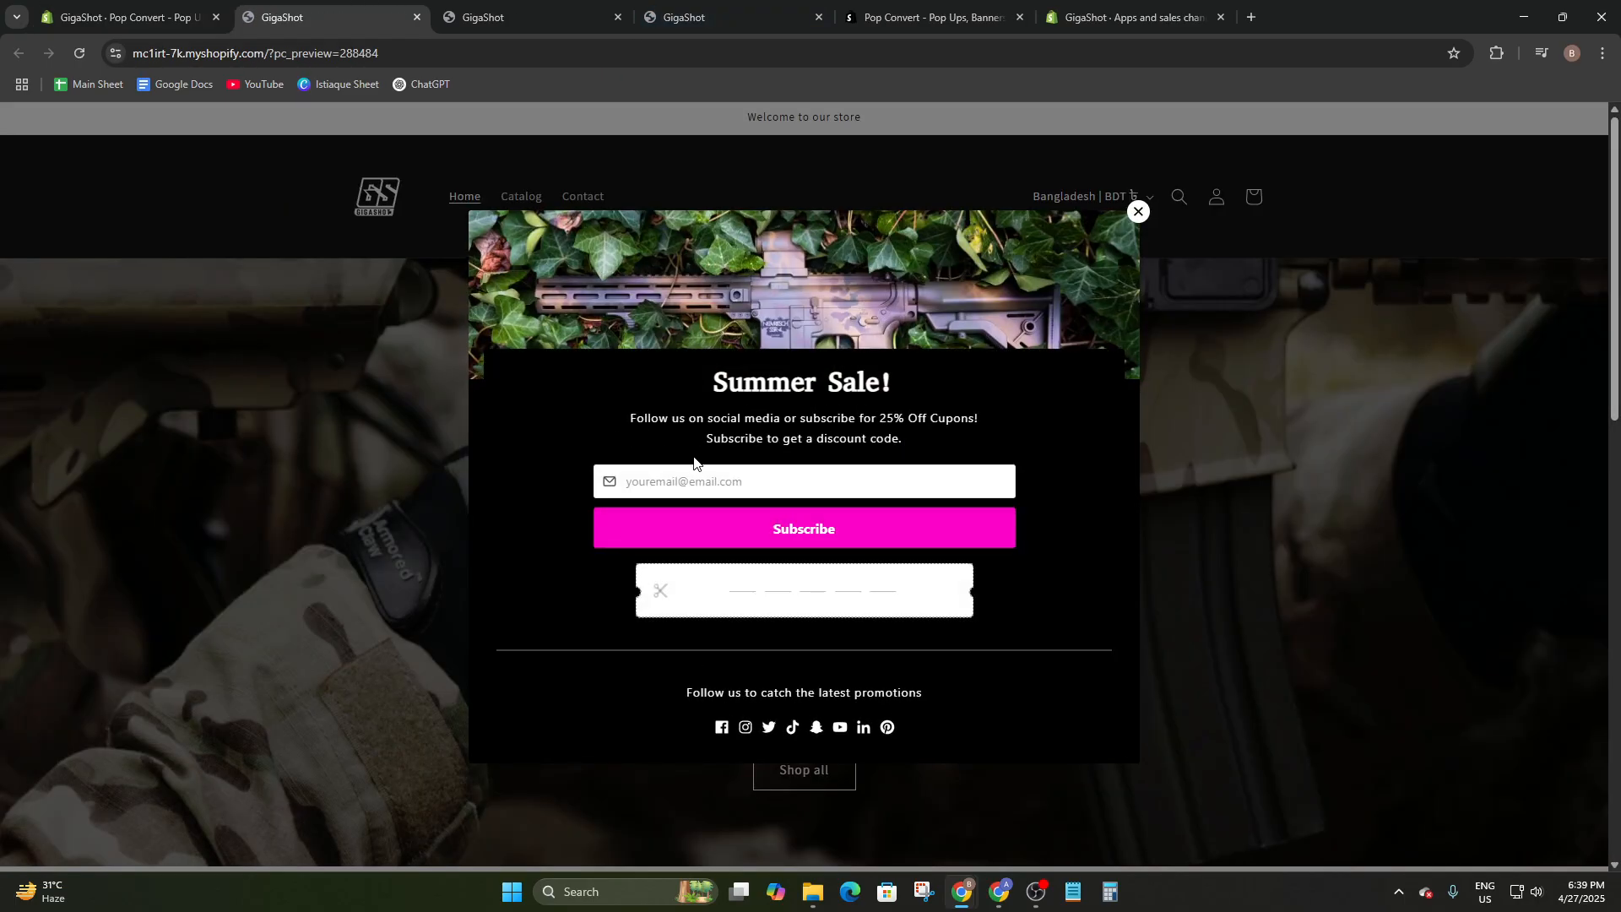
left_click(683, 490)
left_click(819, 312)
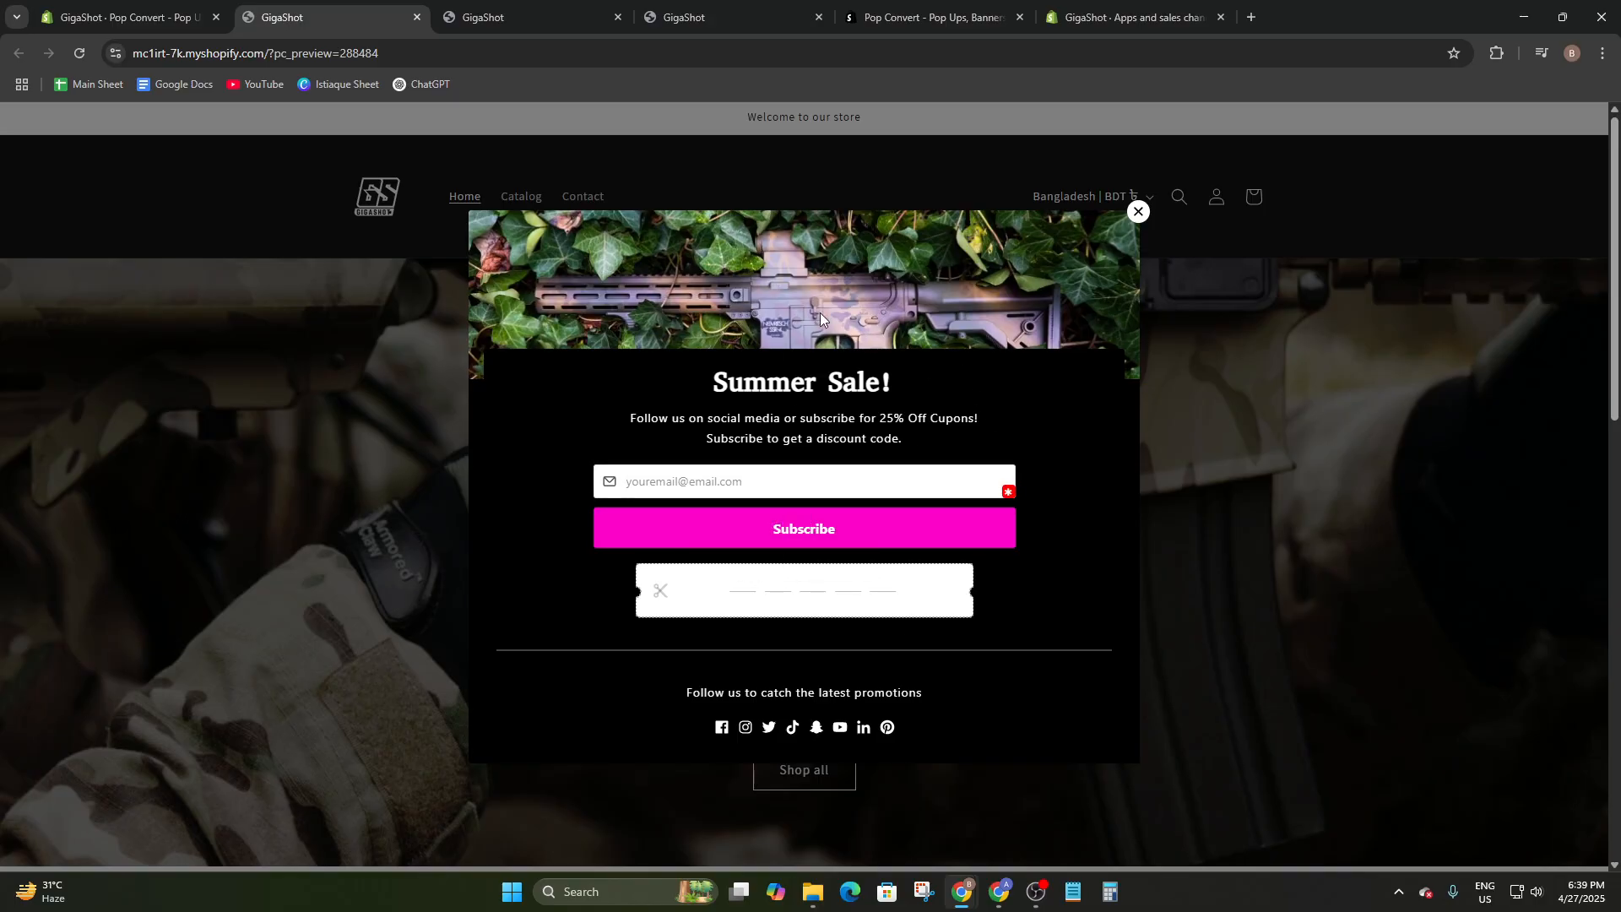